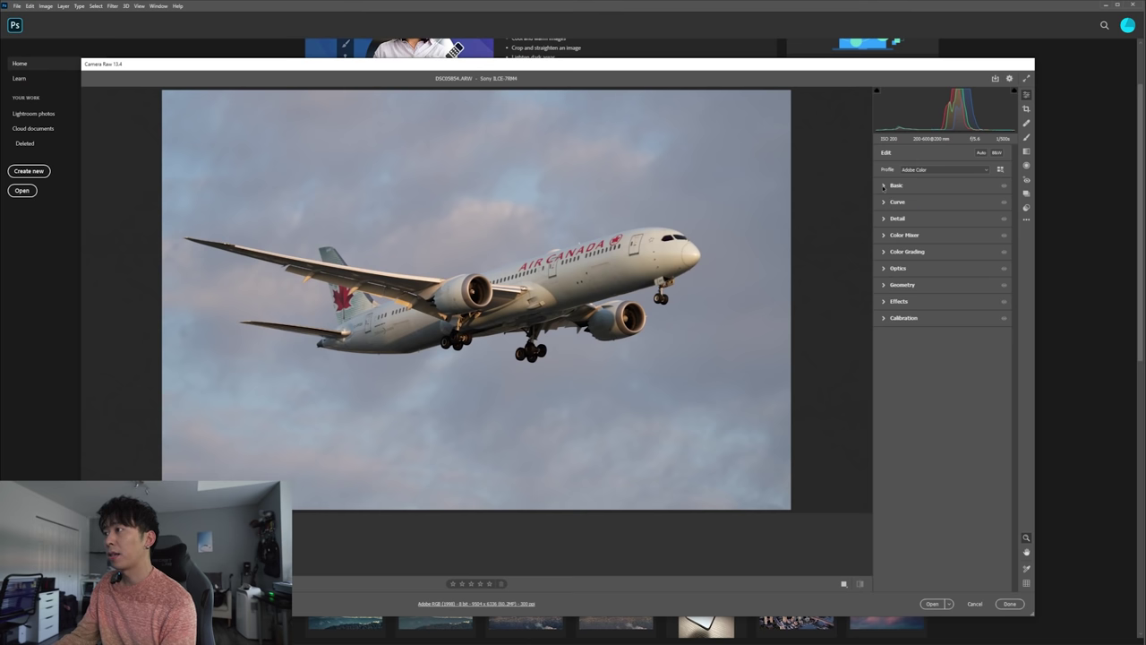
Look through the Basic, Curve, Detail, Color Mixer and Color Grading panels, collapsing each again
{"action": "left_click", "coordinate": [883, 185]}
{"action": "left_click", "coordinate": [882, 186]}
{"action": "left_click", "coordinate": [883, 201]}
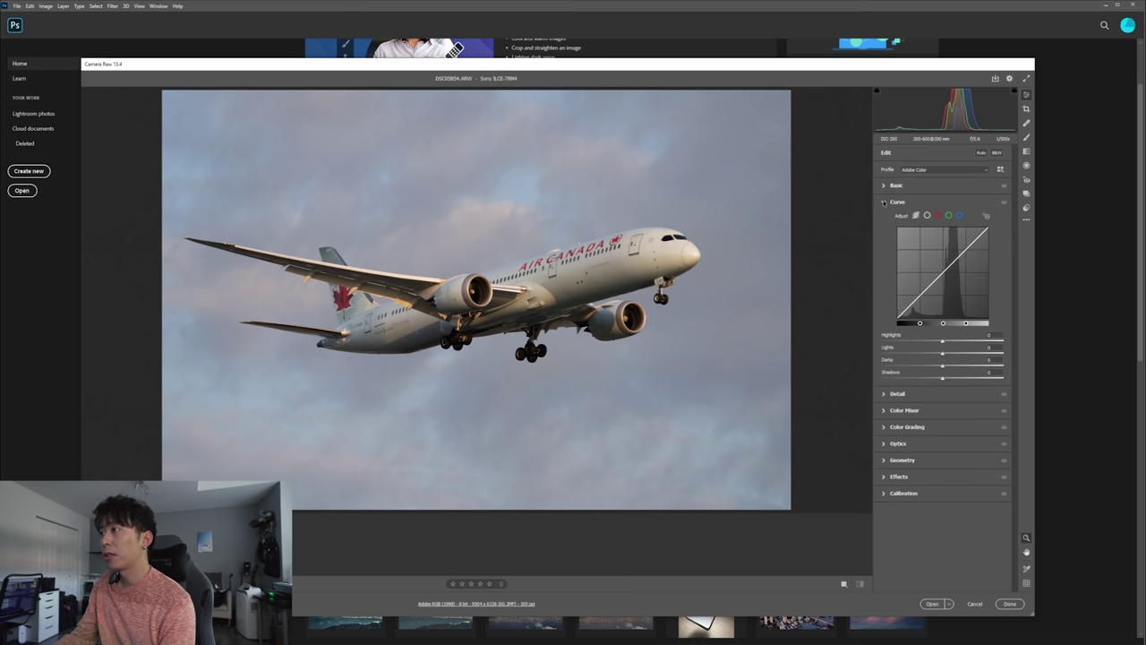
{"action": "left_click", "coordinate": [884, 201]}
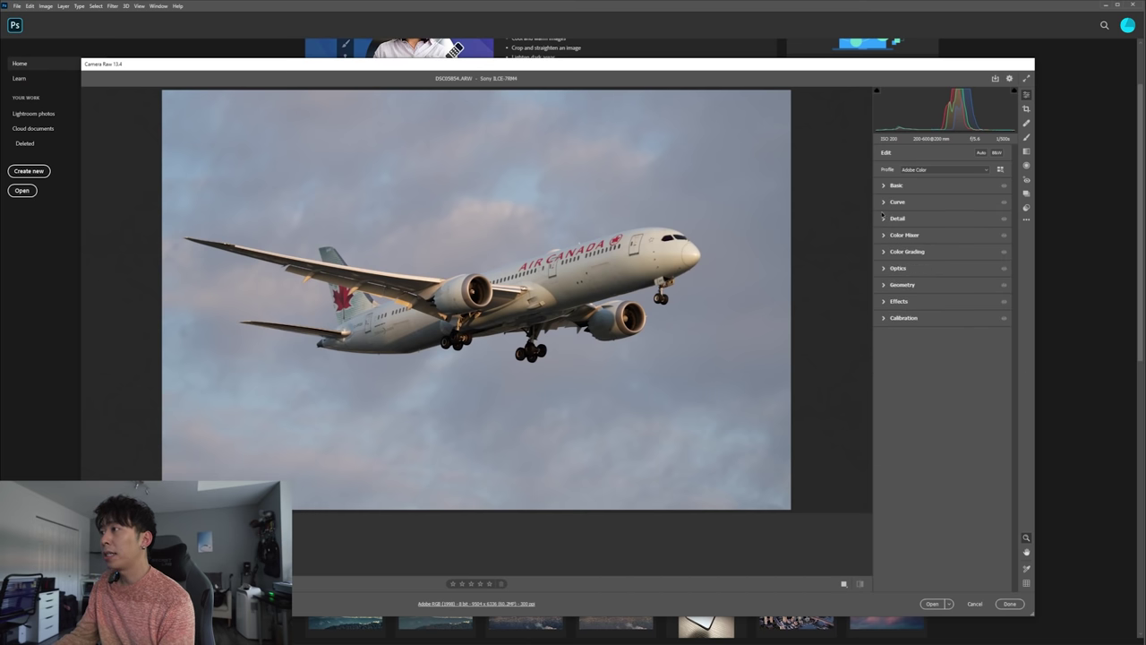
{"action": "left_click", "coordinate": [883, 219]}
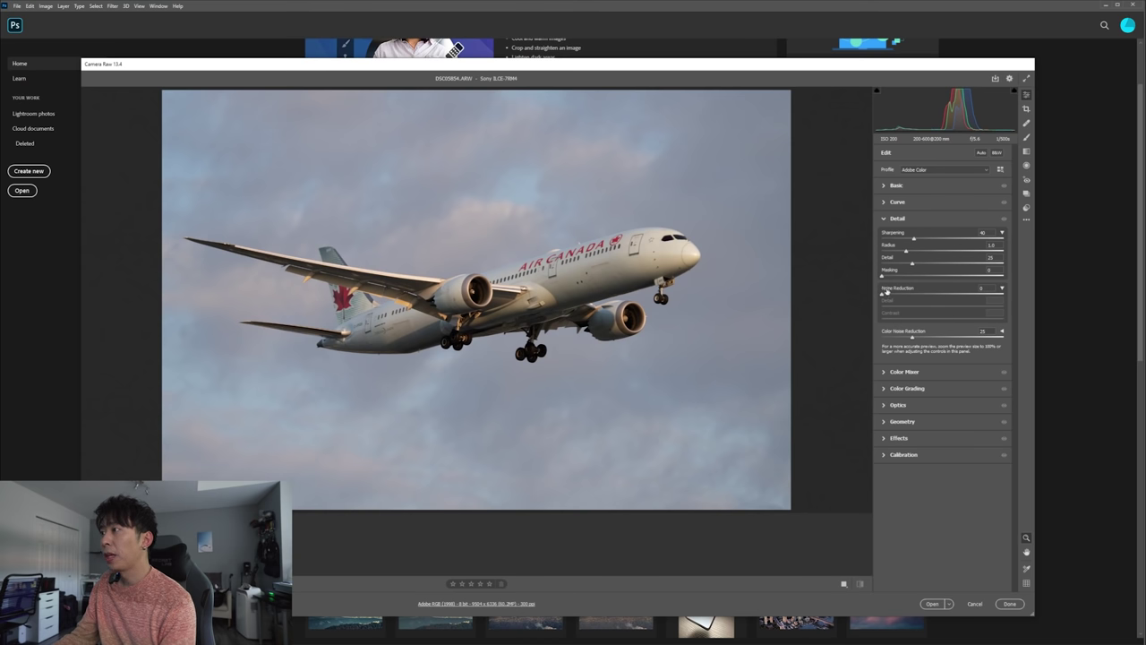
{"action": "left_click", "coordinate": [883, 221]}
{"action": "left_click", "coordinate": [882, 236]}
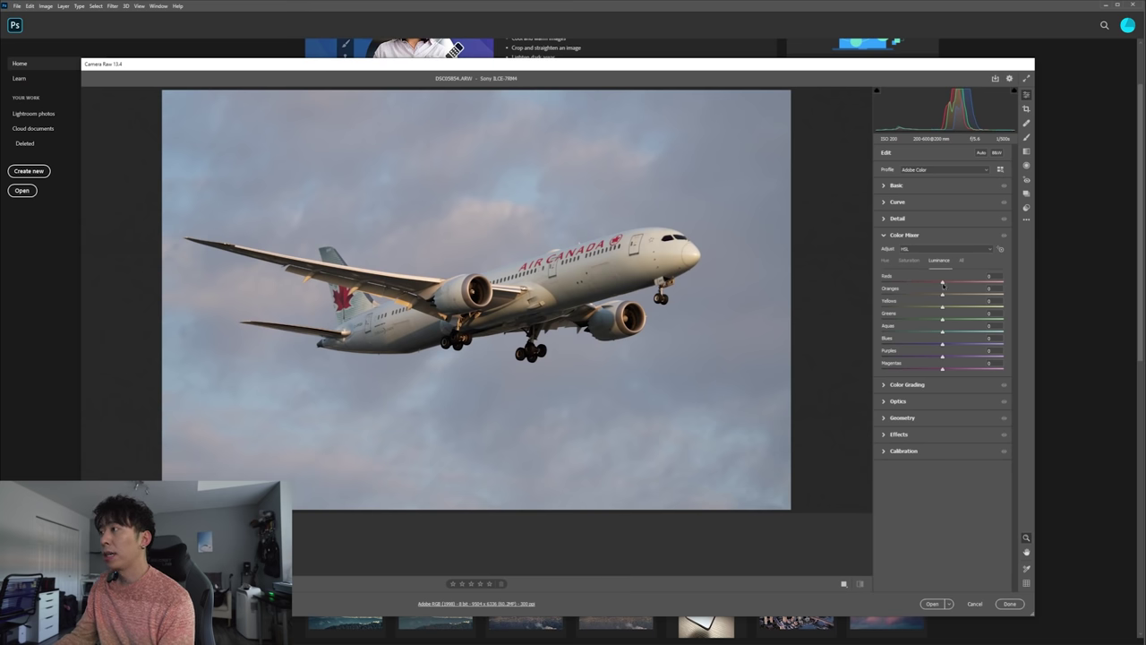
{"action": "left_click", "coordinate": [884, 234]}
{"action": "left_click", "coordinate": [884, 252]}
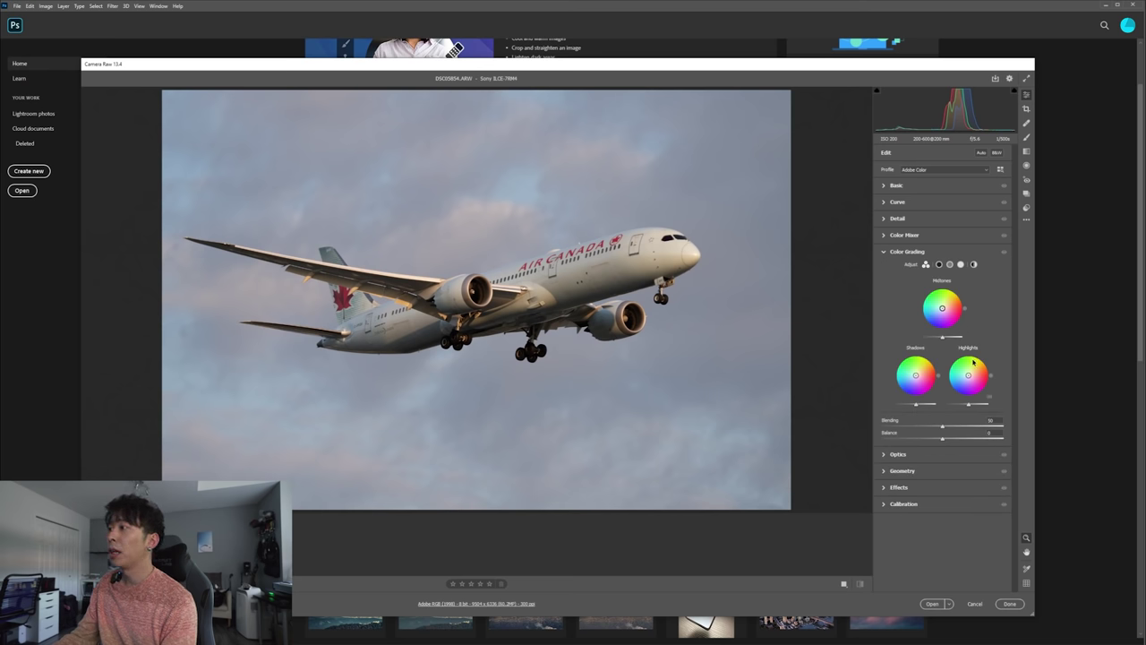
{"action": "left_click", "coordinate": [884, 251]}
Look through the Optics, Geometry, Effects and Calibration panels, keeping process Version 5
{"action": "left_click", "coordinate": [884, 268]}
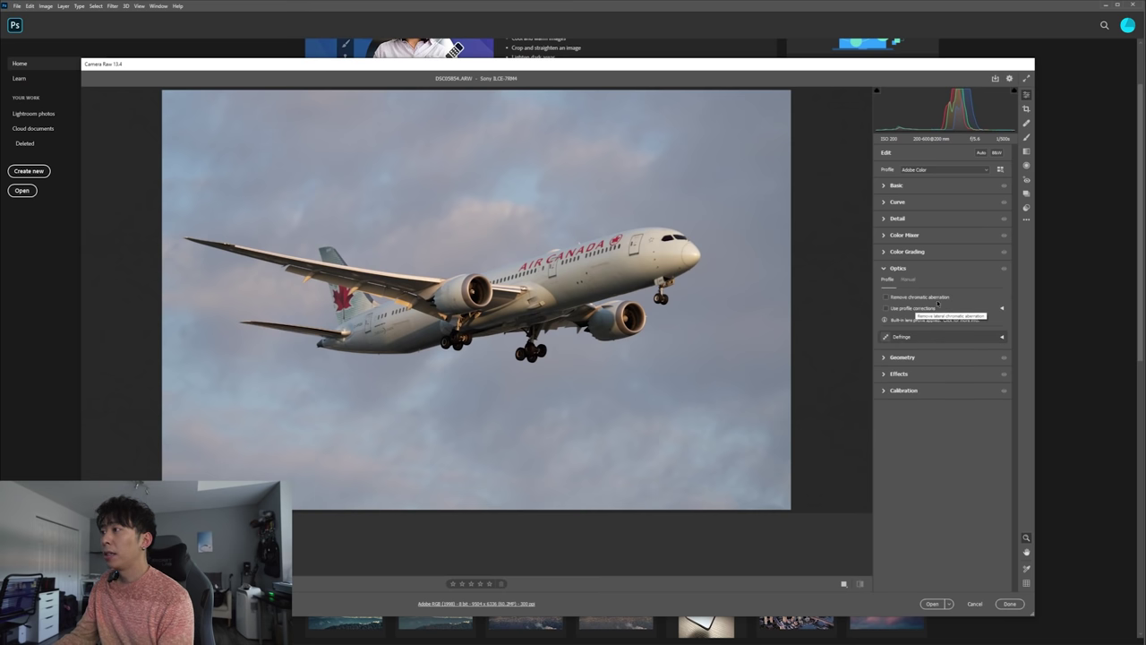
{"action": "left_click", "coordinate": [884, 268]}
{"action": "left_click", "coordinate": [884, 284]}
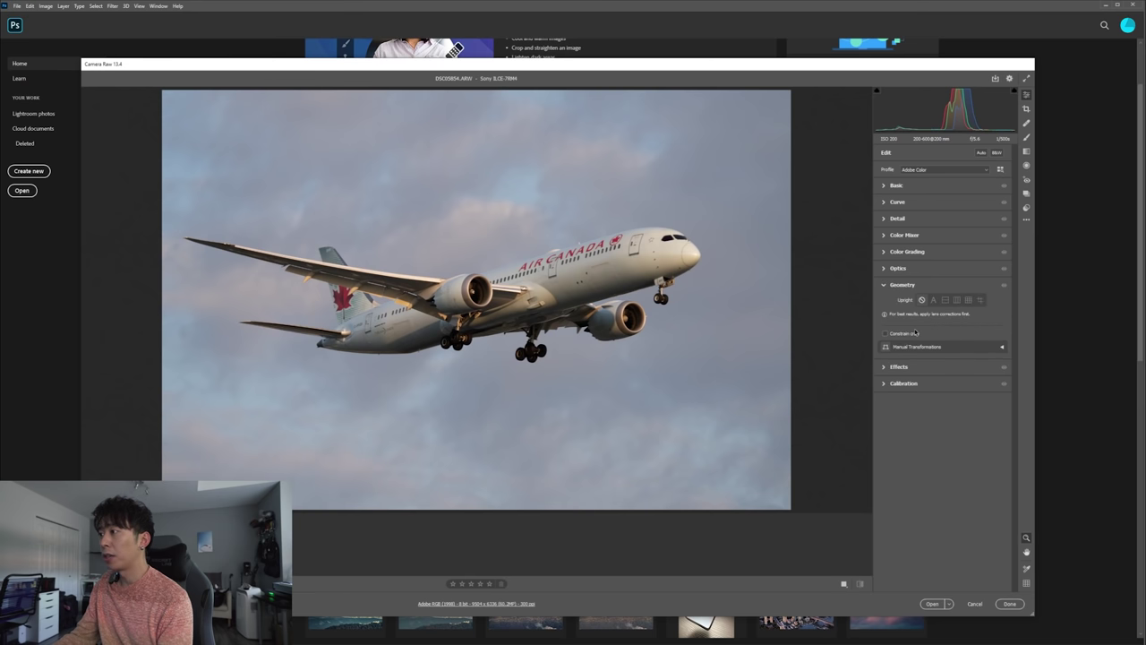
{"action": "left_click", "coordinate": [883, 285]}
{"action": "left_click", "coordinate": [885, 301]}
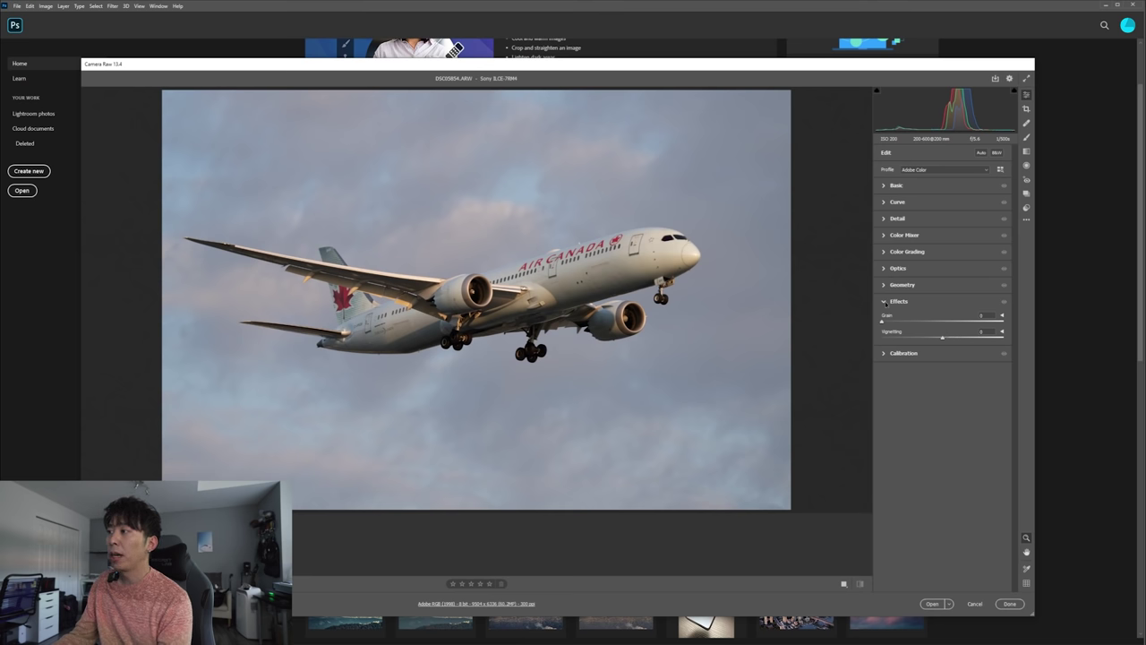
{"action": "left_click", "coordinate": [885, 301]}
{"action": "left_click", "coordinate": [895, 318]}
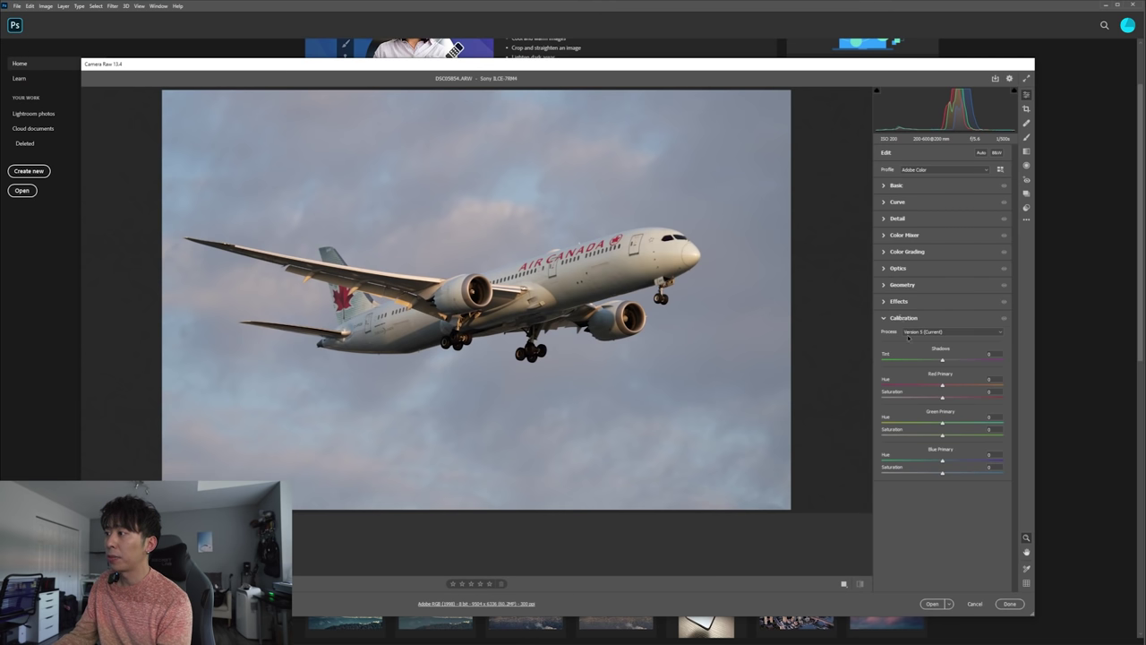
{"action": "left_click", "coordinate": [921, 332]}
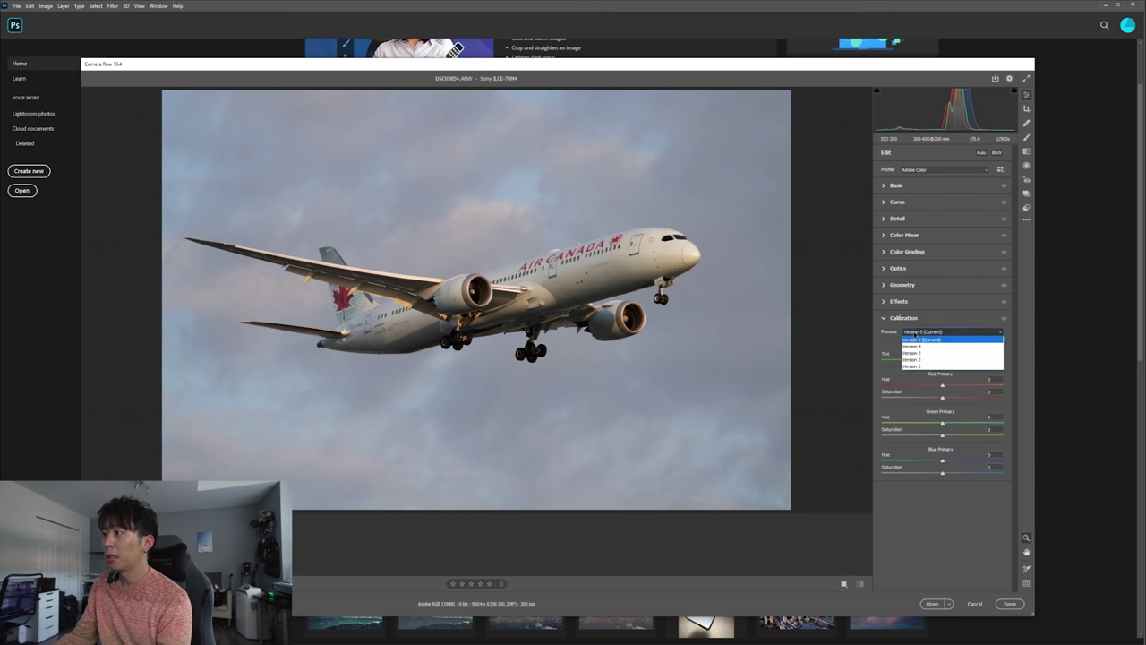
{"action": "left_click", "coordinate": [918, 339]}
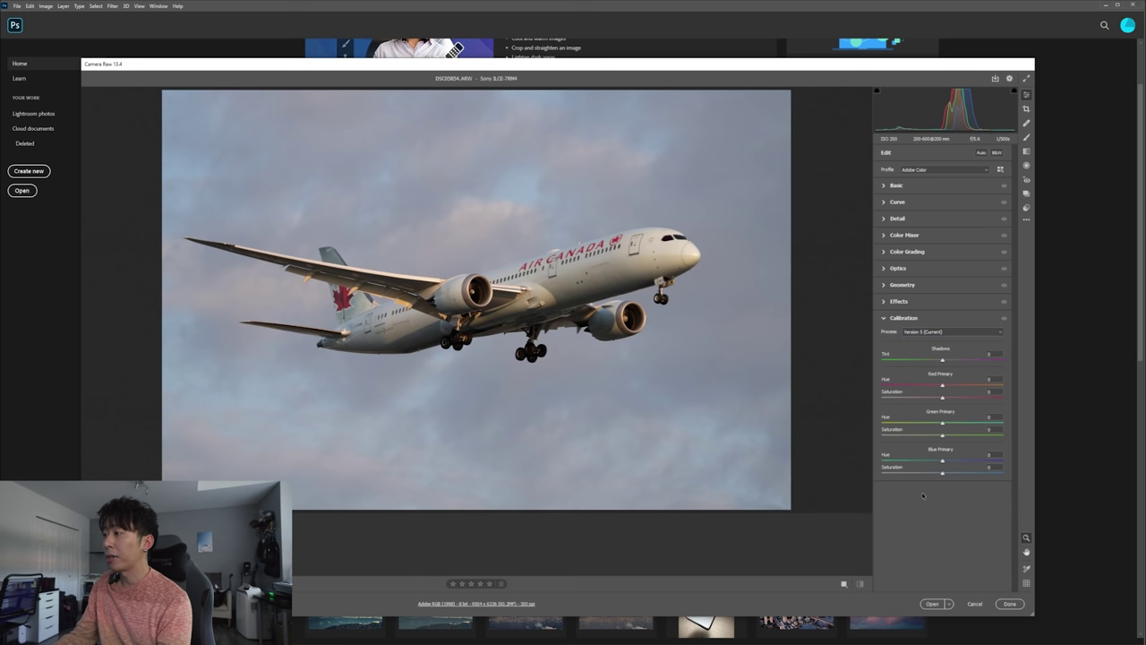
{"action": "left_click", "coordinate": [884, 319]}
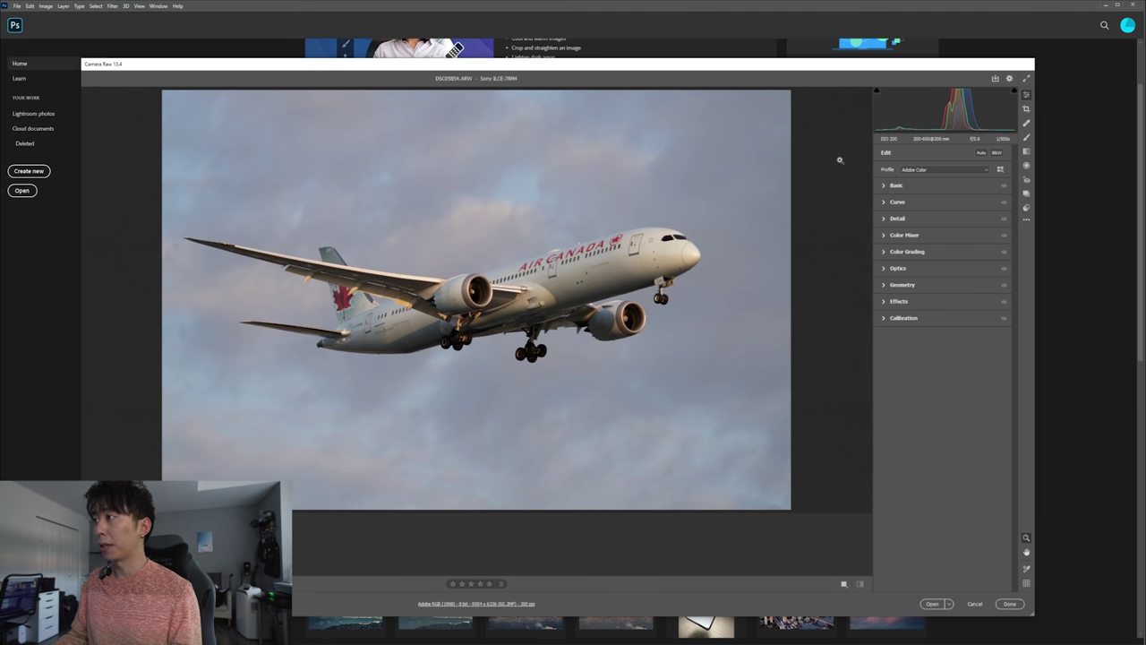
Expand the Basic panel and leave White Balance on As Shot
{"action": "left_click", "coordinate": [883, 184]}
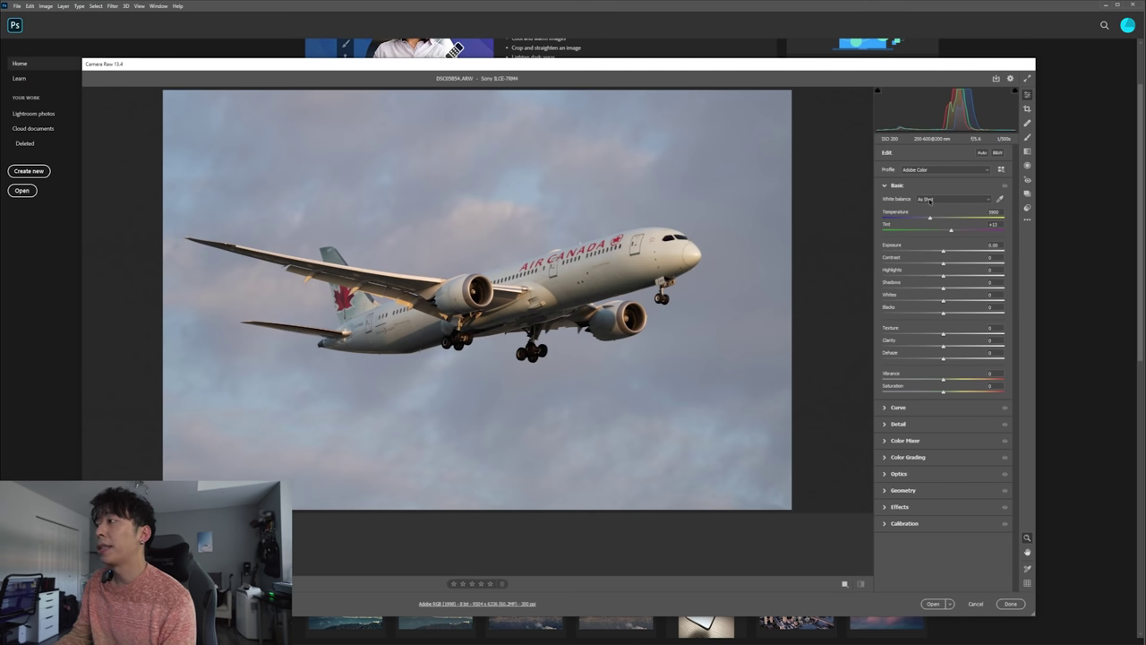
{"action": "left_click", "coordinate": [930, 200]}
{"action": "left_click", "coordinate": [931, 206]}
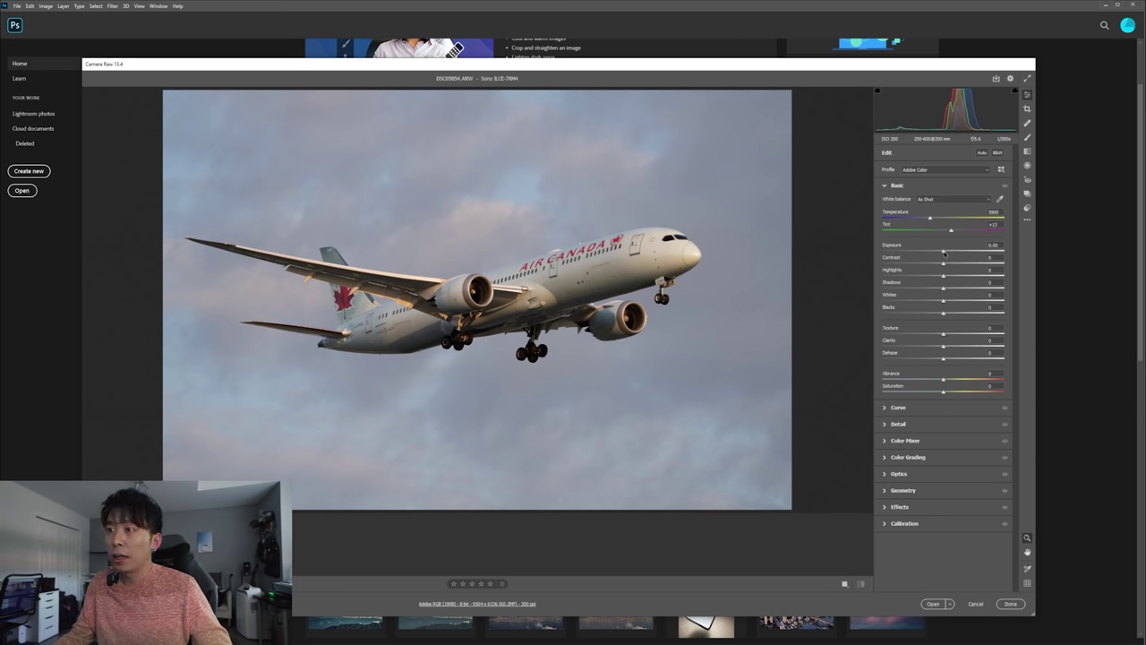
Raise Exposure to +0.25 and check for clipping while adjusting
{"action": "left_click_drag", "start_coordinate": [943, 253], "coordinate": [946, 253]}
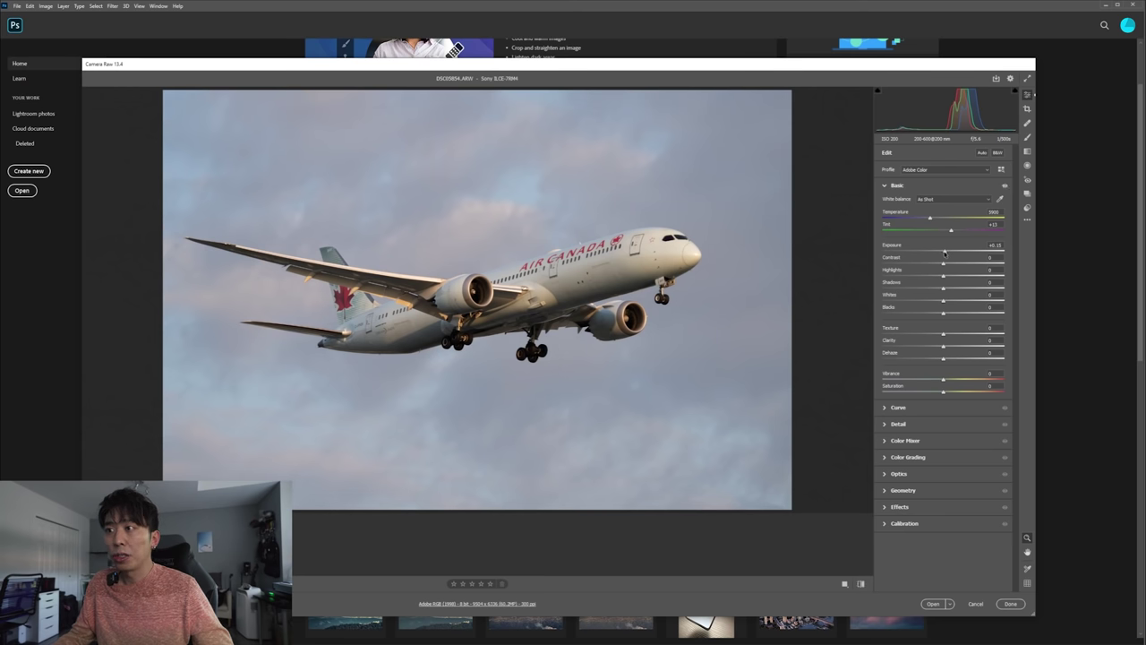
{"action": "left_click_drag", "start_coordinate": [945, 254], "coordinate": [947, 254]}
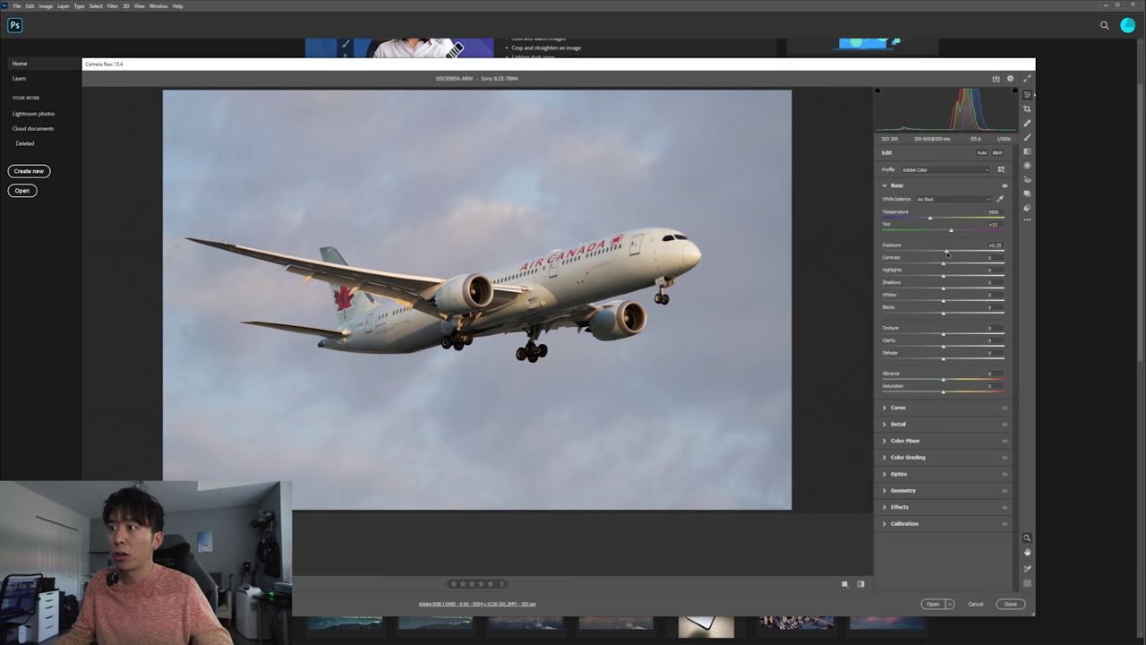
{"action": "left_click", "coordinate": [947, 253], "text": "alt"}
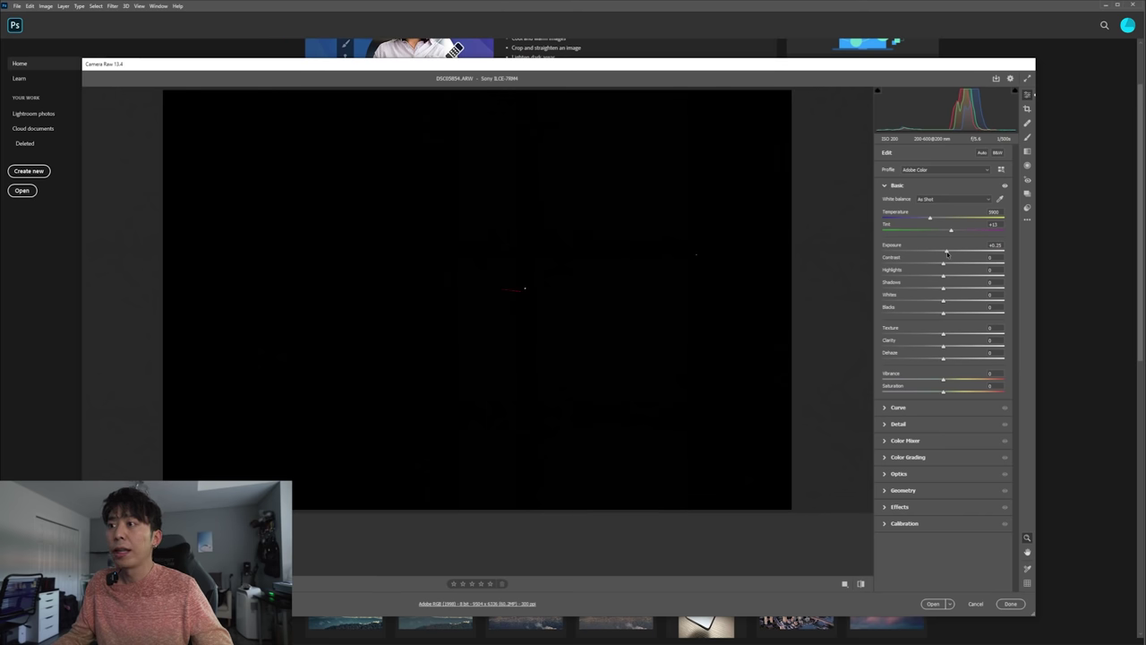
{"action": "mouse_move", "coordinate": [946, 253]}
{"action": "left_mouse_down"}
{"action": "mouse_move", "coordinate": [958, 255]}
{"action": "mouse_move", "coordinate": [946, 256]}
{"action": "left_mouse_up"}
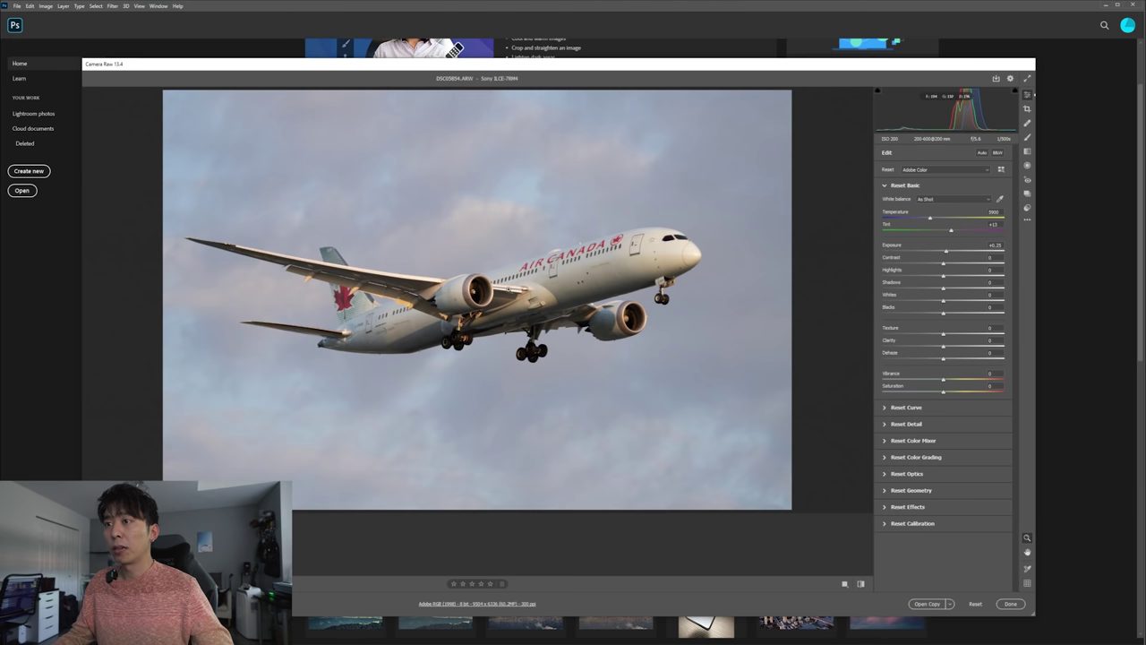
Compare a 100% view of the engine pylon with the full view, then recheck clipping
{"action": "left_click", "coordinate": [511, 291]}
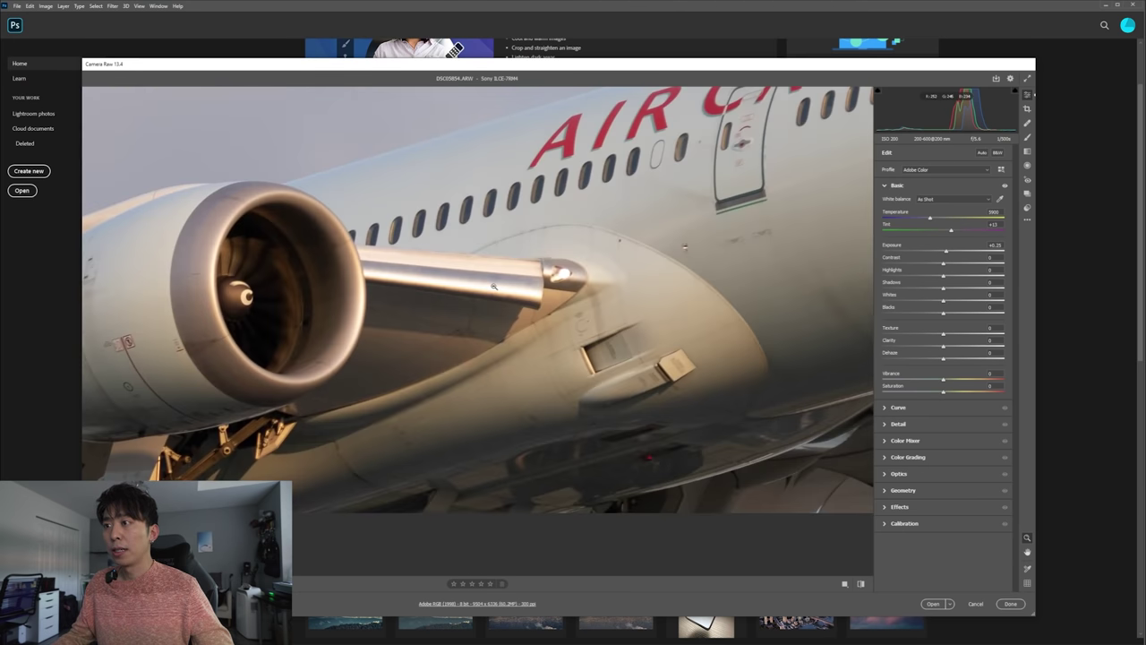
{"action": "left_click", "coordinate": [493, 286]}
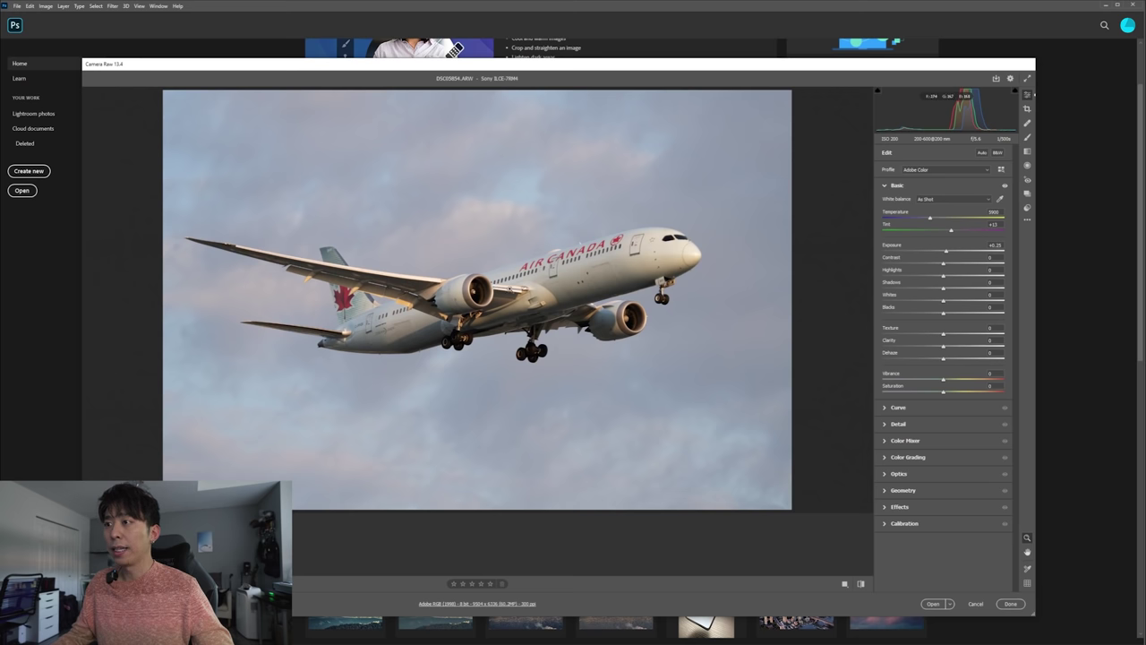
{"action": "left_click", "coordinate": [509, 289]}
{"action": "left_click", "coordinate": [498, 299]}
{"action": "left_click", "coordinate": [514, 293]}
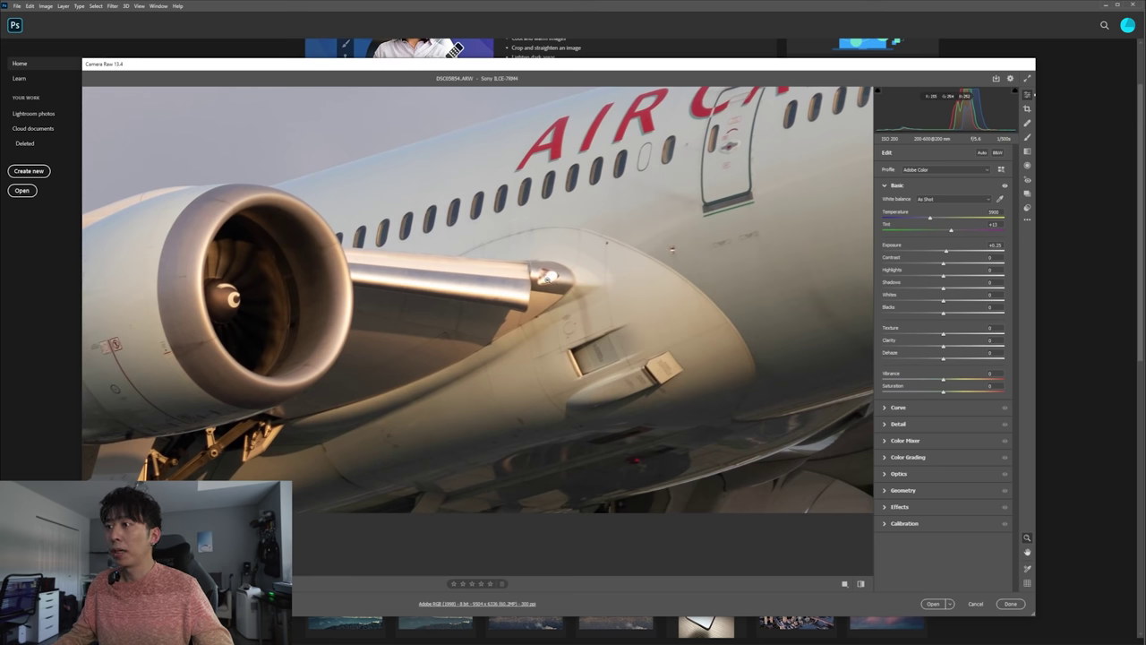
{"action": "left_click", "coordinate": [551, 277]}
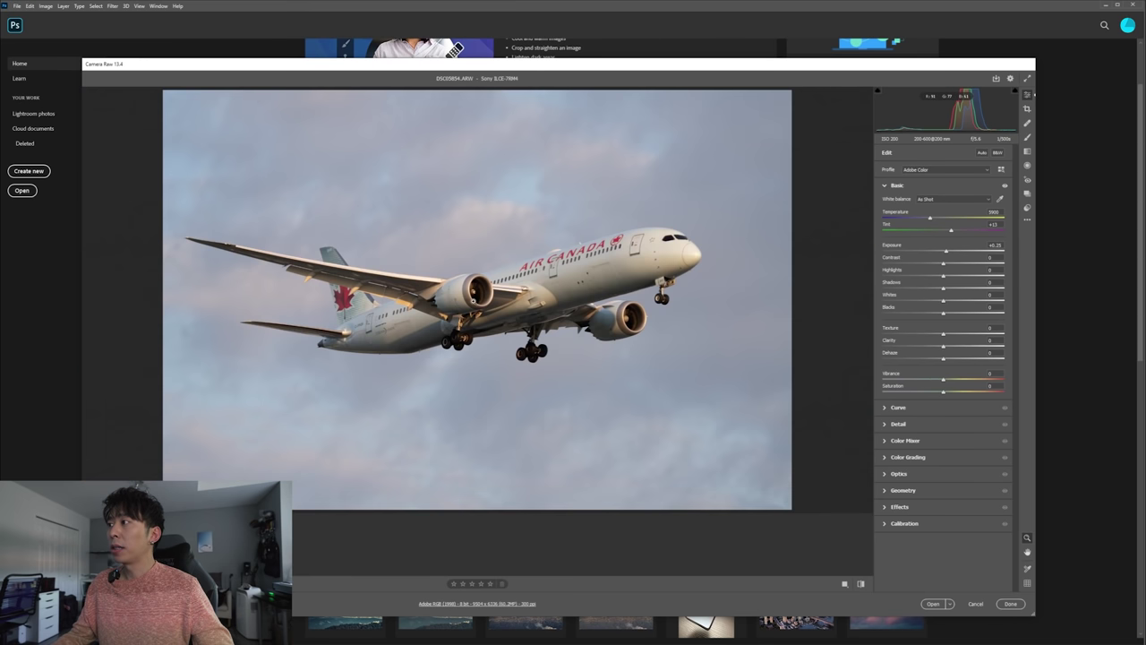
{"action": "left_click", "coordinate": [946, 252], "text": "alt"}
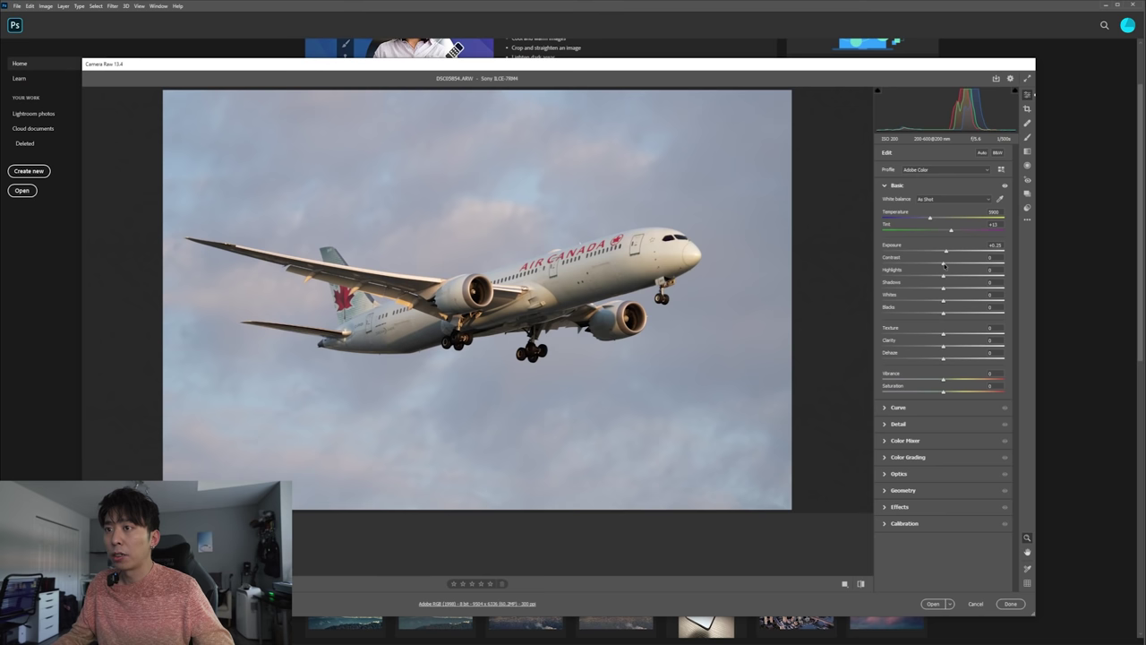
Set Contrast to +20 and Highlights to +8, testing Shadows but leaving it at 0
{"action": "mouse_move", "coordinate": [947, 266]}
{"action": "left_mouse_down"}
{"action": "mouse_move", "coordinate": [986, 269]}
{"action": "mouse_move", "coordinate": [954, 266]}
{"action": "left_mouse_up"}
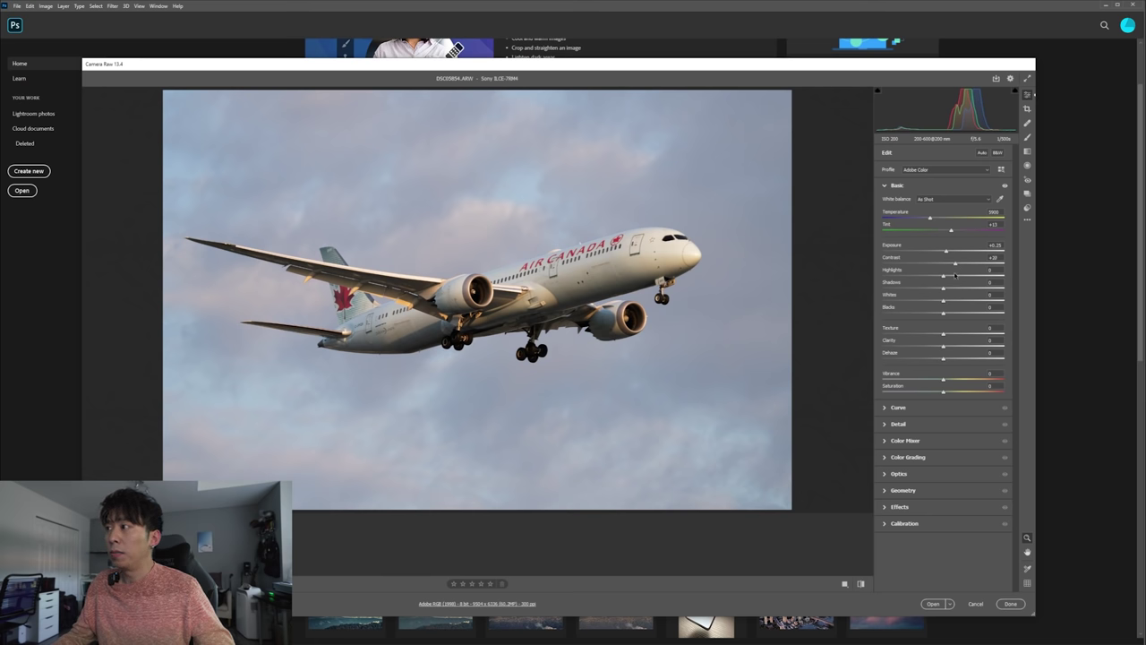
{"action": "mouse_move", "coordinate": [943, 276]}
{"action": "left_mouse_down"}
{"action": "mouse_move", "coordinate": [958, 274]}
{"action": "mouse_move", "coordinate": [942, 277]}
{"action": "left_mouse_up"}
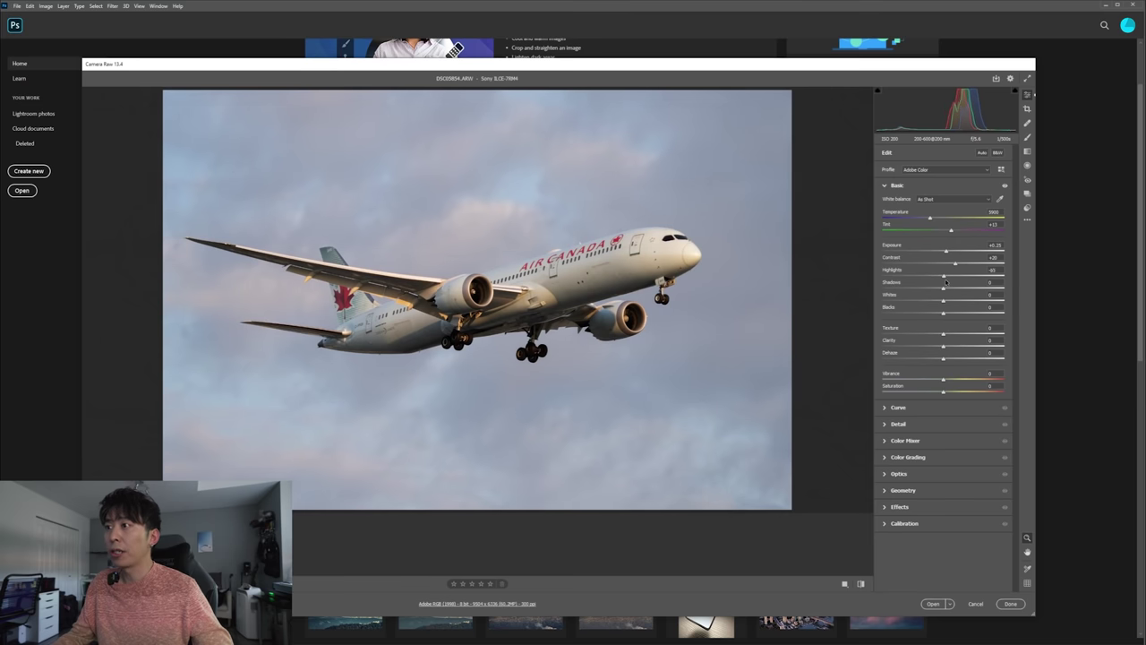
{"action": "mouse_move", "coordinate": [923, 278]}
{"action": "left_mouse_down"}
{"action": "mouse_move", "coordinate": [882, 278]}
{"action": "mouse_move", "coordinate": [1005, 277]}
{"action": "mouse_move", "coordinate": [872, 287]}
{"action": "mouse_move", "coordinate": [1018, 277]}
{"action": "mouse_move", "coordinate": [900, 277]}
{"action": "mouse_move", "coordinate": [941, 281]}
{"action": "left_mouse_up"}
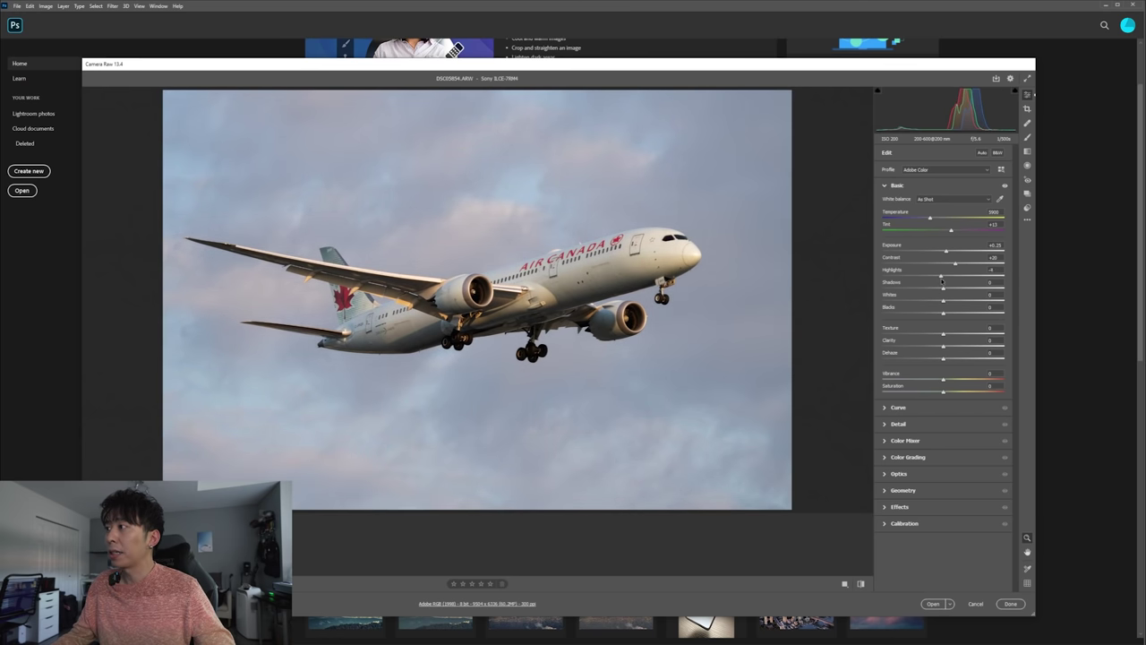
{"action": "left_click_drag", "start_coordinate": [942, 277], "coordinate": [961, 279]}
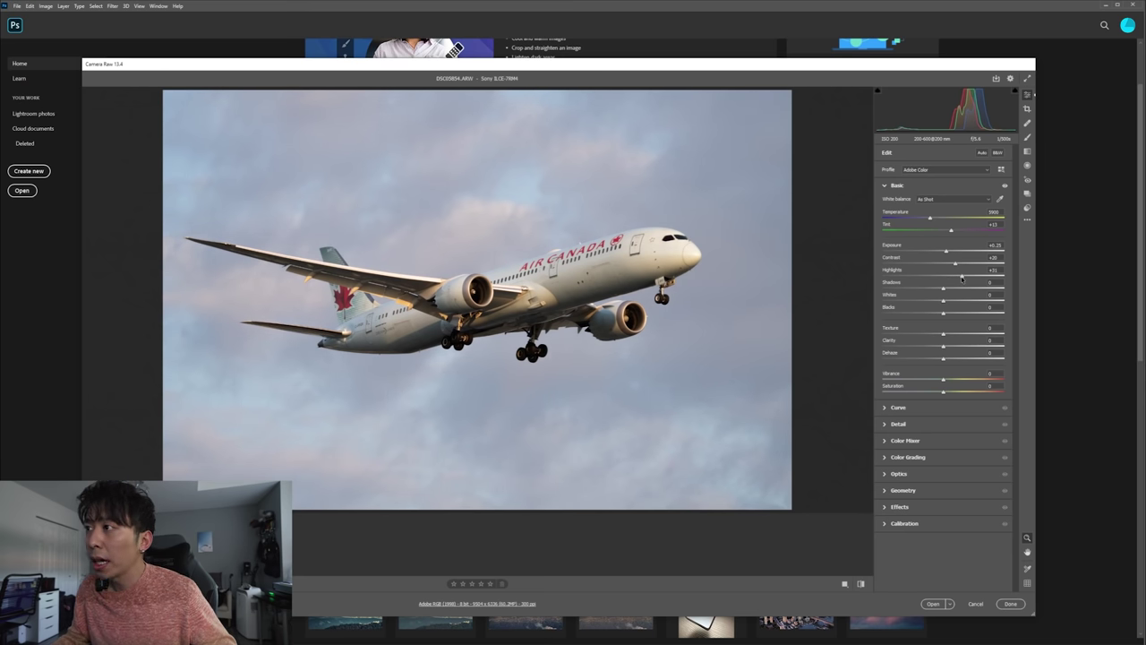
{"action": "left_click_drag", "start_coordinate": [962, 279], "coordinate": [948, 277]}
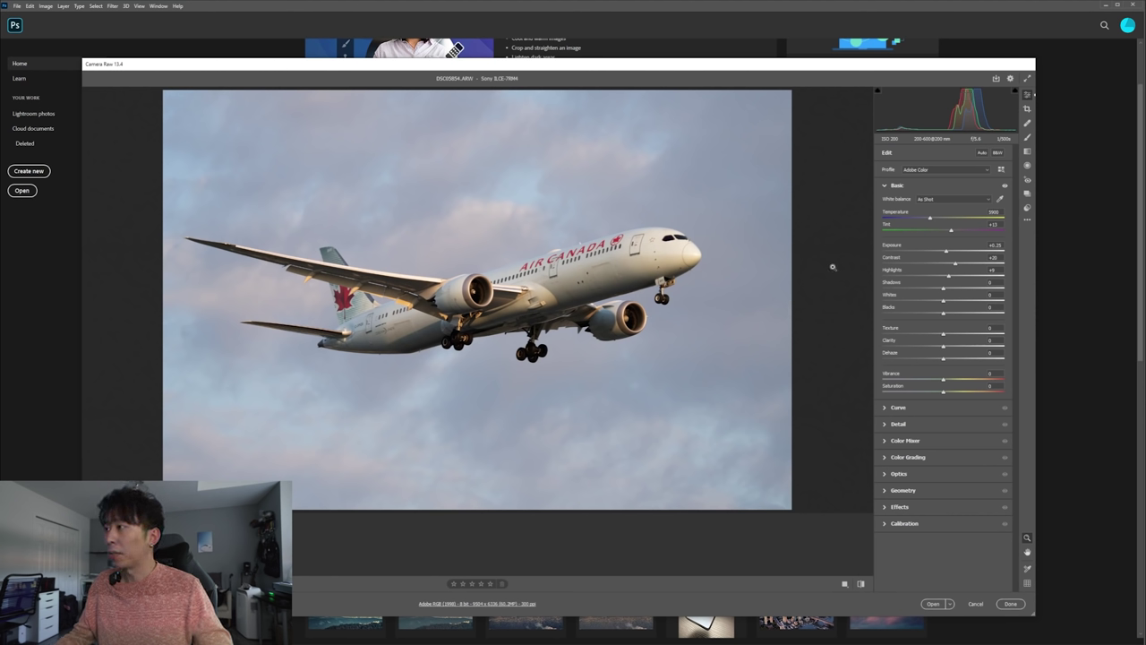
{"action": "left_click_drag", "start_coordinate": [949, 278], "coordinate": [950, 280]}
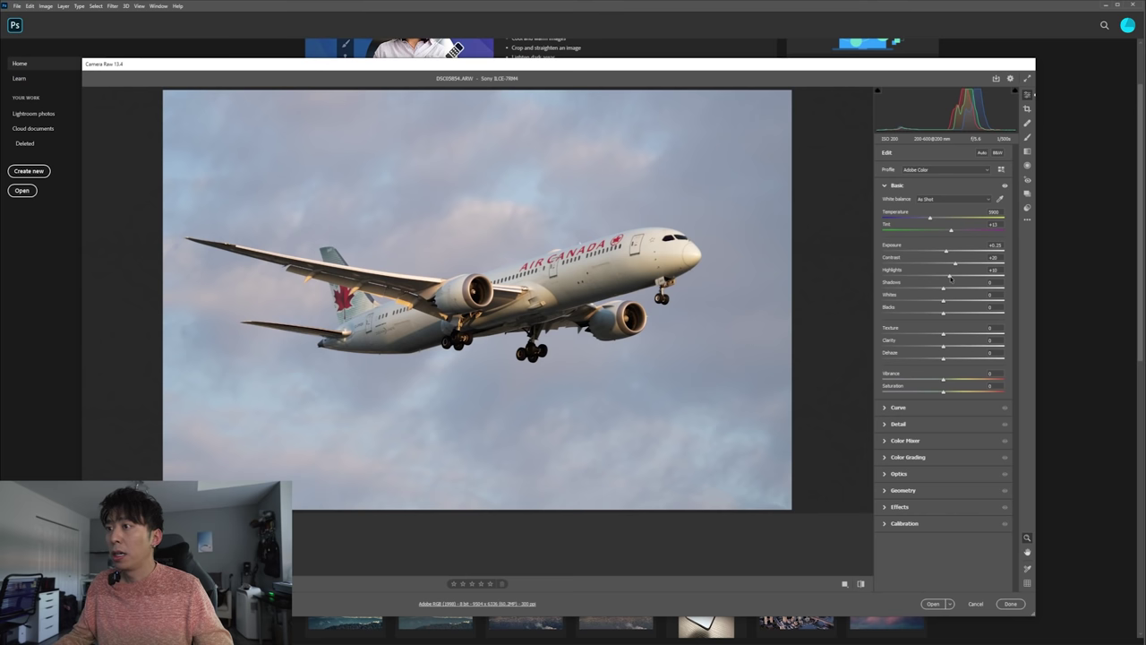
{"action": "mouse_move", "coordinate": [943, 289]}
{"action": "left_mouse_down"}
{"action": "mouse_move", "coordinate": [871, 294]}
{"action": "mouse_move", "coordinate": [943, 308]}
{"action": "left_mouse_up"}
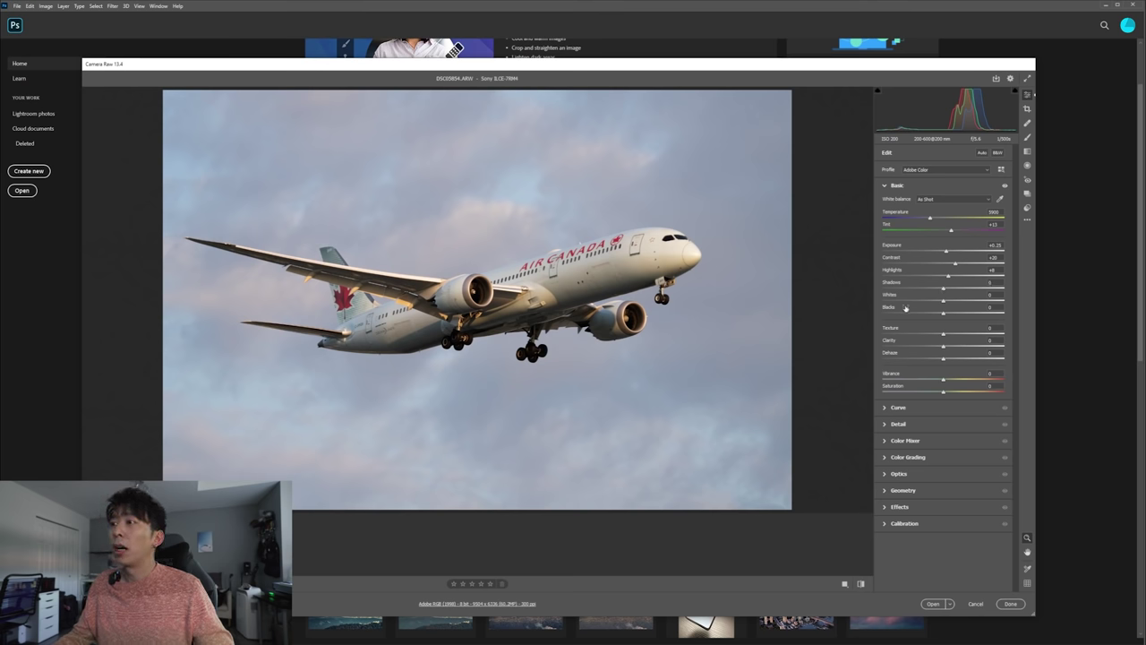
{"action": "left_click_drag", "start_coordinate": [943, 302], "coordinate": [978, 313]}
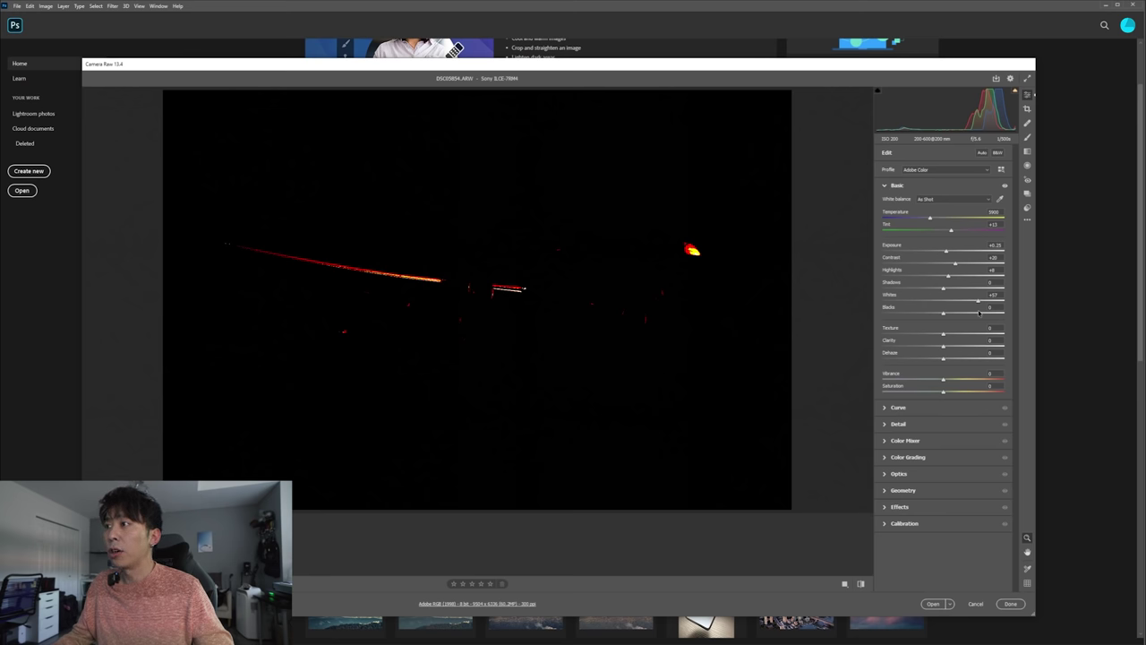
{"action": "left_click_drag", "start_coordinate": [979, 312], "coordinate": [978, 312]}
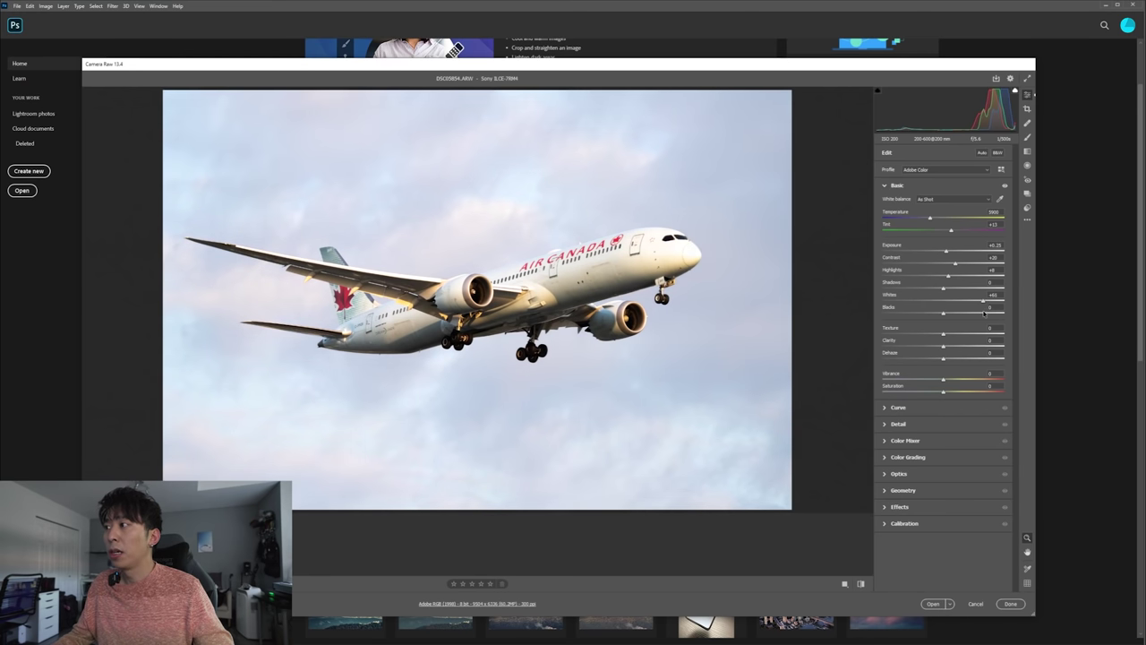
{"action": "left_click_drag", "start_coordinate": [978, 312], "coordinate": [949, 304]}
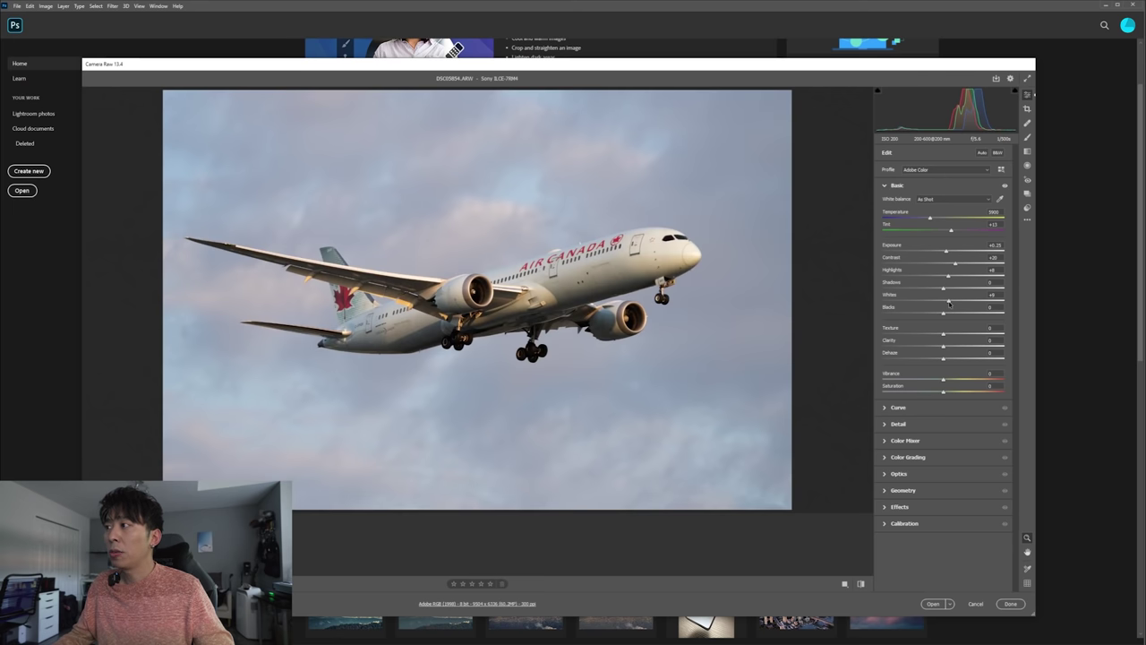
{"action": "left_click_drag", "start_coordinate": [947, 303], "coordinate": [944, 306]}
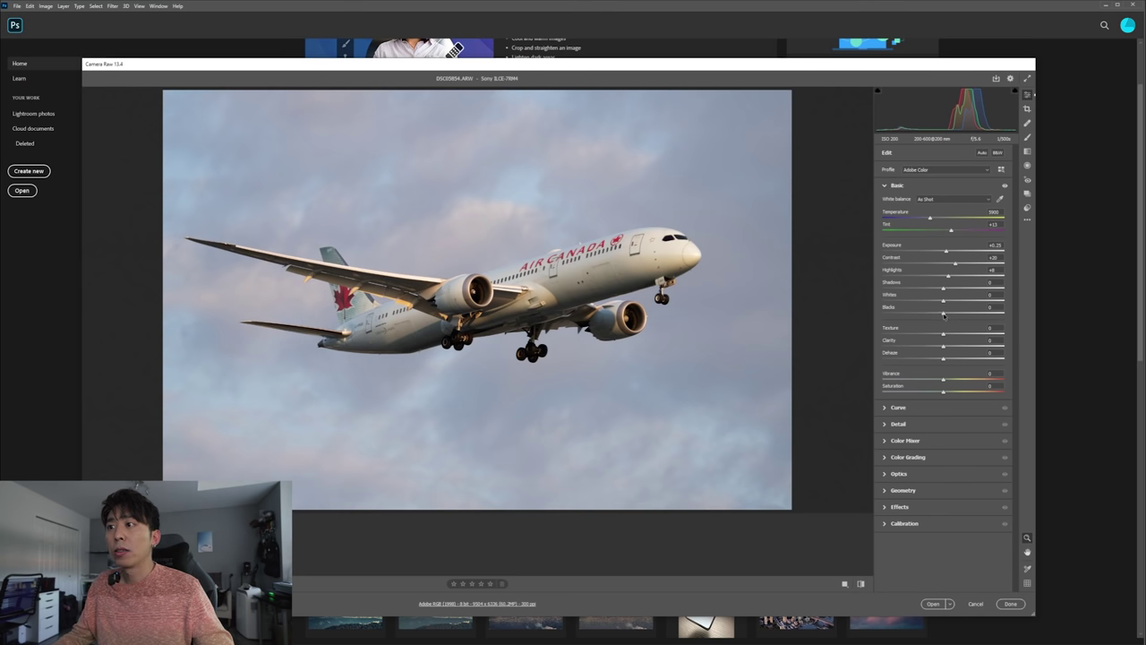
{"action": "left_click_drag", "start_coordinate": [941, 316], "coordinate": [1056, 320]}
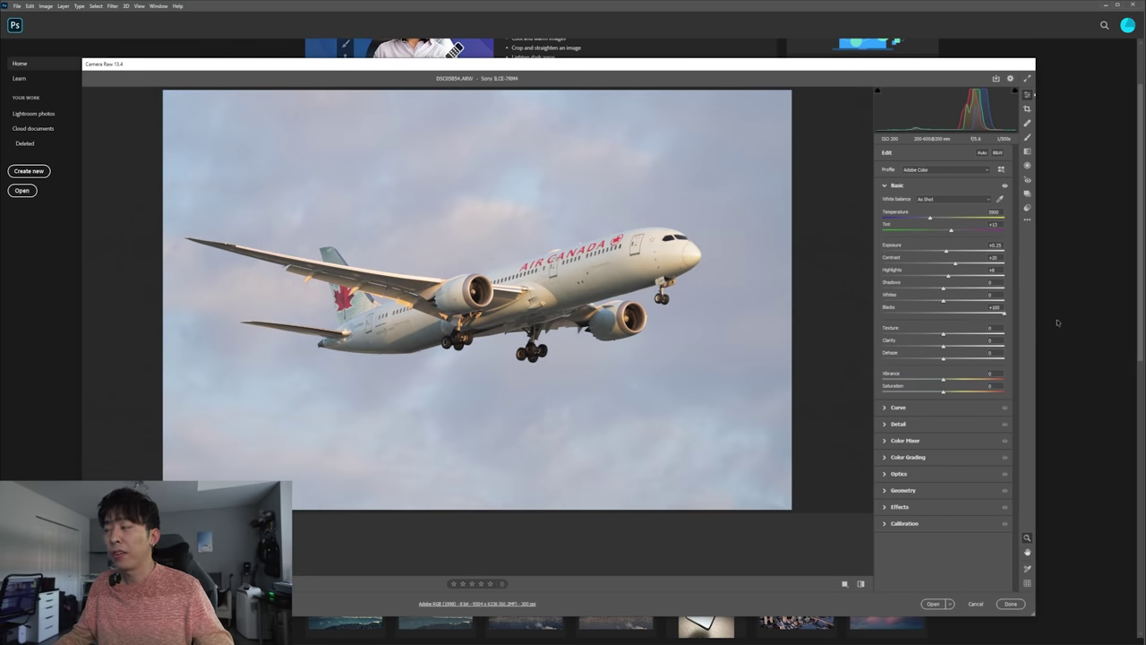
{"action": "left_click_drag", "start_coordinate": [990, 320], "coordinate": [943, 315]}
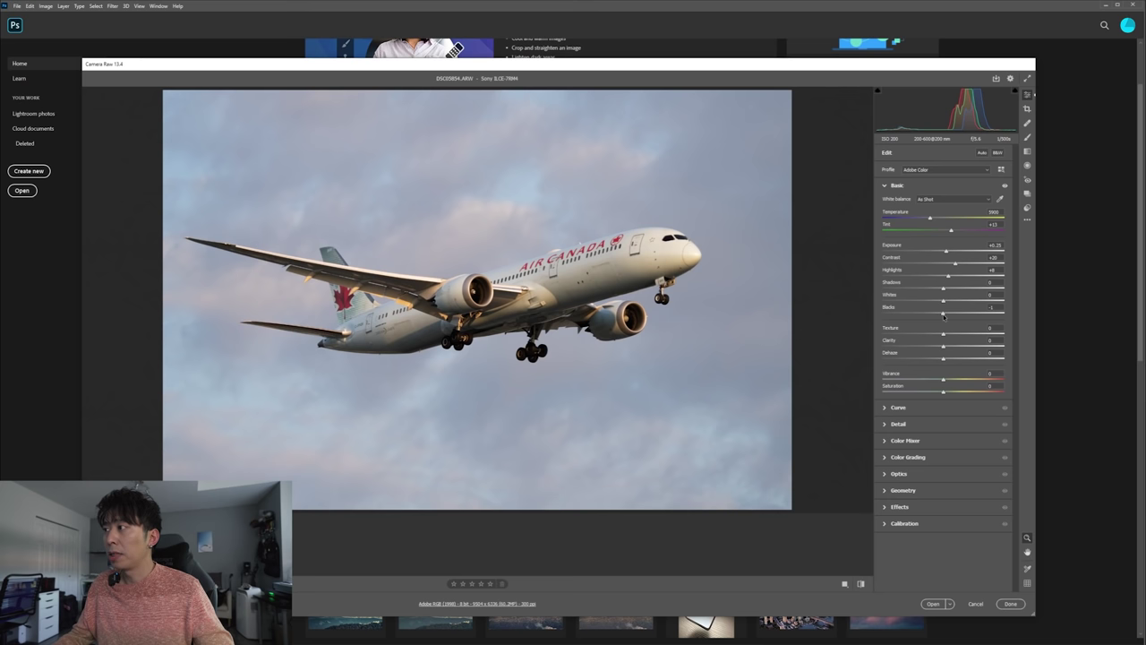
Reset Blacks to 0 and test the Texture slider, leaving Texture at 0
{"action": "double_click", "coordinate": [943, 315]}
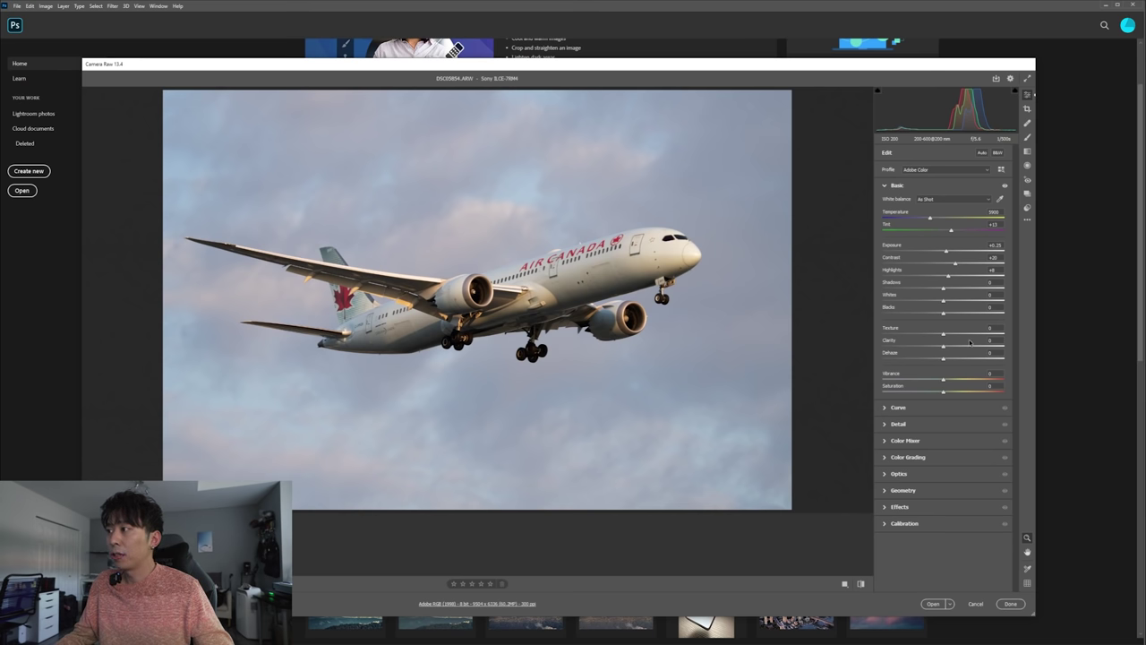
{"action": "left_click_drag", "start_coordinate": [942, 337], "coordinate": [982, 343]}
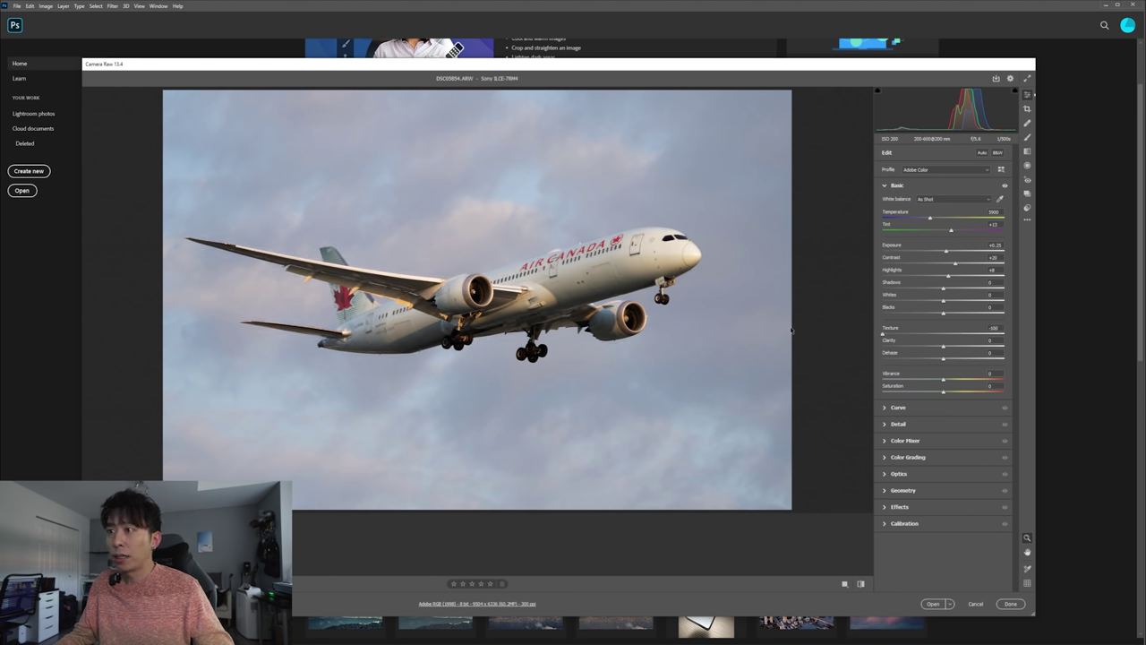
{"action": "left_click_drag", "start_coordinate": [980, 335], "coordinate": [1001, 336]}
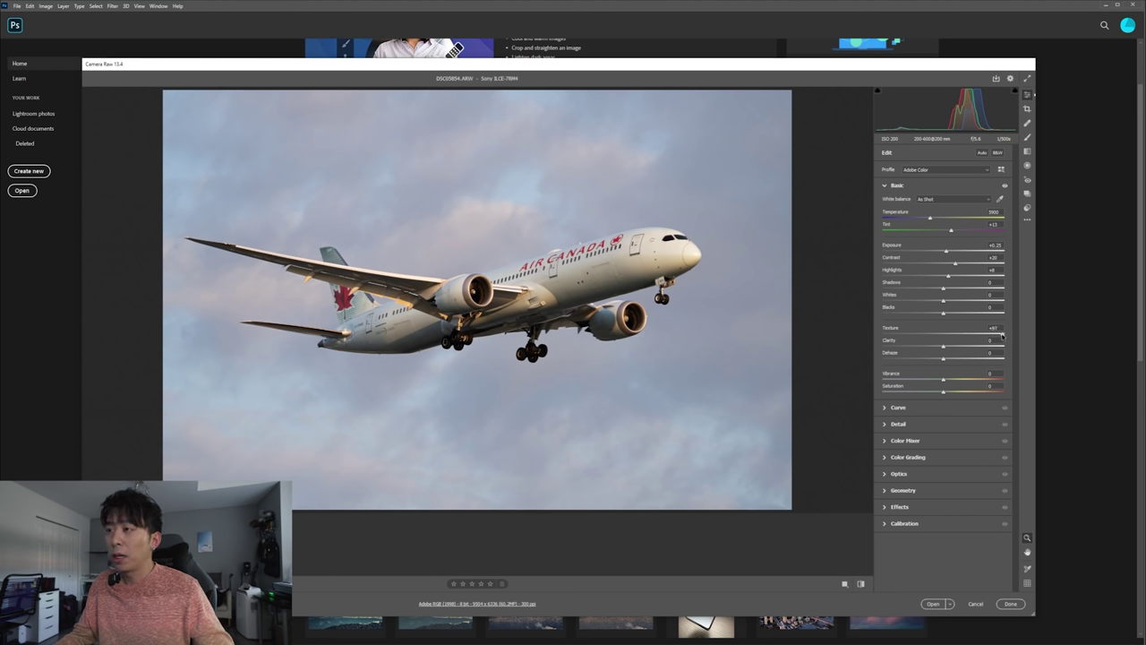
{"action": "left_click_drag", "start_coordinate": [1002, 336], "coordinate": [944, 337]}
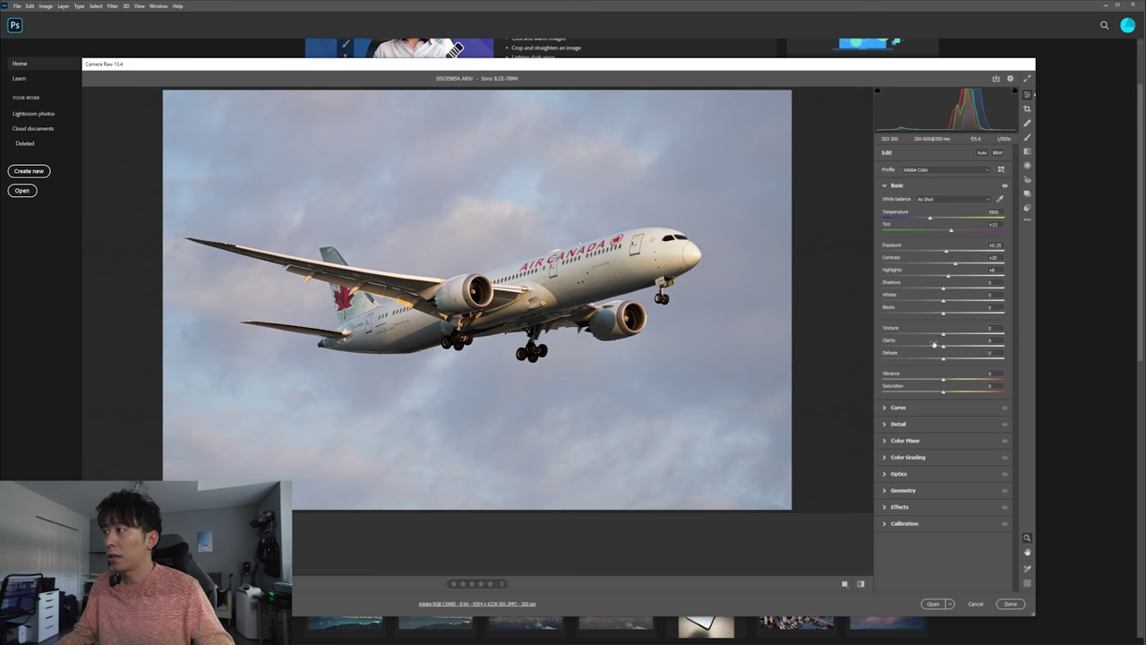
Set Clarity to about +10 and Dehaze to about +30 after testing stronger values
{"action": "mouse_move", "coordinate": [944, 349]}
{"action": "left_mouse_down"}
{"action": "mouse_move", "coordinate": [965, 351]}
{"action": "mouse_move", "coordinate": [953, 353]}
{"action": "left_mouse_up"}
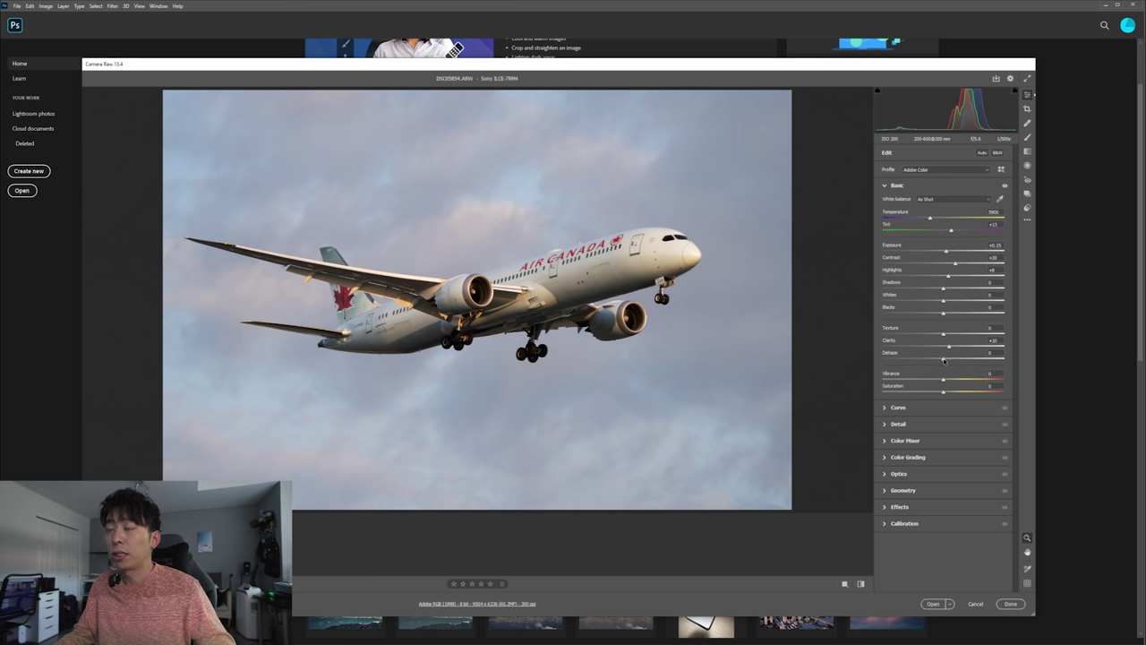
{"action": "left_click_drag", "start_coordinate": [945, 359], "coordinate": [1032, 368]}
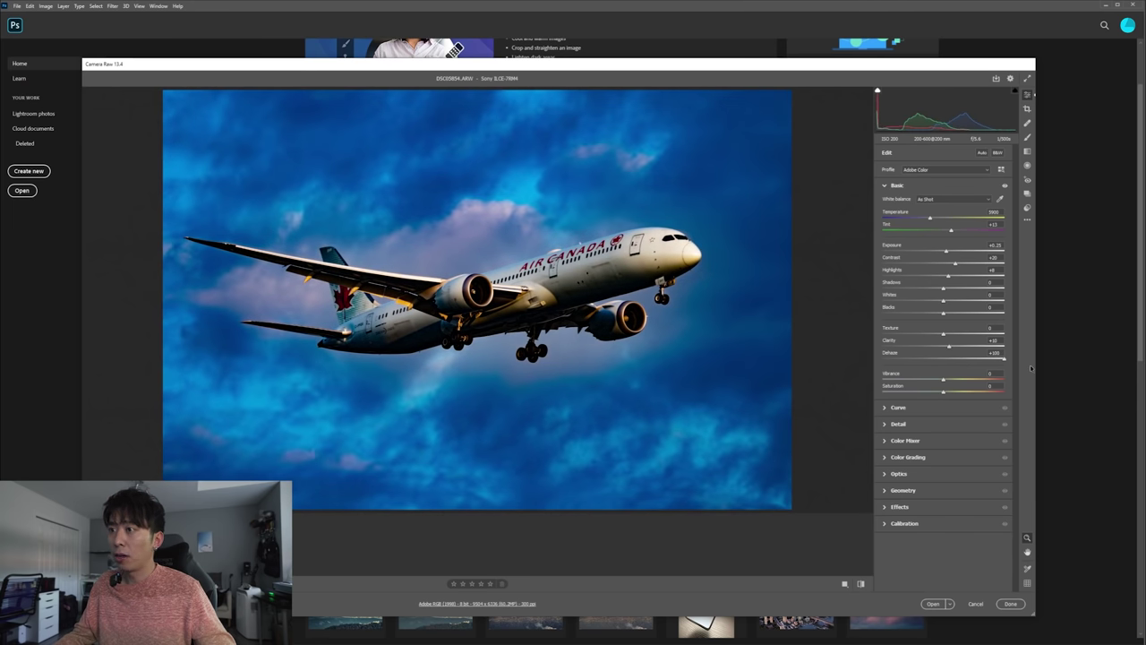
{"action": "mouse_move", "coordinate": [1005, 358]}
{"action": "left_mouse_down"}
{"action": "mouse_move", "coordinate": [963, 362]}
{"action": "mouse_move", "coordinate": [1005, 362]}
{"action": "left_mouse_up"}
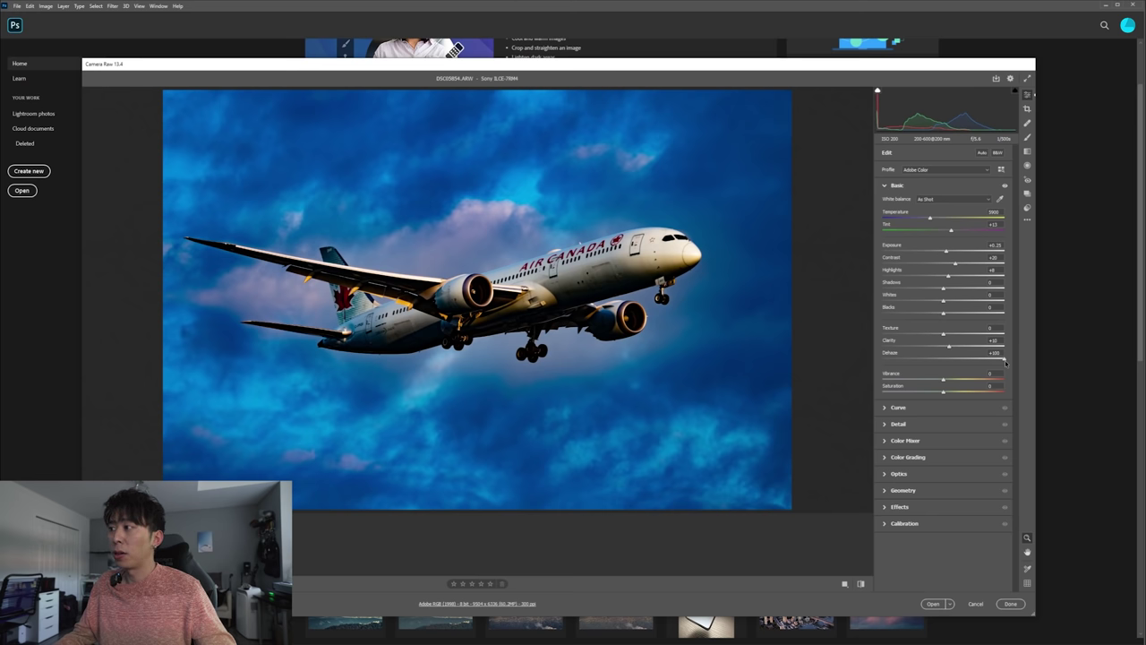
{"action": "left_click_drag", "start_coordinate": [1005, 362], "coordinate": [944, 361]}
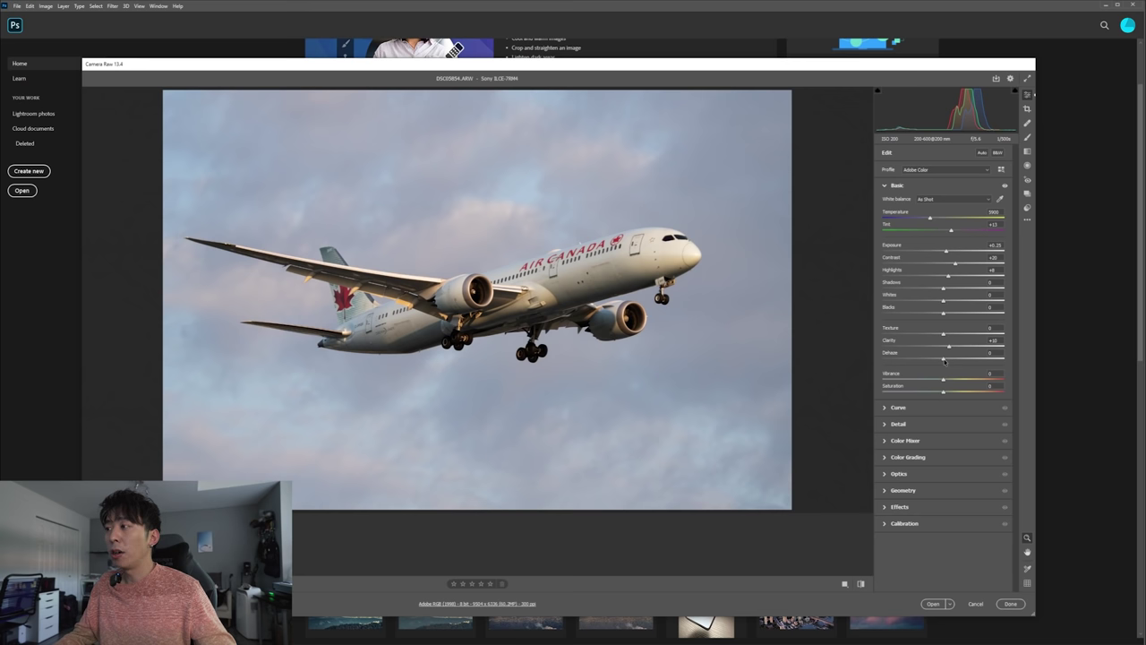
{"action": "left_click_drag", "start_coordinate": [943, 360], "coordinate": [962, 366]}
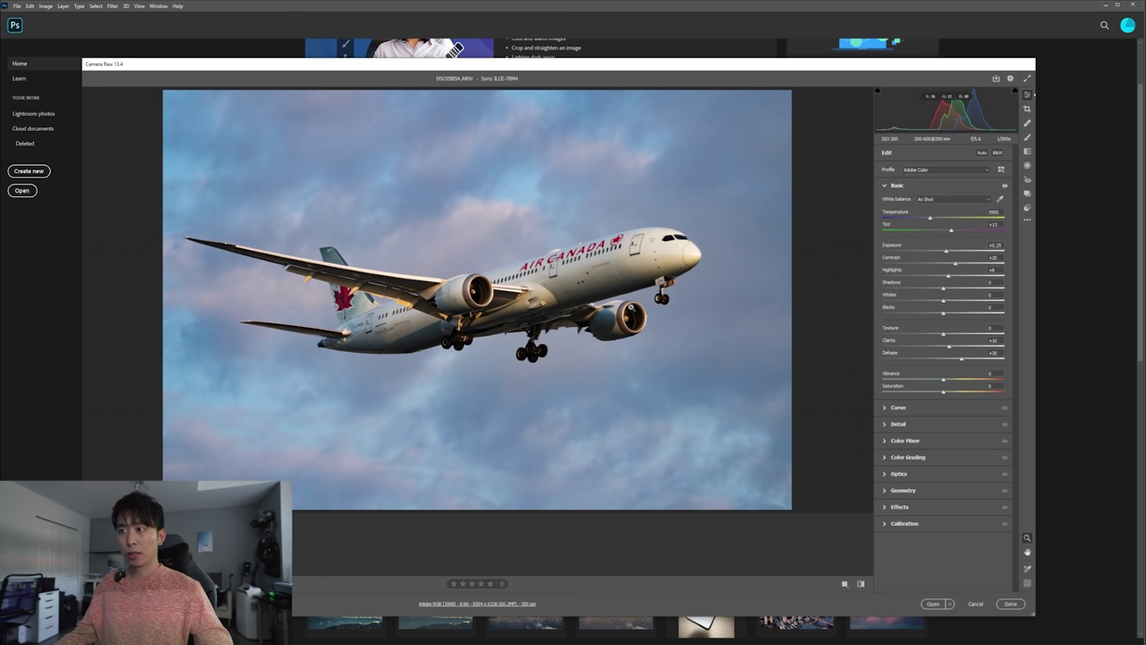
{"action": "left_click", "coordinate": [532, 348]}
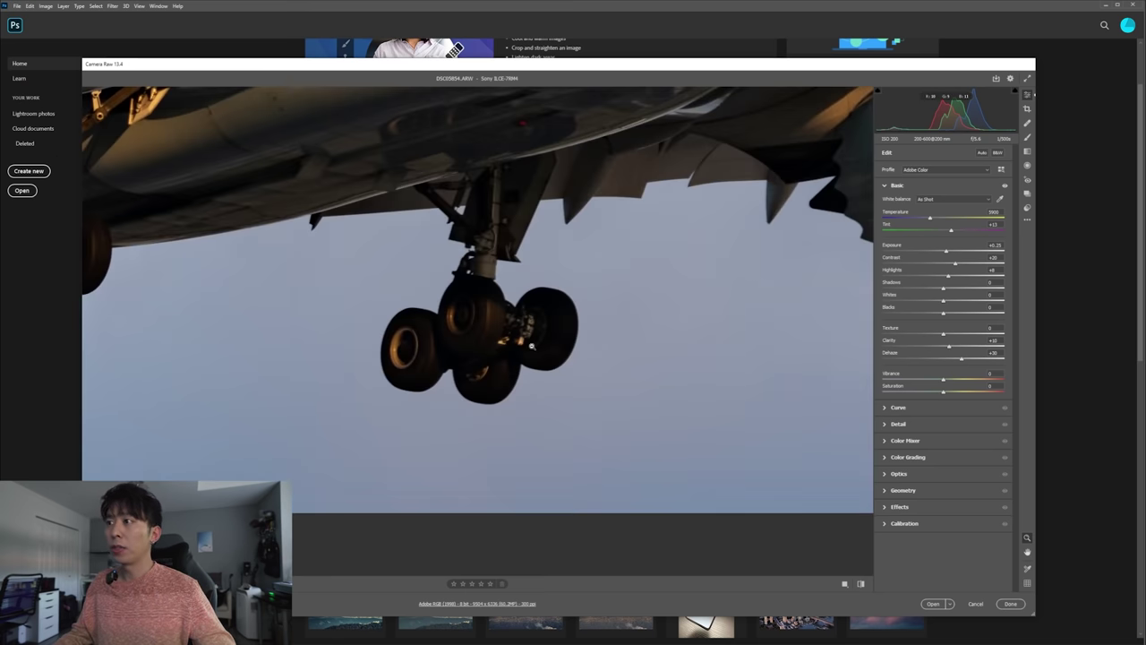
{"action": "left_click", "coordinate": [532, 347]}
{"action": "left_click", "coordinate": [520, 223]}
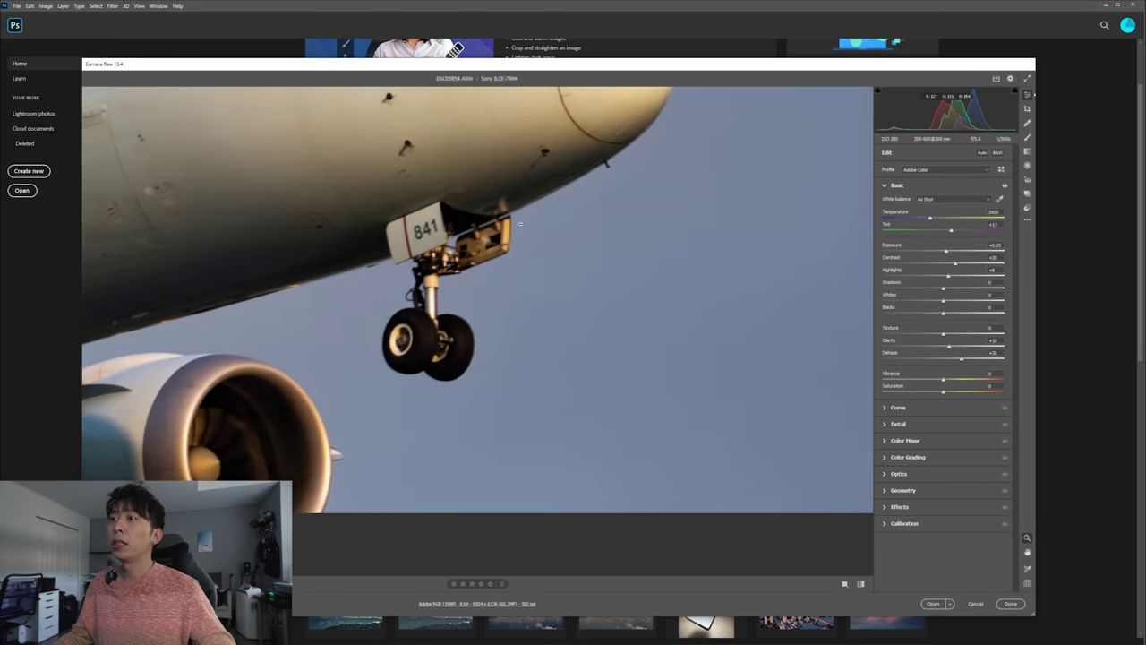
{"action": "left_click", "coordinate": [520, 224]}
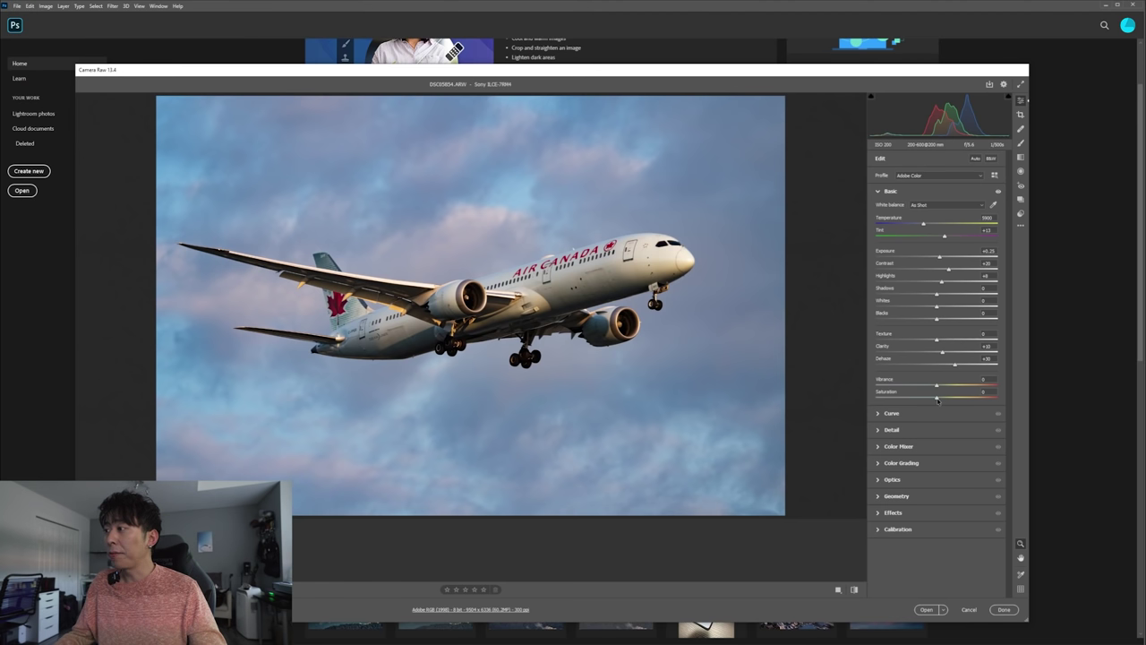
Raise Vibrance to about +29, testing Saturation and leaving it at 0
{"action": "left_click_drag", "start_coordinate": [938, 399], "coordinate": [963, 403]}
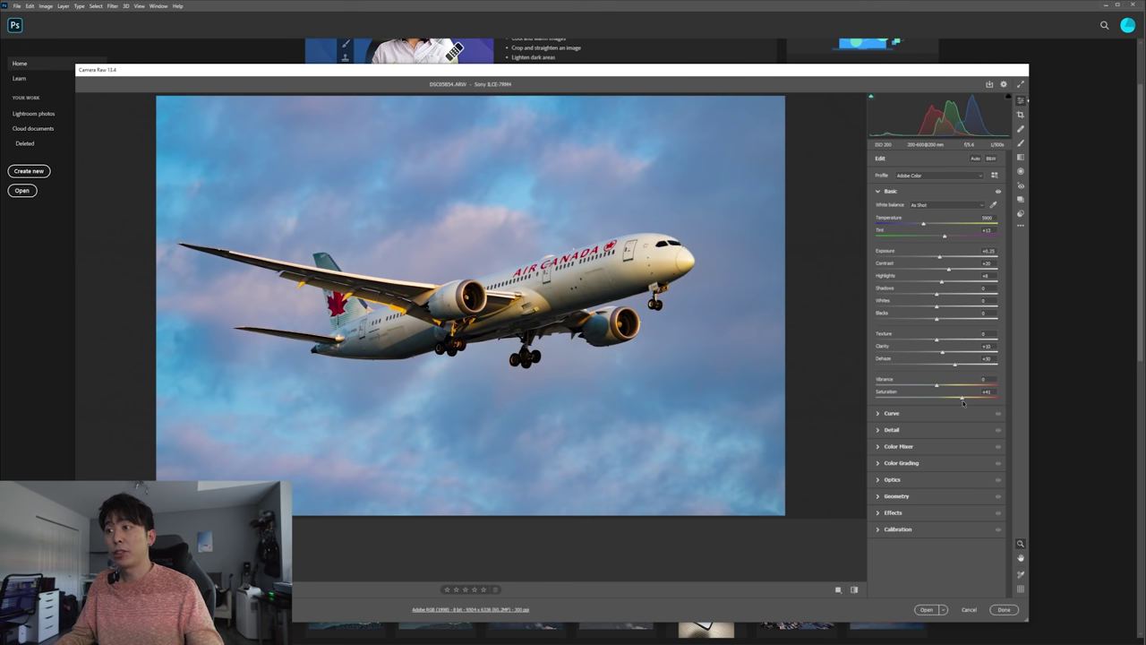
{"action": "left_click_drag", "start_coordinate": [963, 403], "coordinate": [936, 401]}
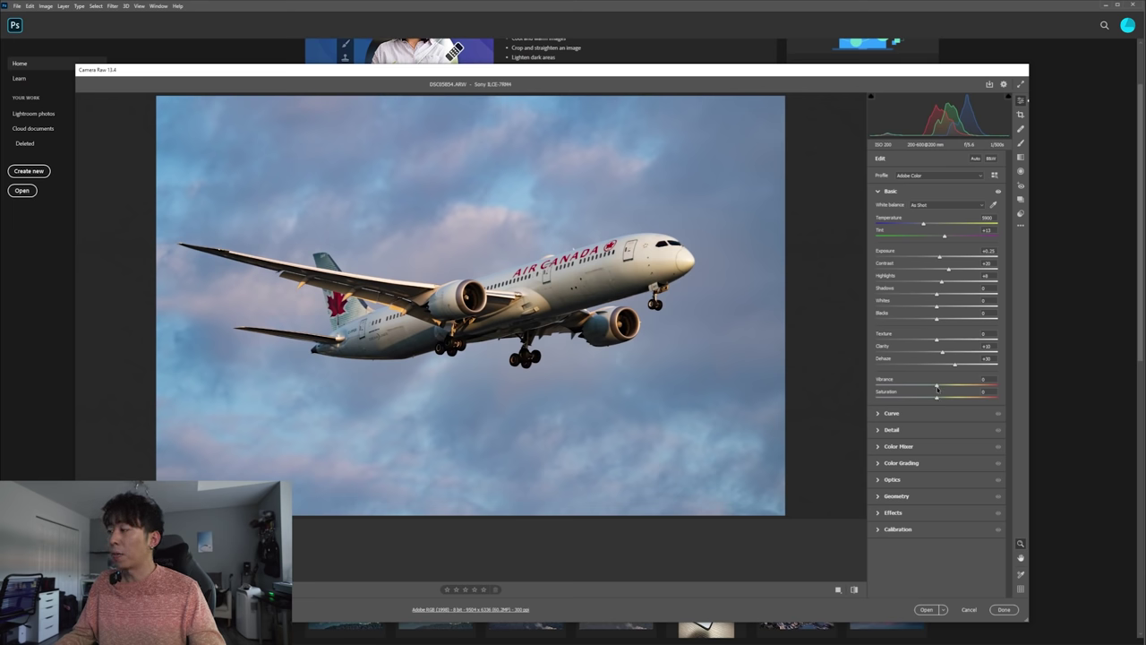
{"action": "left_click_drag", "start_coordinate": [939, 388], "coordinate": [956, 388]}
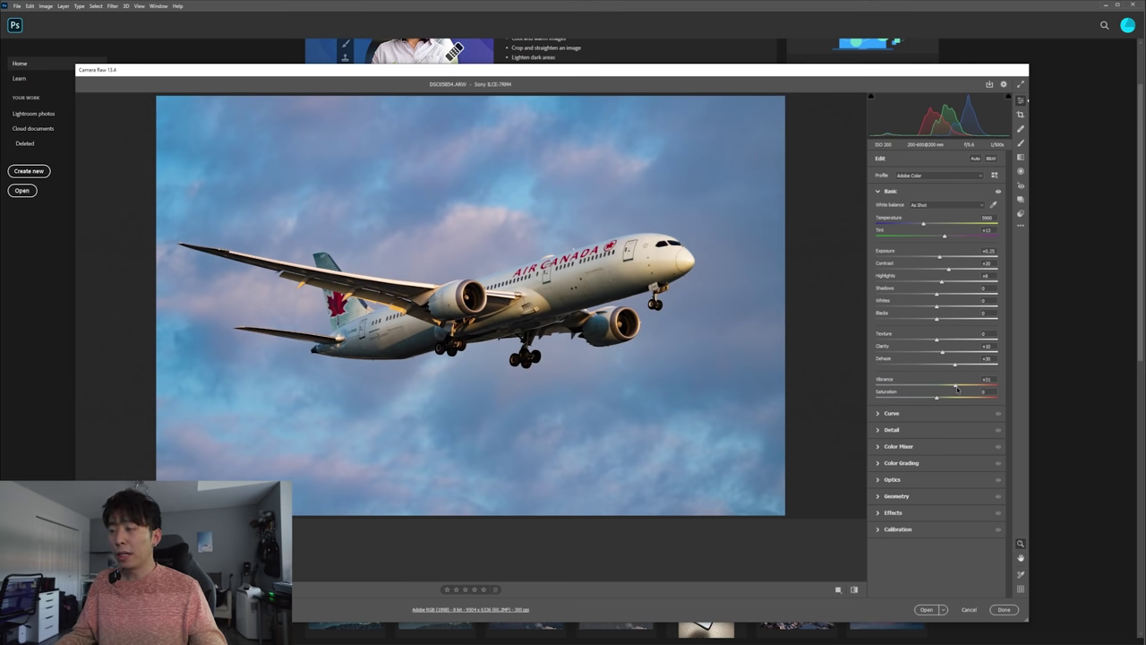
{"action": "left_click_drag", "start_coordinate": [959, 388], "coordinate": [961, 389]}
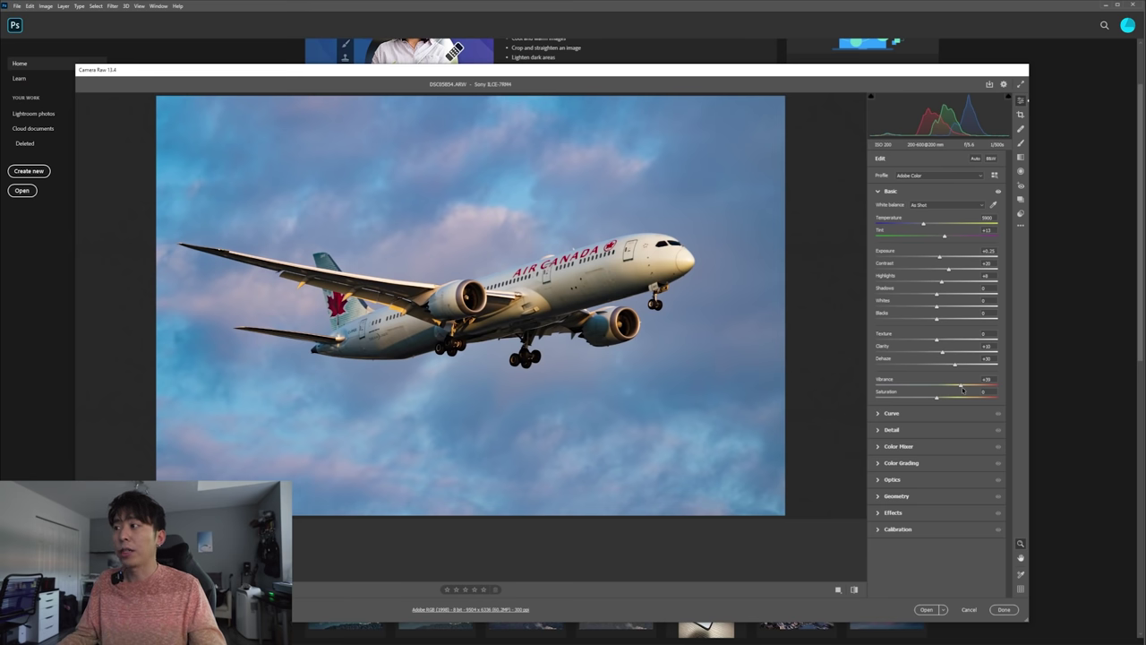
{"action": "left_click_drag", "start_coordinate": [964, 389], "coordinate": [939, 386]}
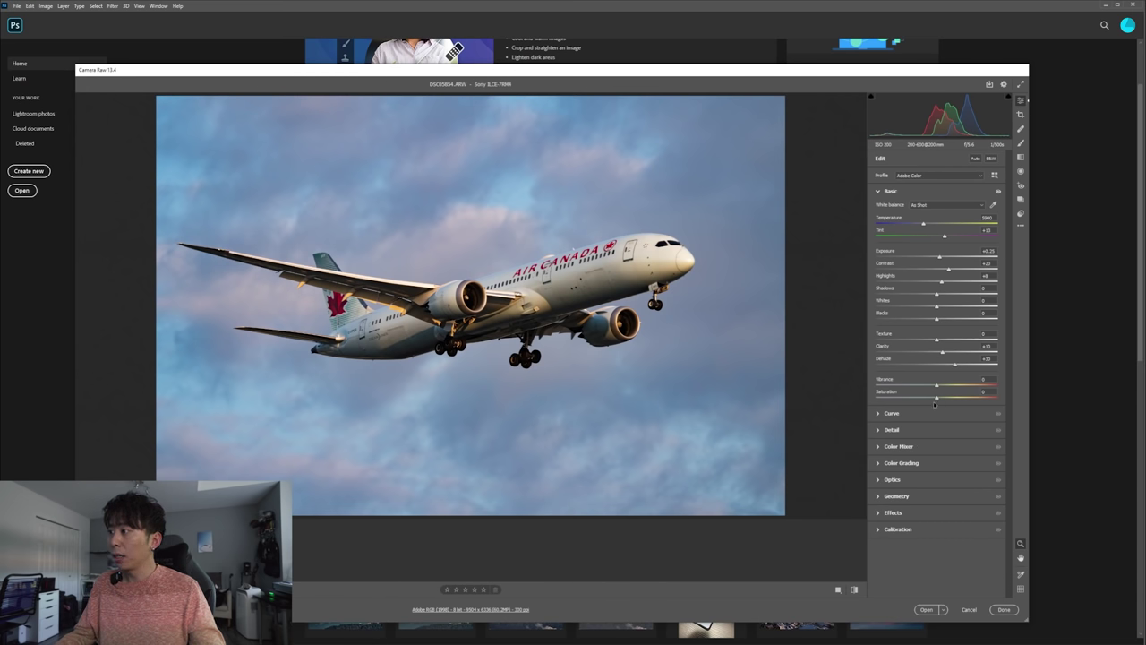
{"action": "mouse_move", "coordinate": [937, 401]}
{"action": "left_mouse_down"}
{"action": "mouse_move", "coordinate": [953, 405]}
{"action": "mouse_move", "coordinate": [938, 401]}
{"action": "mouse_move", "coordinate": [945, 388]}
{"action": "left_mouse_up"}
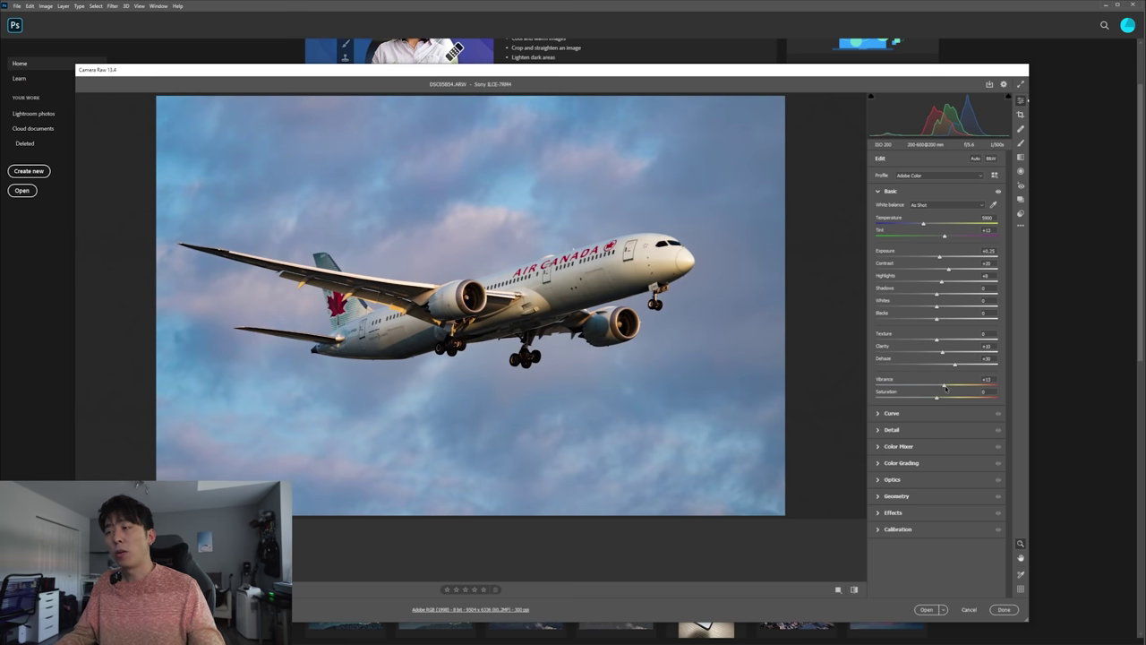
{"action": "mouse_move", "coordinate": [946, 387]}
{"action": "left_mouse_down"}
{"action": "mouse_move", "coordinate": [969, 391]}
{"action": "mouse_move", "coordinate": [938, 388]}
{"action": "mouse_move", "coordinate": [955, 388]}
{"action": "left_mouse_up"}
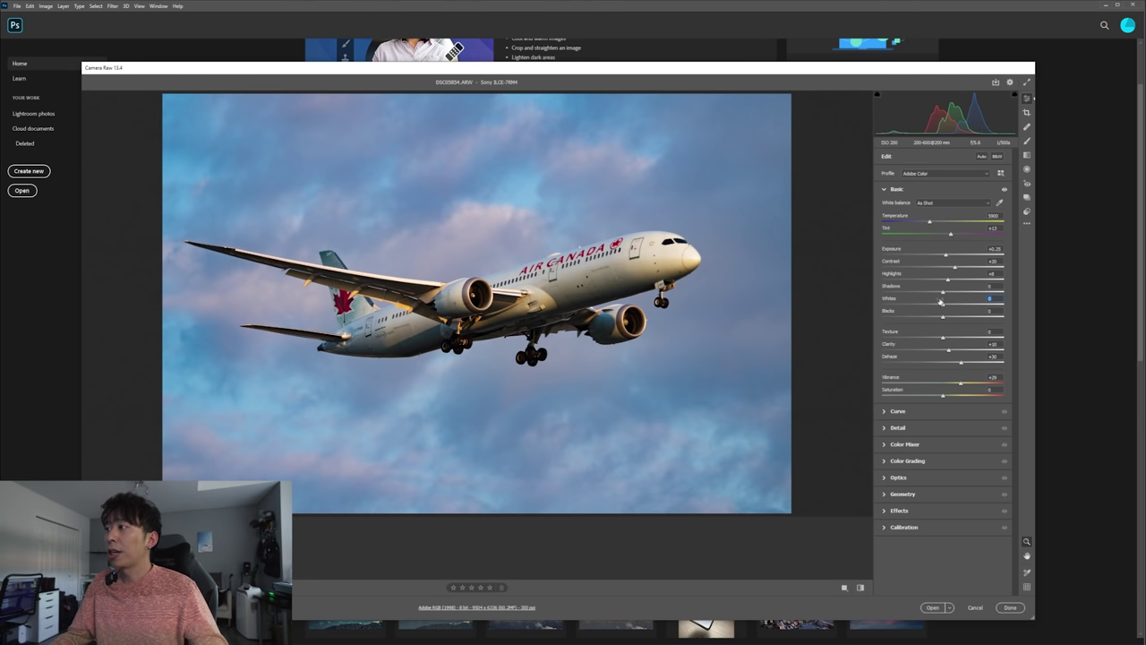
Pull the Shadows slider back from +100 to about +88
{"action": "left_click_drag", "start_coordinate": [943, 295], "coordinate": [1007, 304]}
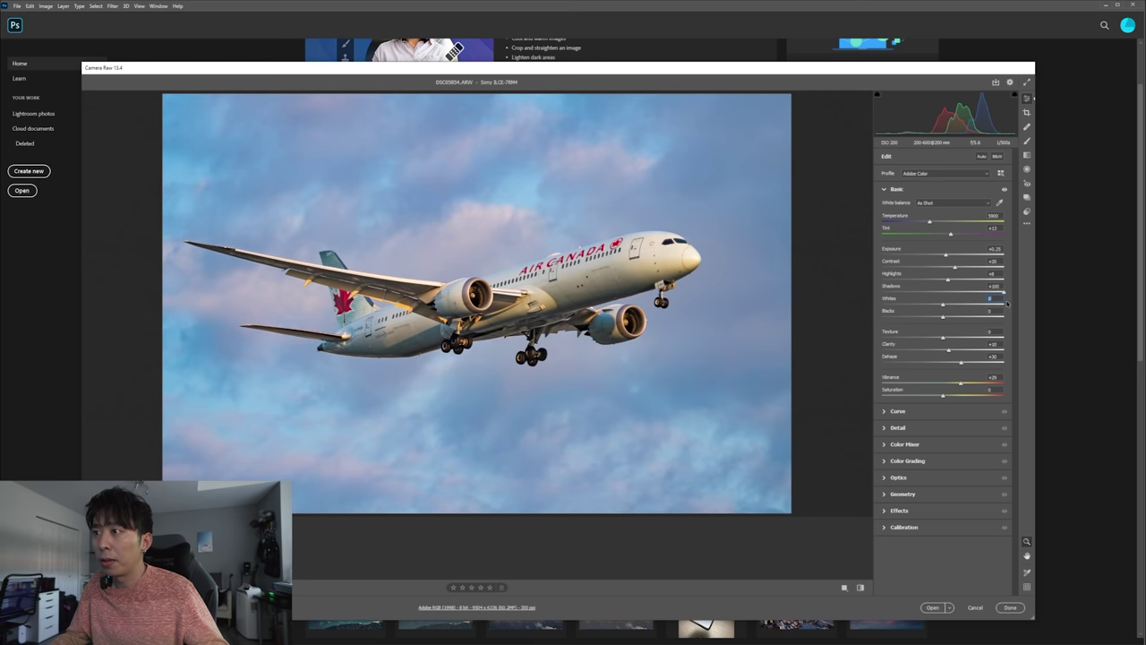
{"action": "left_click_drag", "start_coordinate": [1010, 304], "coordinate": [995, 302]}
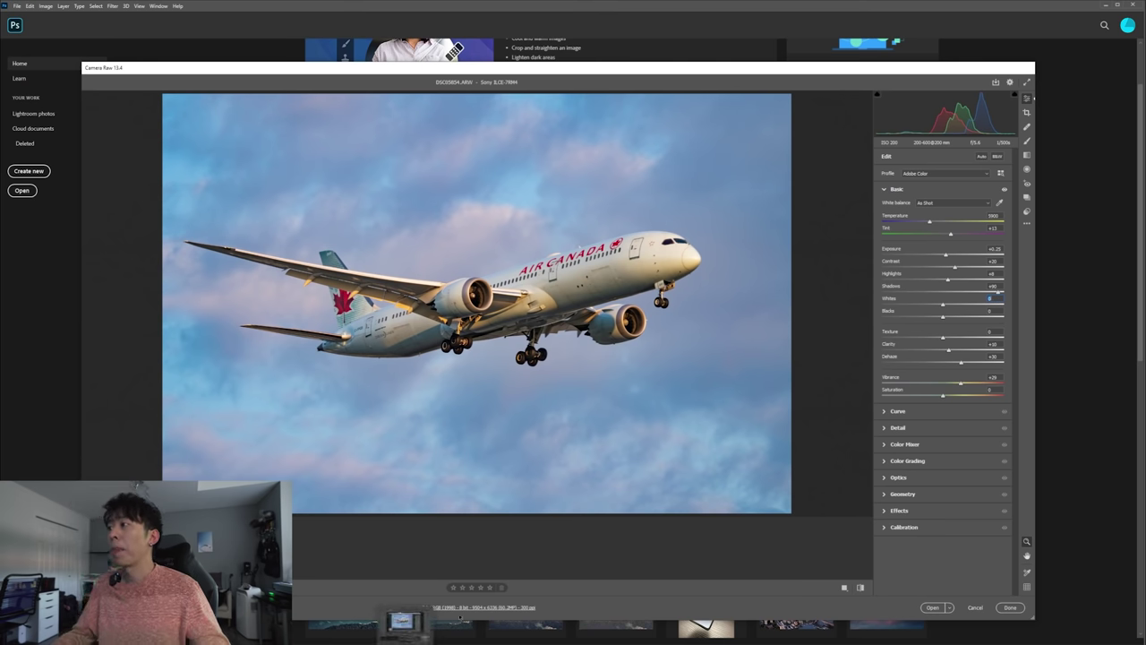
Switch to the Curve panel and set parametric Darks to -21 and Lights to +11
{"action": "left_click", "coordinate": [884, 188]}
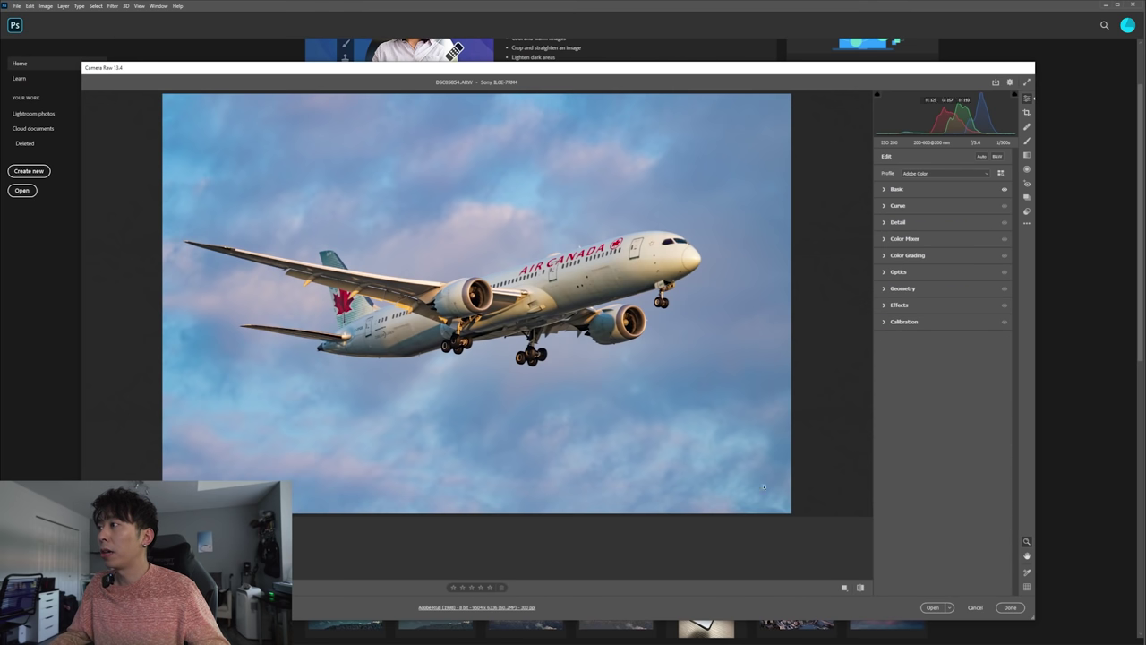
{"action": "left_click", "coordinate": [896, 205]}
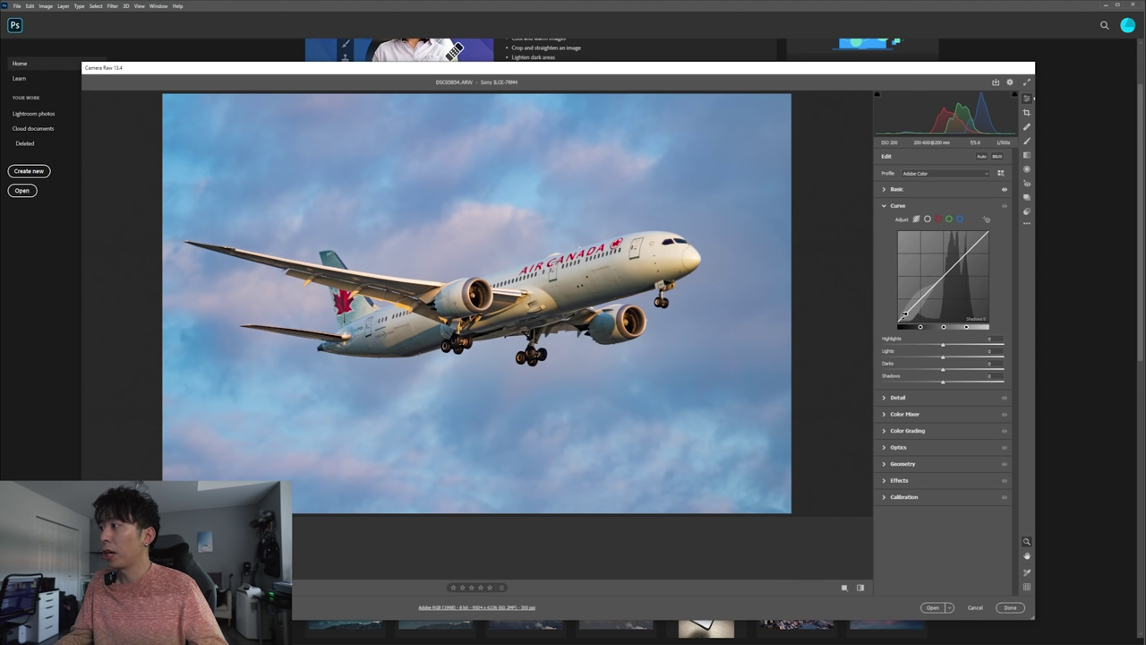
{"action": "left_click_drag", "start_coordinate": [930, 288], "coordinate": [981, 239]}
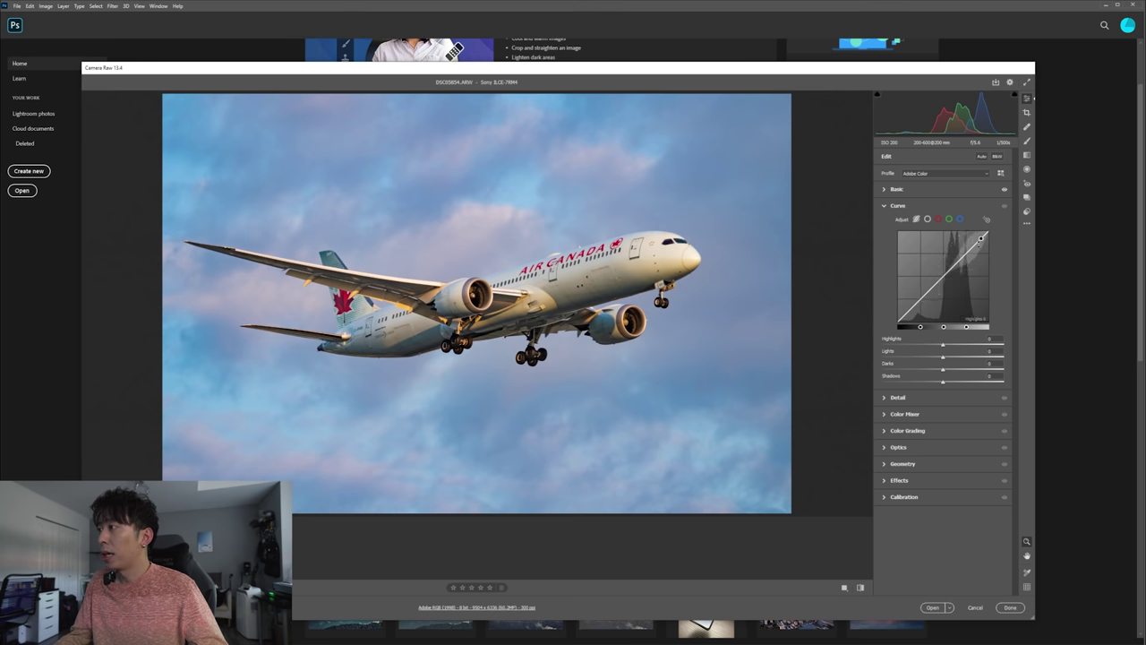
{"action": "left_click_drag", "start_coordinate": [912, 322], "coordinate": [914, 315]}
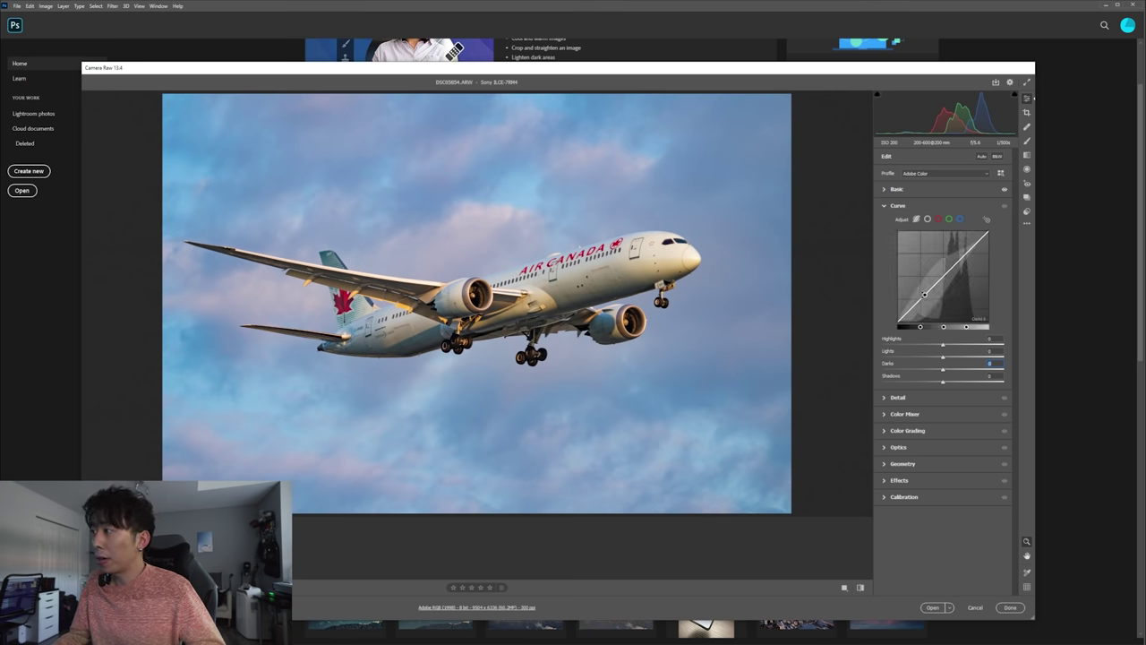
{"action": "left_click_drag", "start_coordinate": [922, 293], "coordinate": [923, 301]}
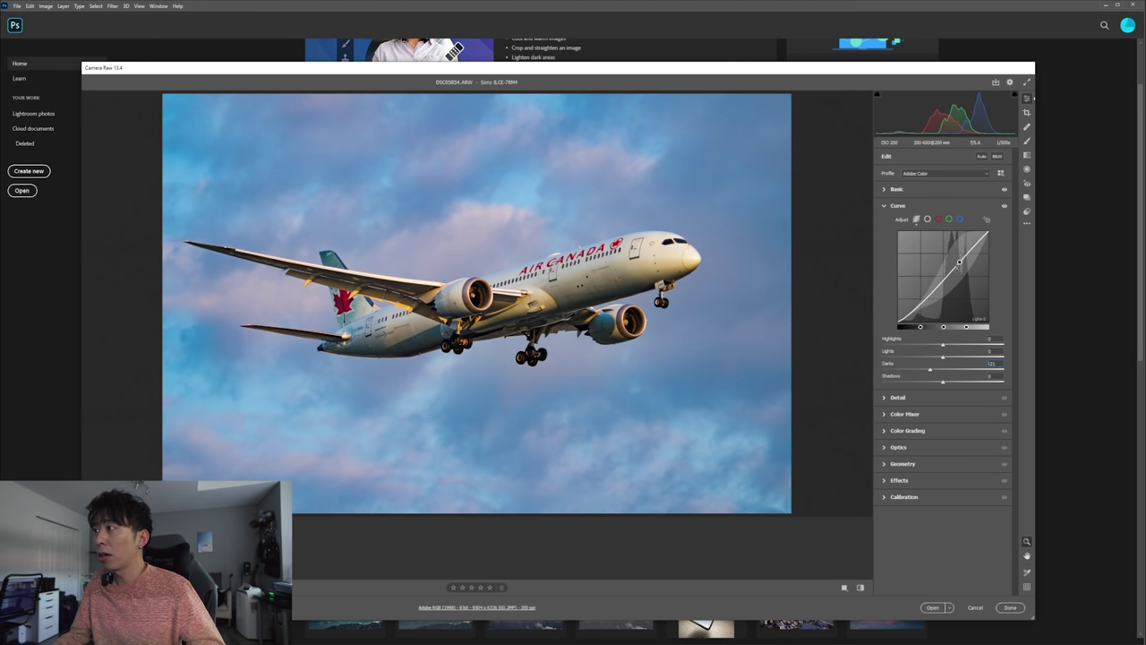
{"action": "left_click_drag", "start_coordinate": [961, 261], "coordinate": [961, 257]}
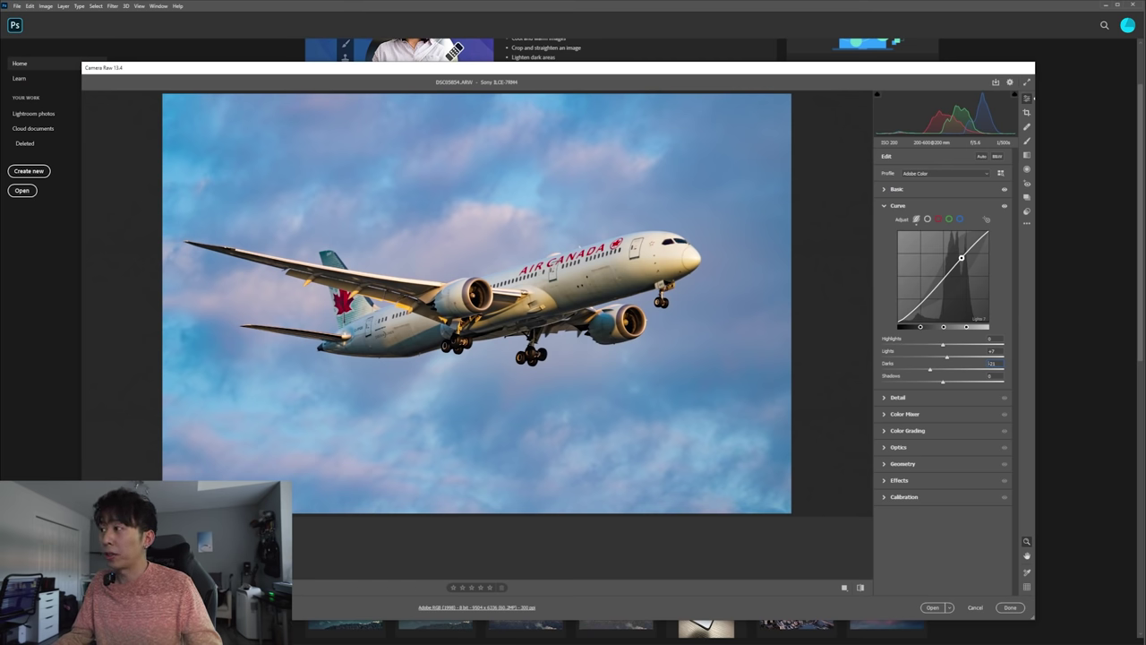
{"action": "left_click_drag", "start_coordinate": [960, 257], "coordinate": [961, 254]}
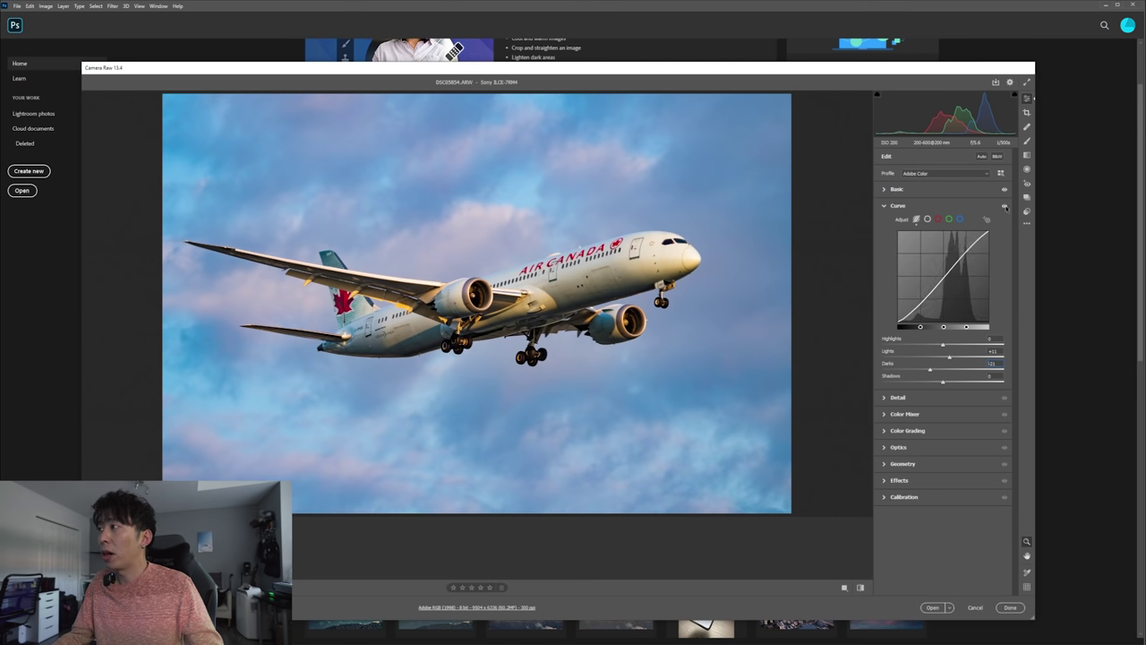
Toggle the tone curve off and on repeatedly to compare the photo with and without it
{"action": "left_click", "coordinate": [1005, 207]}
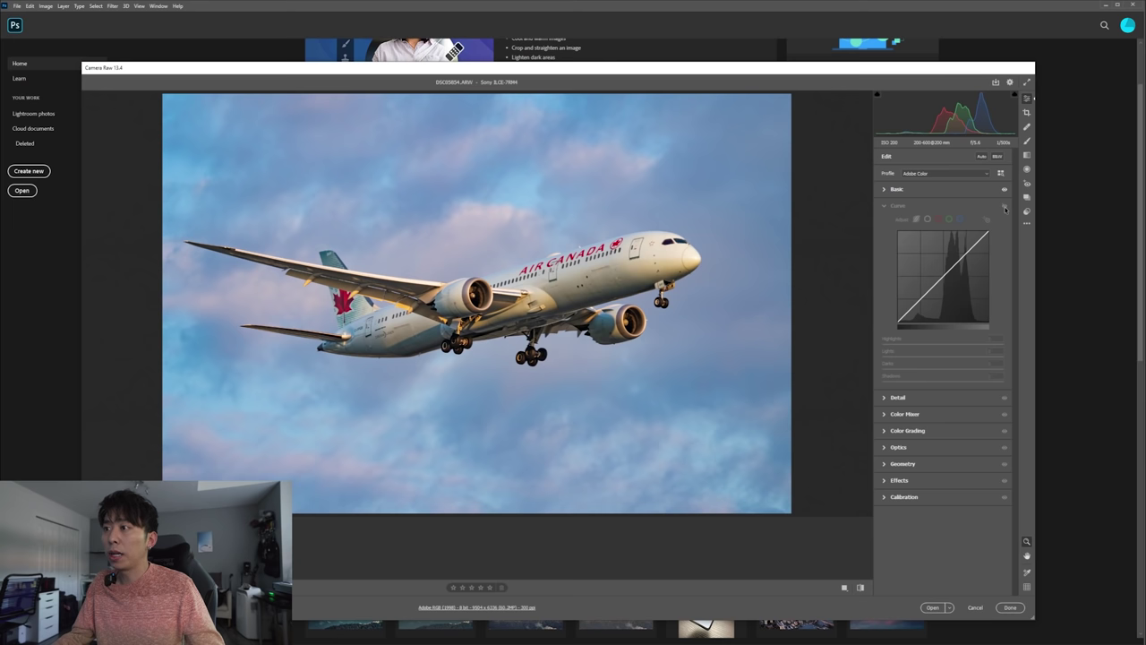
{"action": "left_click", "coordinate": [1004, 207]}
{"action": "left_click", "coordinate": [1004, 208]}
{"action": "left_click", "coordinate": [1004, 208]}
{"action": "left_click", "coordinate": [1005, 207]}
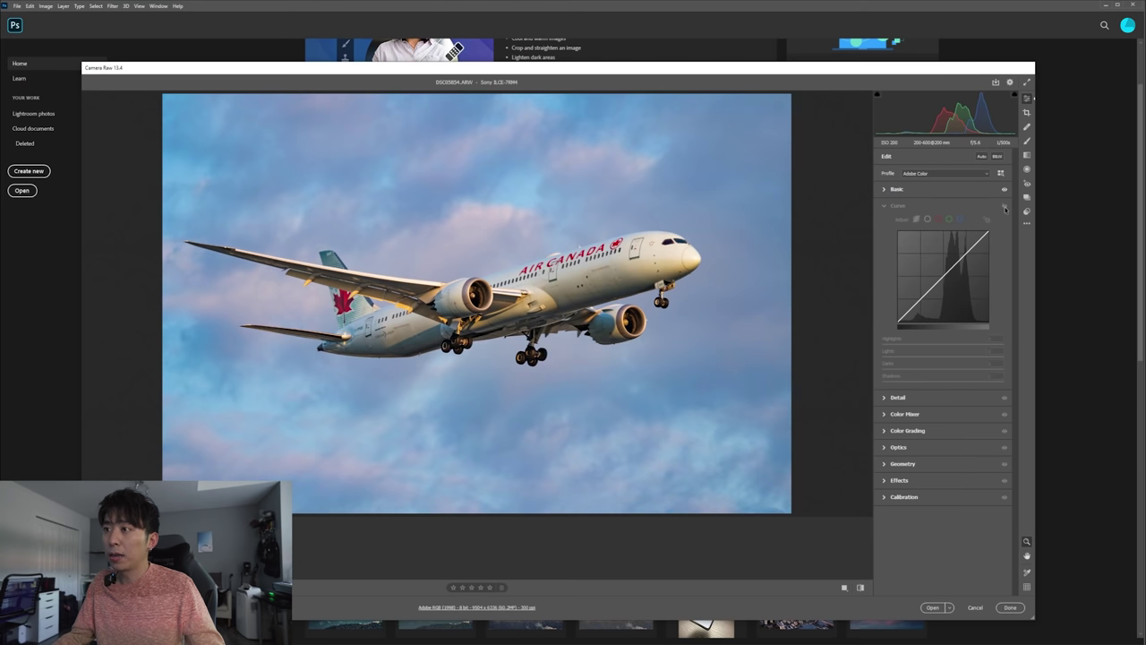
{"action": "left_click", "coordinate": [1005, 208]}
{"action": "left_click", "coordinate": [1005, 208]}
{"action": "left_click", "coordinate": [1005, 208]}
{"action": "left_click", "coordinate": [1005, 207]}
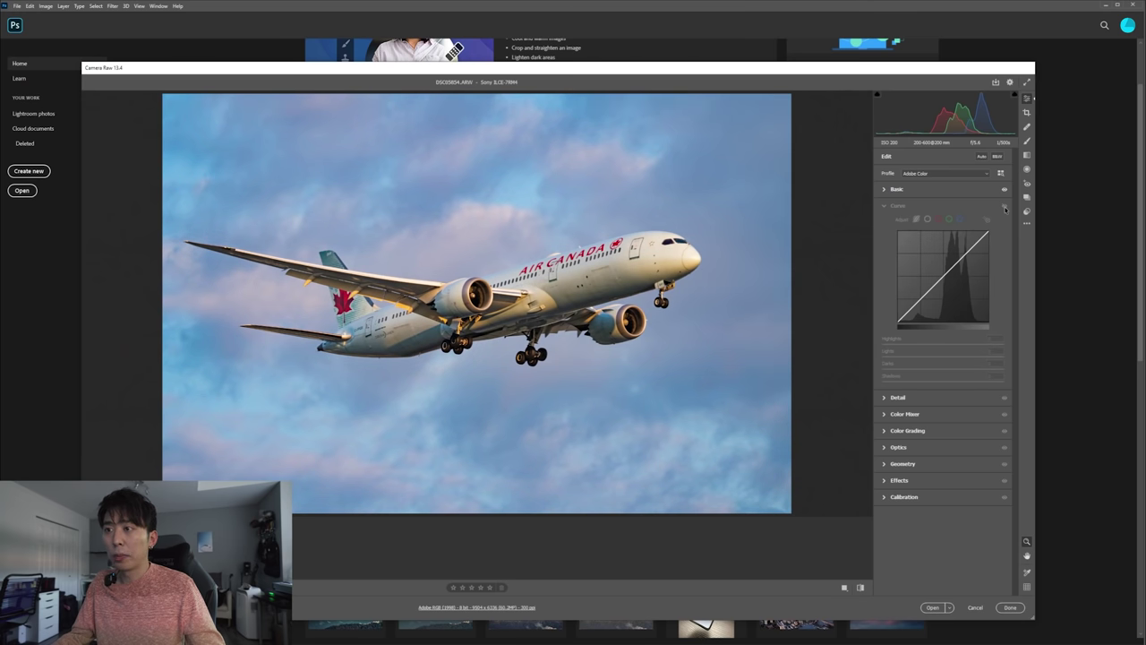
{"action": "left_click", "coordinate": [1005, 208]}
{"action": "left_click", "coordinate": [1004, 208]}
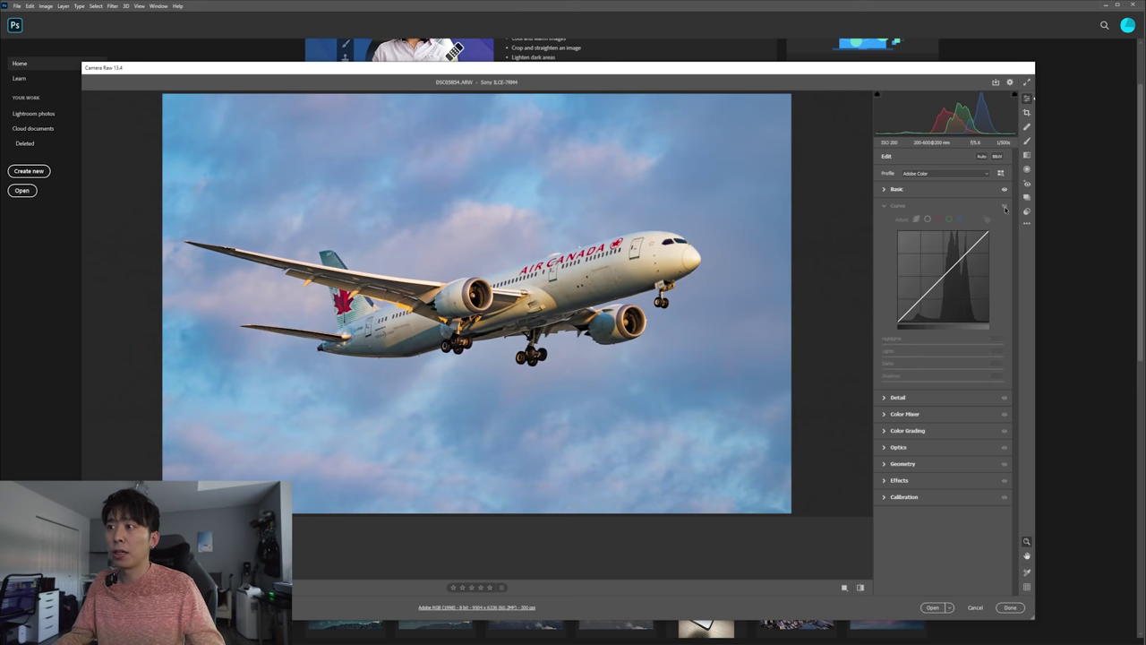
{"action": "left_click", "coordinate": [1005, 208]}
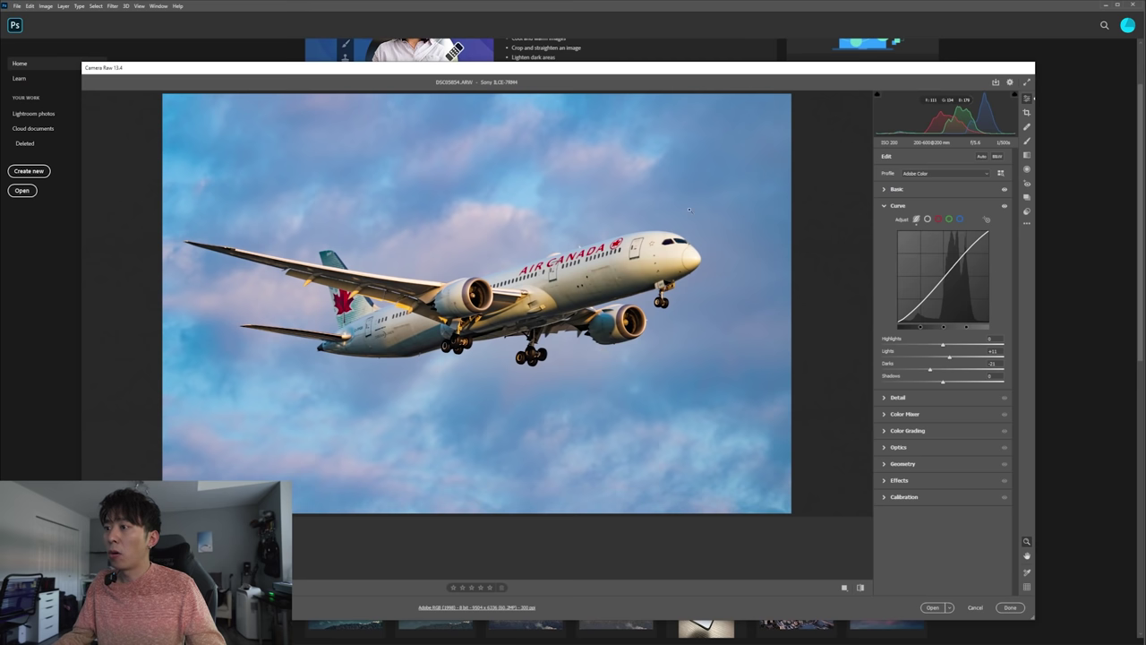
{"action": "left_click", "coordinate": [1003, 208]}
{"action": "left_click", "coordinate": [1004, 208]}
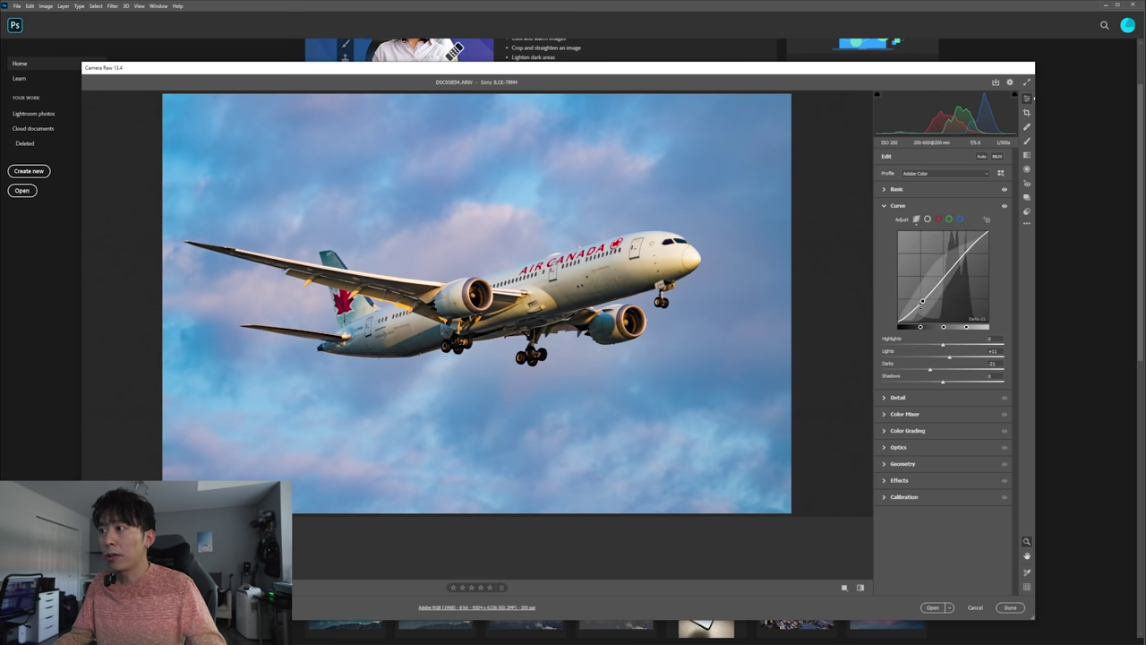
Ease Darks up to about -2 and compare again, leaving the curve enabled
{"action": "left_click_drag", "start_coordinate": [922, 301], "coordinate": [922, 297]}
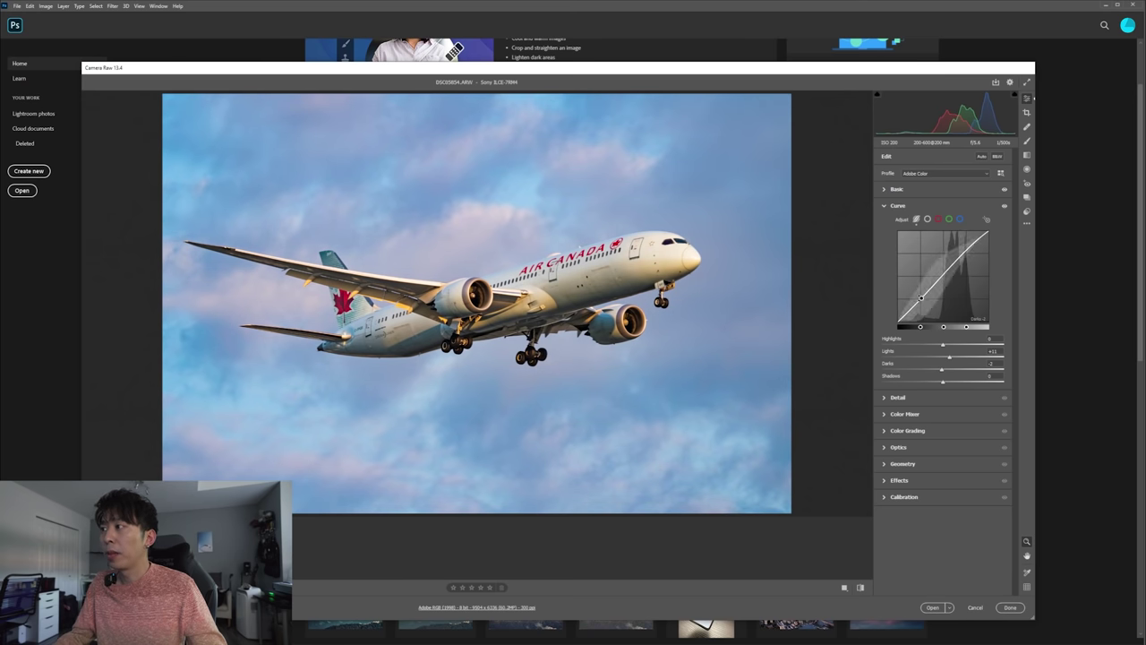
{"action": "left_click", "coordinate": [1004, 208]}
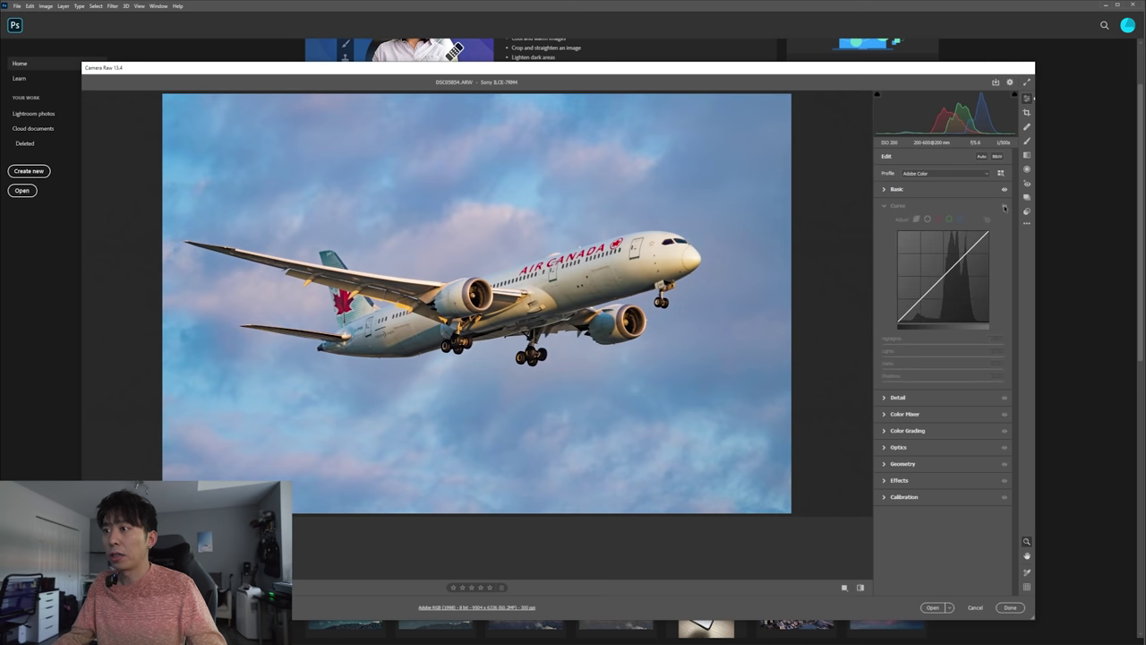
{"action": "left_click", "coordinate": [1004, 208]}
{"action": "left_click", "coordinate": [1004, 208]}
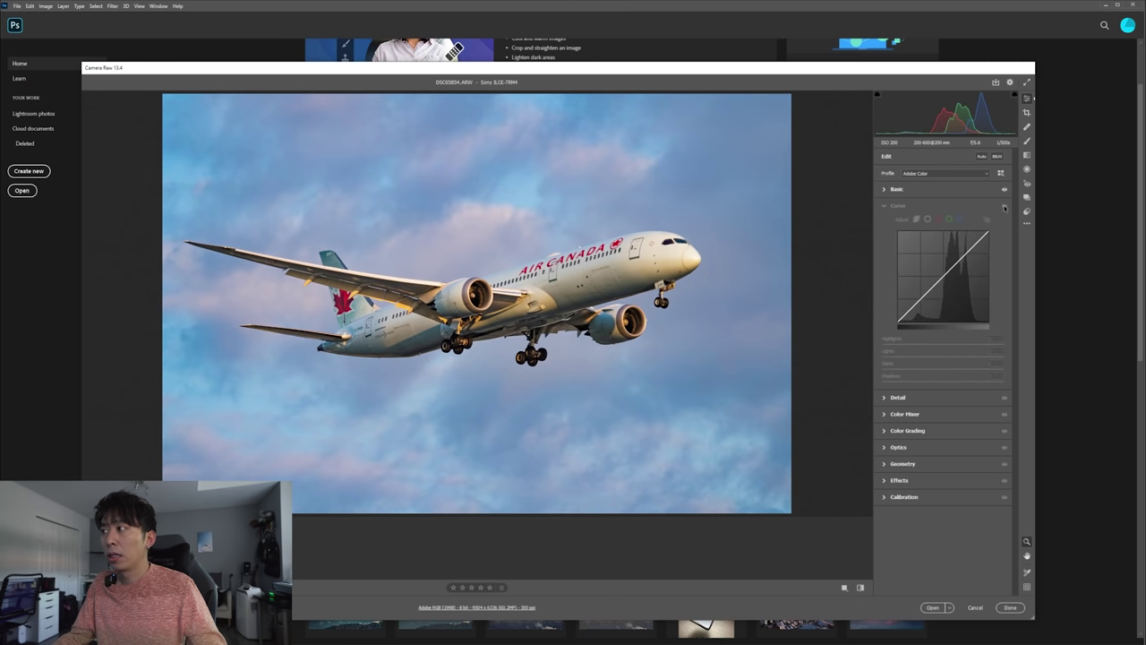
{"action": "left_click", "coordinate": [1003, 208]}
{"action": "left_click", "coordinate": [1004, 207]}
{"action": "left_click", "coordinate": [1003, 208]}
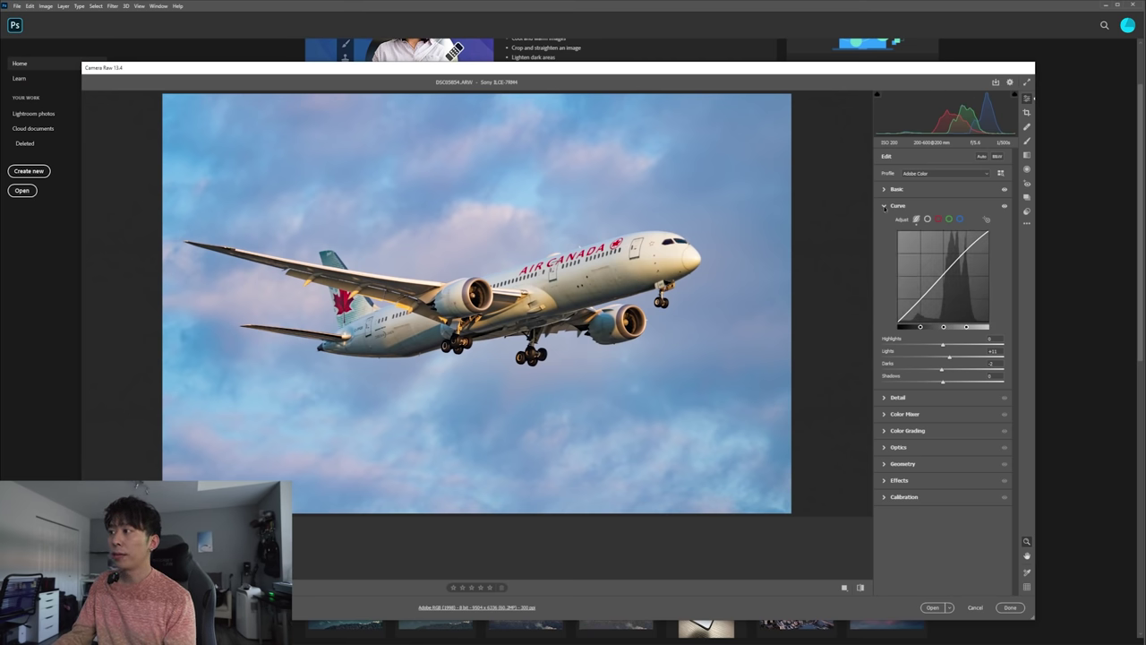
In the Detail panel, turn Sharpening from 40 to 0 and zoom to 100% on the fuselage
{"action": "left_click", "coordinate": [884, 206]}
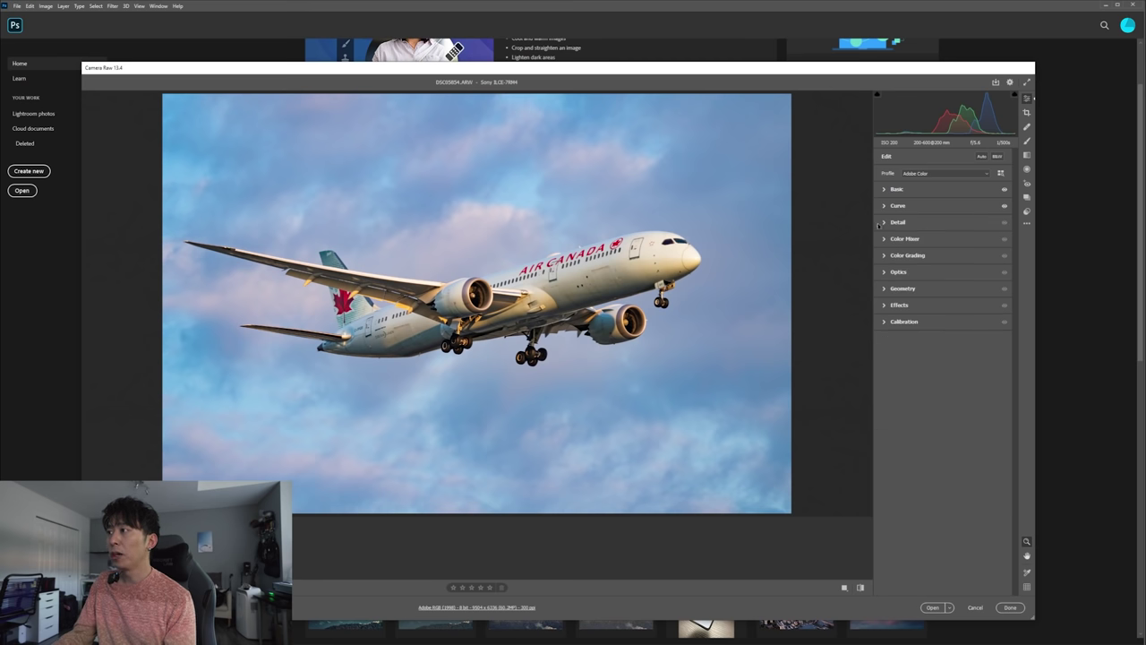
{"action": "left_click", "coordinate": [885, 222]}
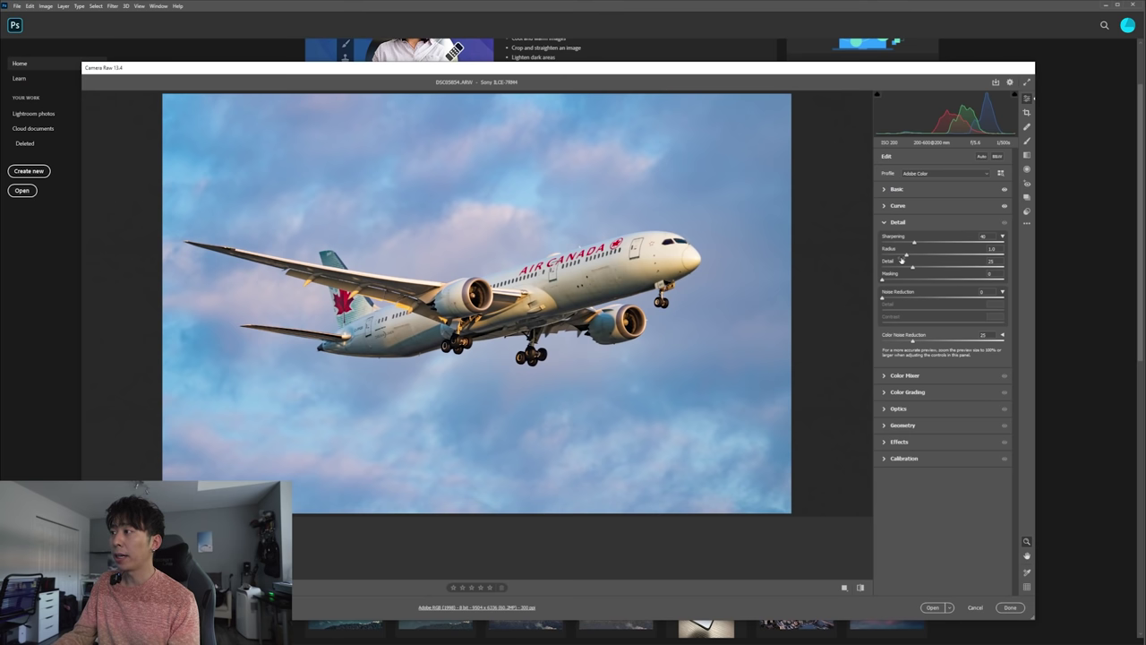
{"action": "left_click_drag", "start_coordinate": [914, 243], "coordinate": [881, 242]}
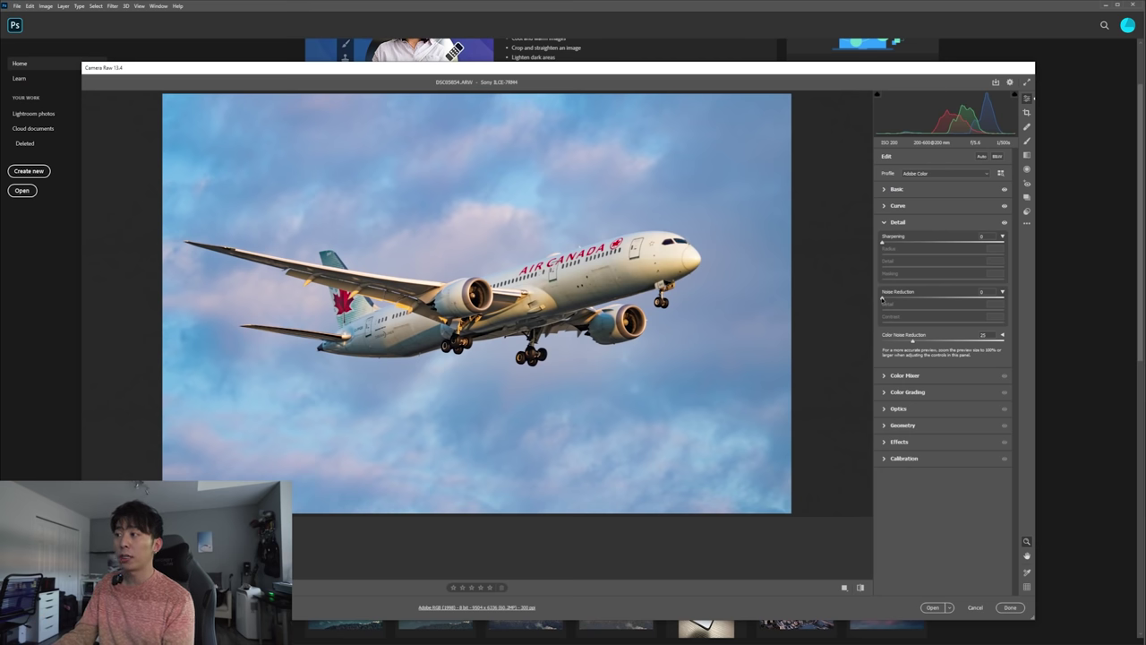
{"action": "left_click", "coordinate": [697, 267]}
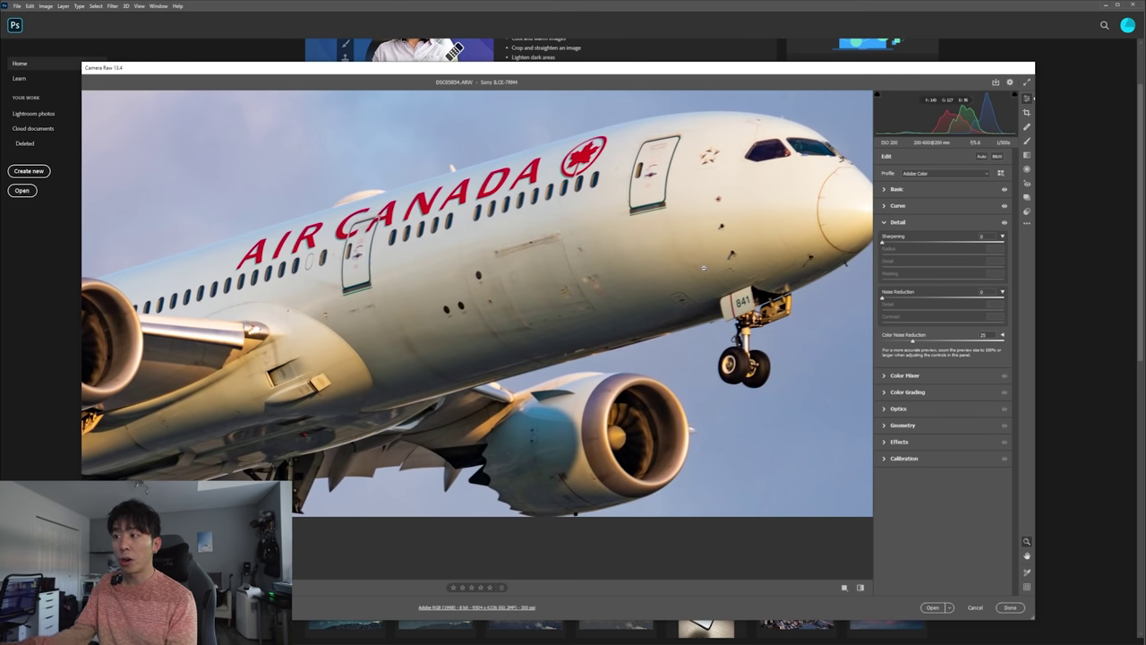
Set Noise Reduction to 60, then pan to inspect the nose landing gear and engine
{"action": "scroll", "coordinate": [680, 287], "scroll_direction": "down", "scroll_amount": 1}
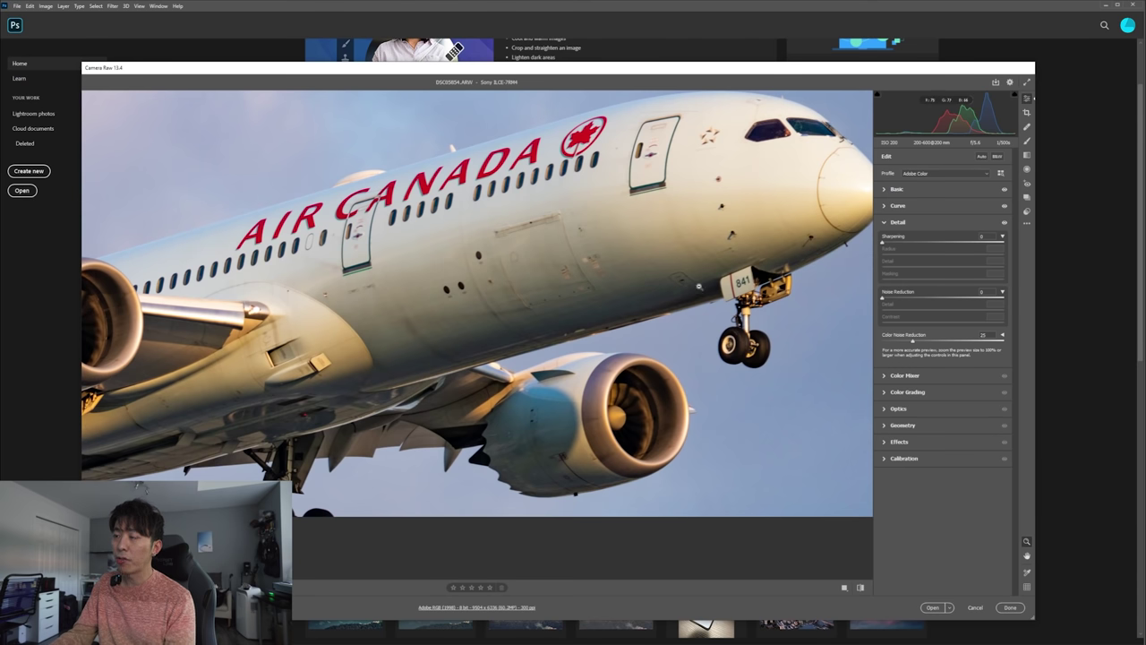
{"action": "scroll", "coordinate": [645, 282], "scroll_direction": "up", "scroll_amount": 3}
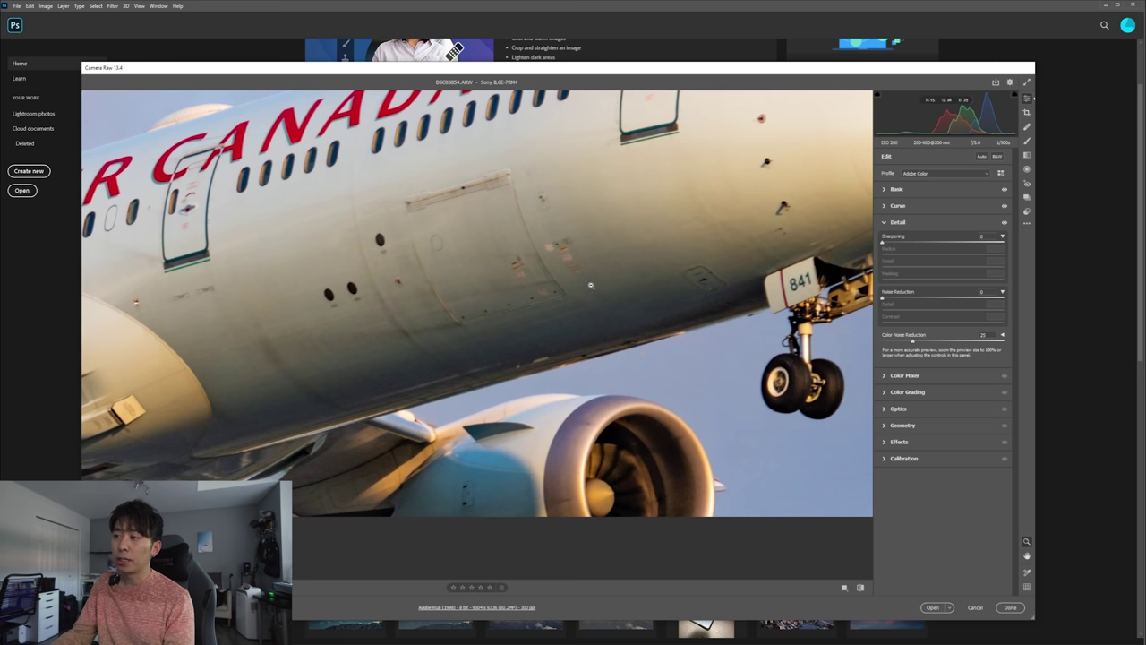
{"action": "scroll", "coordinate": [637, 310], "scroll_direction": "down", "scroll_amount": 1}
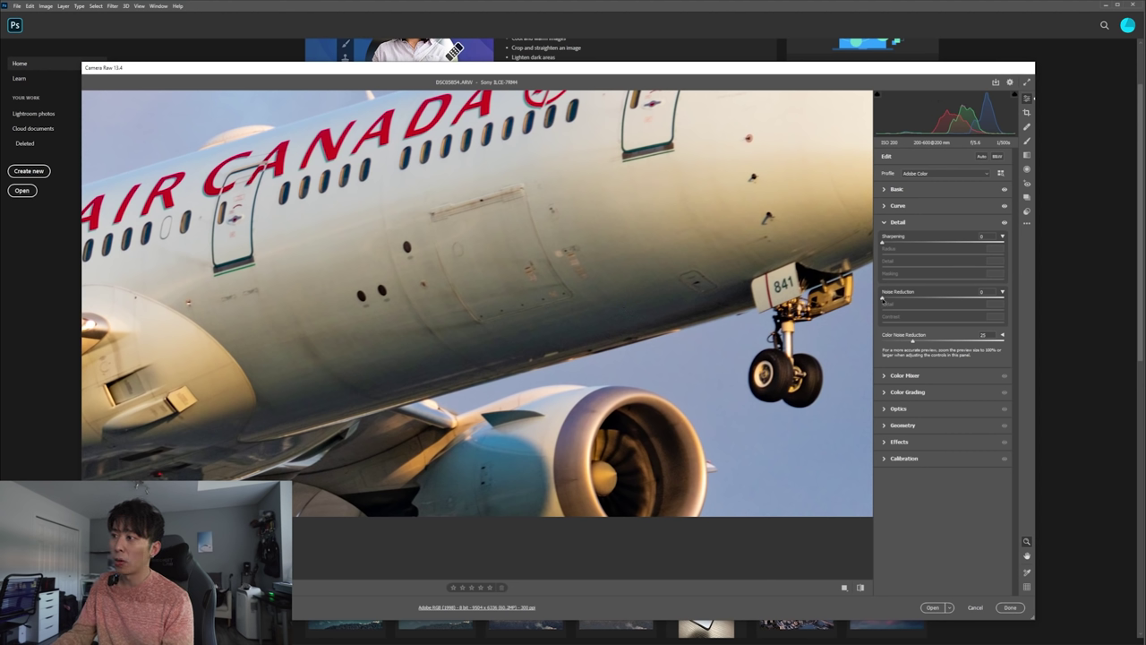
{"action": "left_click_drag", "start_coordinate": [883, 299], "coordinate": [939, 306]}
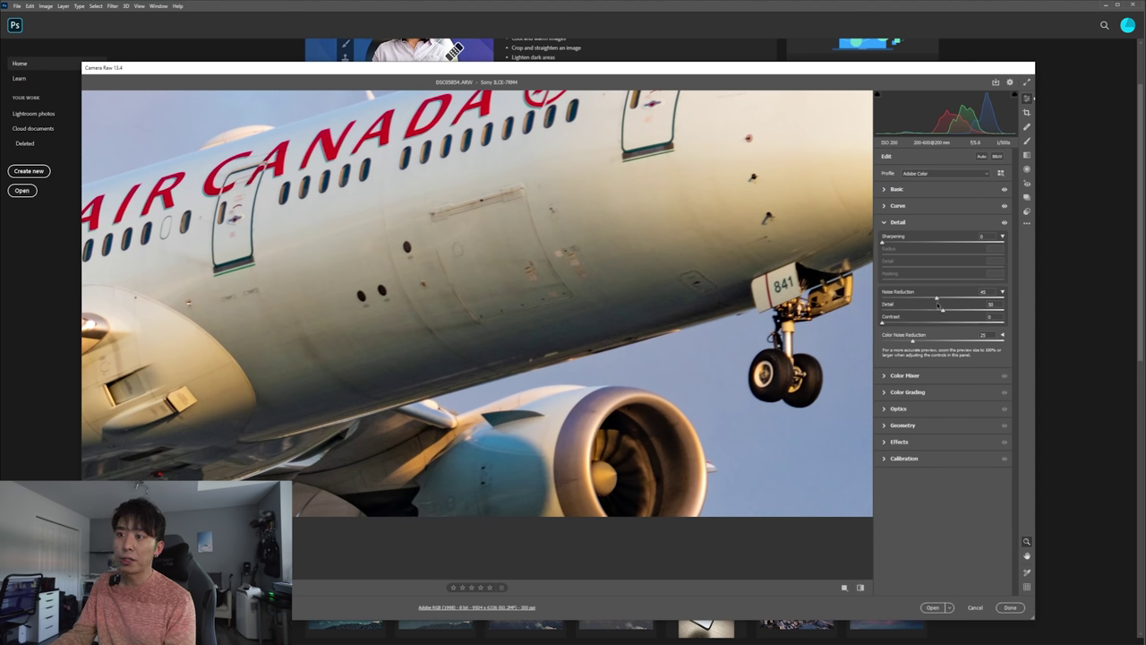
{"action": "left_click_drag", "start_coordinate": [940, 307], "coordinate": [954, 301]}
{"action": "left_click_drag", "start_coordinate": [530, 215], "coordinate": [420, 289]}
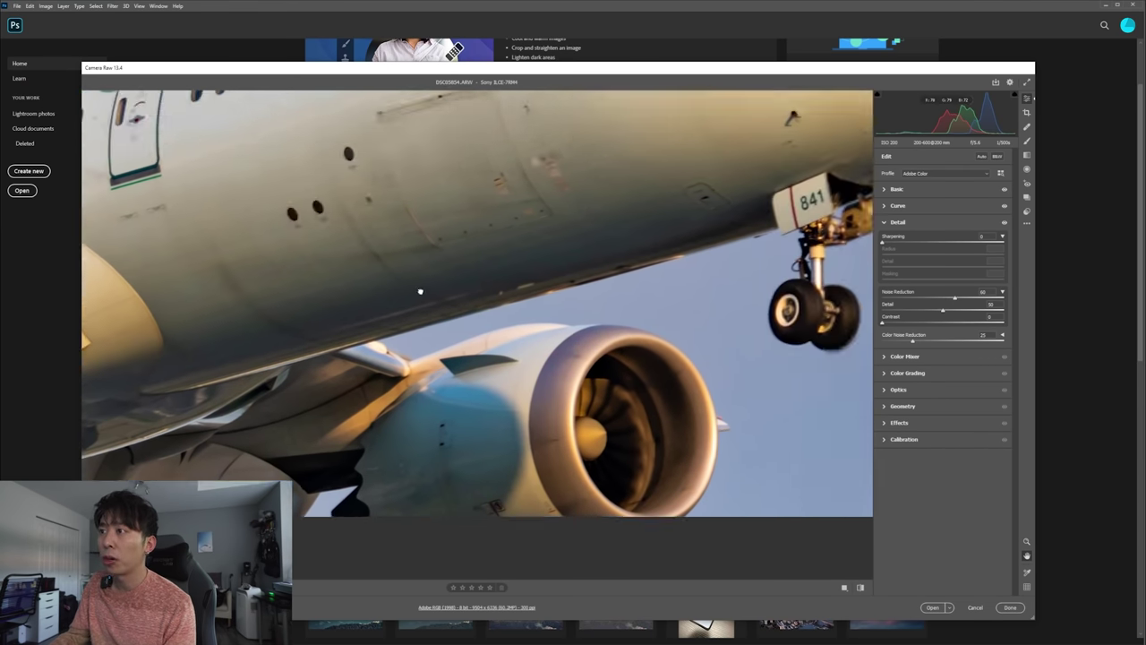
{"action": "left_click_drag", "start_coordinate": [565, 229], "coordinate": [639, 171]}
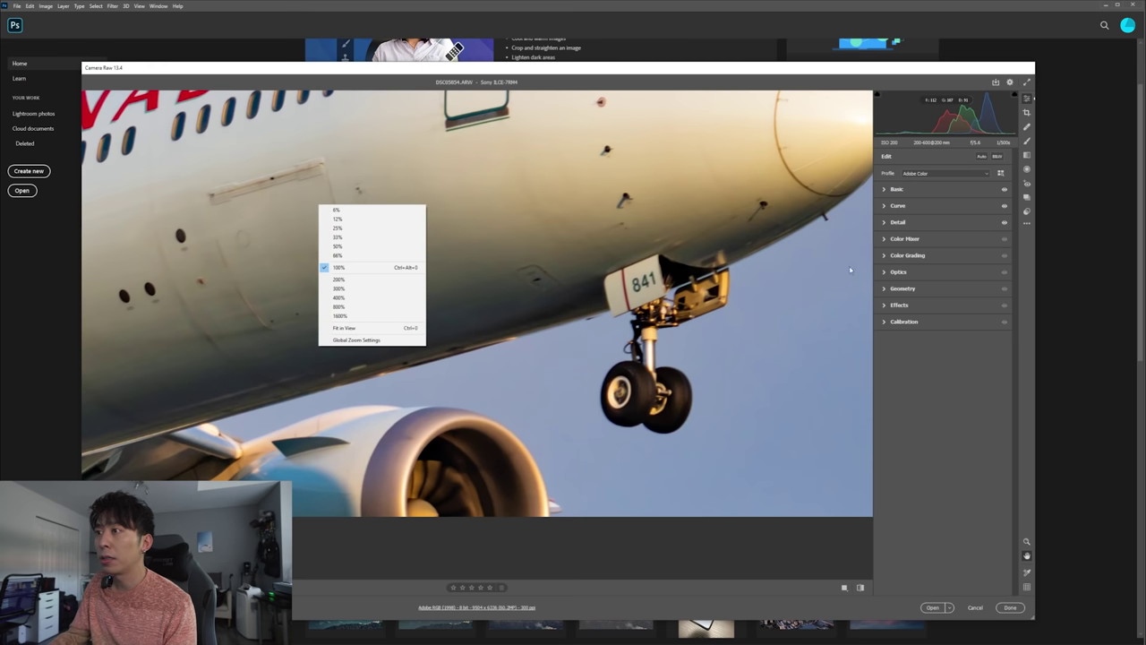
Return the preview to Fit in View to show the whole plane
{"action": "right_click", "coordinate": [554, 163]}
{"action": "right_click", "coordinate": [444, 163]}
{"action": "left_click", "coordinate": [458, 299]}
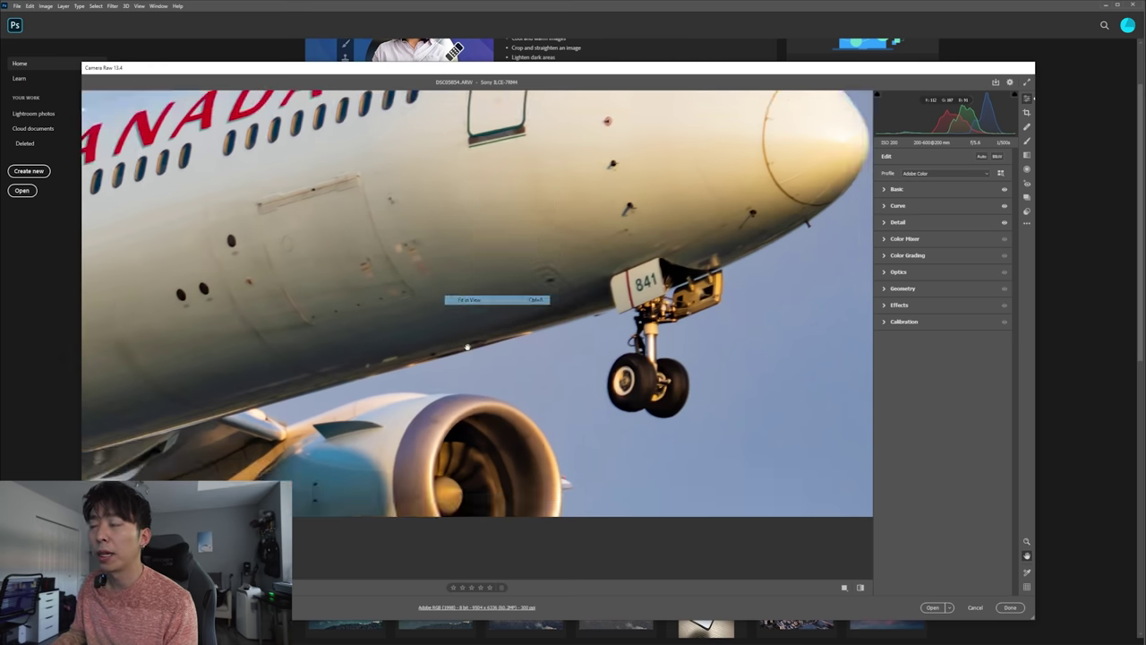
Glance through the Color Mixer and Color Grading panels, then expand Optics
{"action": "left_click", "coordinate": [884, 239]}
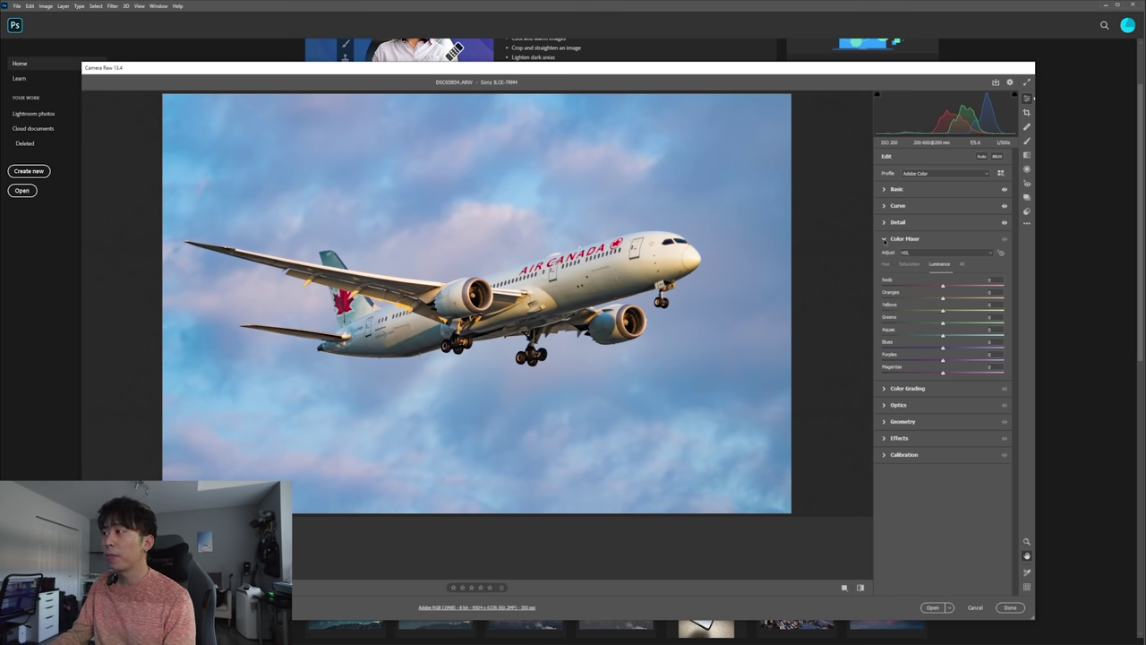
{"action": "left_click", "coordinate": [884, 239]}
{"action": "left_click", "coordinate": [884, 256]}
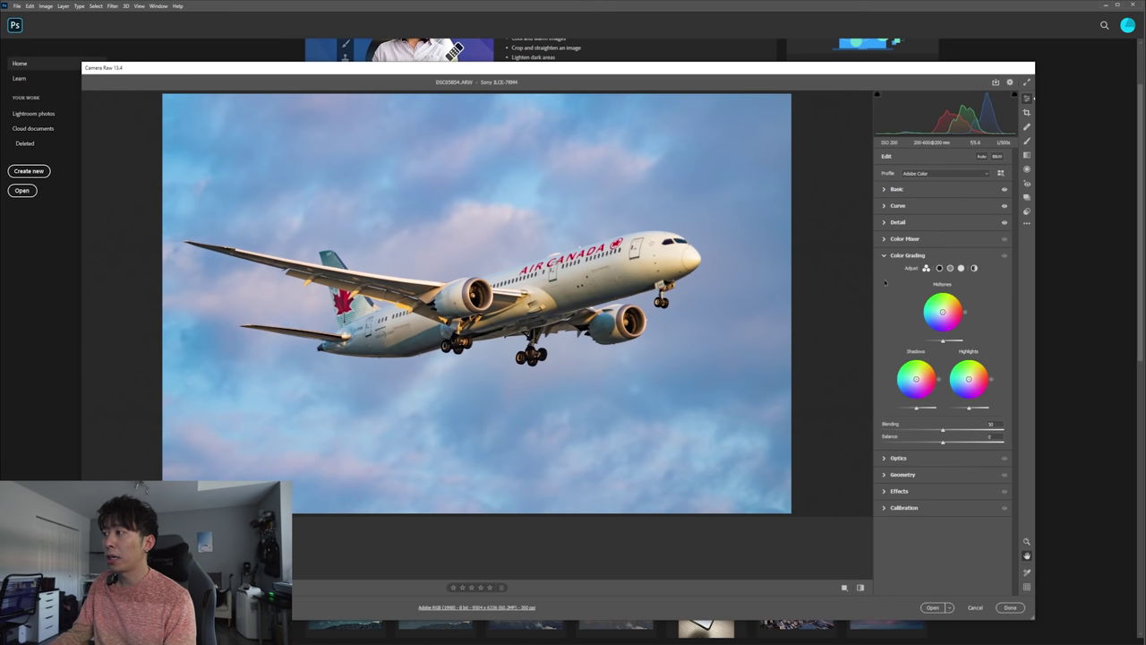
{"action": "left_click", "coordinate": [884, 255]}
{"action": "left_click", "coordinate": [884, 271]}
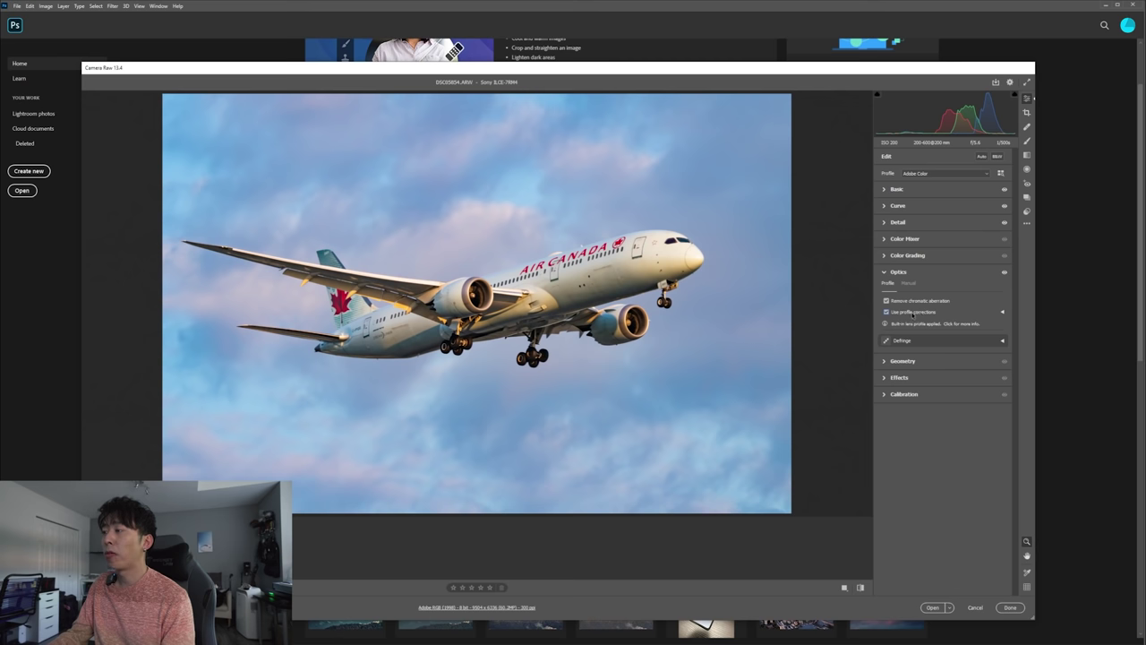
Inspect the lens profile, Geometry, Effects and Calibration settings unchanged, collapsing each section afterward
{"action": "left_click", "coordinate": [1002, 311]}
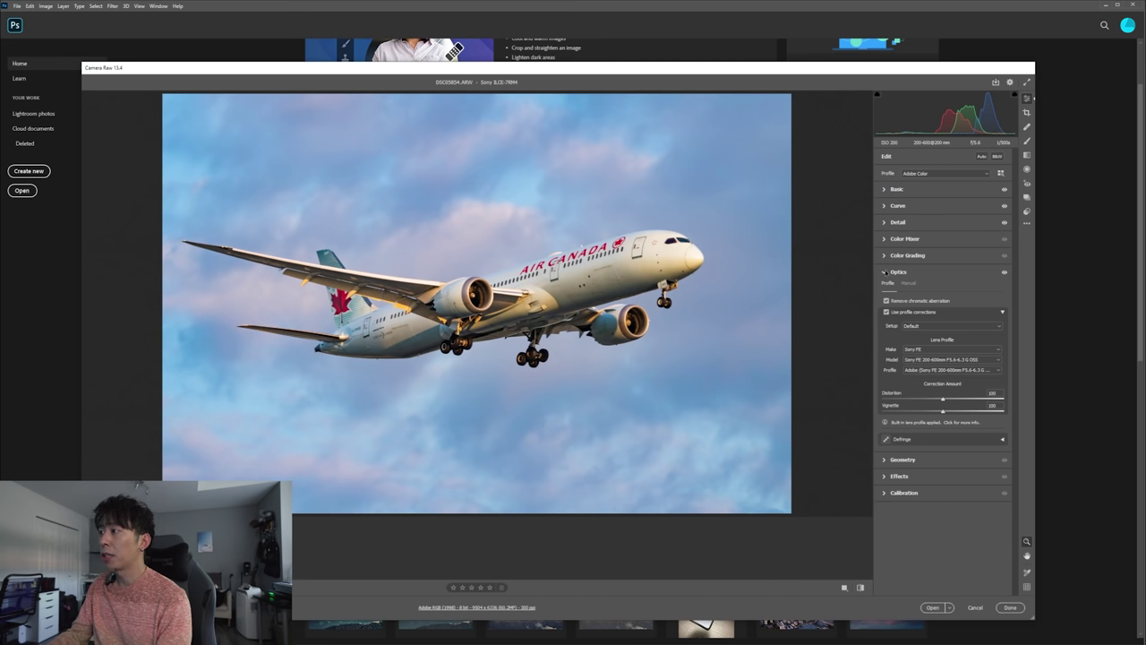
{"action": "left_click", "coordinate": [884, 271]}
{"action": "left_click", "coordinate": [885, 289]}
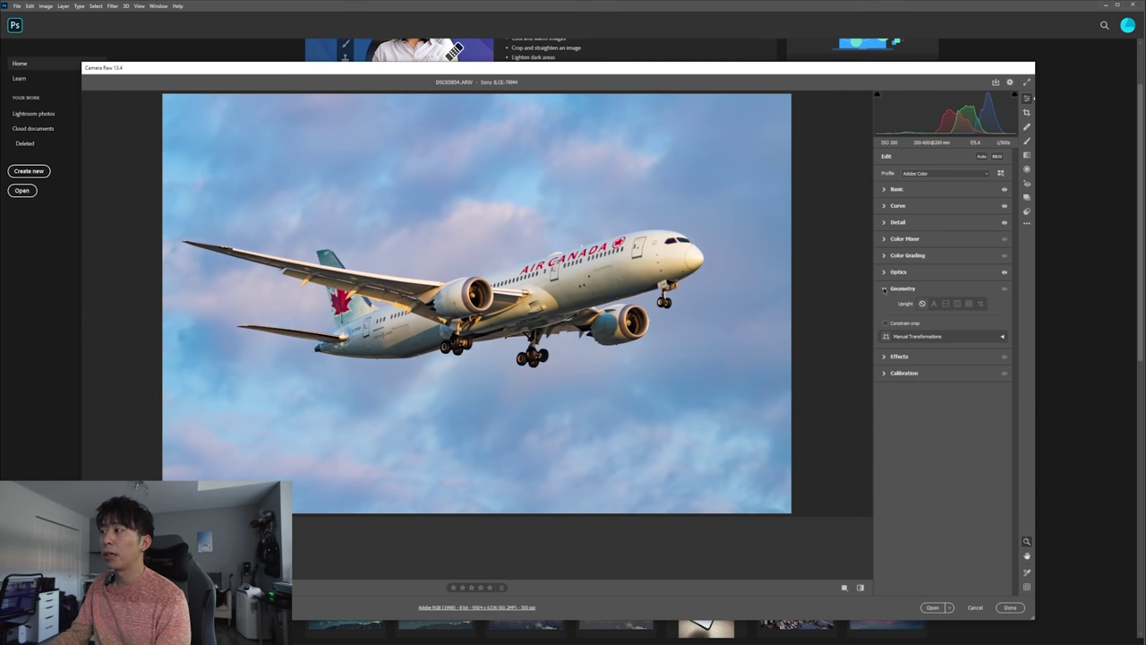
{"action": "left_click", "coordinate": [885, 288]}
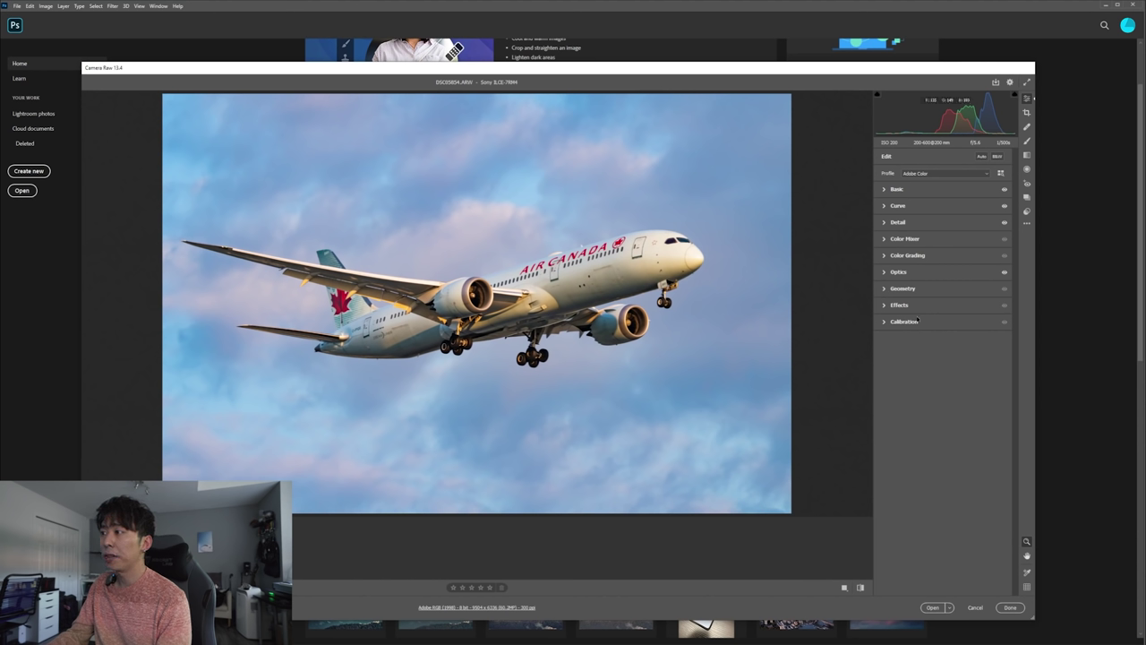
{"action": "left_click", "coordinate": [884, 305]}
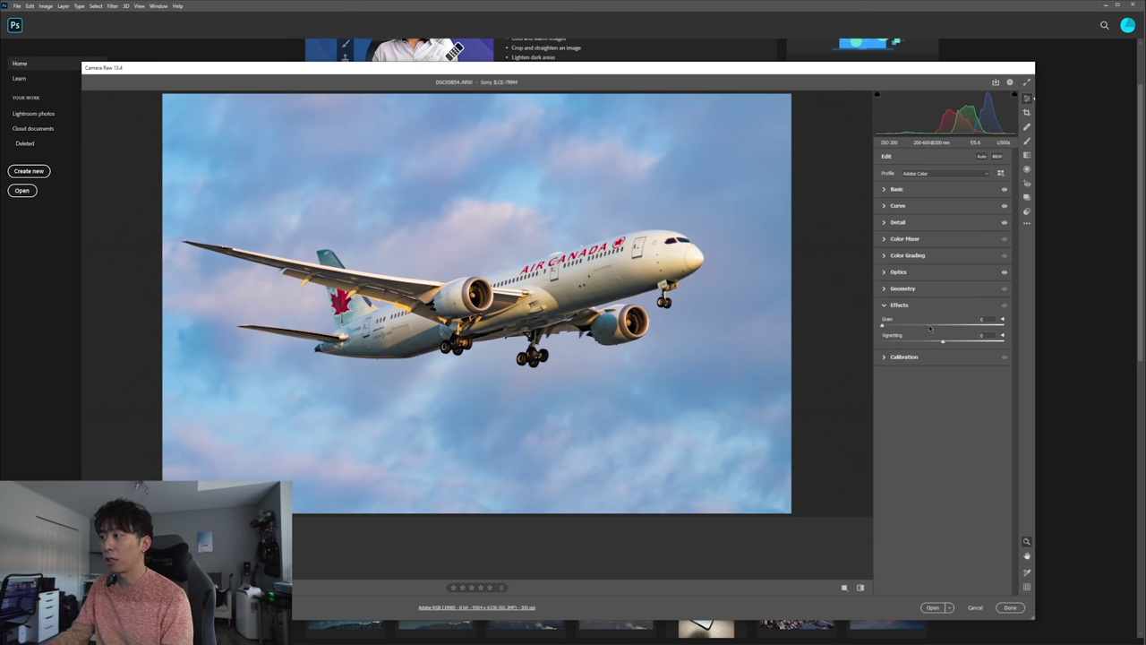
{"action": "left_click", "coordinate": [884, 306]}
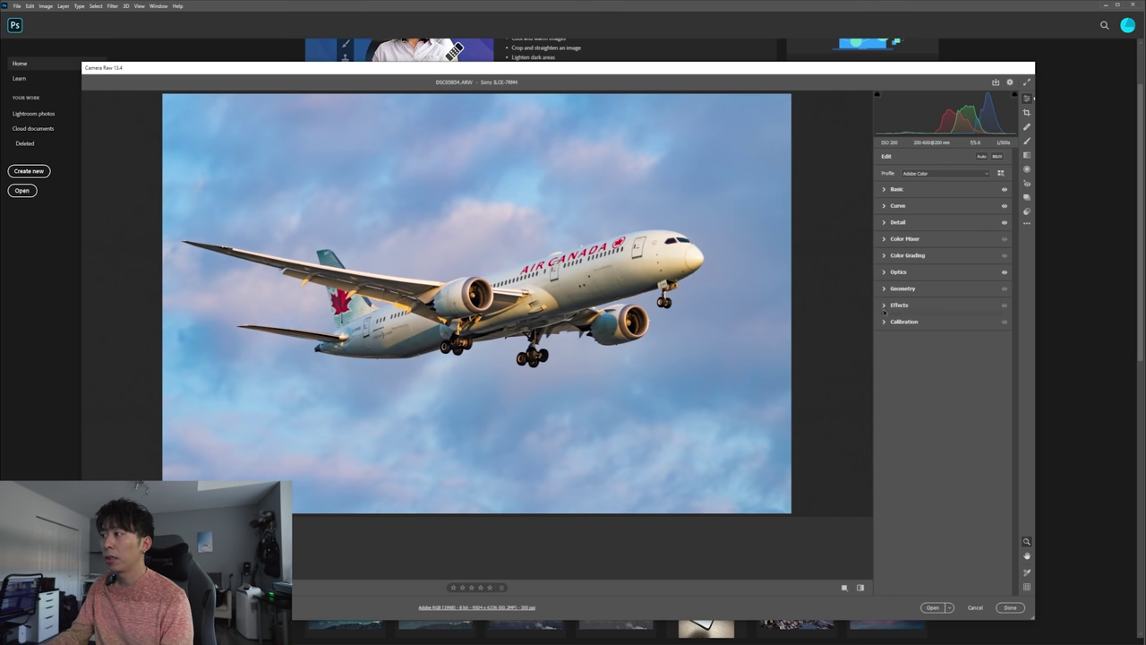
{"action": "left_click", "coordinate": [884, 322]}
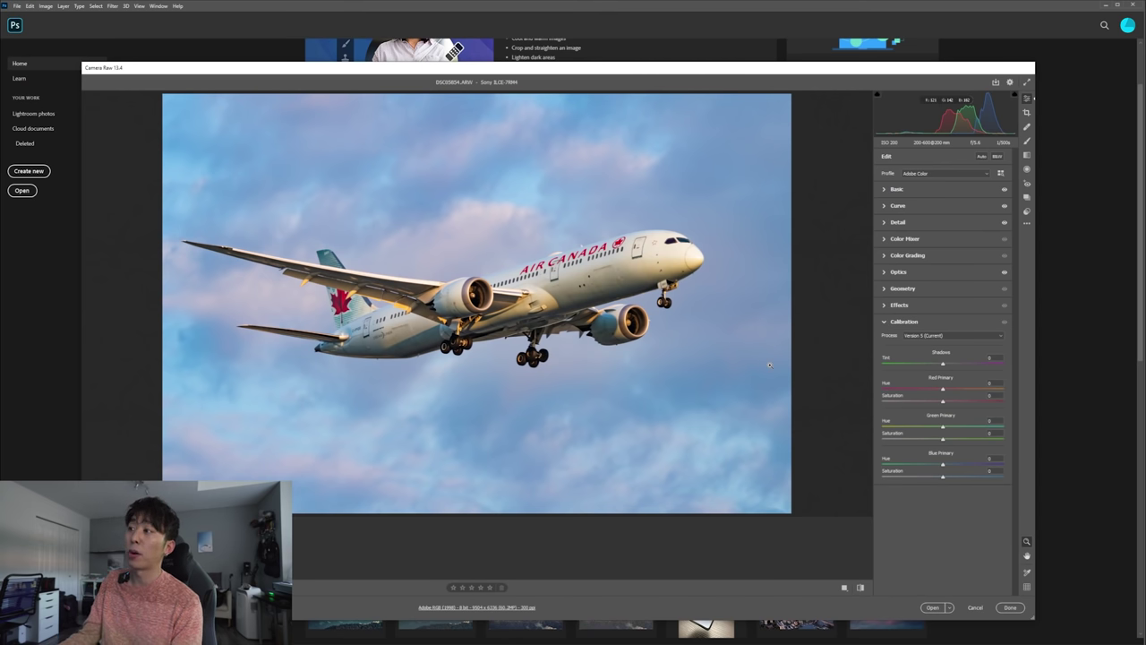
{"action": "left_click", "coordinate": [887, 322]}
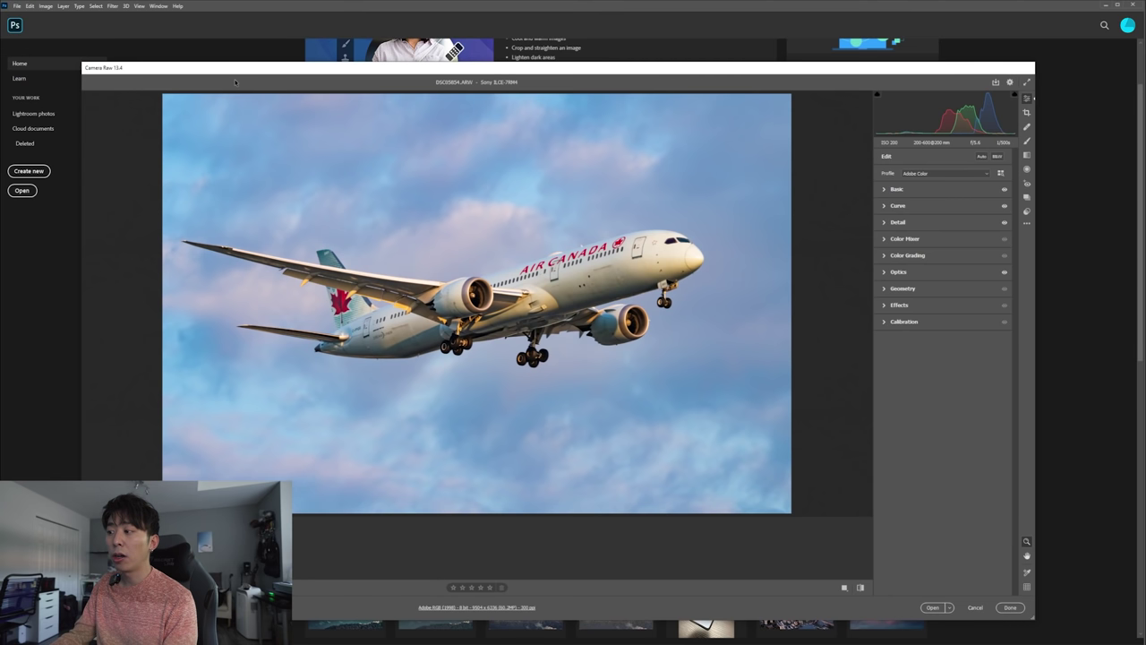
Open the edited jet photo as a Photoshop document and switch to the Photography workspace
{"action": "left_click", "coordinate": [934, 608]}
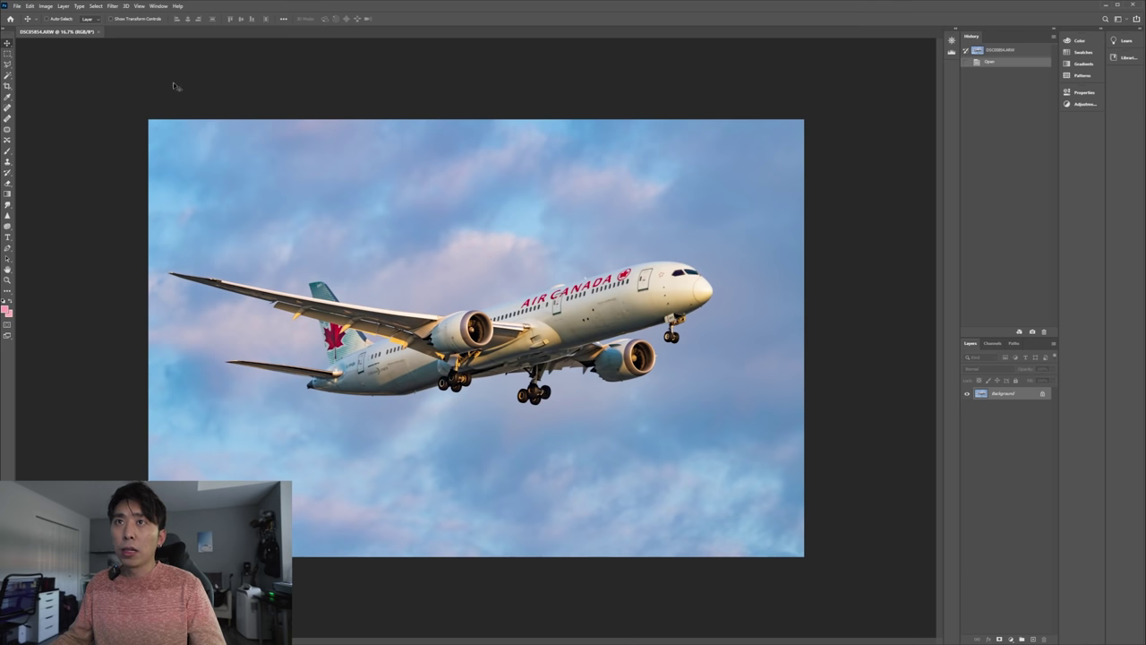
{"action": "left_click", "coordinate": [160, 6]}
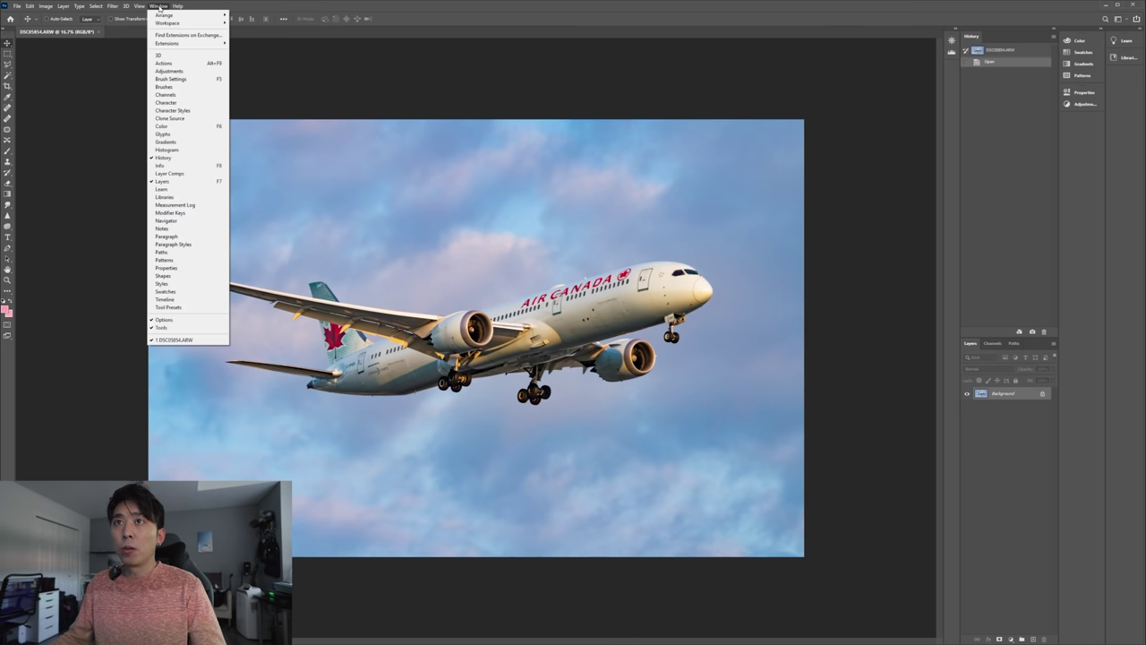
{"action": "mouse_move", "coordinate": [170, 22]}
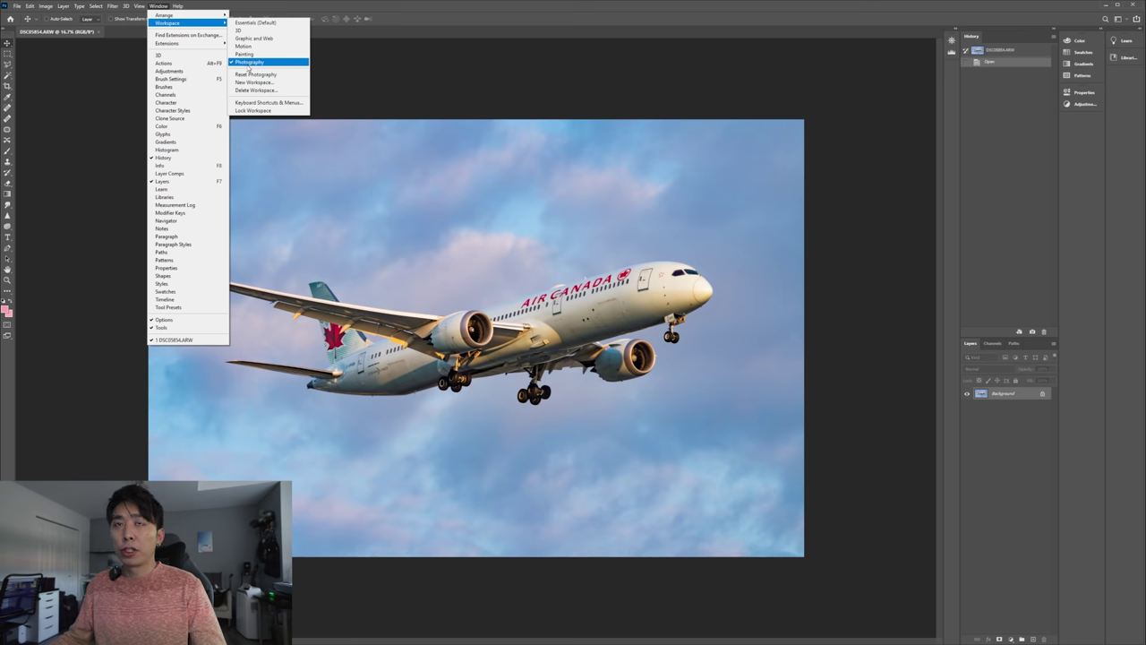
{"action": "left_click", "coordinate": [248, 63]}
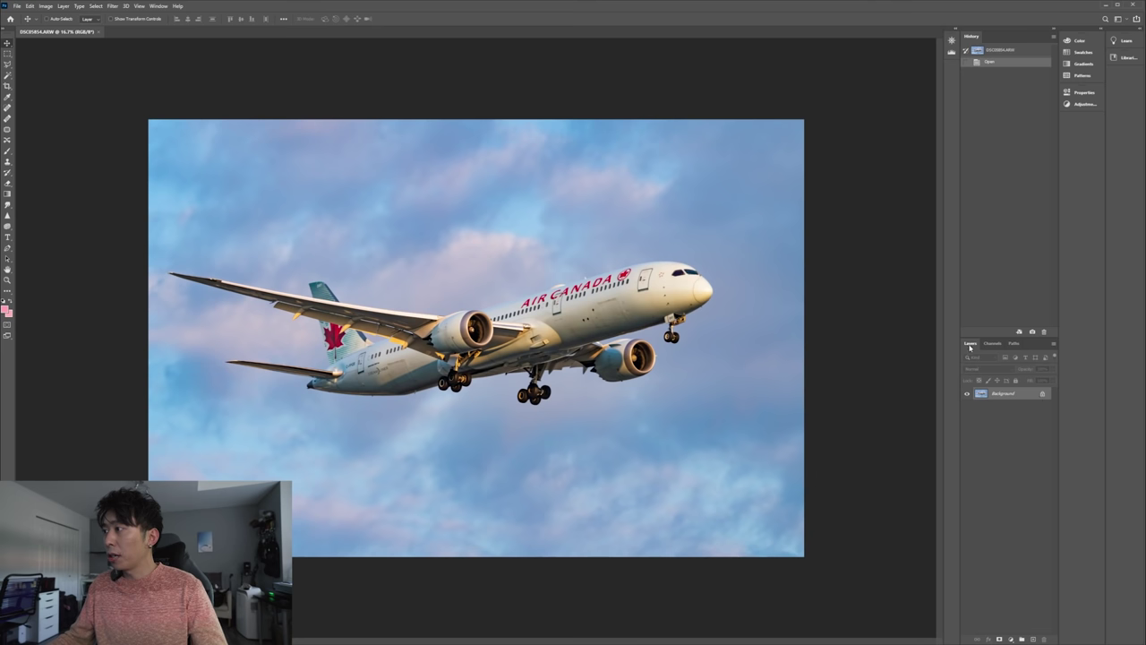
{"action": "left_click", "coordinate": [140, 6]}
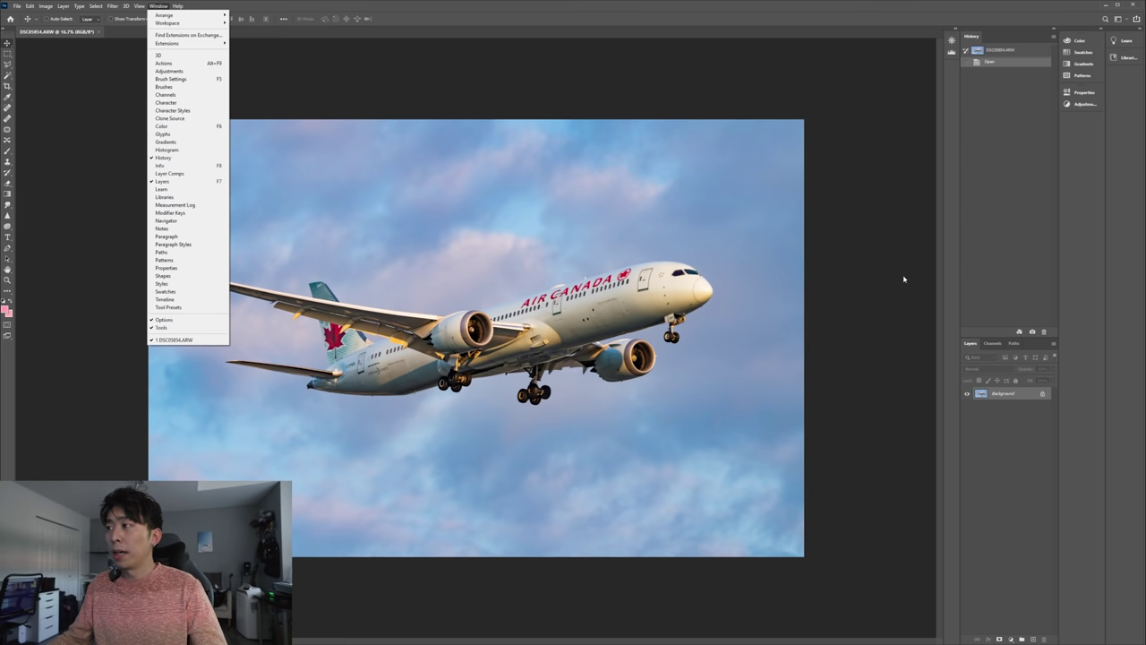
{"action": "left_click", "coordinate": [831, 272]}
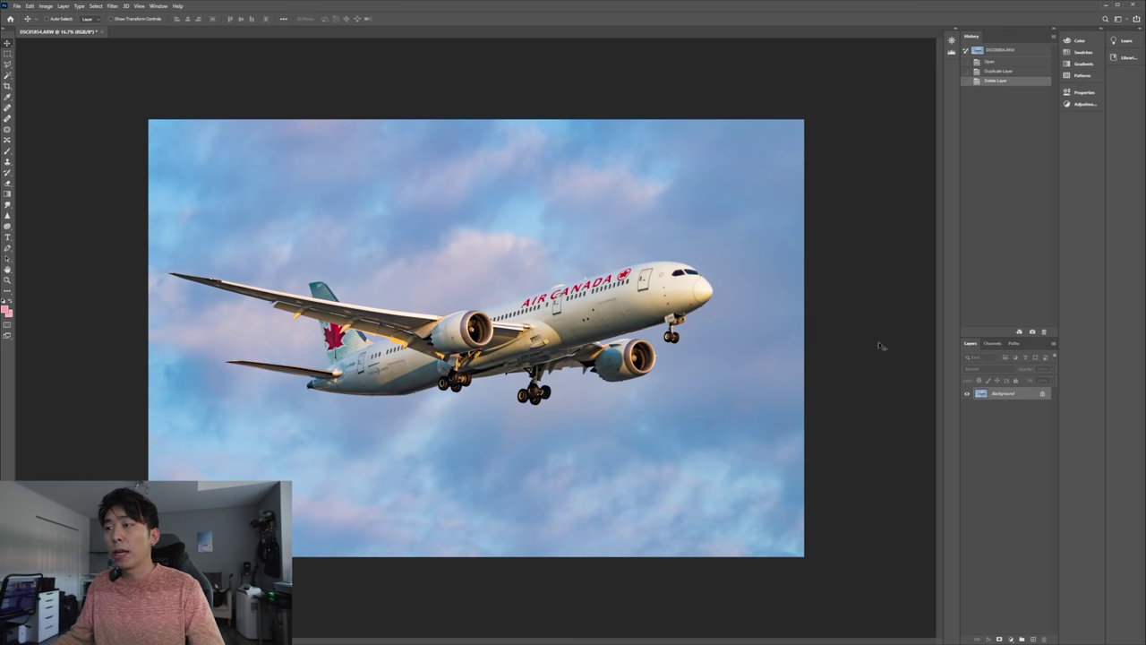
Duplicate the Background layer as a new layer named 'Fix dust spots'
{"action": "right_click", "coordinate": [1001, 394]}
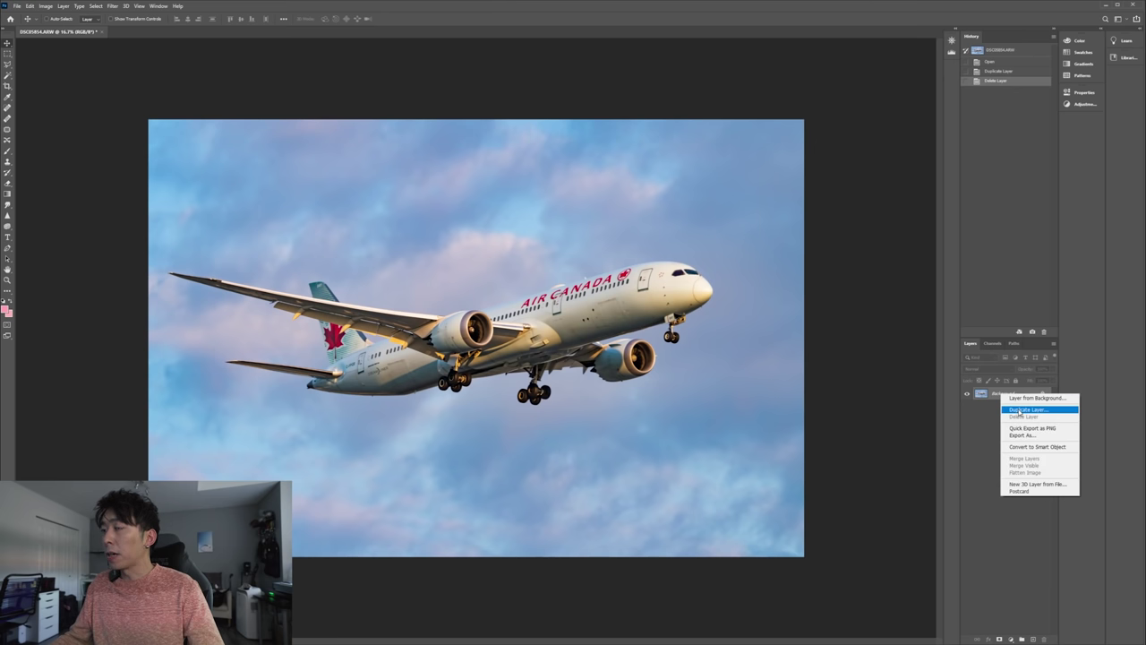
{"action": "left_click", "coordinate": [1020, 410]}
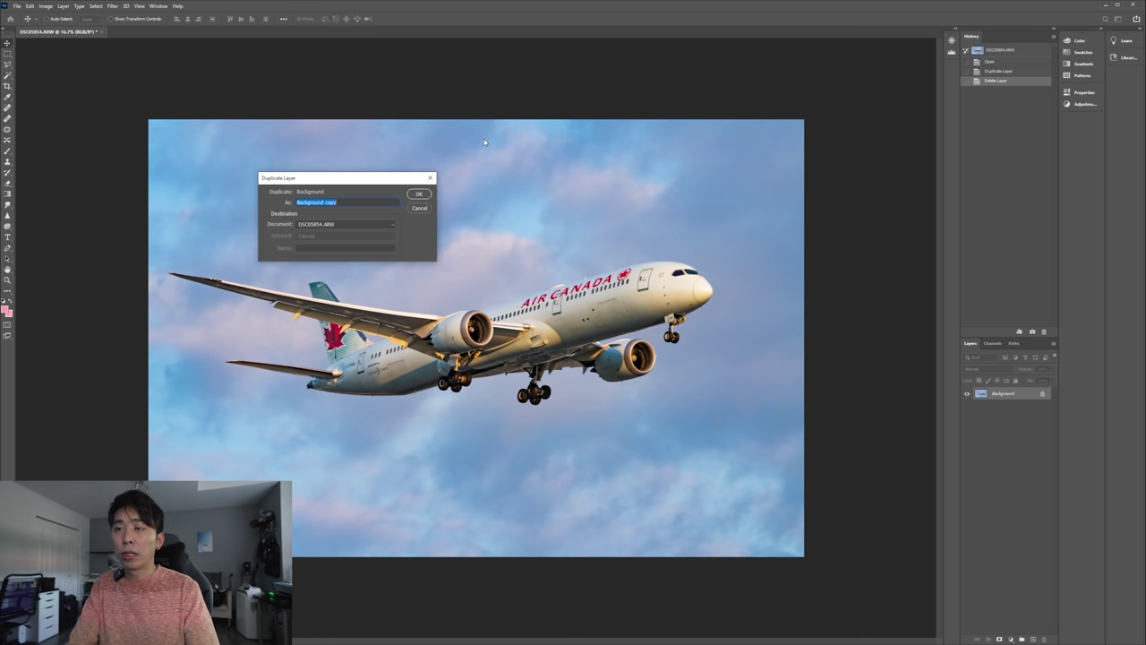
{"action": "type", "text": "Fla"}
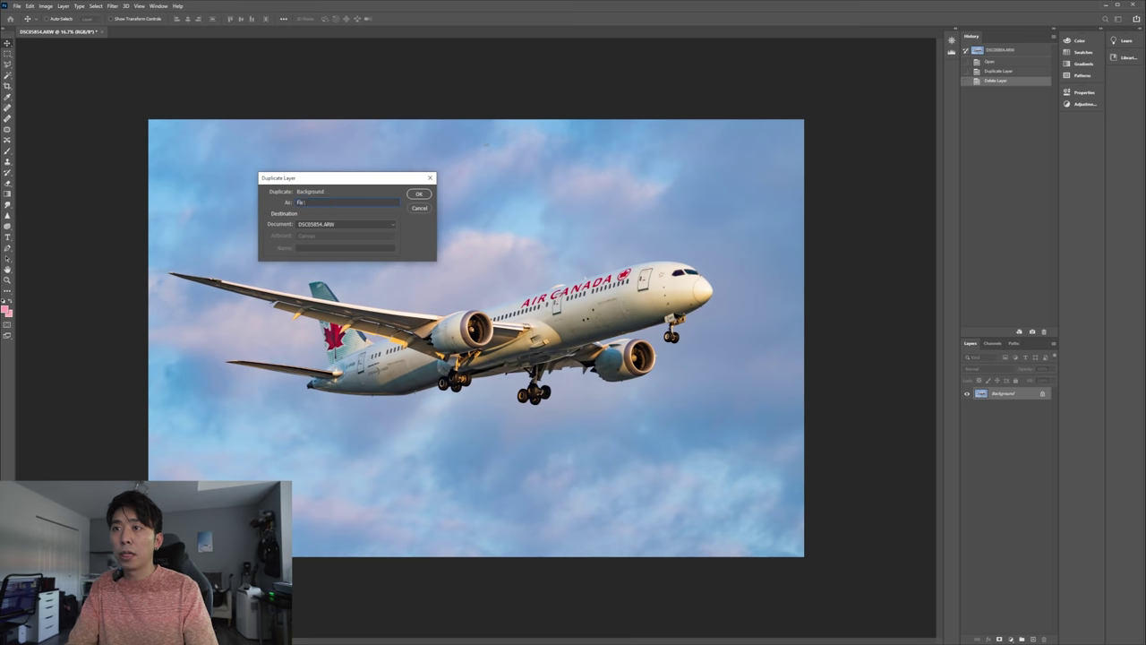
{"action": "type", "text": " dust spots"}
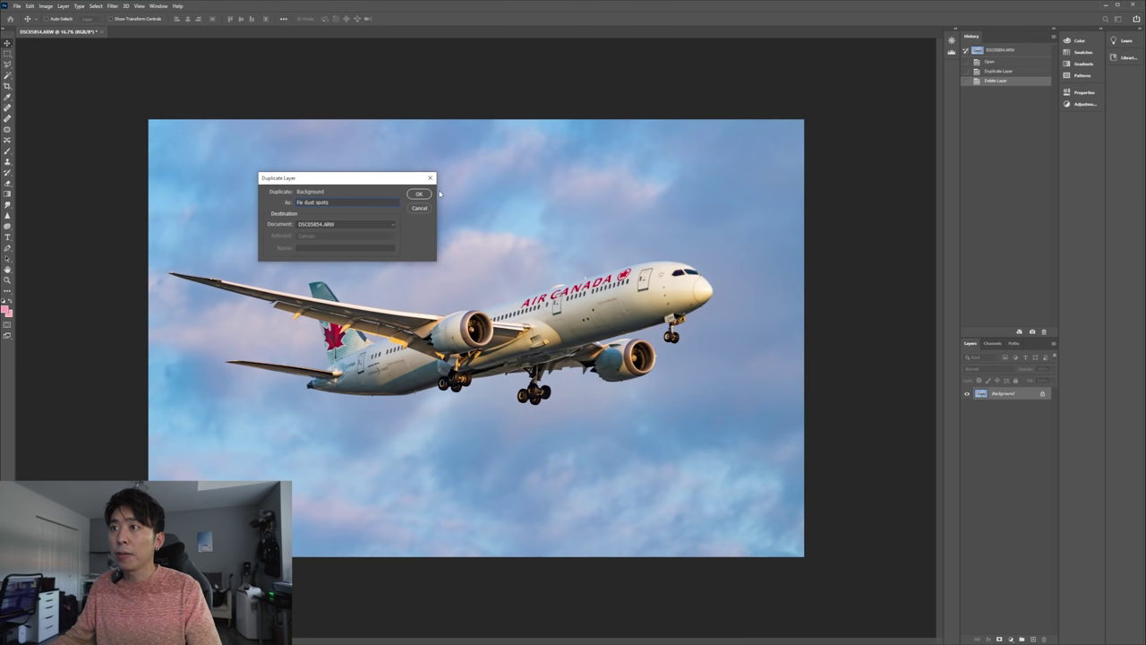
{"action": "left_click", "coordinate": [420, 195]}
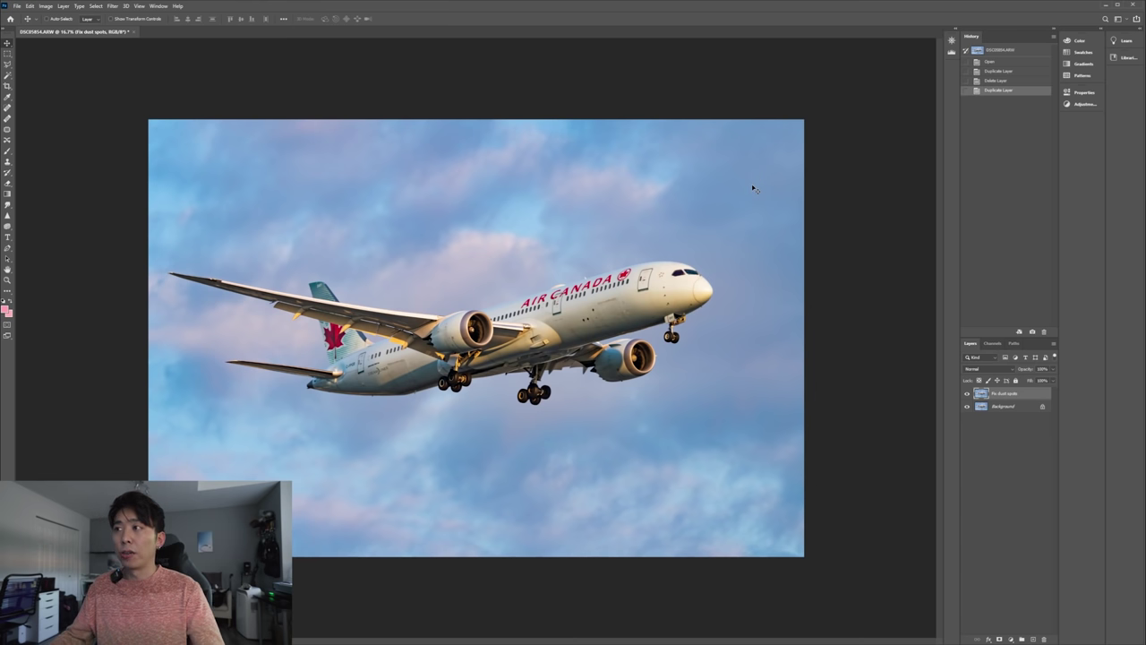
Zoom into the upper-right sky and heal its dust spot with the Spot Healing Brush
{"action": "key", "text": "z"}
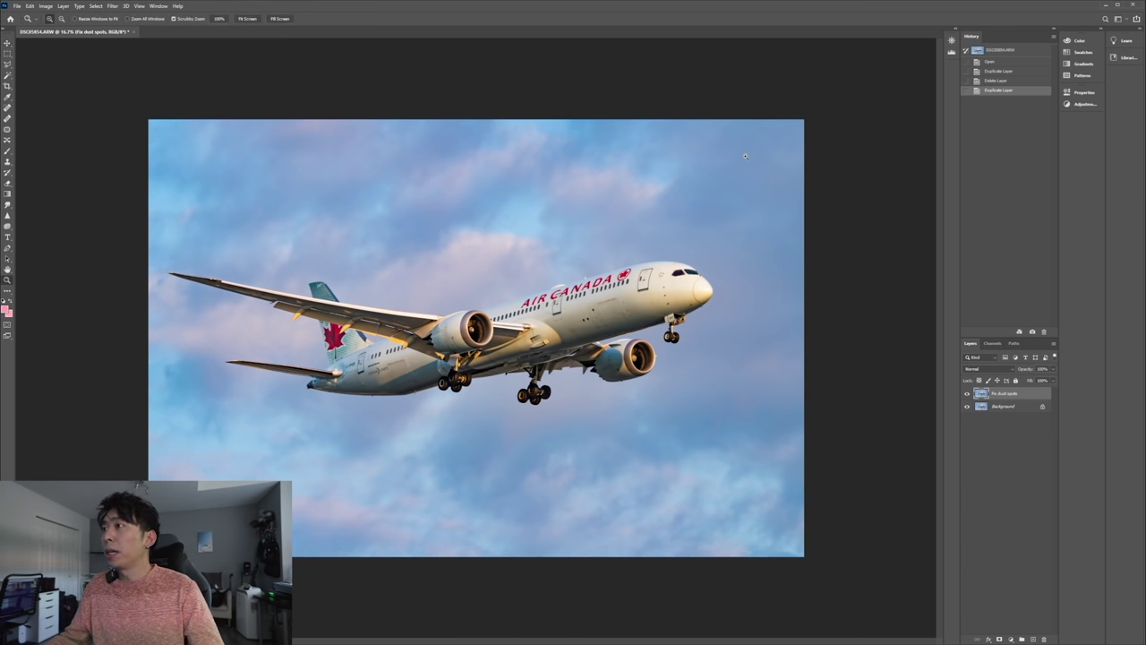
{"action": "left_click", "coordinate": [746, 156]}
{"action": "left_click", "coordinate": [798, 157]}
{"action": "left_click", "coordinate": [787, 161]}
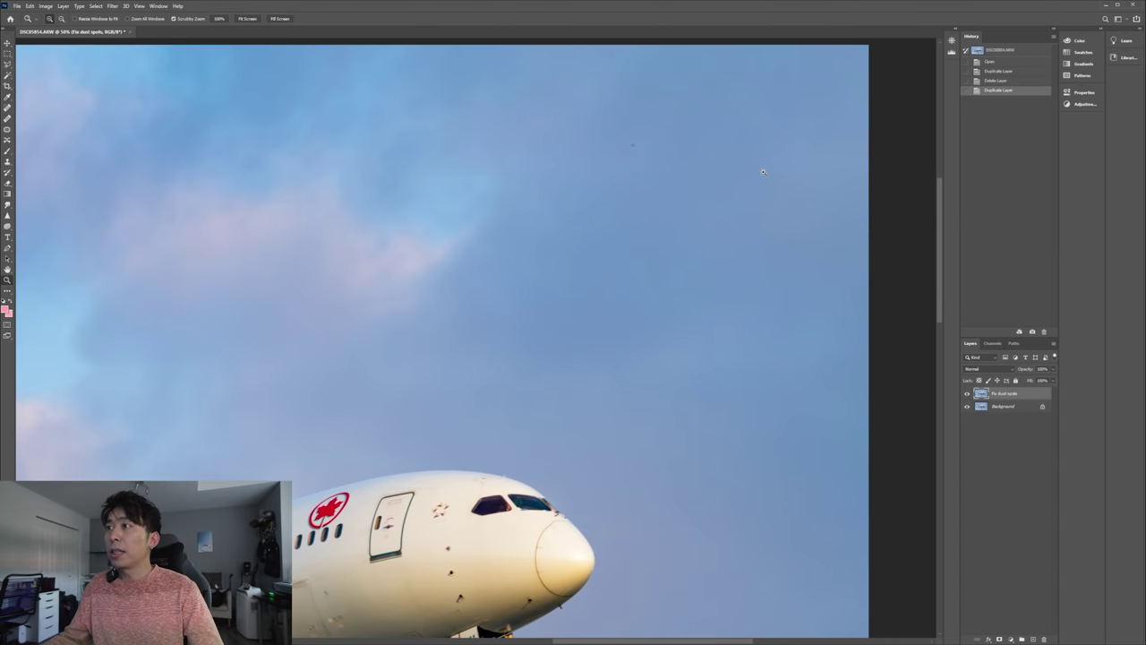
{"action": "left_click", "coordinate": [770, 170]}
{"action": "scroll", "coordinate": [629, 237], "scroll_direction": "up", "scroll_amount": 2}
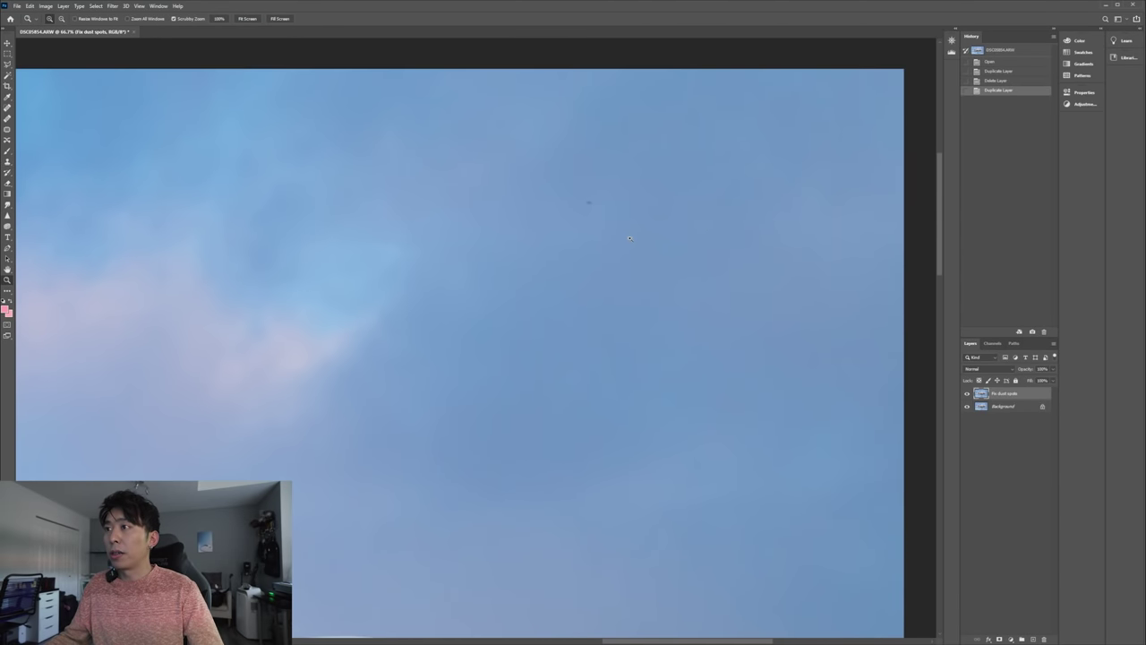
{"action": "left_click", "coordinate": [586, 207]}
{"action": "key", "text": "v"}
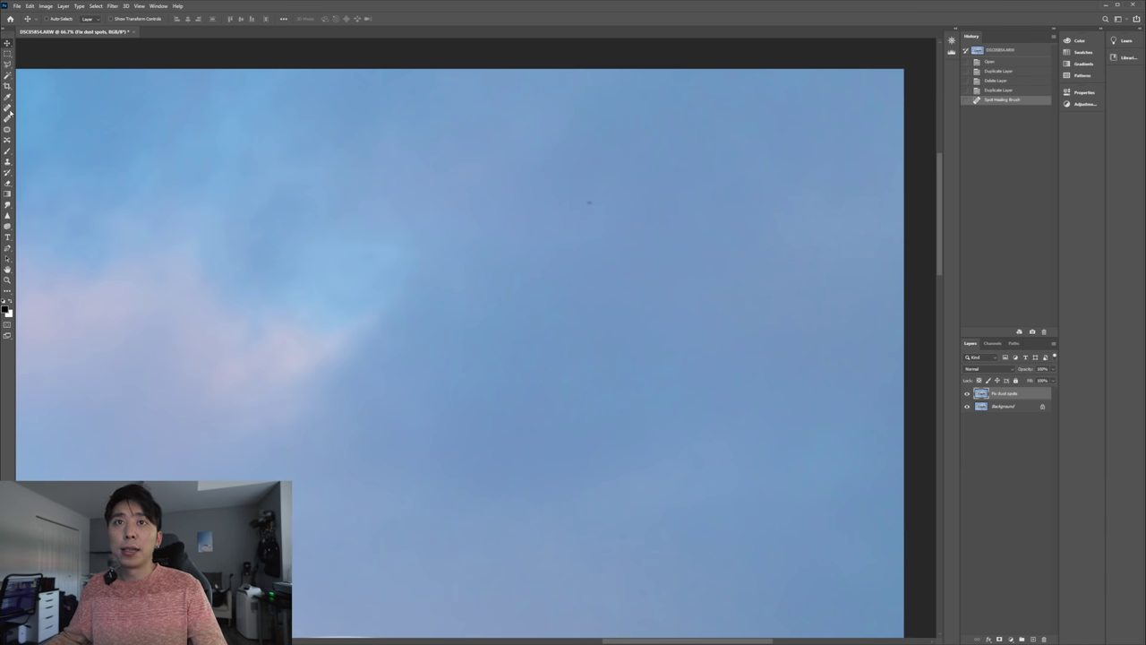
{"action": "left_click", "coordinate": [7, 108]}
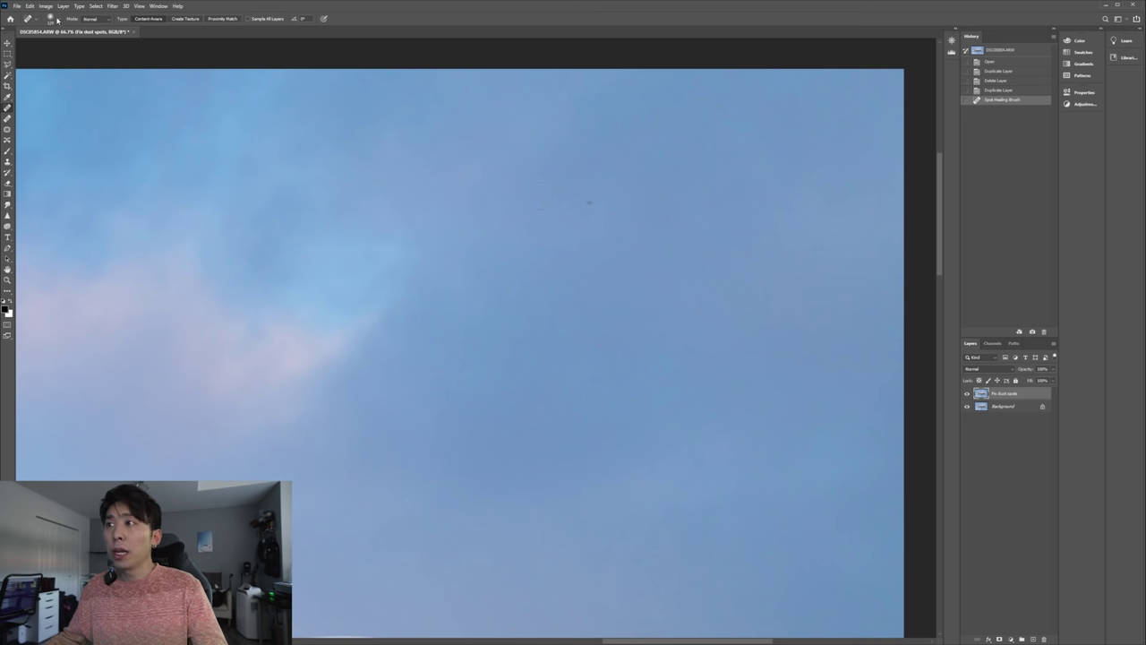
Set the Spot Healing Brush to about 135 px size and 30% hardness
{"action": "left_click", "coordinate": [57, 20]}
{"action": "left_click_drag", "start_coordinate": [56, 44], "coordinate": [52, 44]}
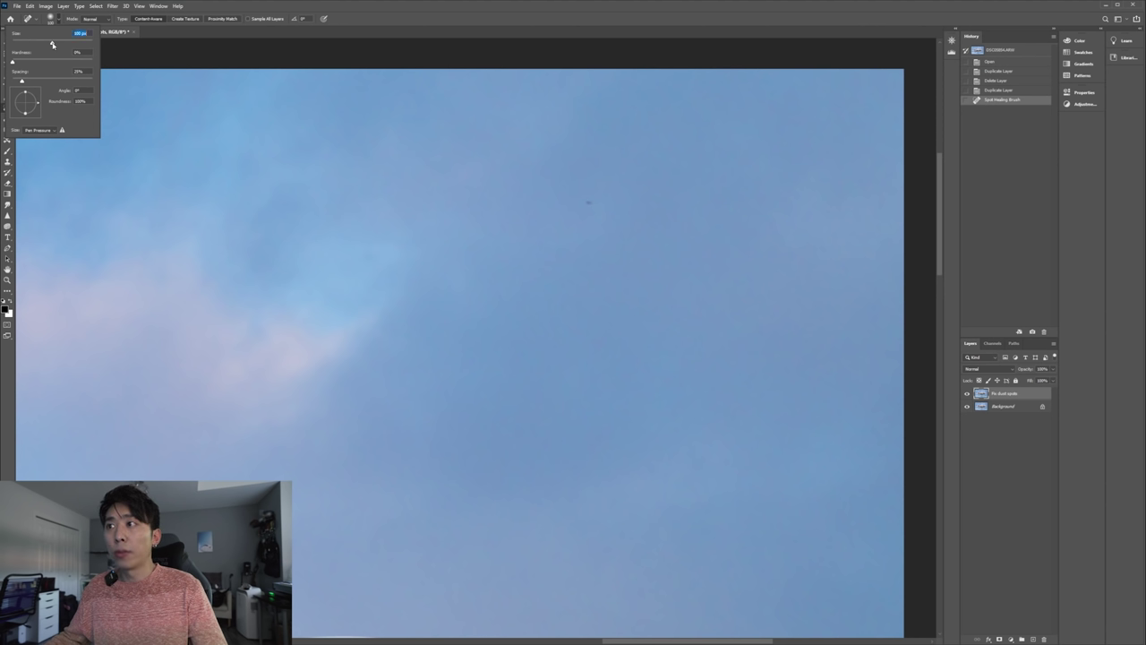
{"action": "left_click_drag", "start_coordinate": [52, 44], "coordinate": [55, 43]}
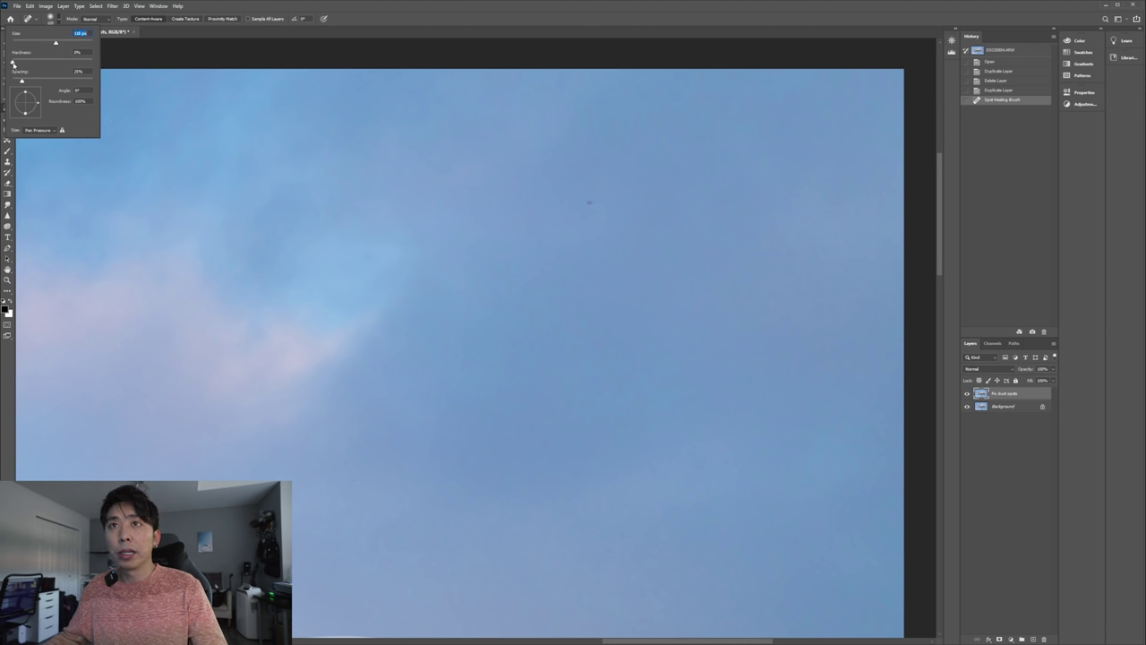
{"action": "left_click_drag", "start_coordinate": [12, 62], "coordinate": [36, 62]}
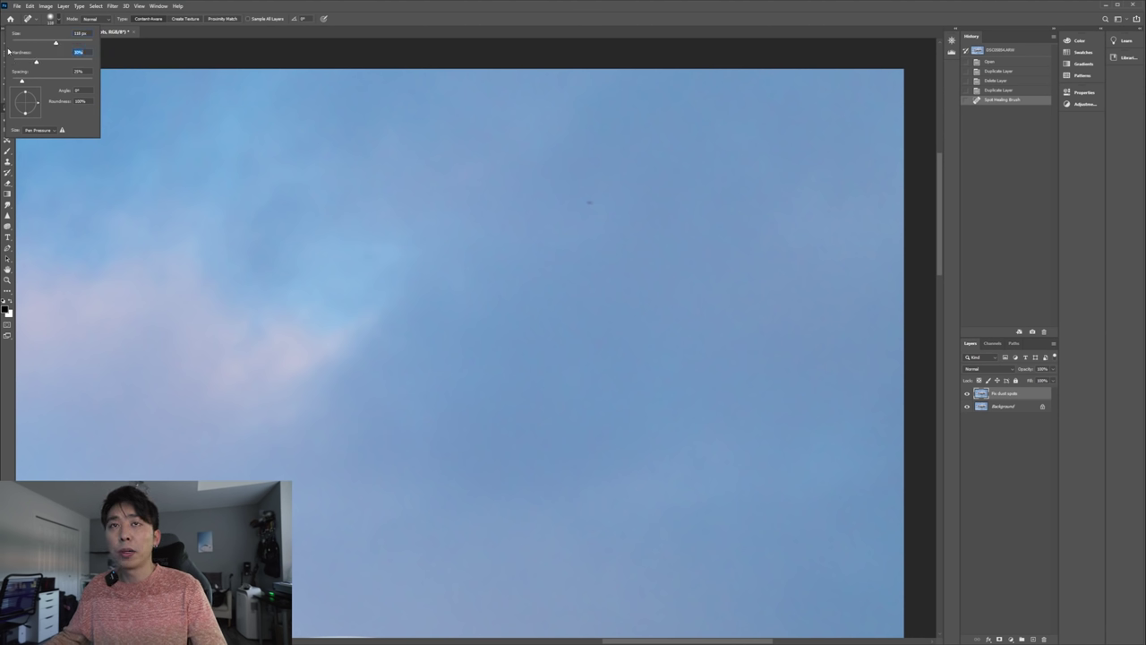
{"action": "left_click_drag", "start_coordinate": [36, 62], "coordinate": [13, 65]}
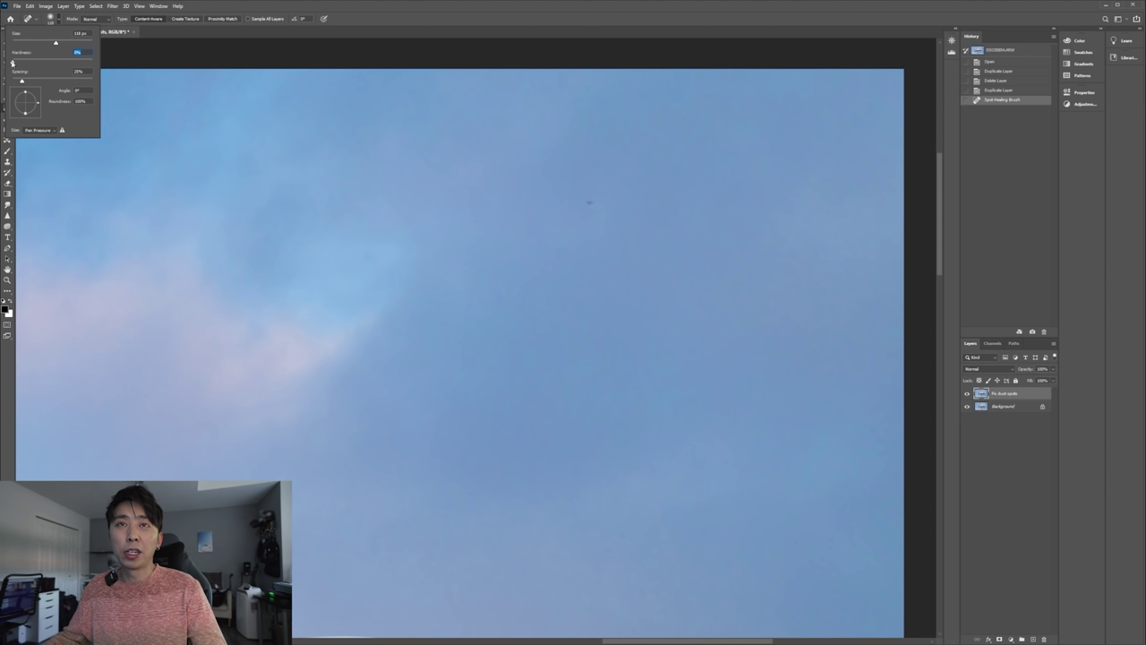
{"action": "left_click_drag", "start_coordinate": [13, 63], "coordinate": [92, 62]}
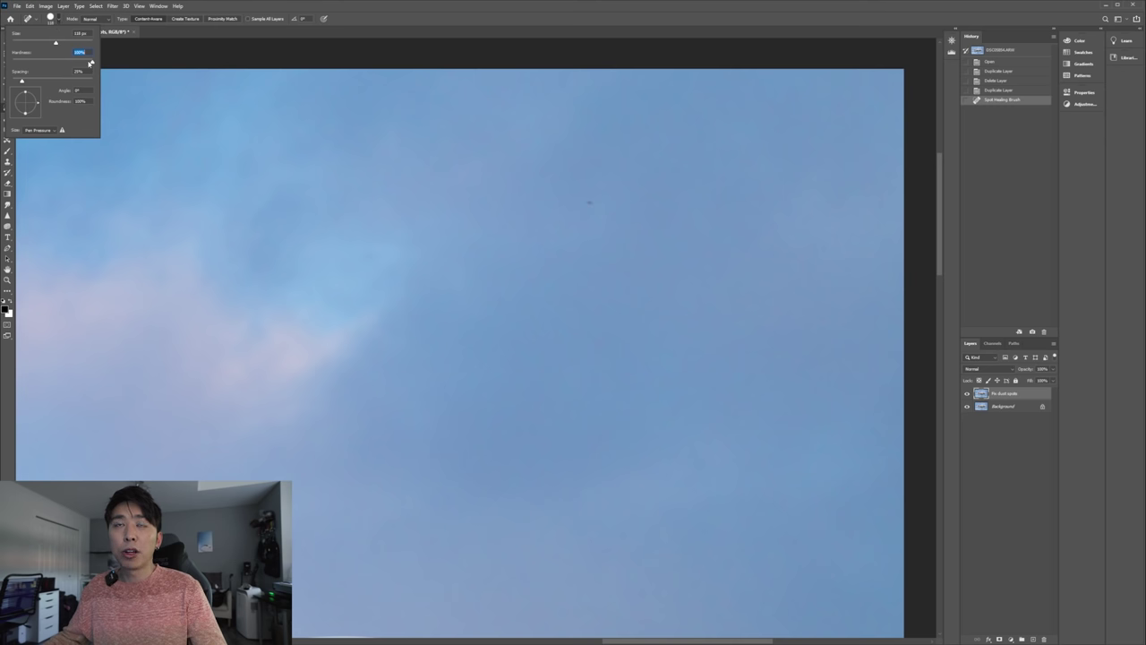
{"action": "left_click", "coordinate": [51, 19]}
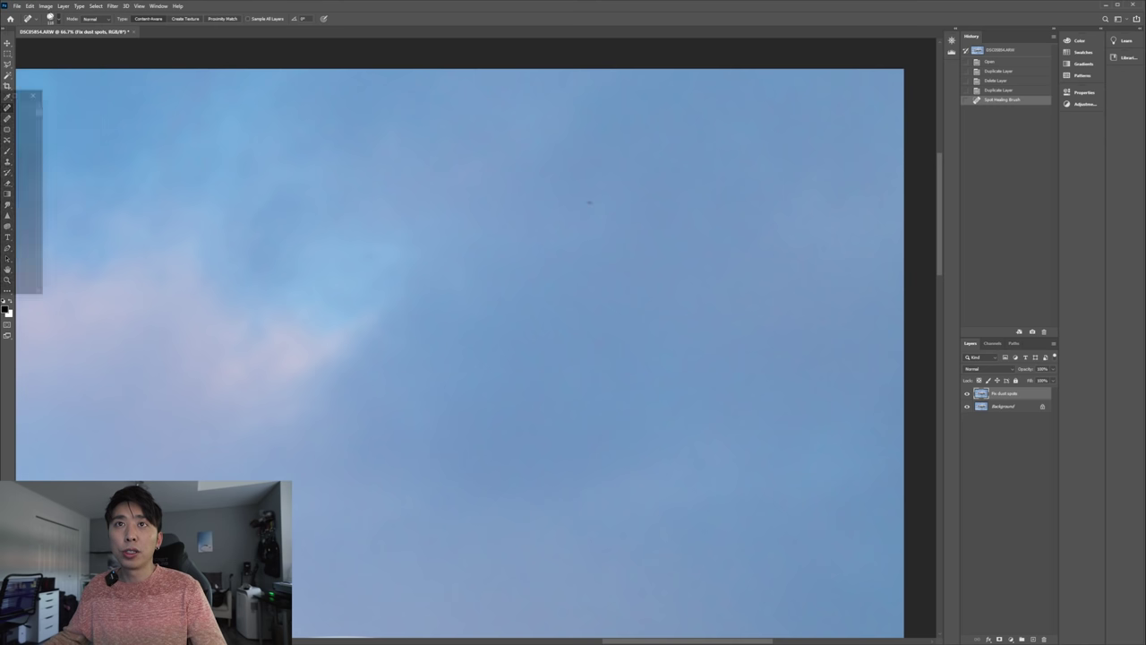
{"action": "left_click", "coordinate": [55, 19]}
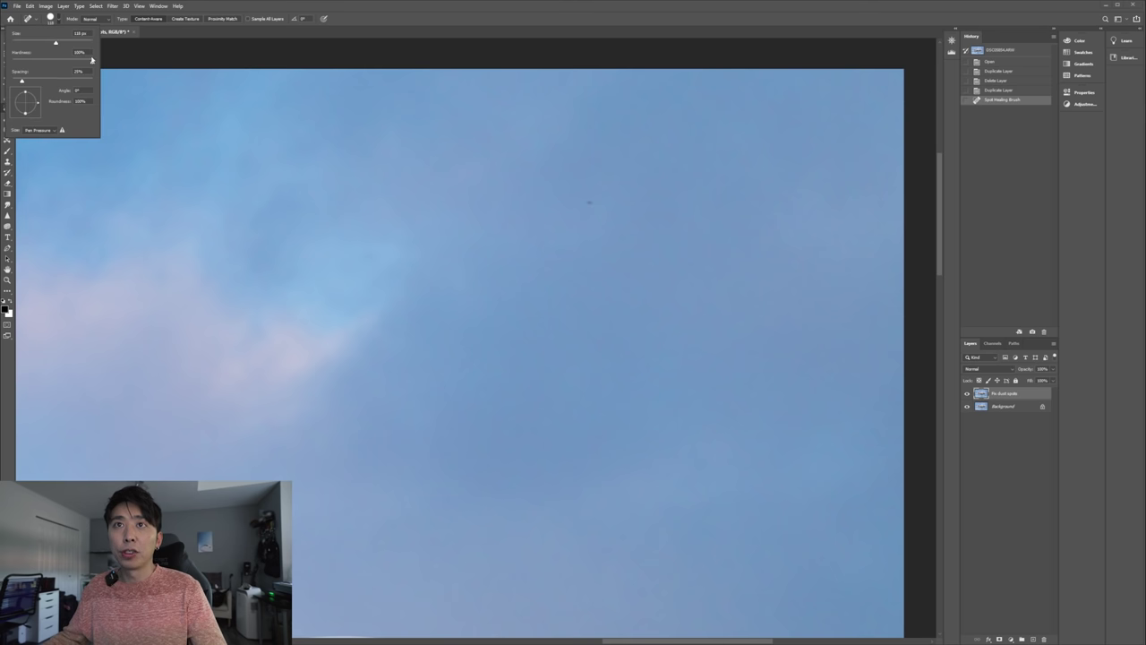
{"action": "left_click_drag", "start_coordinate": [92, 62], "coordinate": [12, 63]}
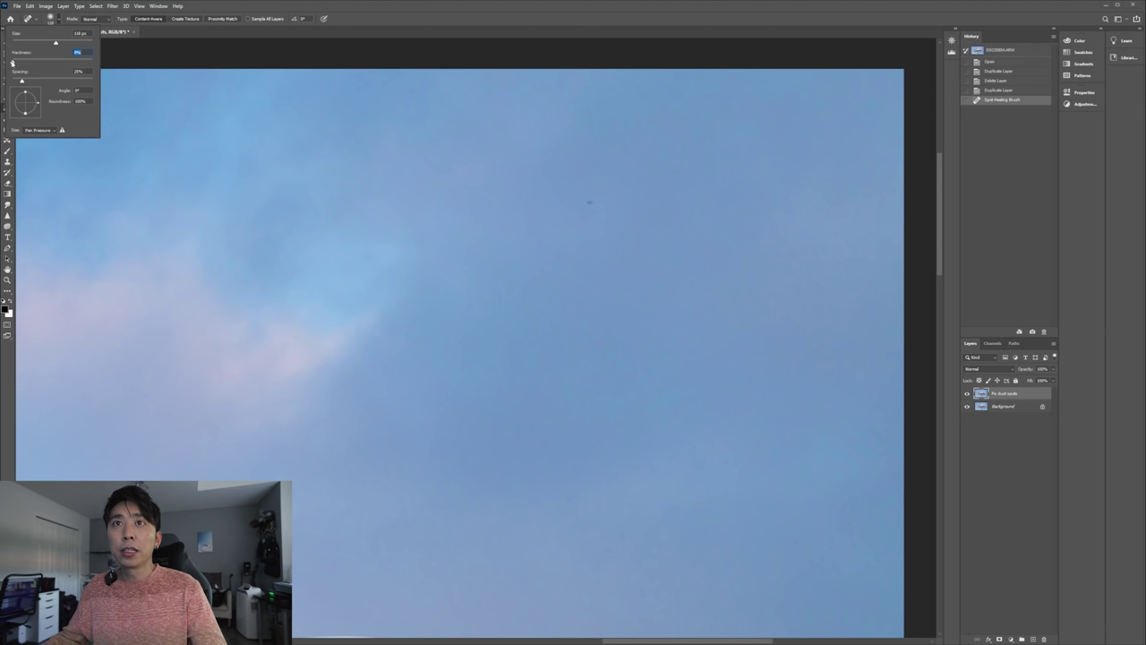
{"action": "left_click_drag", "start_coordinate": [12, 63], "coordinate": [35, 65]}
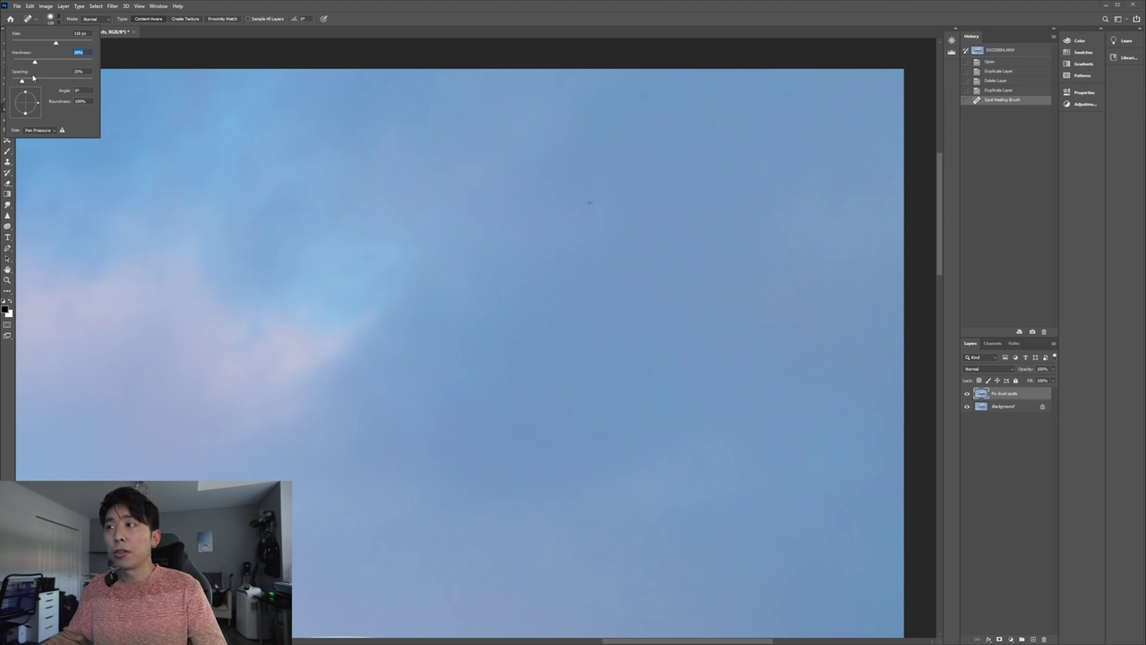
{"action": "left_click", "coordinate": [526, 51]}
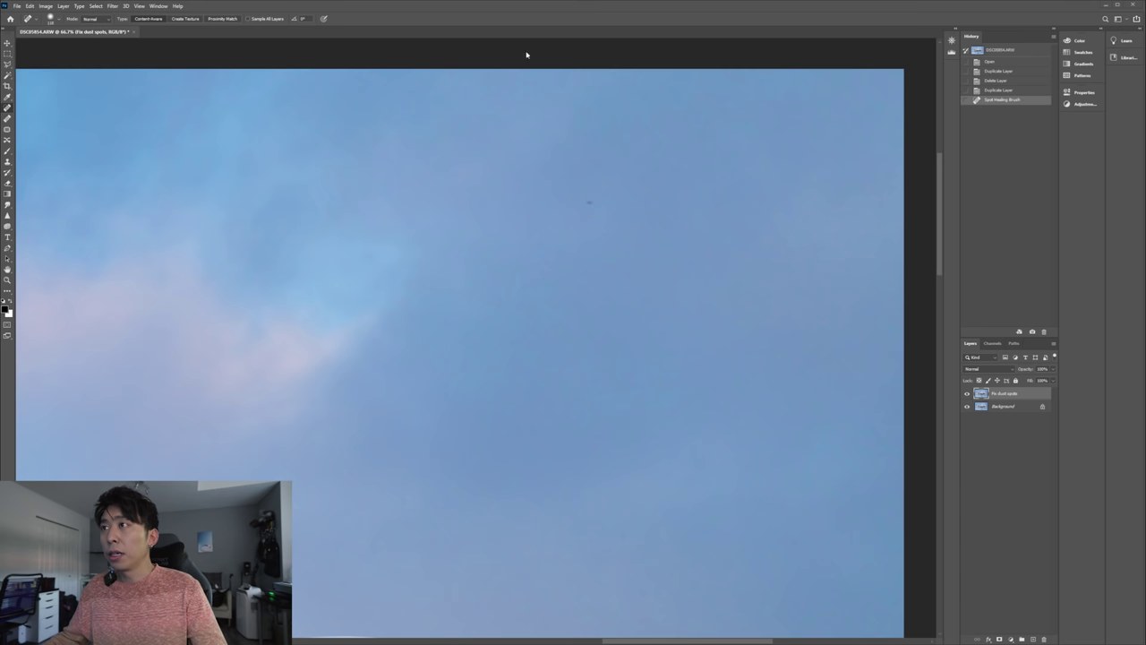
{"action": "left_click", "coordinate": [589, 202]}
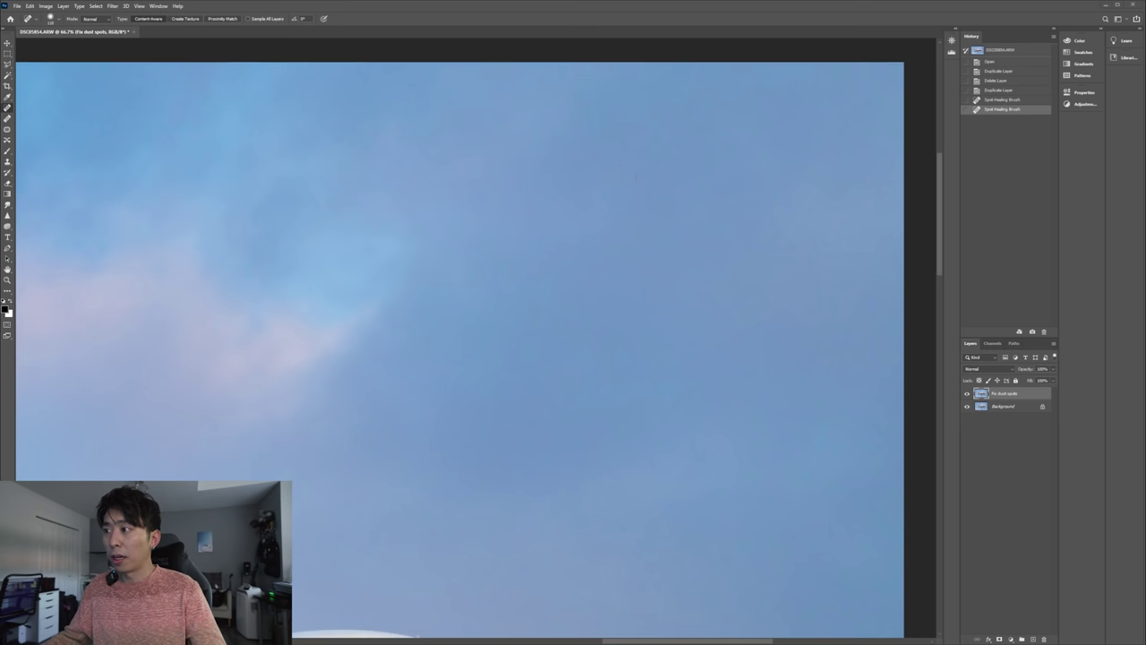
{"action": "scroll", "coordinate": [489, 293], "scroll_direction": "down", "scroll_amount": 5}
{"action": "scroll", "coordinate": [488, 293], "scroll_direction": "up", "scroll_amount": 2}
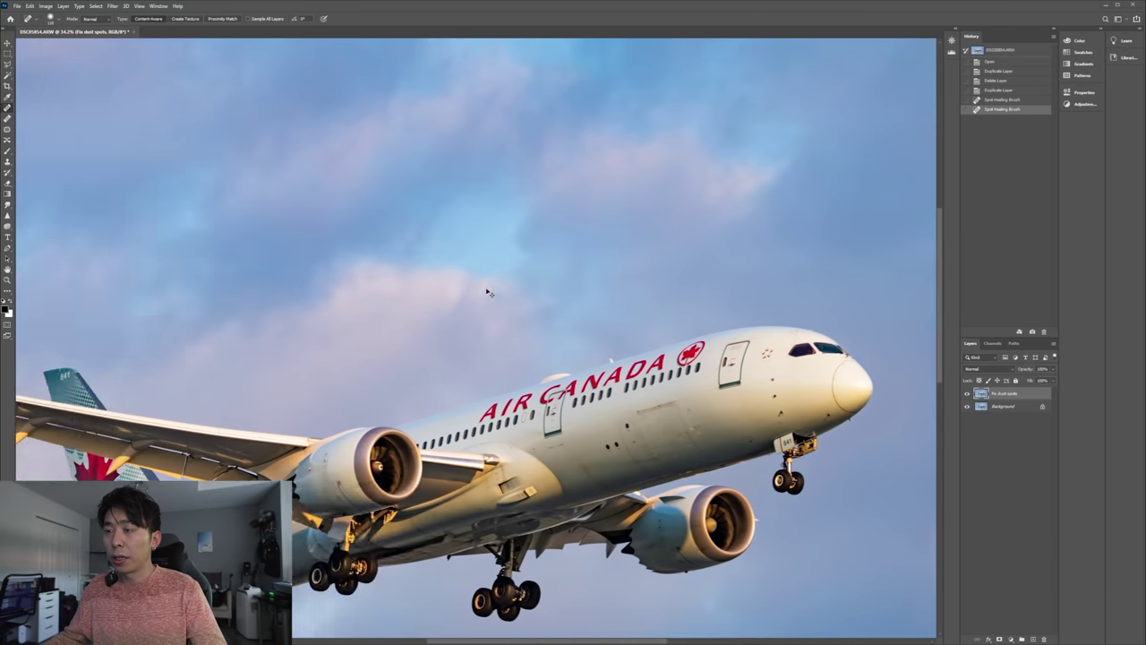
{"action": "scroll", "coordinate": [489, 293], "scroll_direction": "down", "scroll_amount": 3}
{"action": "scroll", "coordinate": [500, 284], "scroll_direction": "up", "scroll_amount": 5}
{"action": "key", "text": "ctrl+z"}
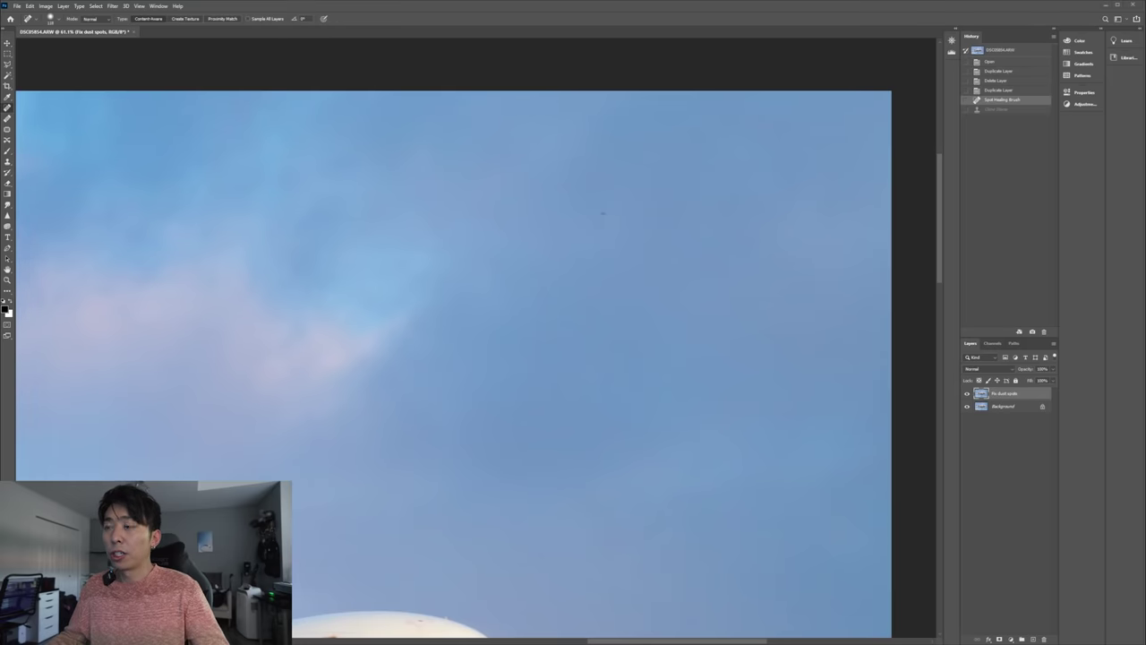
{"action": "scroll", "coordinate": [453, 358], "scroll_direction": "down", "scroll_amount": 1}
{"action": "scroll", "coordinate": [453, 358], "scroll_direction": "up", "scroll_amount": 1}
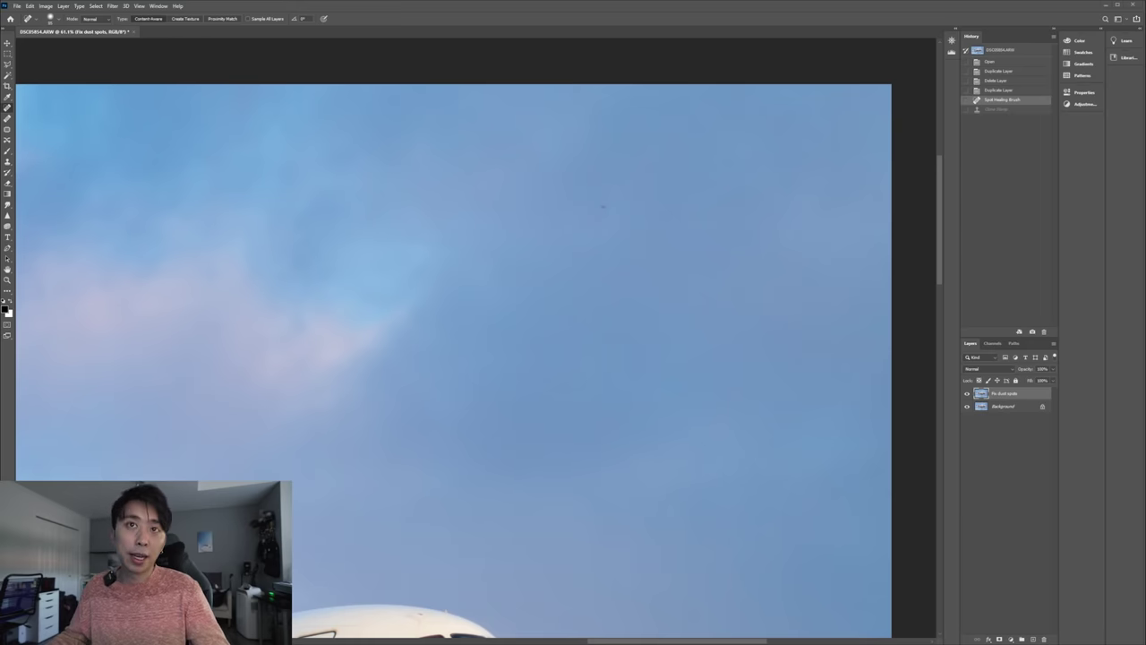
Clone clean sky over the upper-sky dust speck, comparing before and after with undo and redo
{"action": "left_click", "coordinate": [9, 163]}
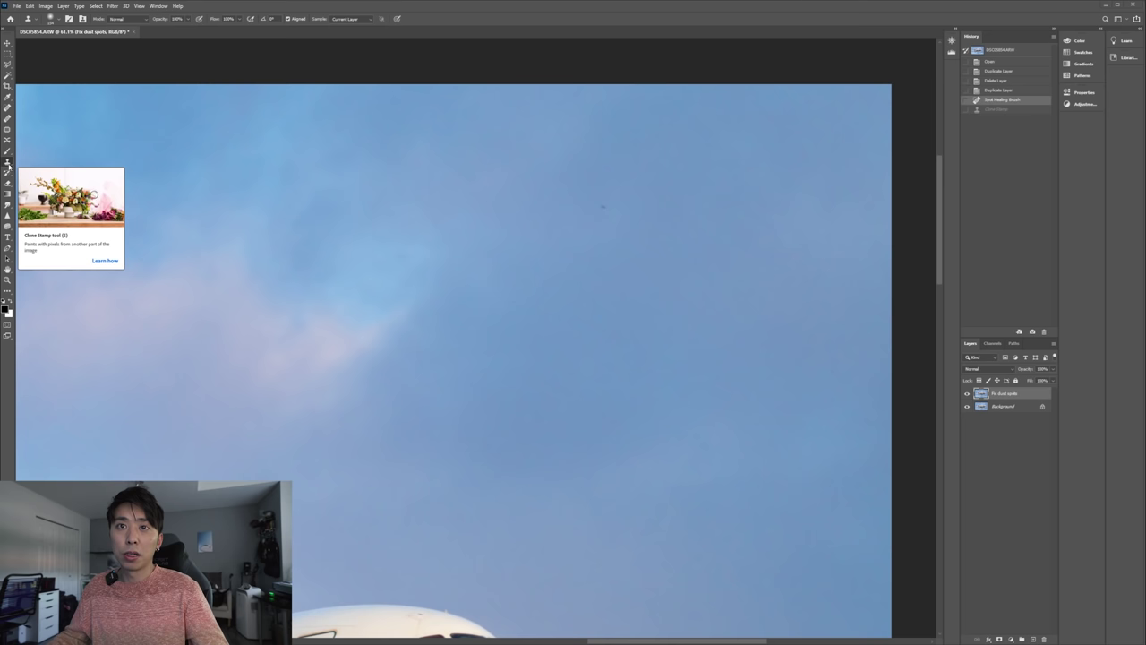
{"action": "scroll", "coordinate": [8, 164], "scroll_direction": "down", "scroll_amount": 1}
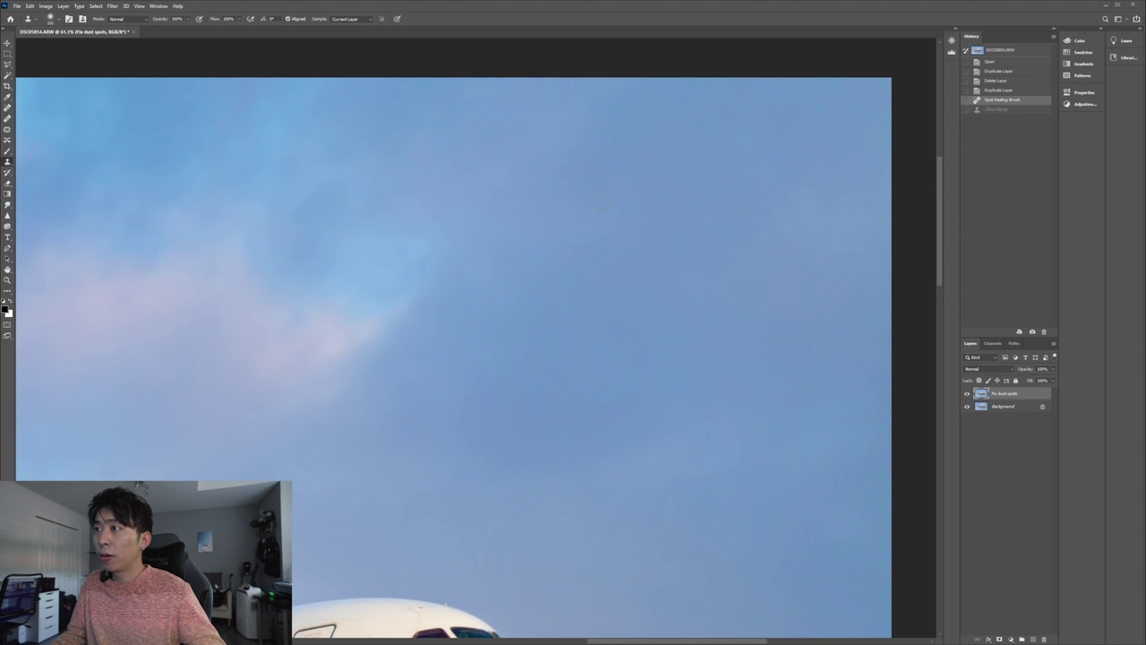
{"action": "key", "text": "ctrl+shift+z"}
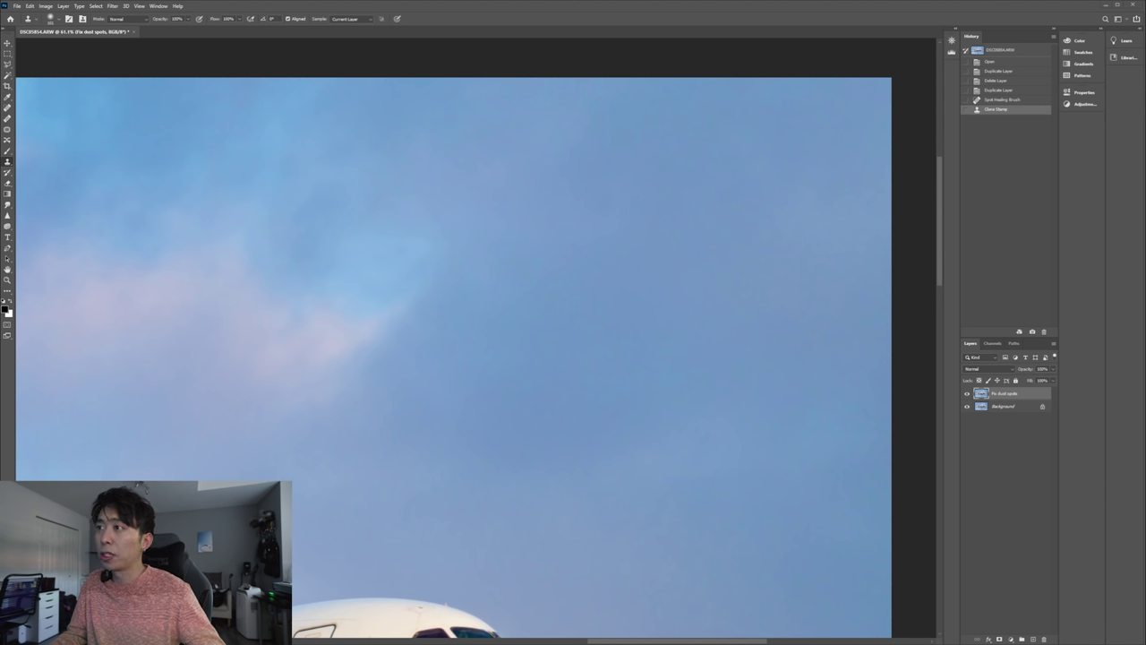
{"action": "key", "text": "ctrl+z"}
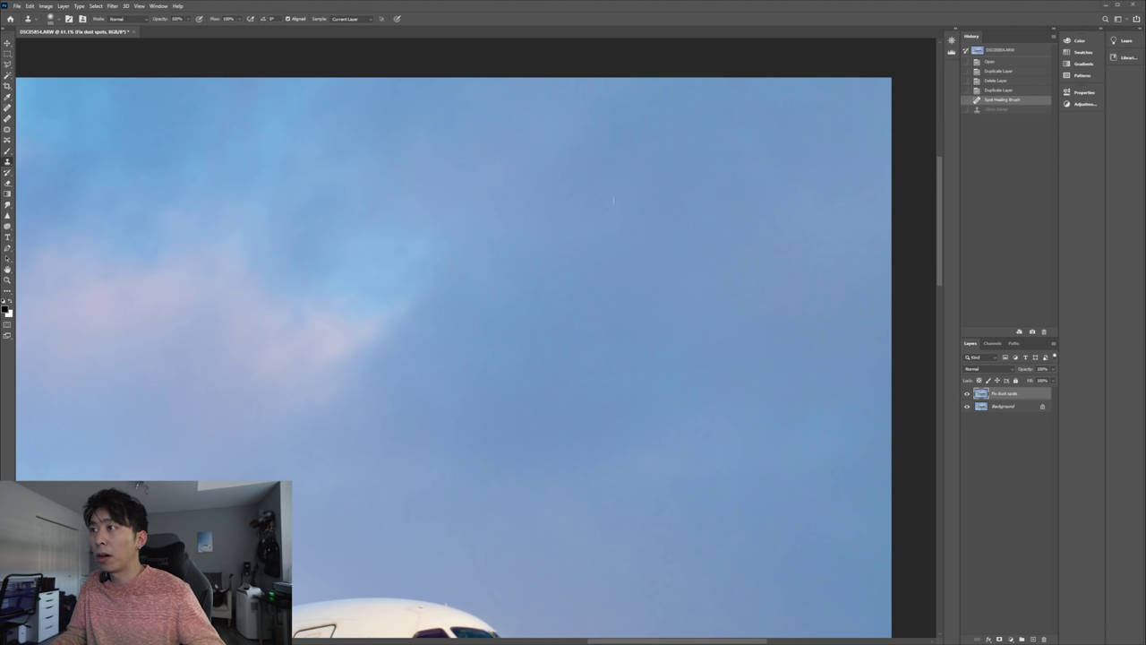
{"action": "left_click", "coordinate": [567, 198]}
Reselect the Clone Stamp tool and scroll around the sky to check the cleaned area
{"action": "scroll", "coordinate": [594, 253], "scroll_direction": "down", "scroll_amount": 1}
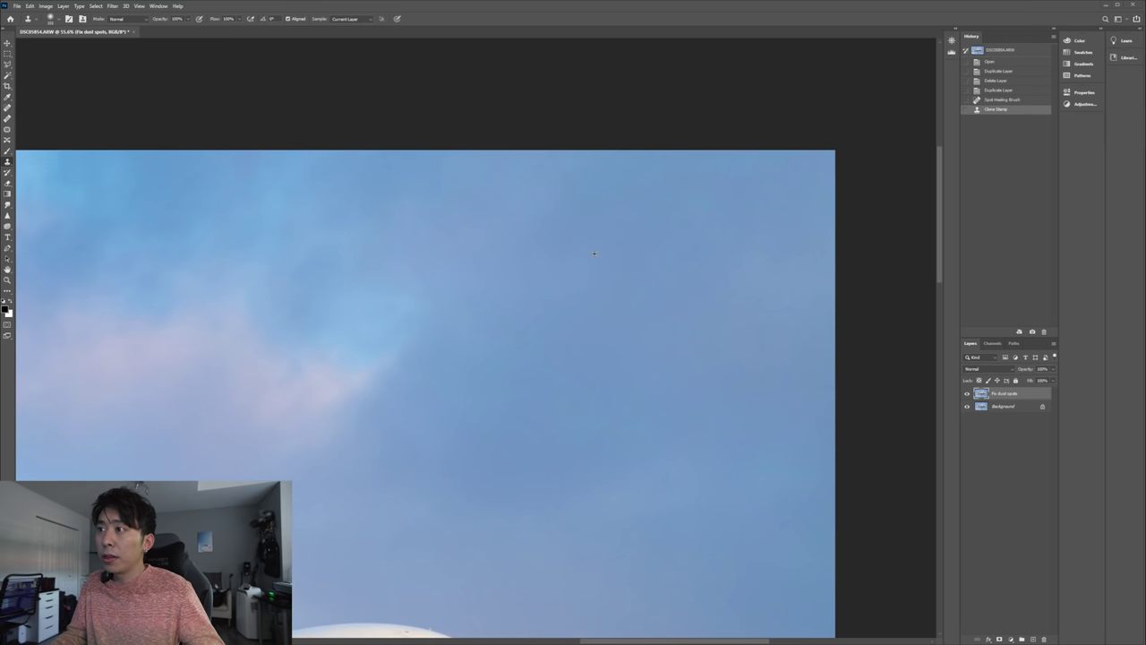
{"action": "scroll", "coordinate": [430, 376], "scroll_direction": "up", "scroll_amount": 1}
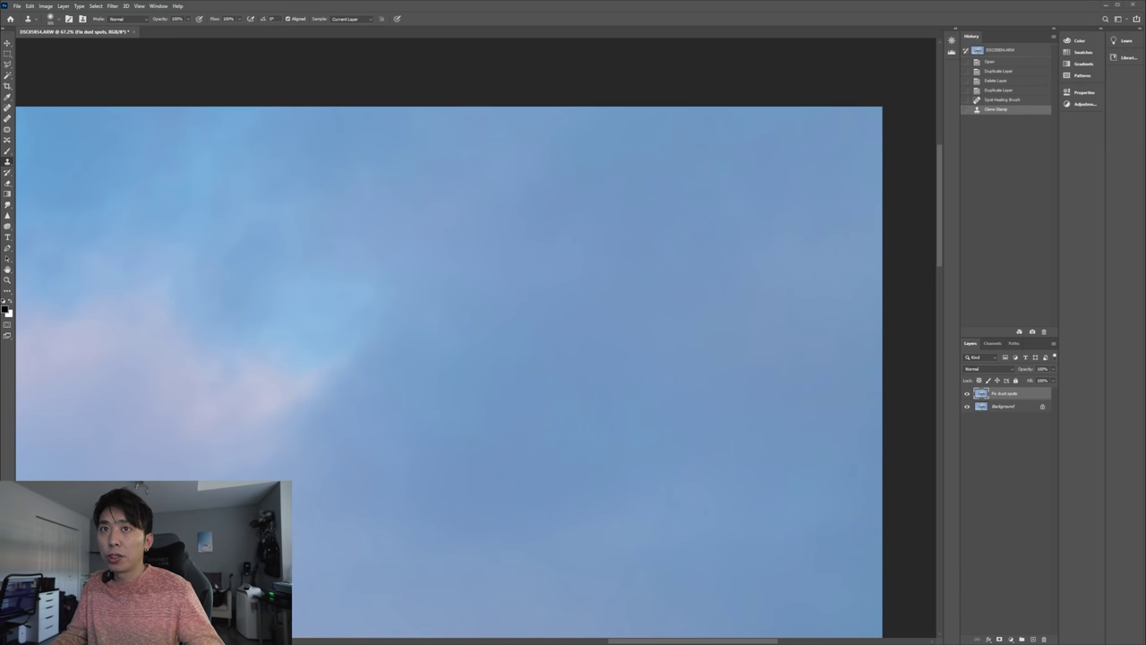
{"action": "key", "text": "j"}
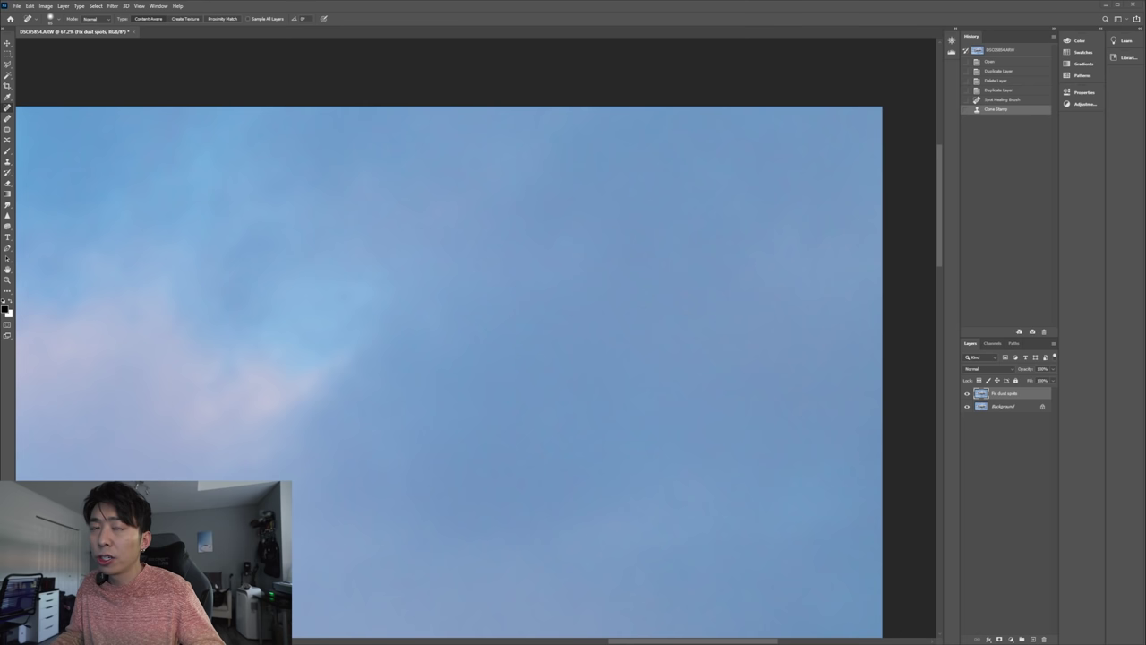
{"action": "left_click", "coordinate": [10, 163]}
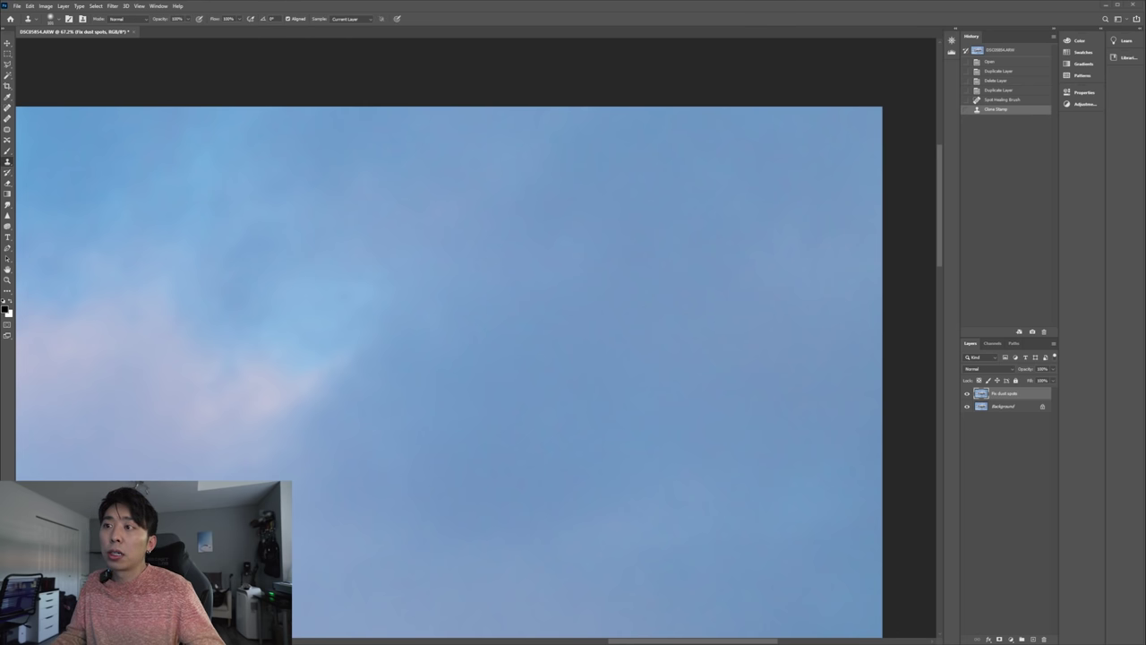
{"action": "scroll", "coordinate": [504, 304], "scroll_direction": "down", "scroll_amount": 4}
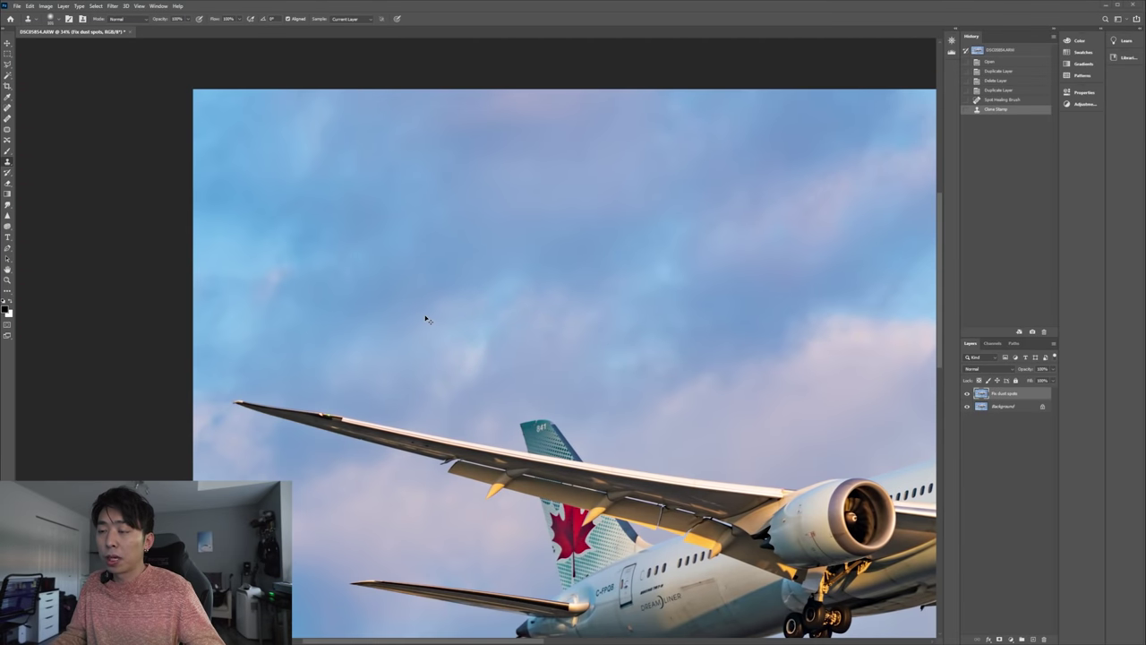
{"action": "scroll", "coordinate": [427, 319], "scroll_direction": "down", "scroll_amount": 5}
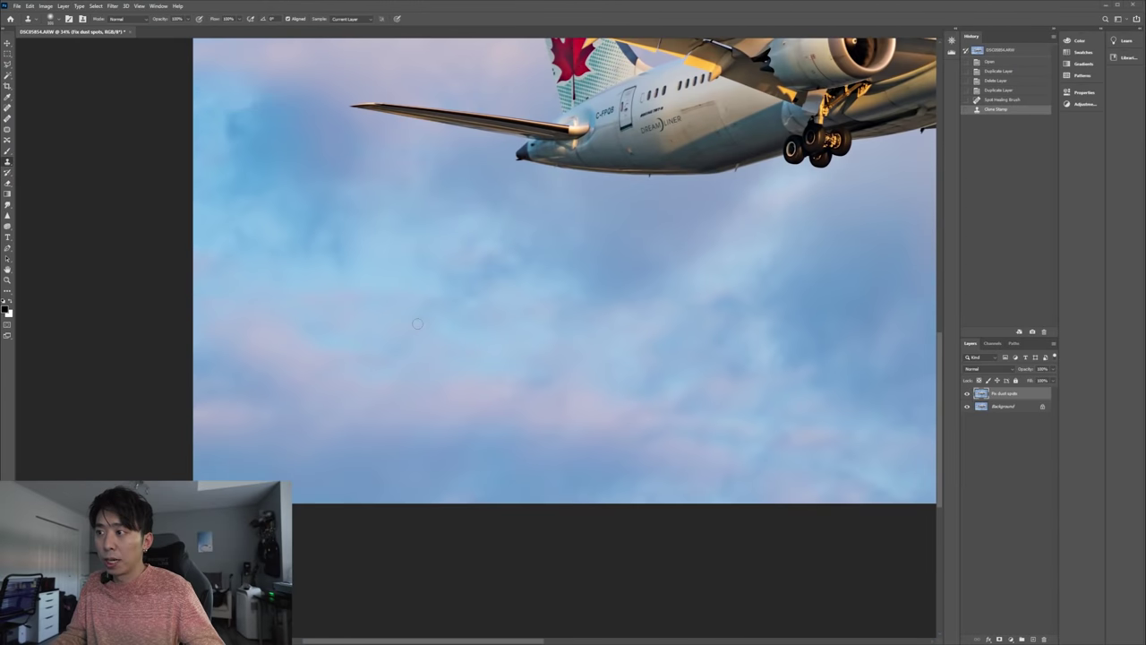
{"action": "scroll", "coordinate": [412, 333], "scroll_direction": "right", "scroll_amount": 5}
{"action": "scroll", "coordinate": [412, 333], "scroll_direction": "up", "scroll_amount": 5}
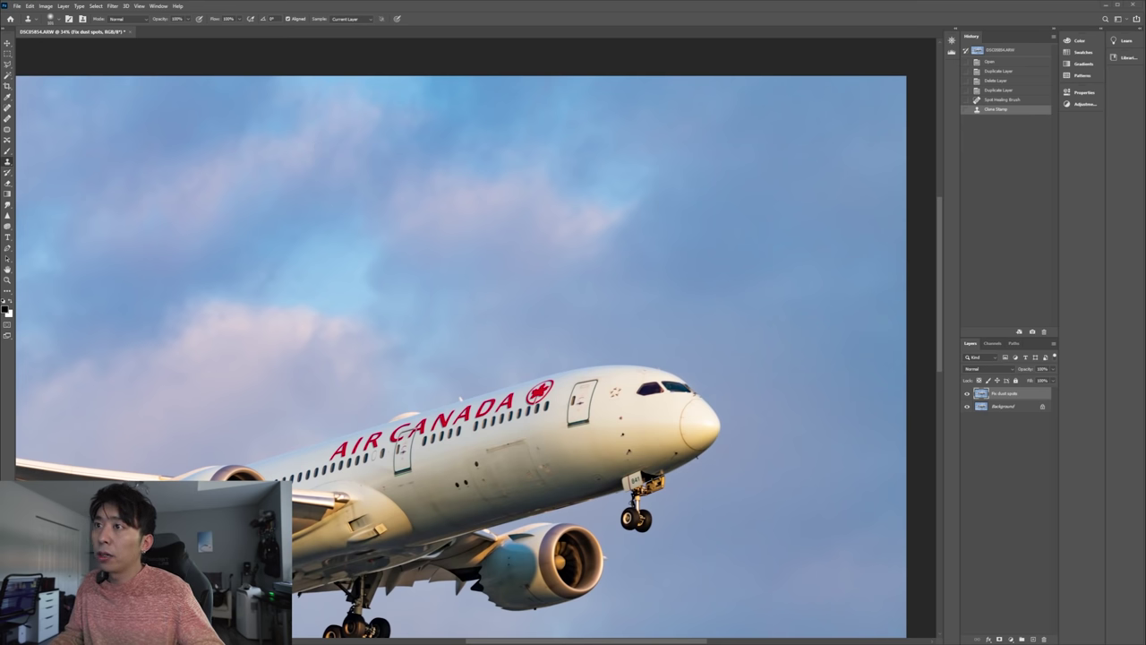
{"action": "scroll", "coordinate": [327, 308], "scroll_direction": "down", "scroll_amount": 2}
Zoom out until the whole jet photo fits the window
{"action": "key", "text": "z"}
{"action": "left_click", "coordinate": [327, 308], "text": "alt"}
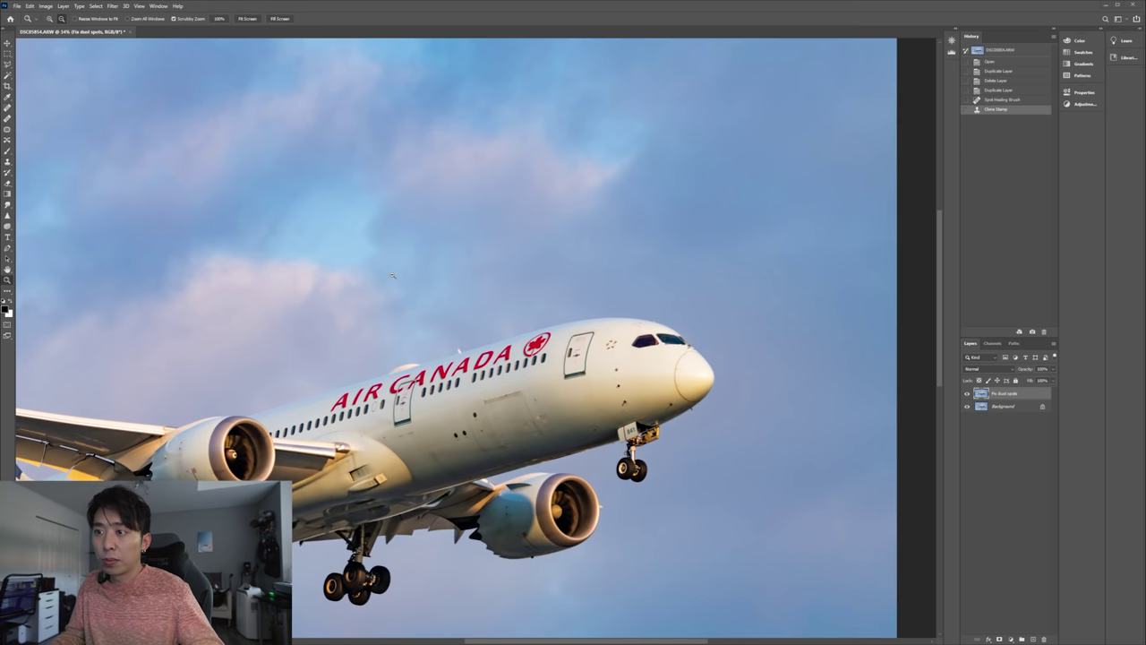
{"action": "left_click_drag", "start_coordinate": [327, 308], "coordinate": [84, 224]}
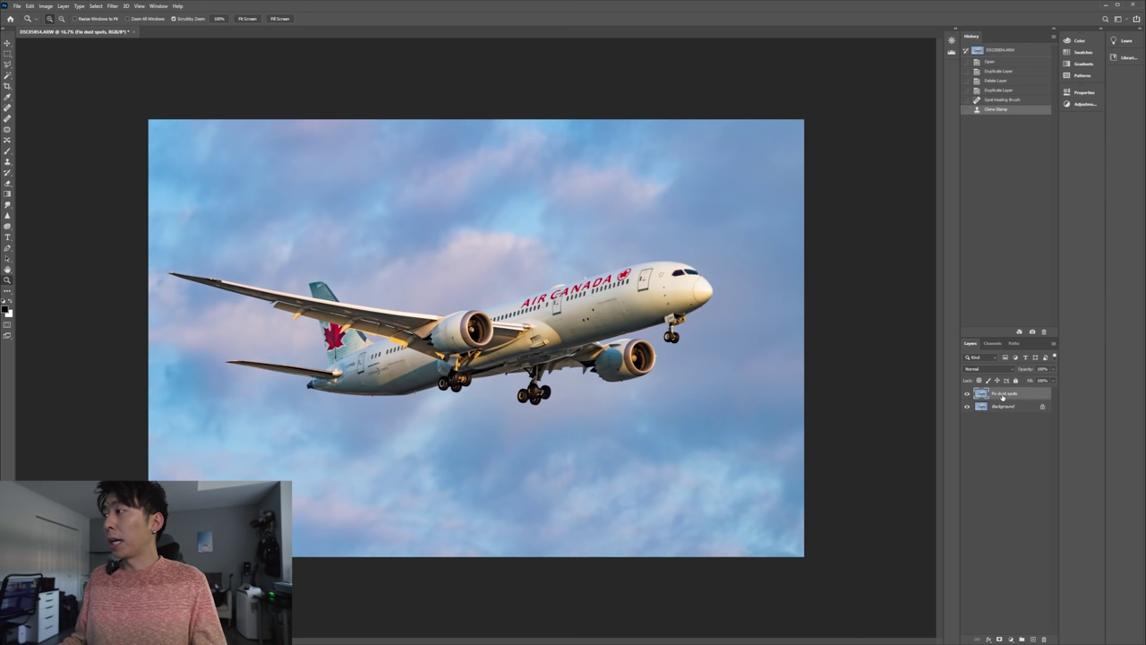
Duplicate the Fix dust spots layer as a new layer named 'Darken Clouds'
{"action": "right_click", "coordinate": [1001, 397]}
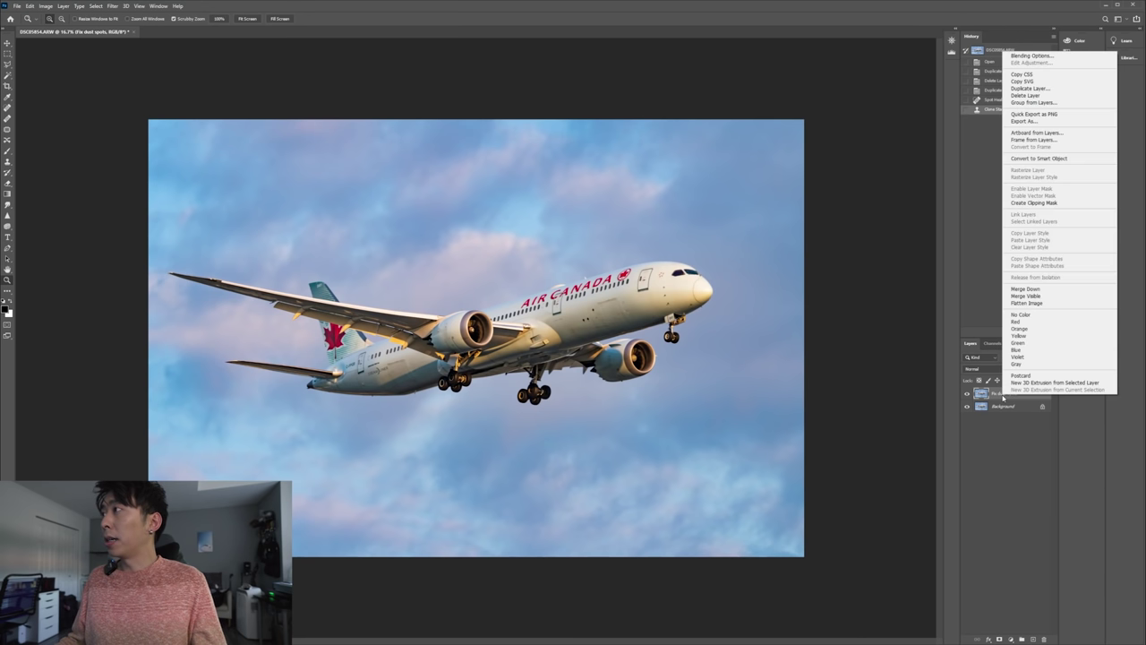
{"action": "left_click", "coordinate": [1032, 90]}
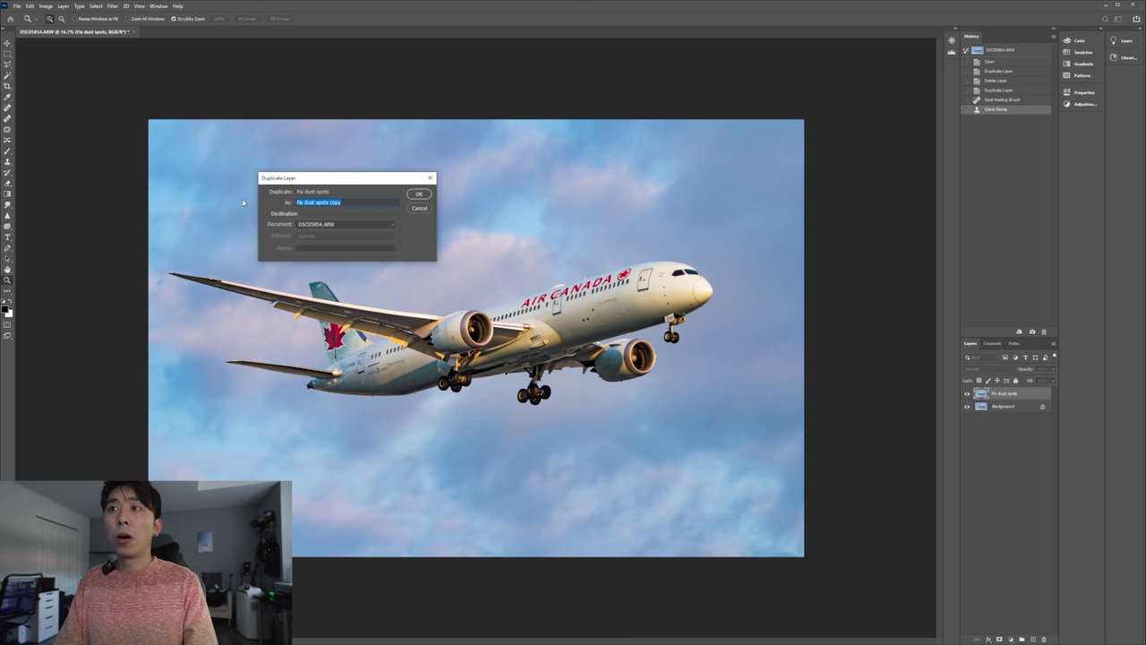
{"action": "type", "text": "Darken Clouds"}
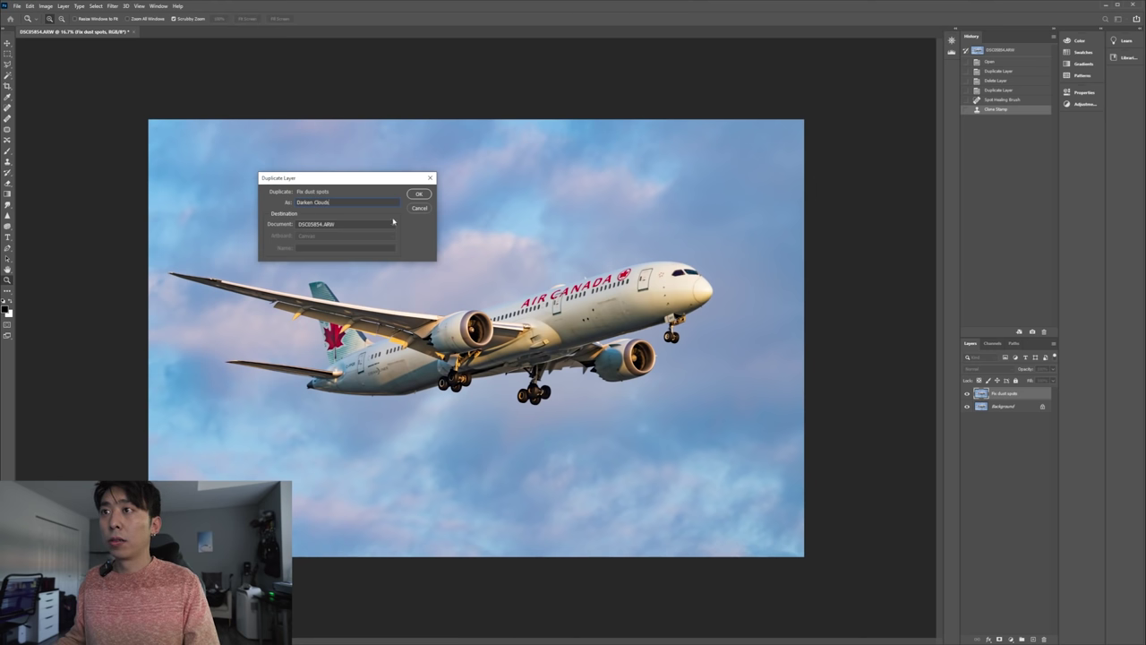
{"action": "left_click", "coordinate": [421, 194]}
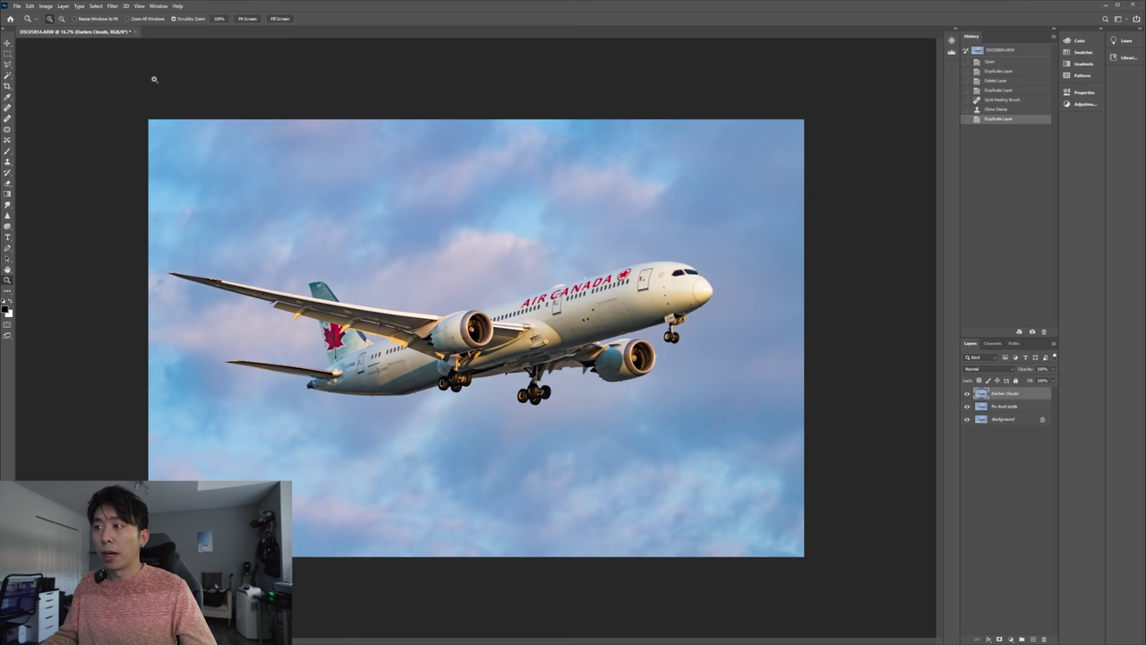
In Camera Raw Filter, add a bottom-to-top graduated filter with -0.45 exposure and +18 dehaze
{"action": "left_click", "coordinate": [113, 8]}
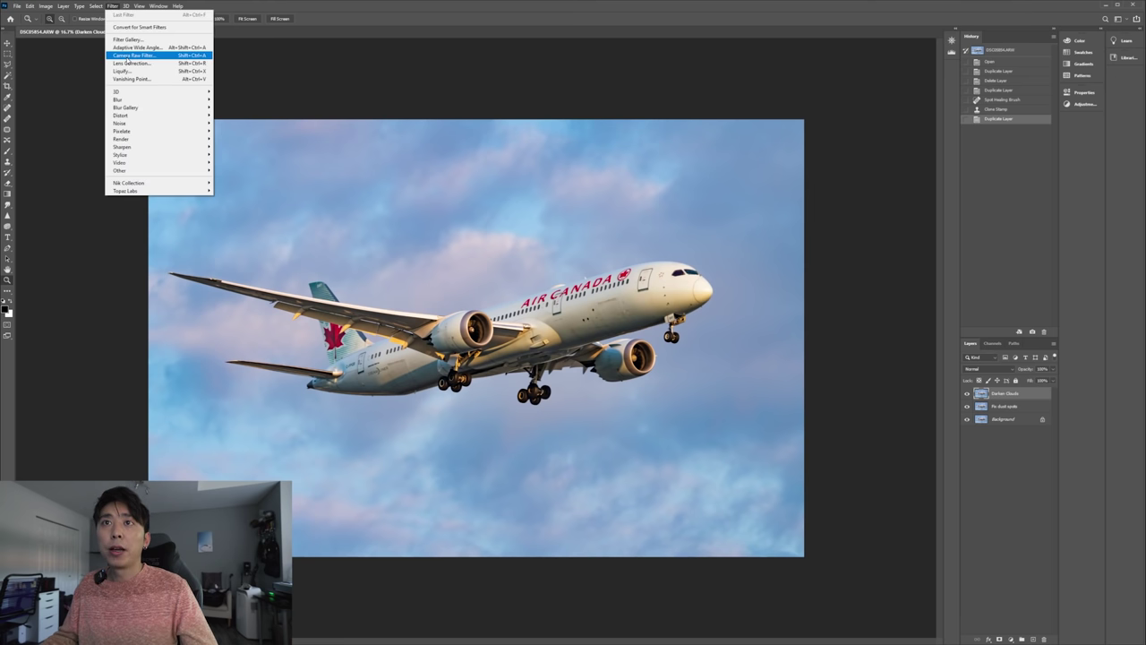
{"action": "left_click", "coordinate": [160, 60]}
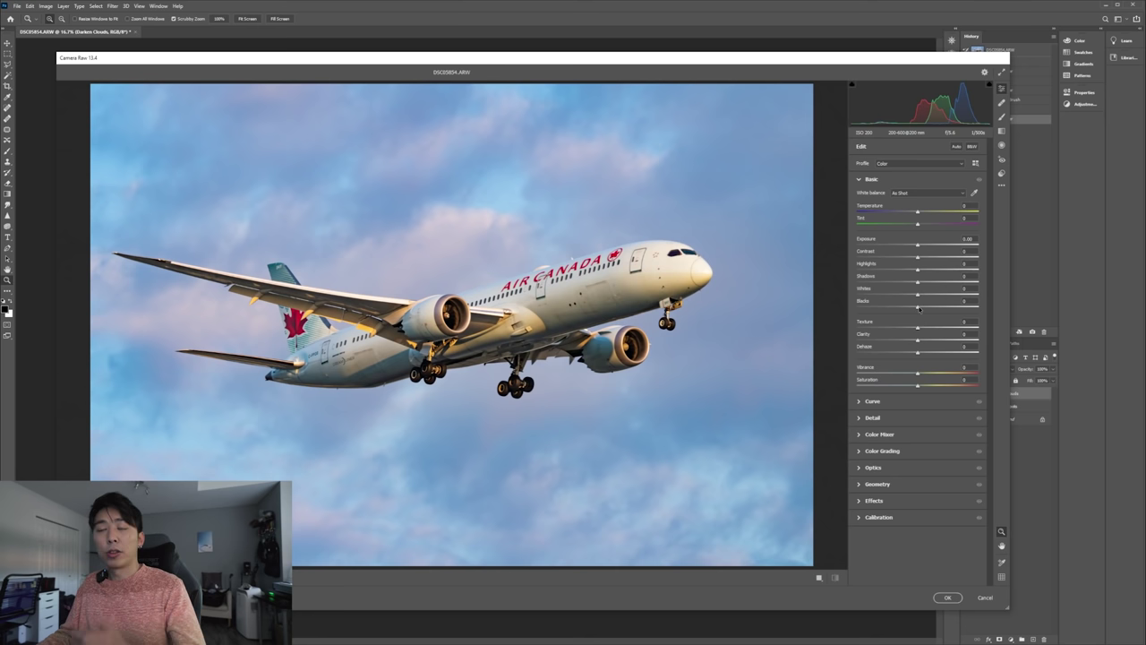
{"action": "left_click", "coordinate": [1002, 132]}
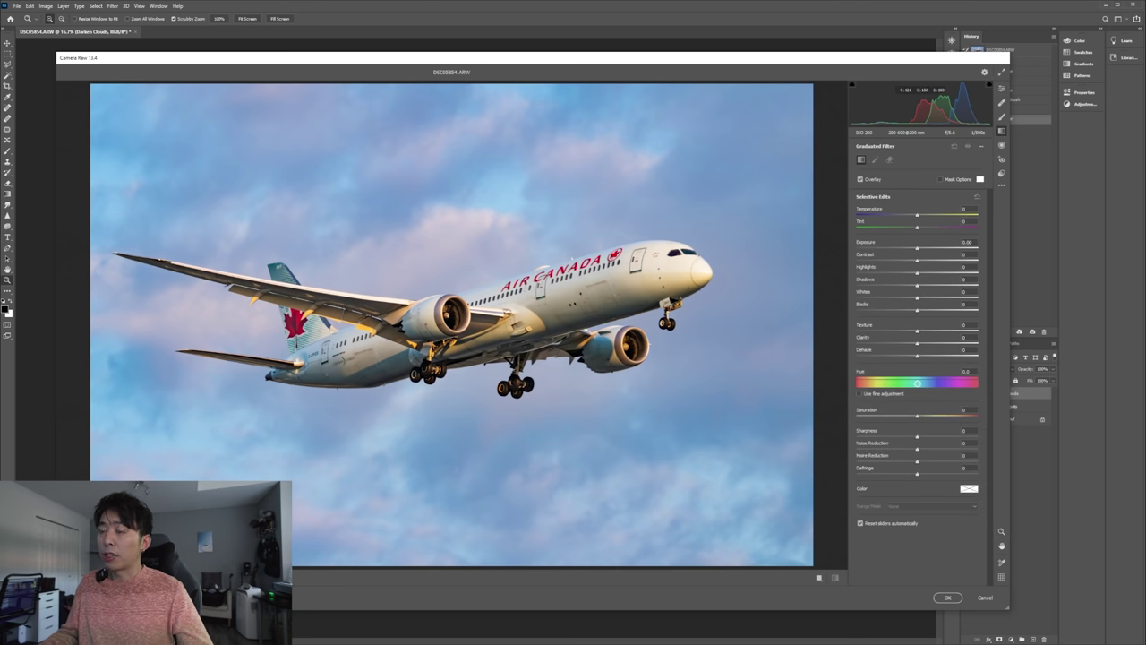
{"action": "left_click_drag", "start_coordinate": [447, 566], "coordinate": [447, 84]}
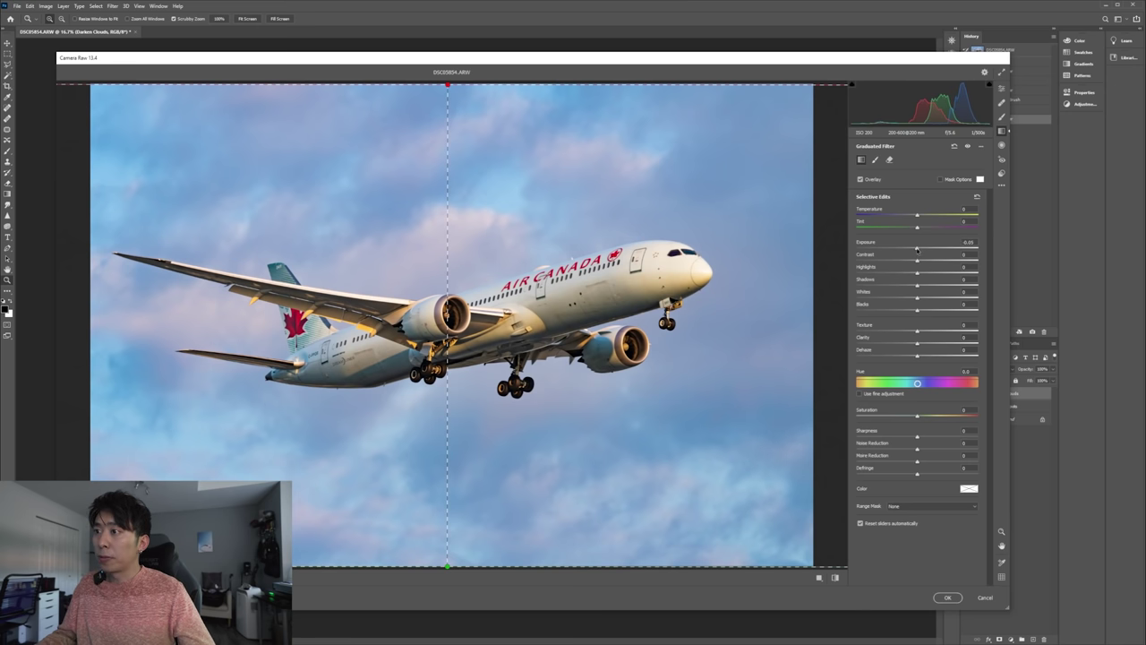
{"action": "left_click_drag", "start_coordinate": [917, 250], "coordinate": [910, 249]}
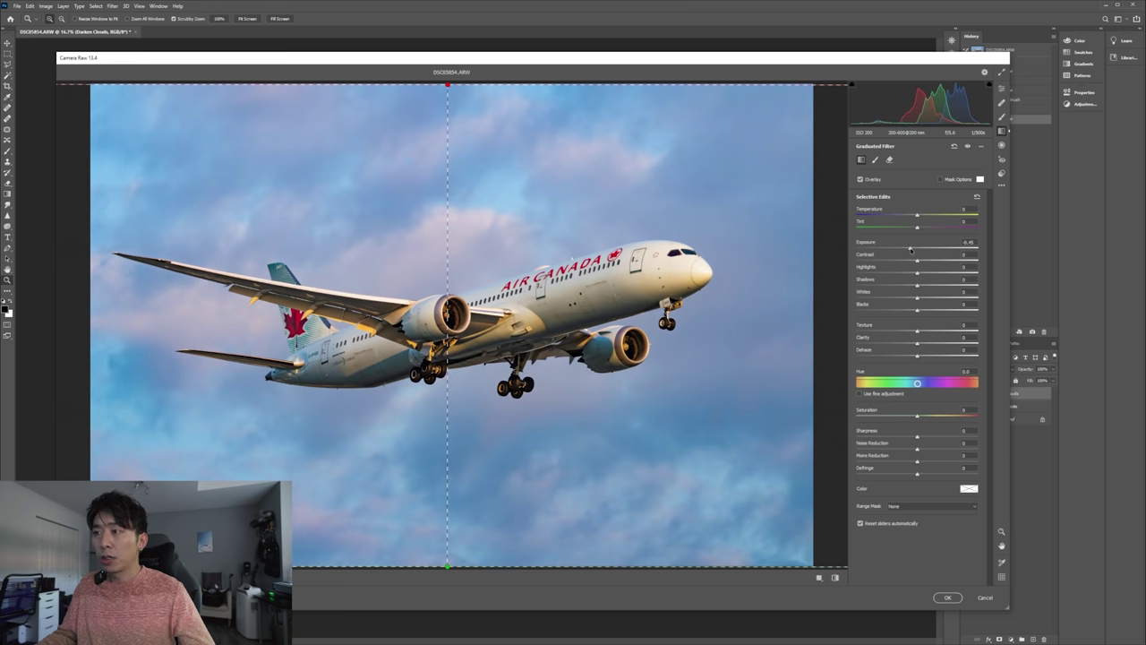
{"action": "left_click_drag", "start_coordinate": [917, 356], "coordinate": [928, 357]}
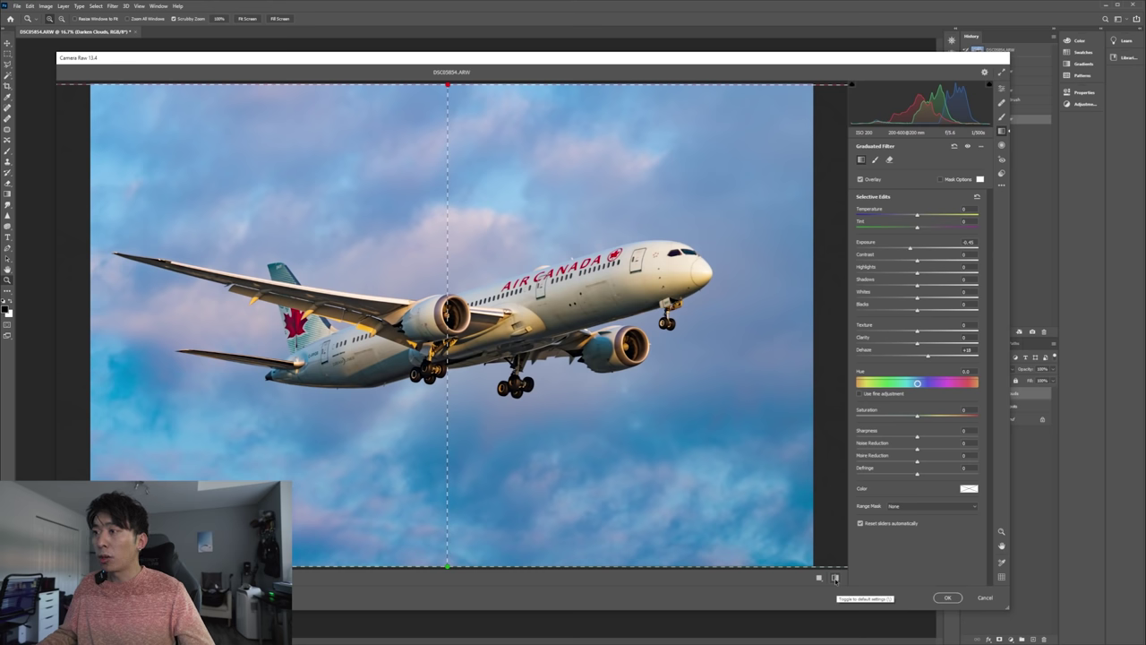
Toggle the graduated filter off and on to compare the sky, leaving it on
{"action": "left_click", "coordinate": [835, 577]}
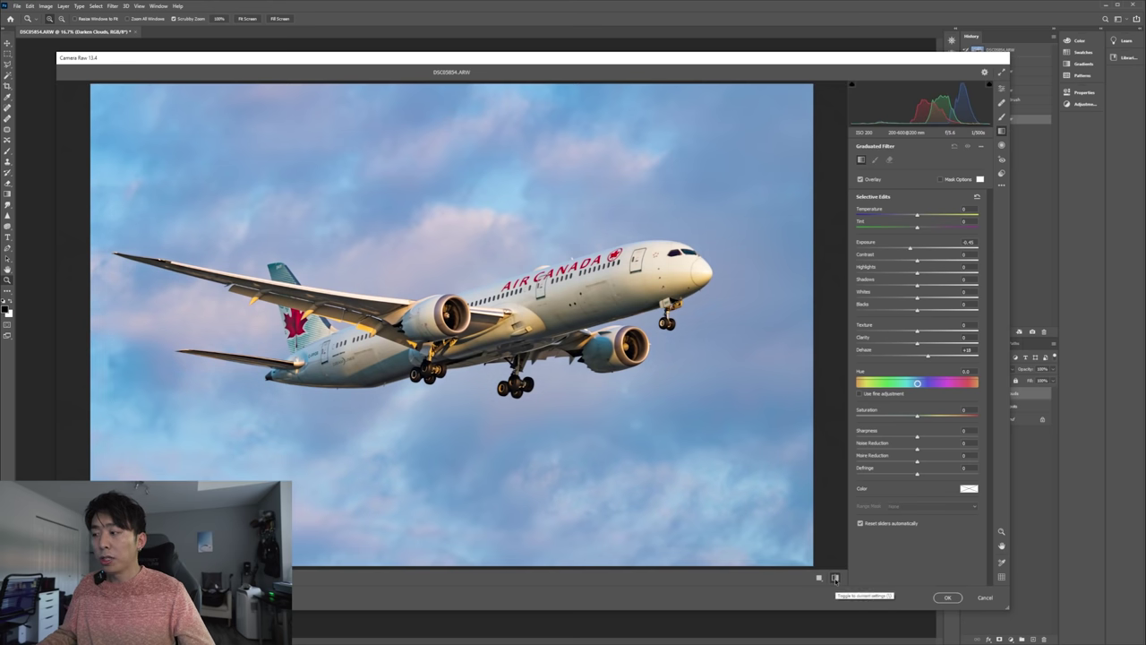
{"action": "left_click", "coordinate": [835, 577]}
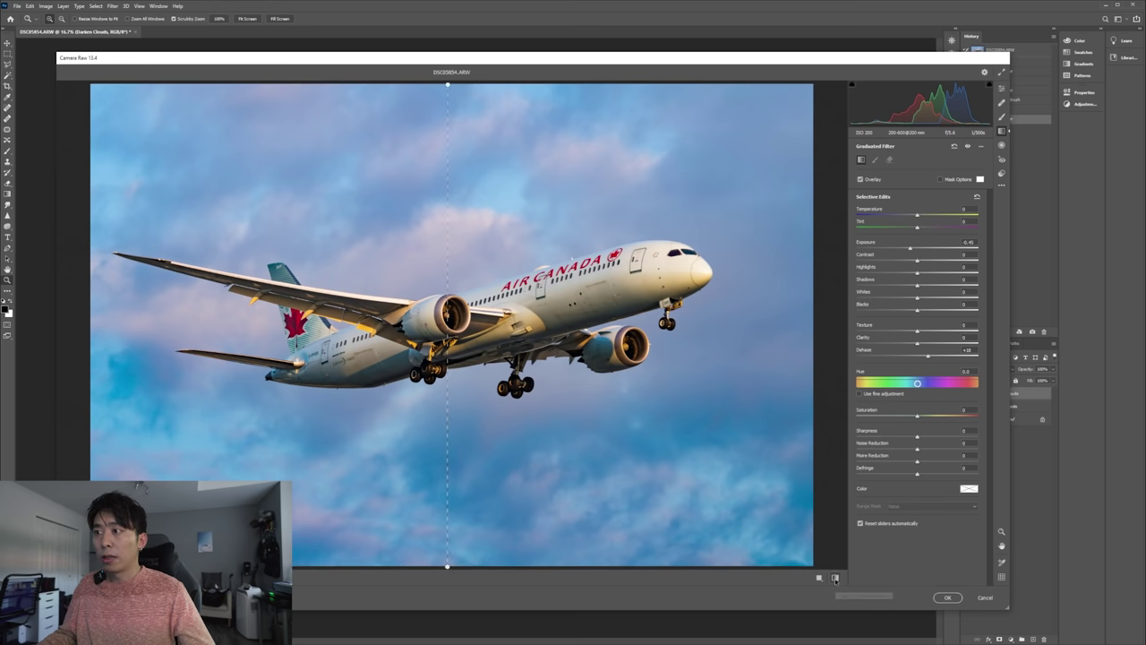
{"action": "left_click", "coordinate": [834, 577]}
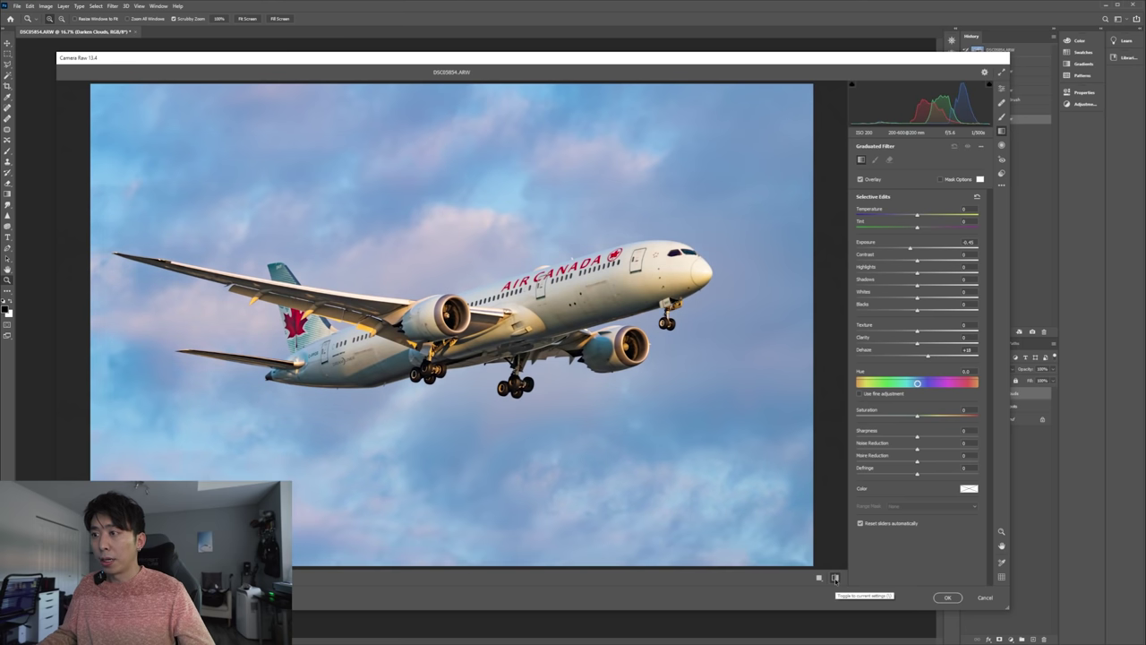
{"action": "left_click", "coordinate": [834, 578]}
{"action": "left_click", "coordinate": [834, 577]}
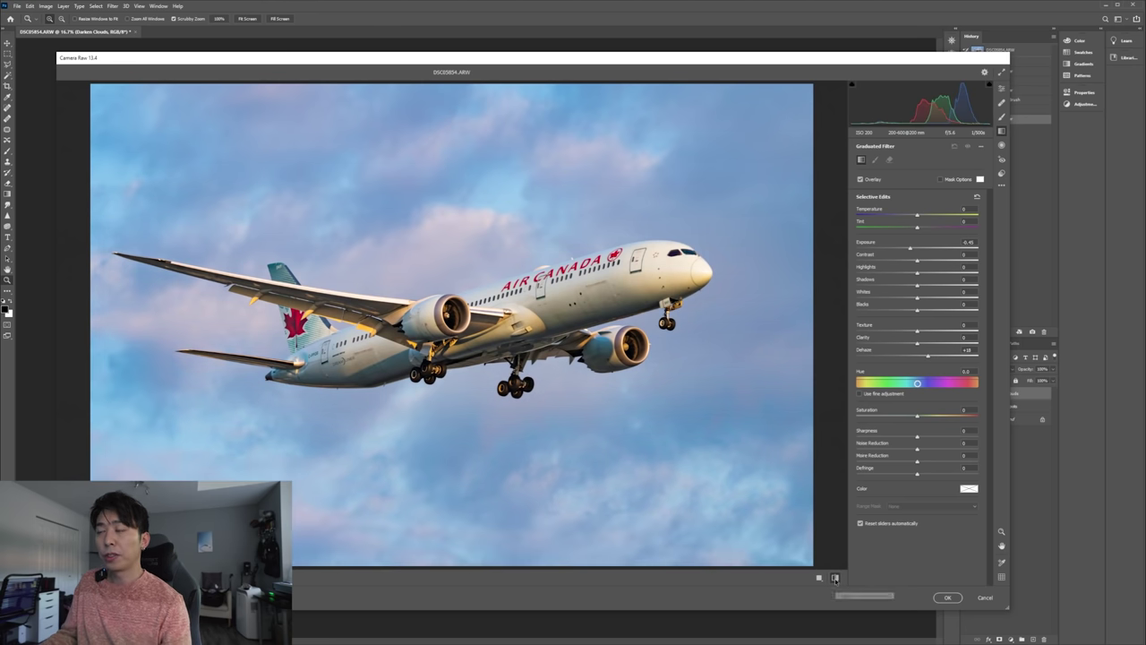
{"action": "key", "text": "p"}
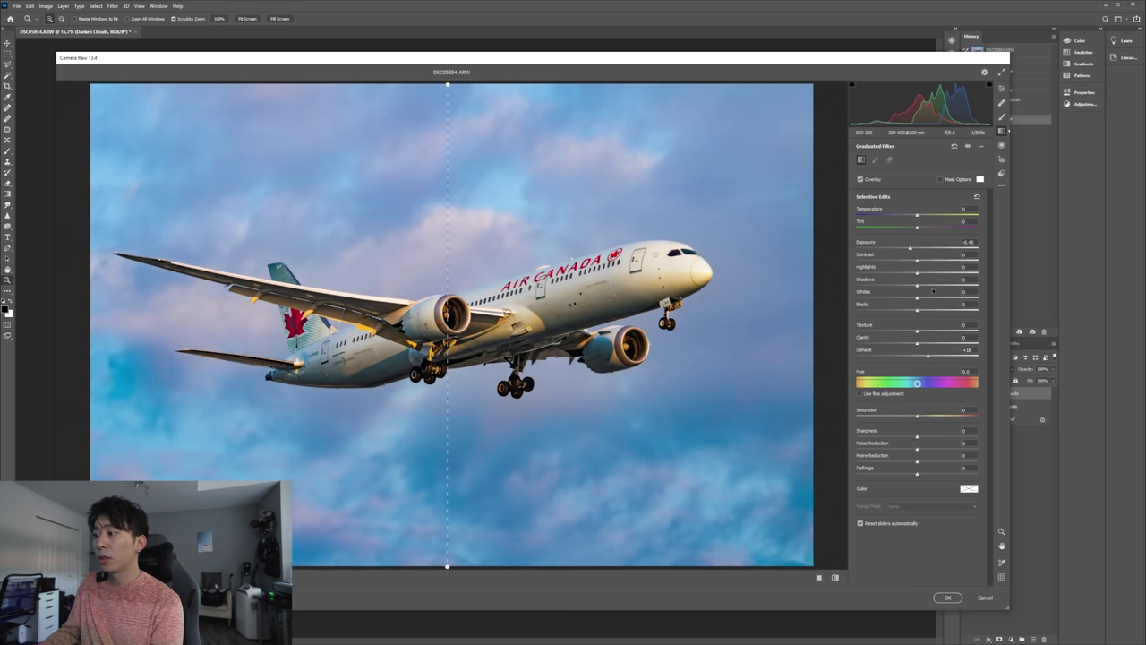
Commit the Camera Raw Filter to Darken Clouds and toggle the layer's visibility to compare
{"action": "left_click", "coordinate": [947, 598]}
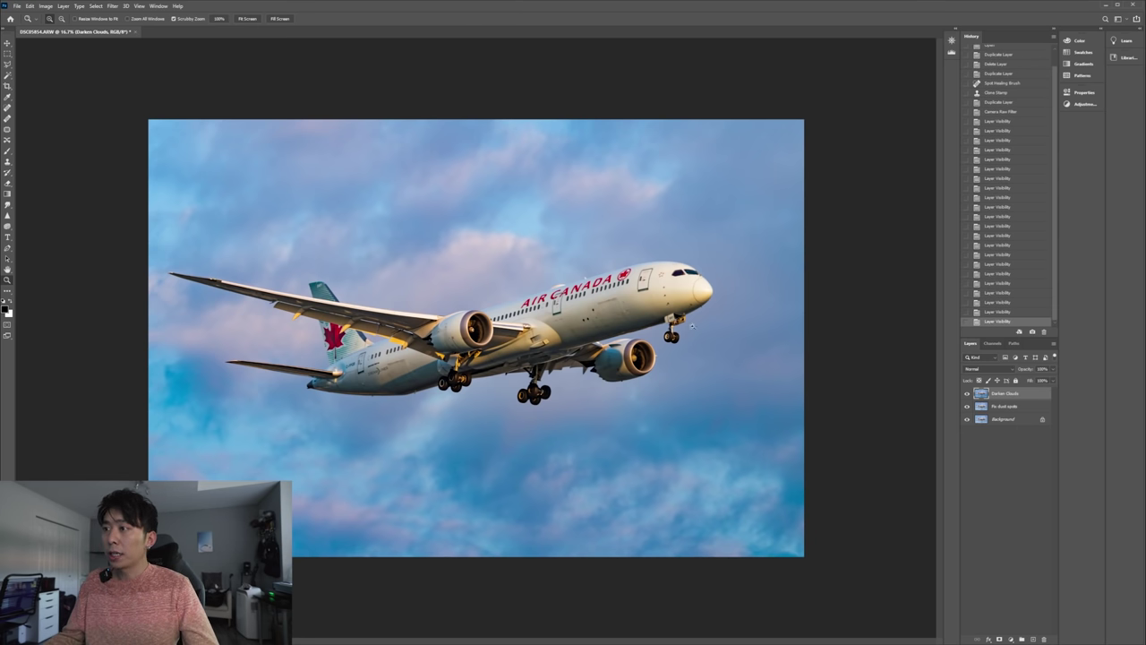
{"action": "left_click", "coordinate": [966, 394]}
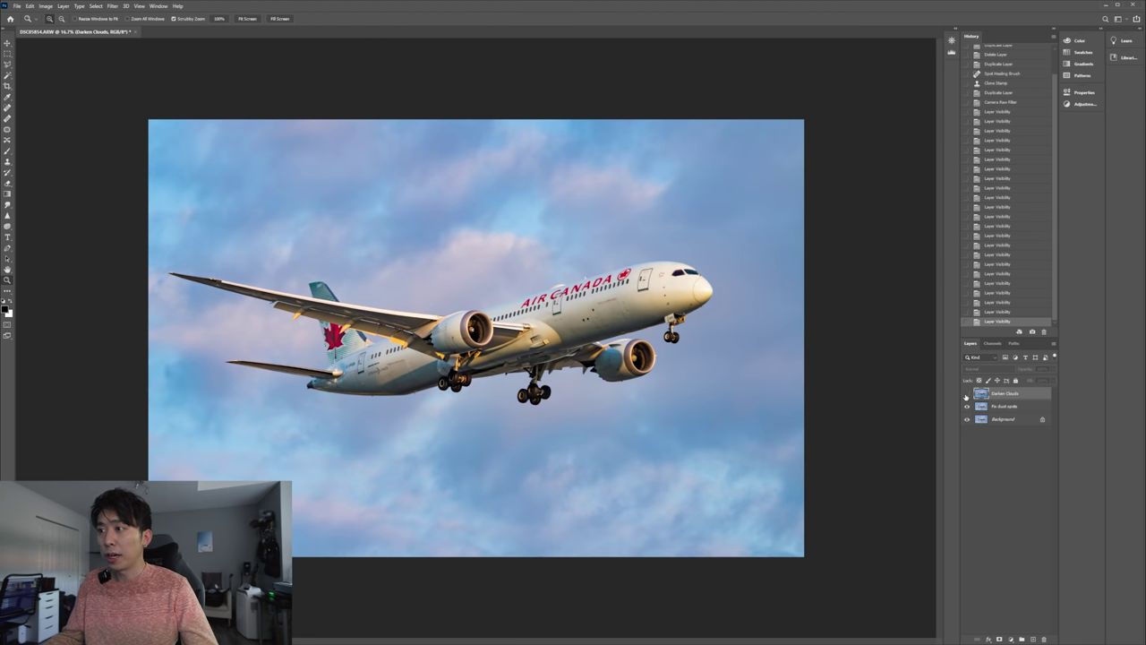
{"action": "left_click", "coordinate": [966, 394]}
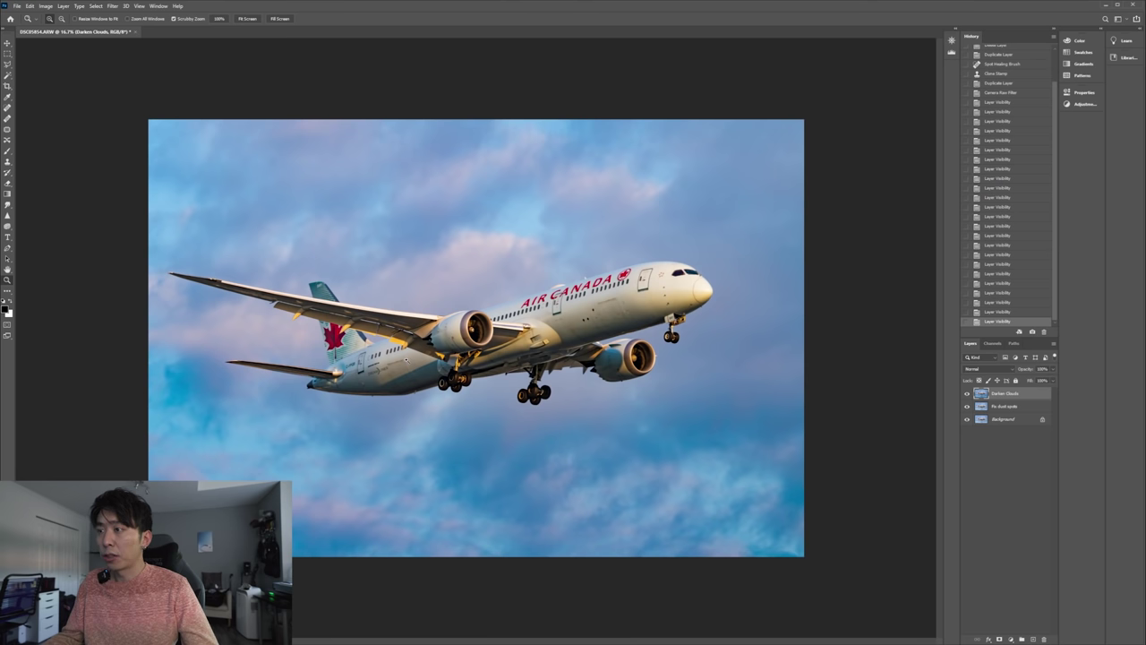
Add a white layer mask to the Darken Clouds layer, redoing it after an undo
{"action": "left_click", "coordinate": [999, 638]}
{"action": "key", "text": "ctrl+z"}
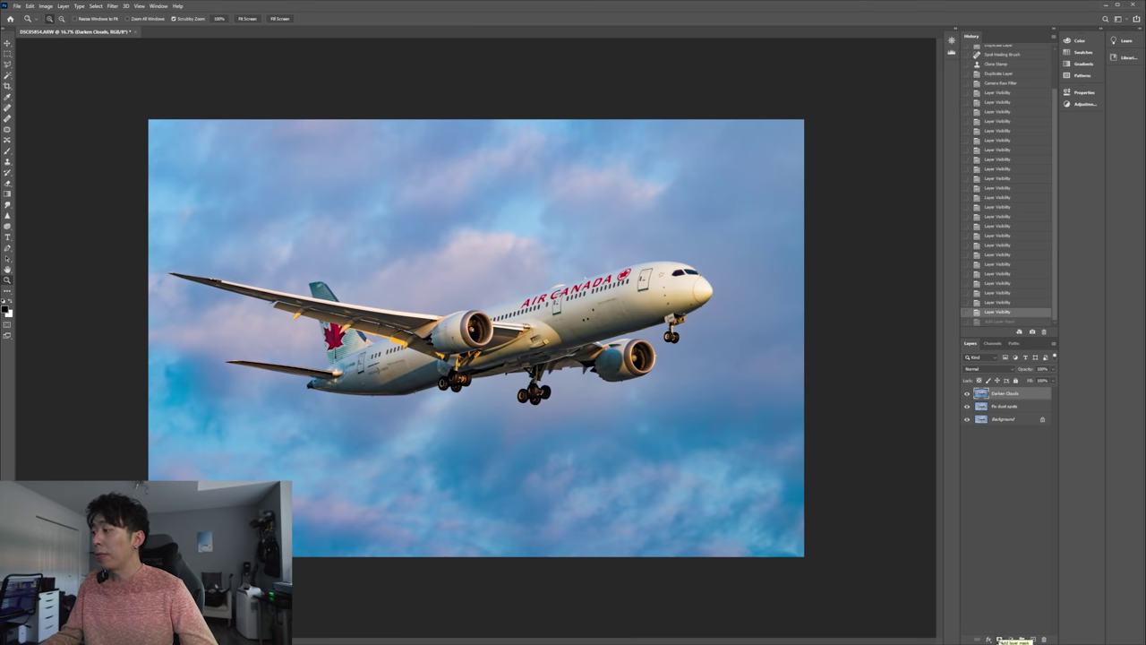
{"action": "left_click", "coordinate": [999, 638]}
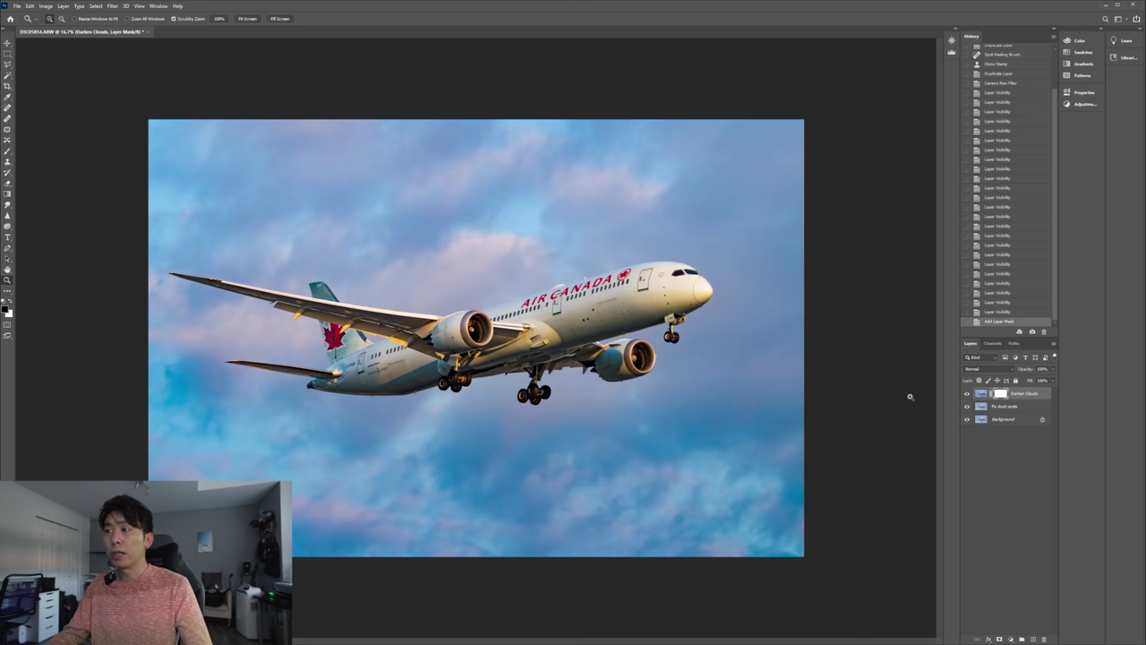
Pick the Brush tool, target the Darken Clouds mask thumbnail, and set the foreground colour to black
{"action": "key", "text": "b"}
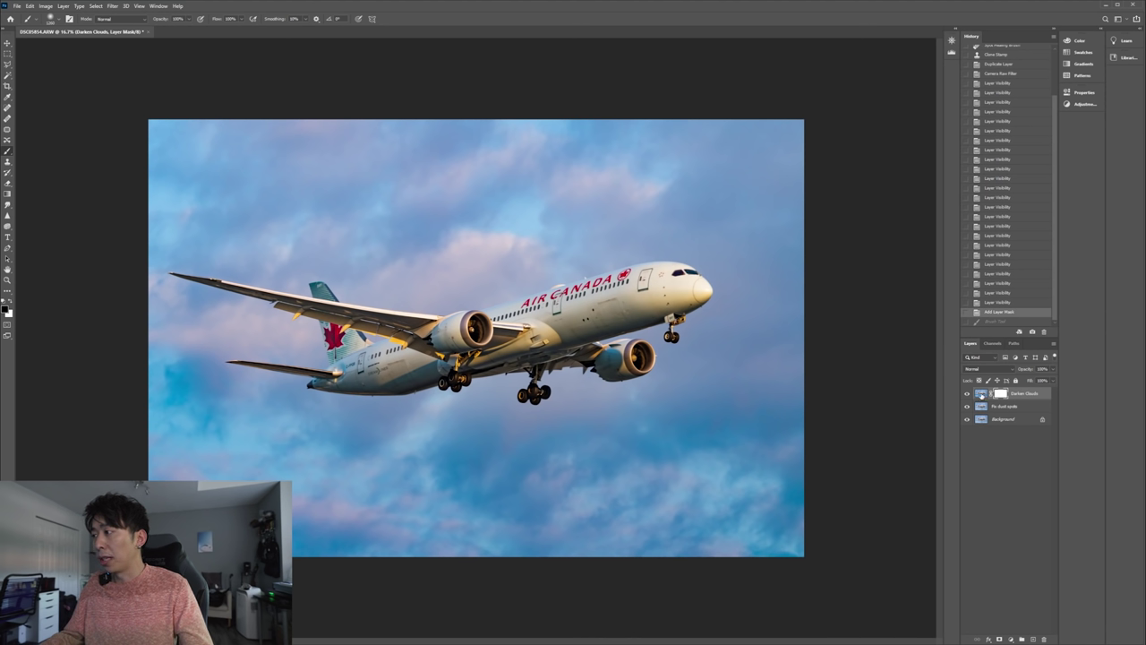
{"action": "left_click", "coordinate": [981, 393]}
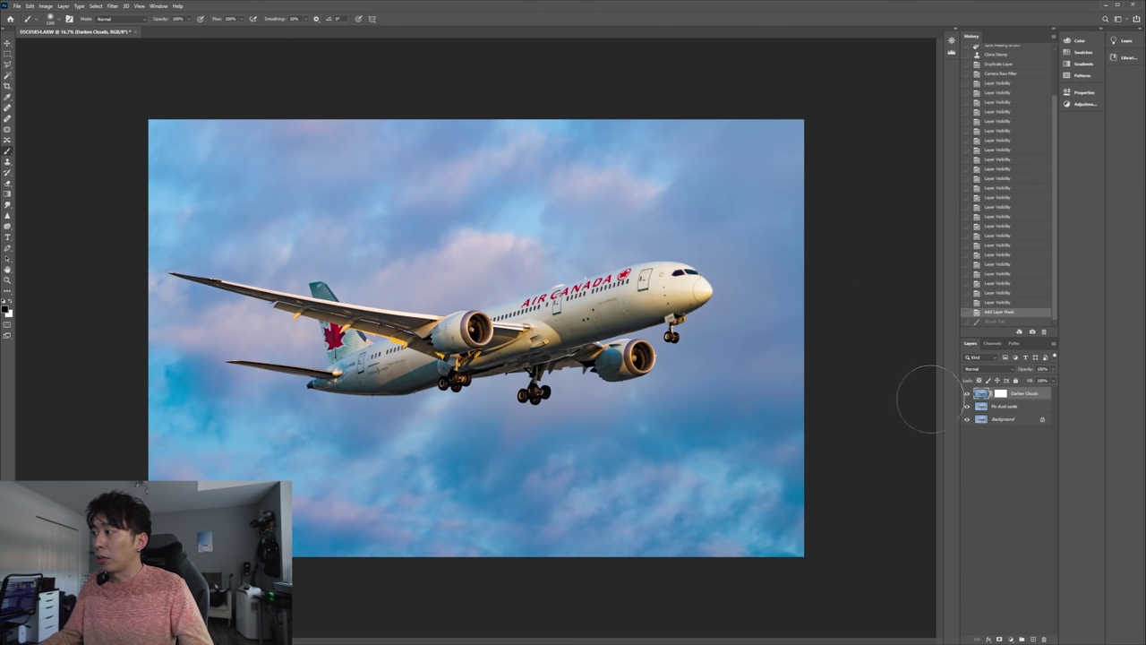
{"action": "left_click", "coordinate": [984, 407]}
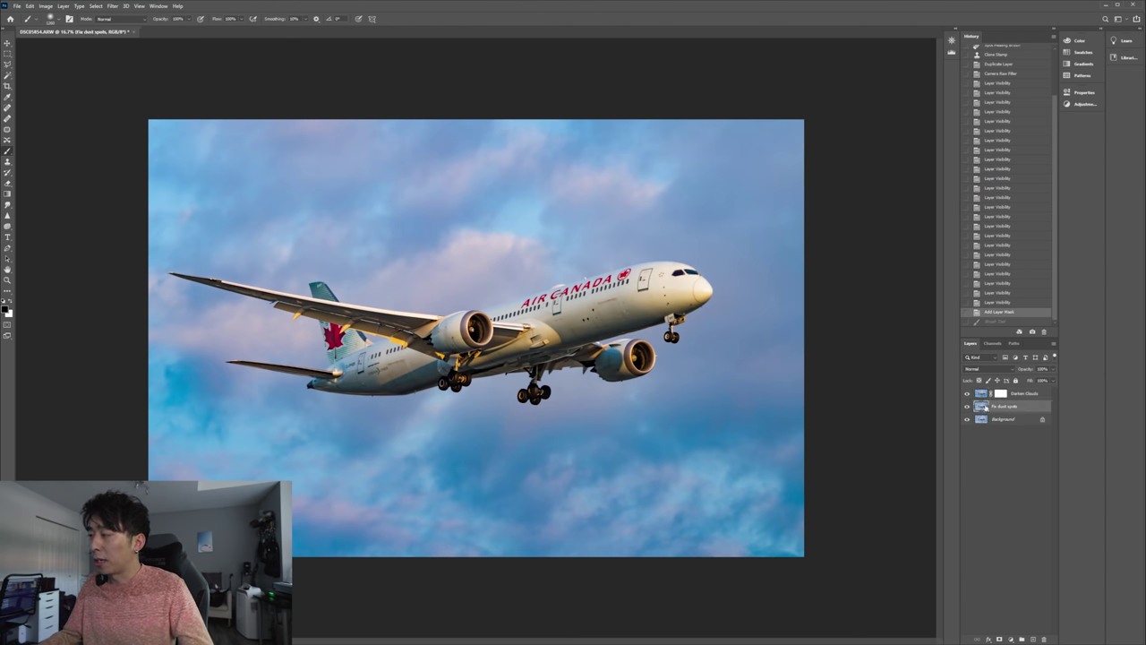
{"action": "left_click", "coordinate": [1000, 394]}
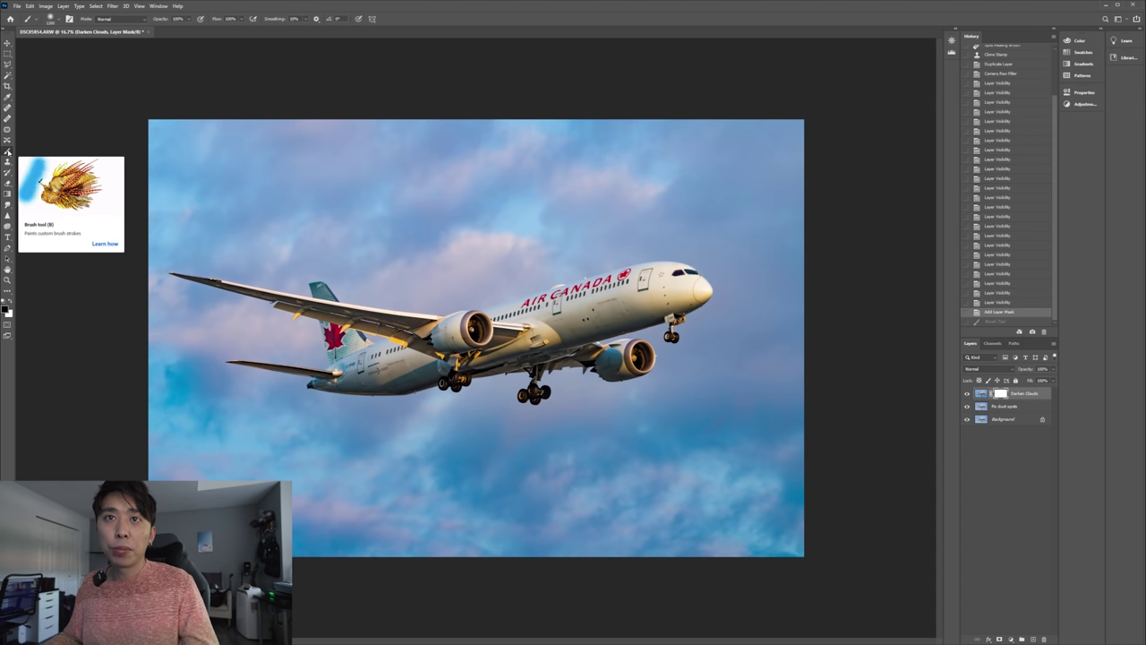
{"action": "left_click", "coordinate": [5, 308]}
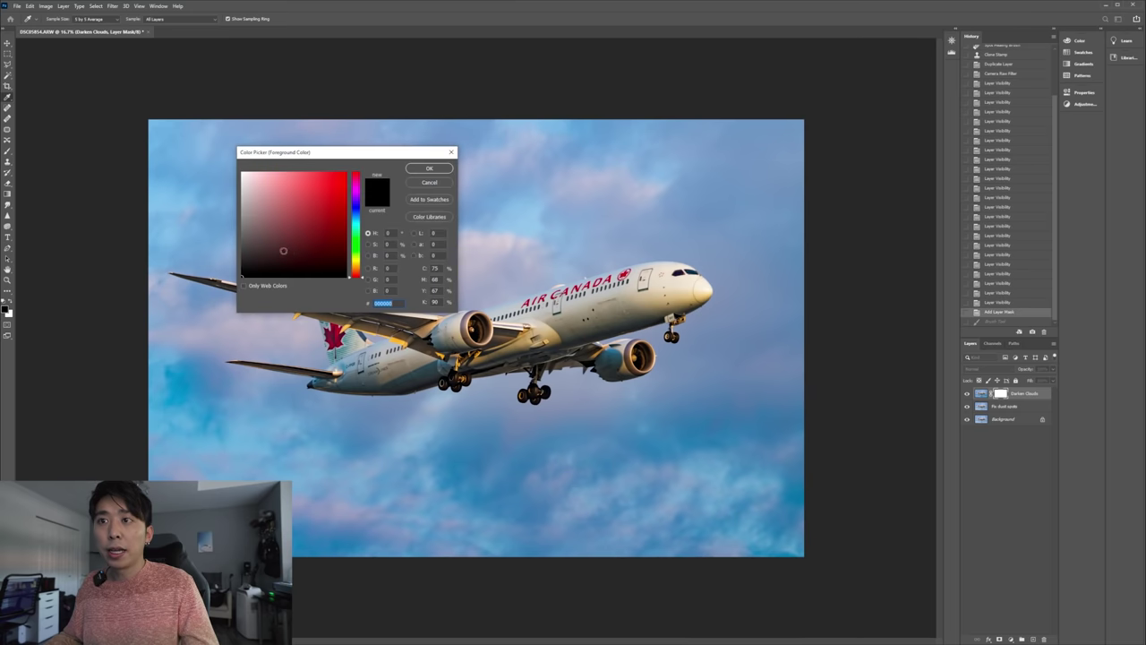
{"action": "left_click", "coordinate": [423, 169]}
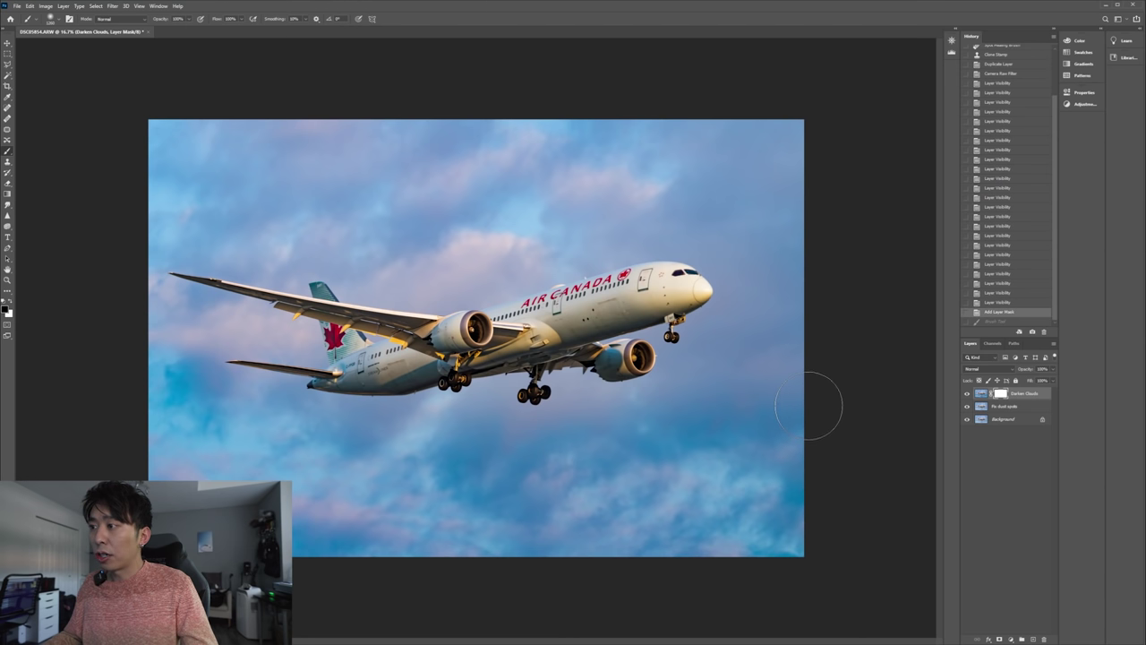
Paint a stroke across the lower-left sky on the mask, then swap the painting colour to white
{"action": "left_click_drag", "start_coordinate": [376, 457], "coordinate": [46, 409]}
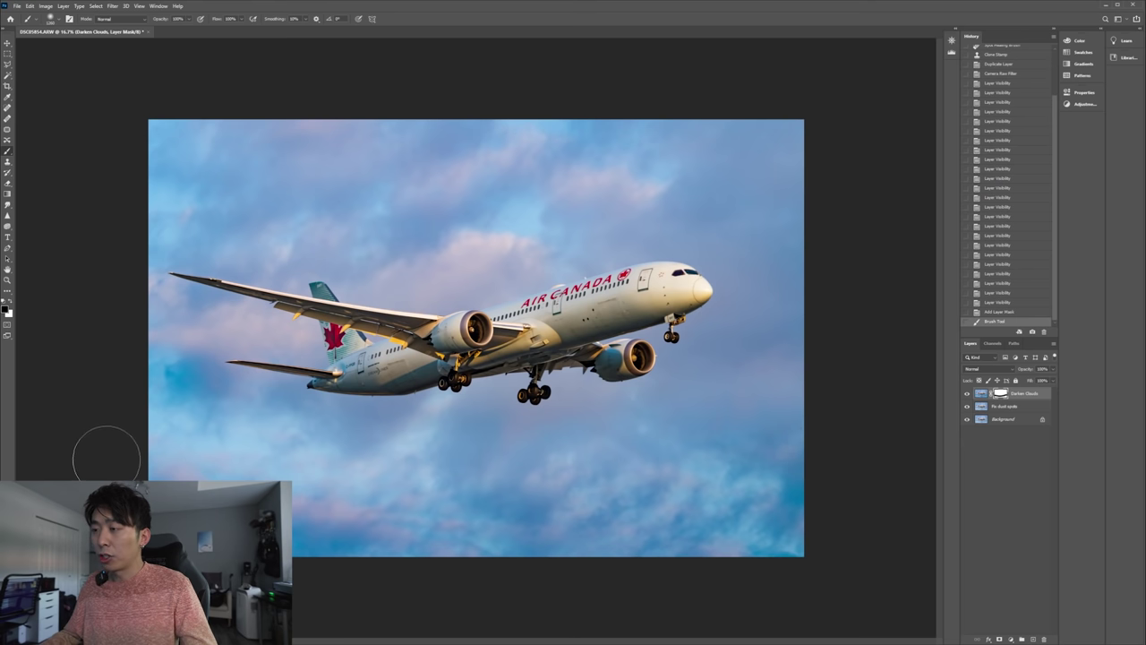
{"action": "left_click", "coordinate": [981, 393]}
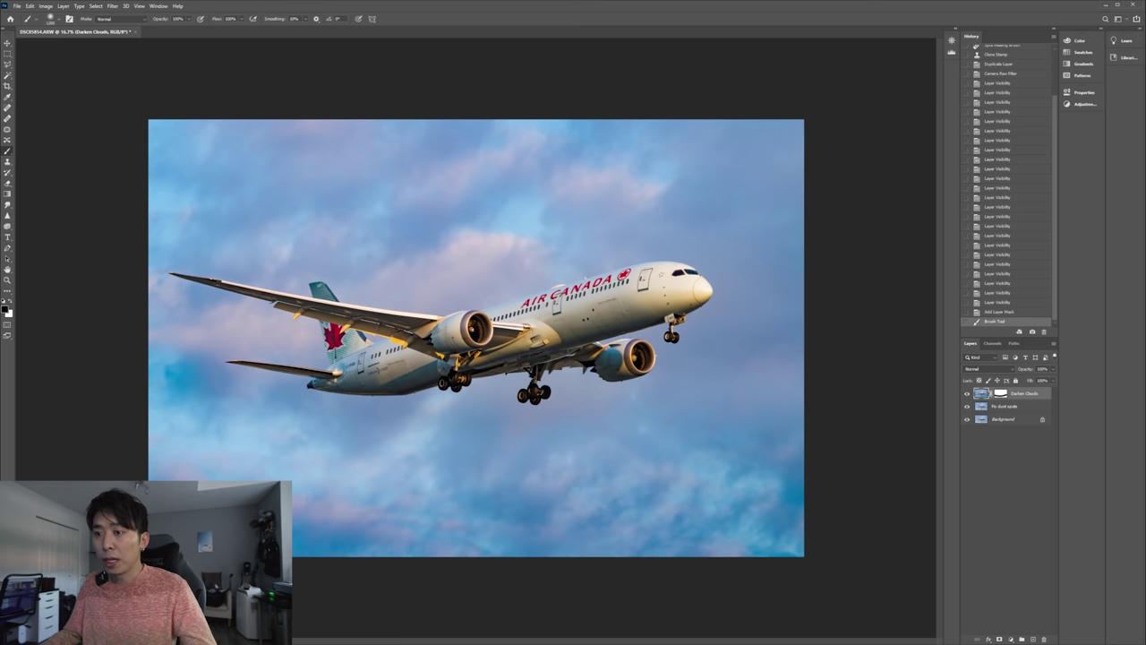
{"action": "left_click", "coordinate": [999, 394]}
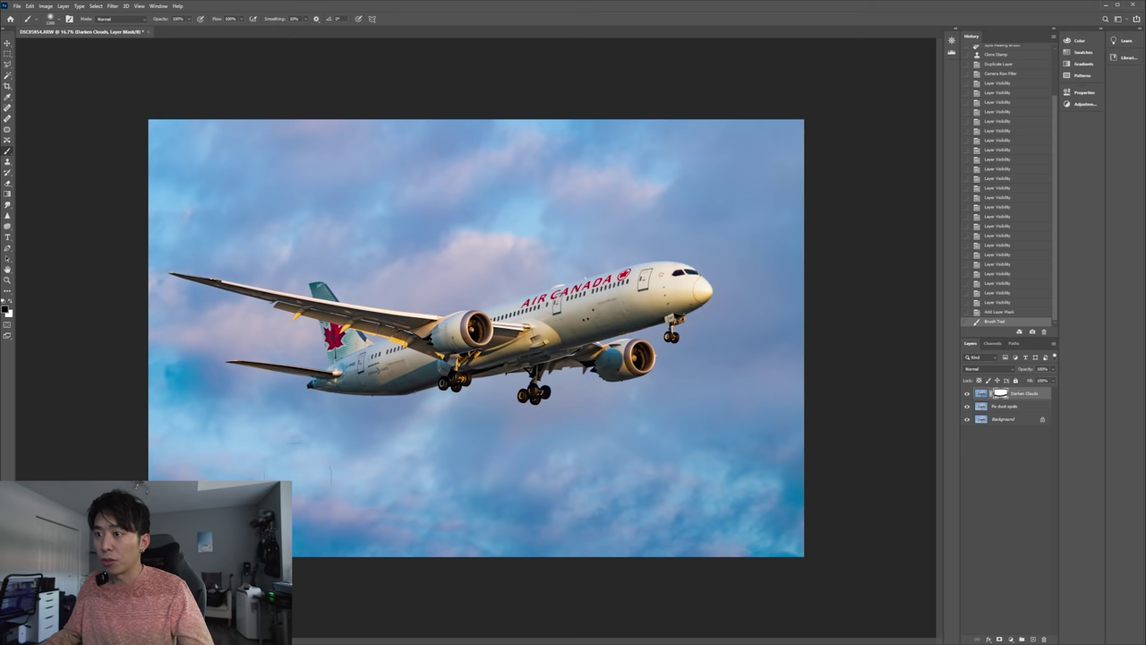
{"action": "left_click", "coordinate": [5, 310]}
{"action": "left_click", "coordinate": [426, 184]}
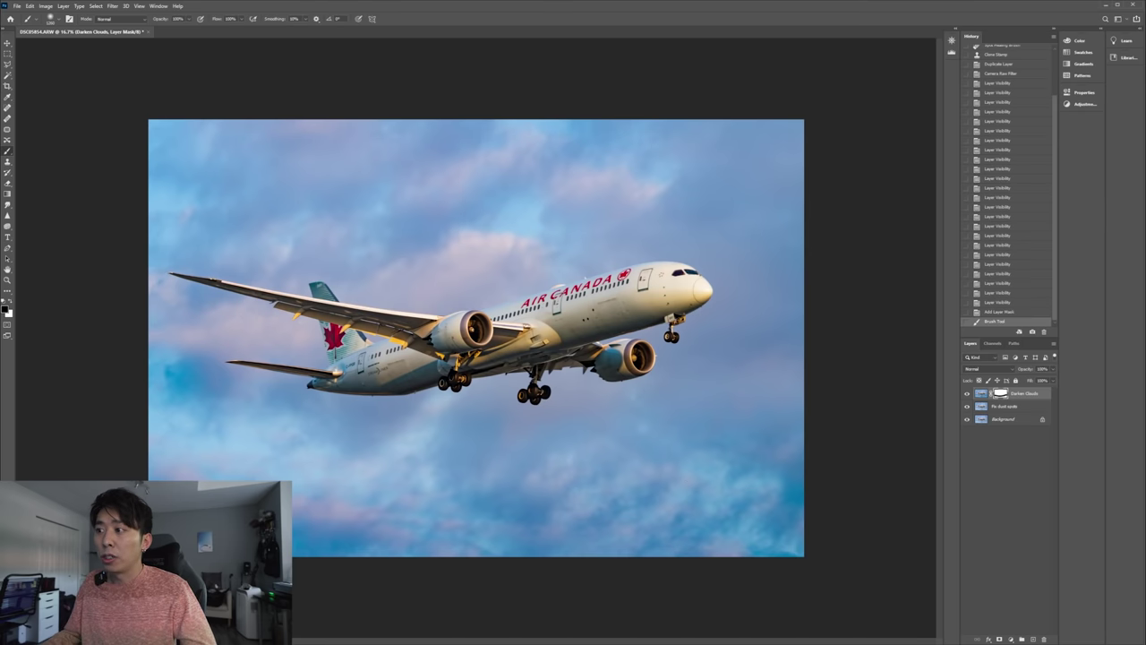
{"action": "key", "text": "x"}
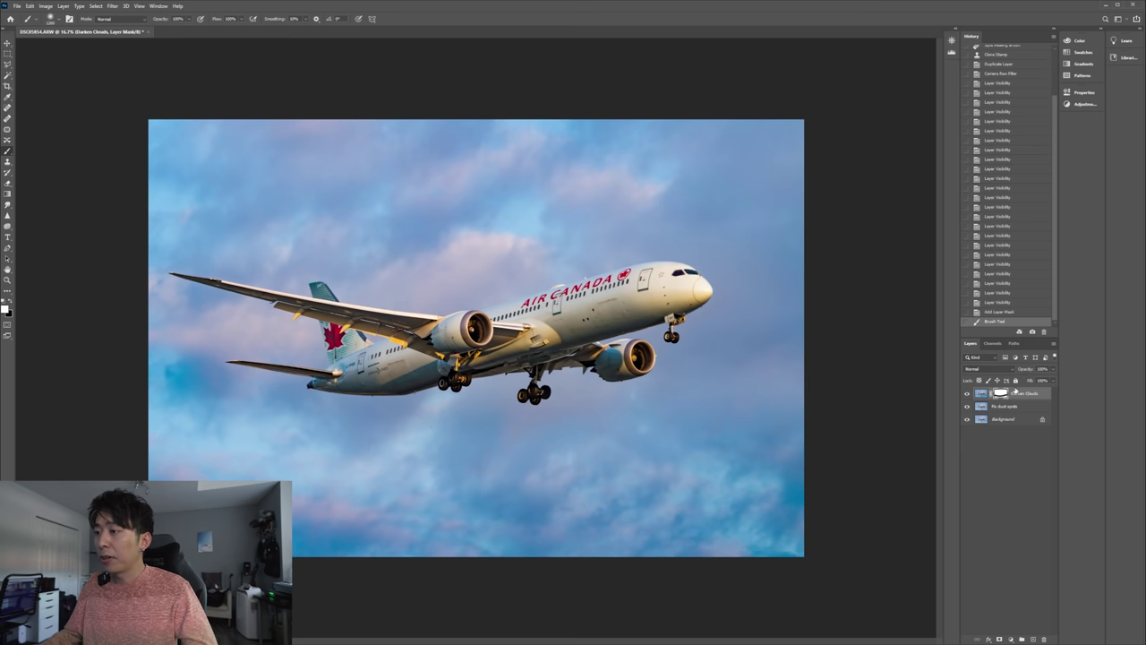
Paint white back around the plane, then undo the brush strokes to the fresh mask
{"action": "mouse_move", "coordinate": [129, 447]}
{"action": "left_mouse_down"}
{"action": "mouse_move", "coordinate": [269, 439]}
{"action": "mouse_move", "coordinate": [84, 417]}
{"action": "mouse_move", "coordinate": [689, 438]}
{"action": "mouse_move", "coordinate": [852, 415]}
{"action": "left_mouse_up"}
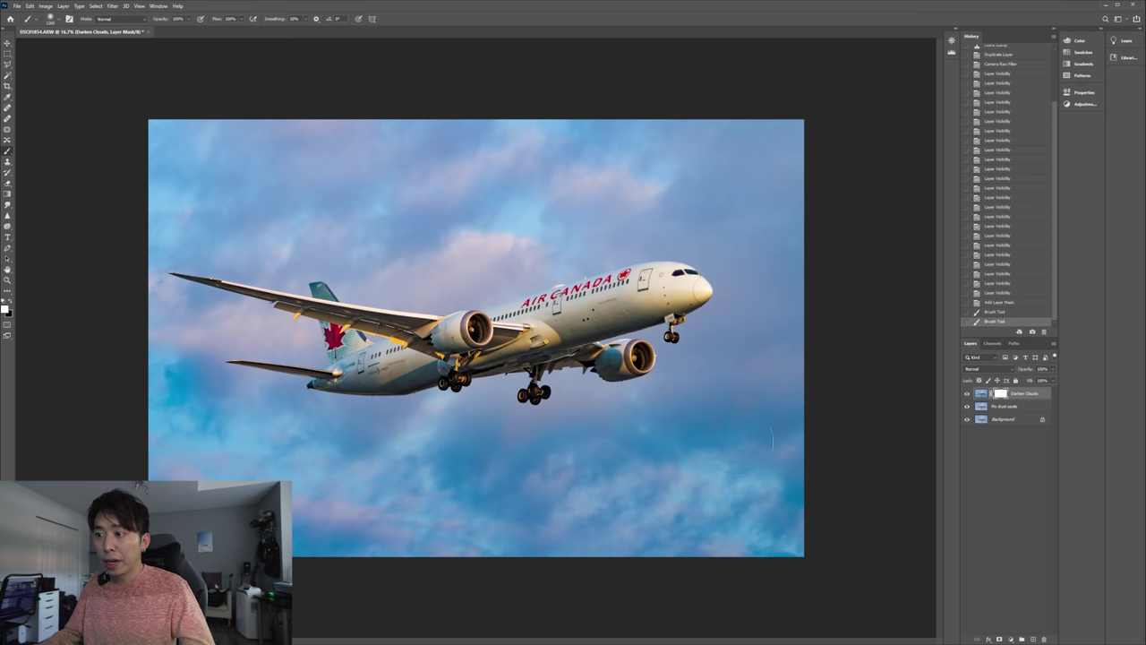
{"action": "left_click", "coordinate": [983, 393]}
{"action": "left_click", "coordinate": [1000, 394]}
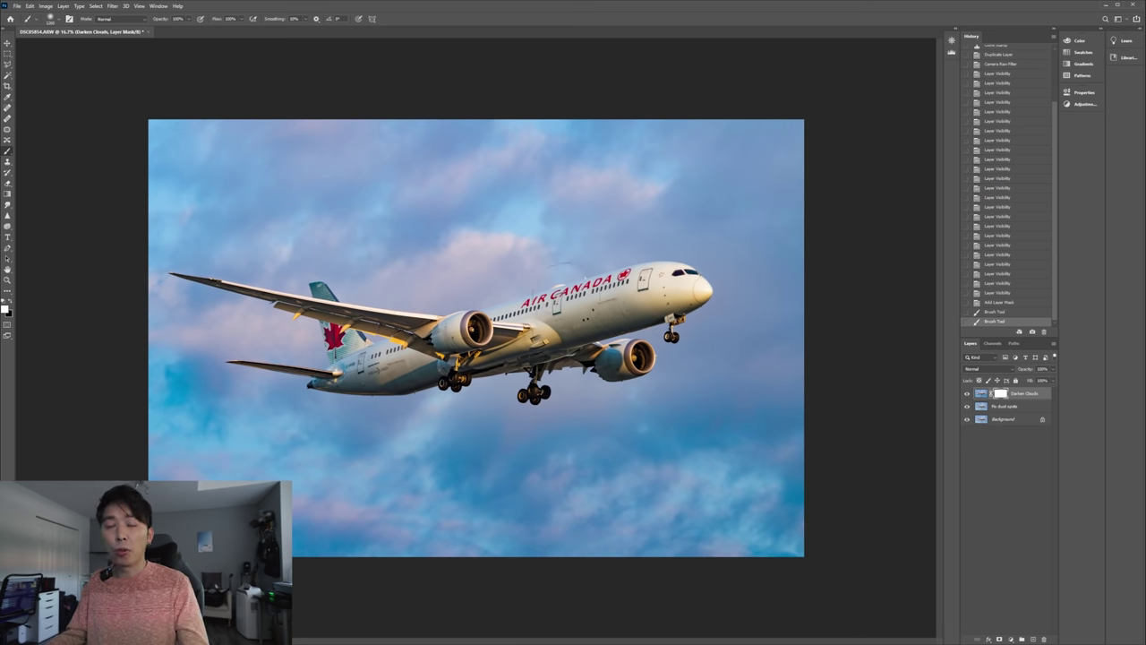
{"action": "key", "text": "ctrl+2"}
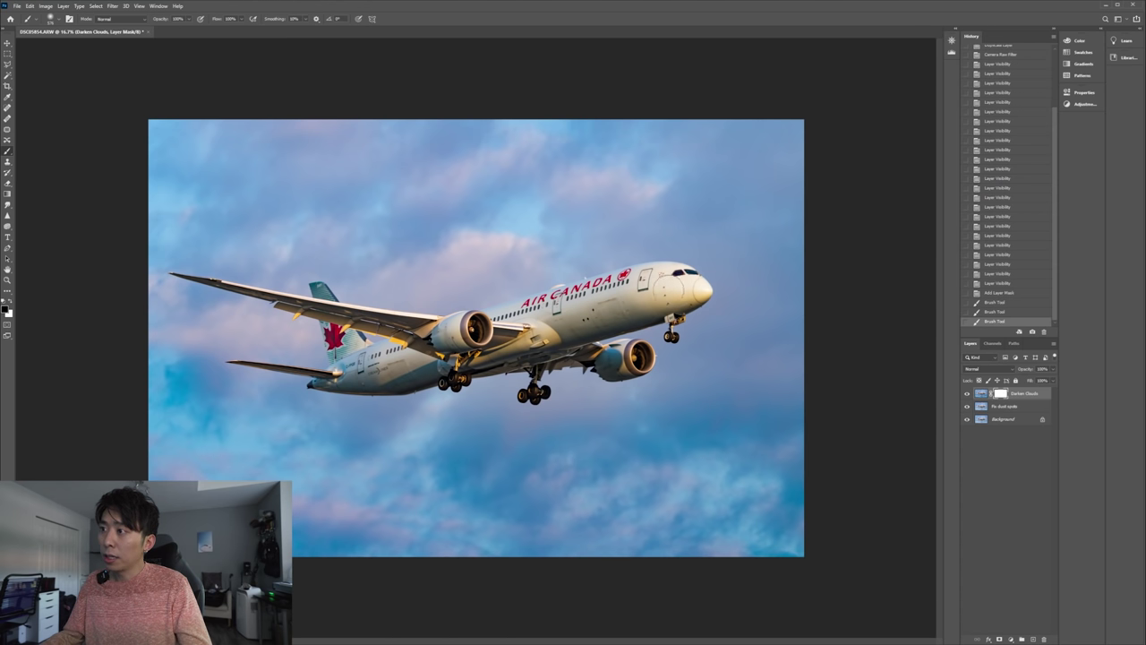
{"action": "key", "text": "ctrl+z"}
{"action": "key", "text": "ctrl+z"}
{"action": "key", "text": "ctrl+z"}
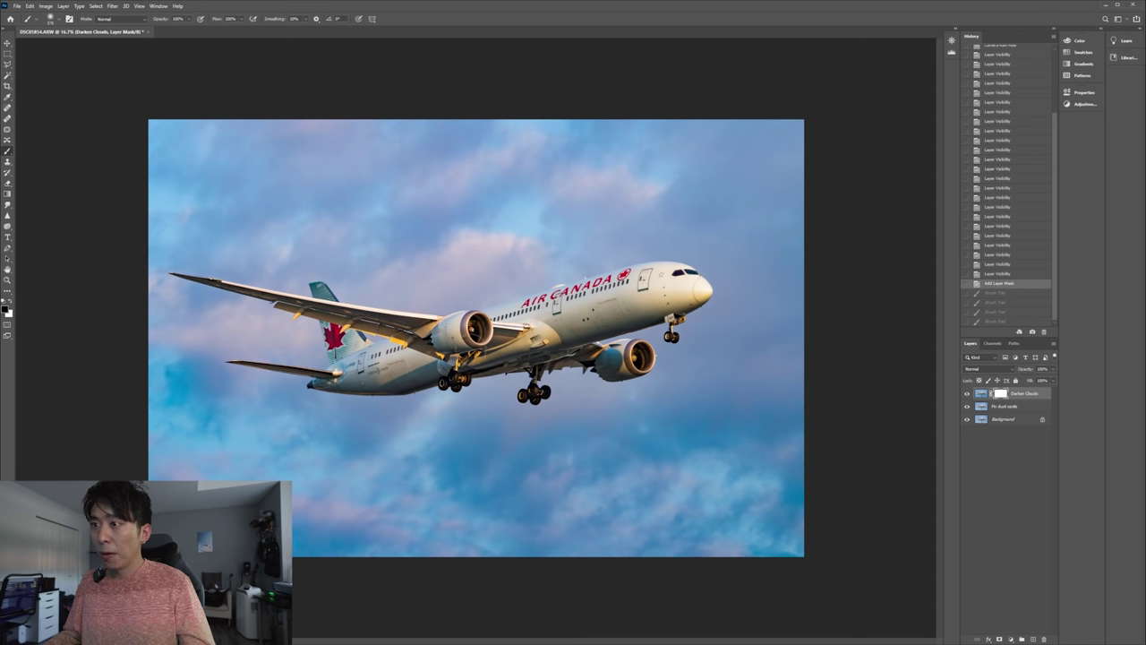
Paint black over the plane's fuselage, nose and belly on the mask, then toggle Darken Clouds to compare
{"action": "left_click_drag", "start_coordinate": [427, 362], "coordinate": [353, 383]}
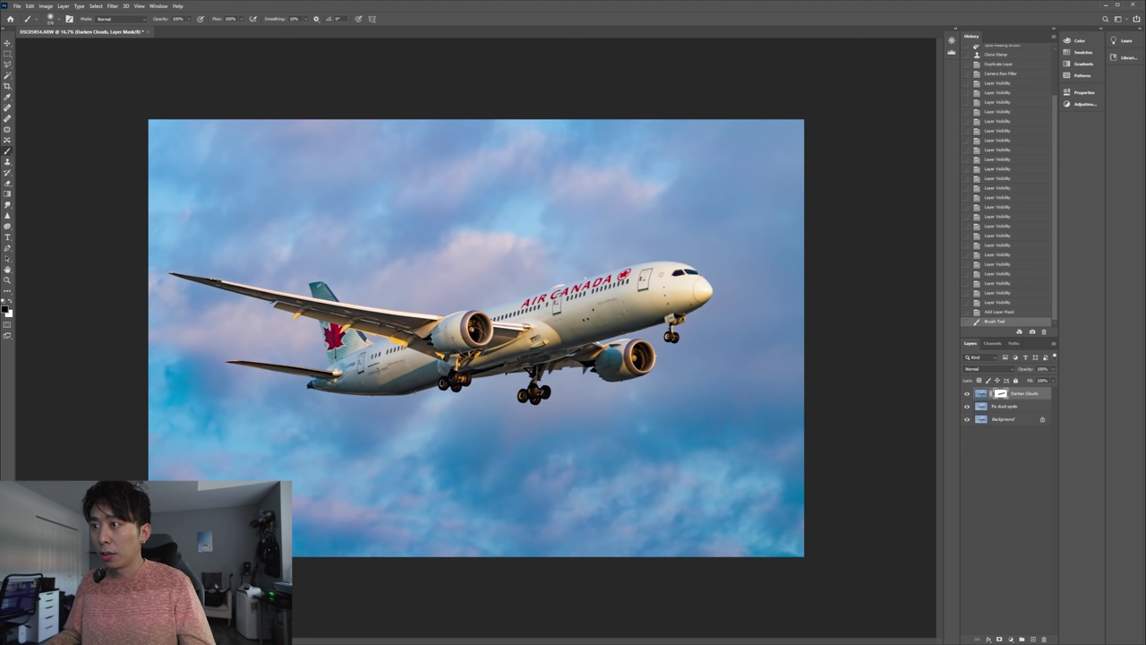
{"action": "left_click_drag", "start_coordinate": [648, 289], "coordinate": [673, 284]}
{"action": "left_click_drag", "start_coordinate": [788, 367], "coordinate": [916, 376]}
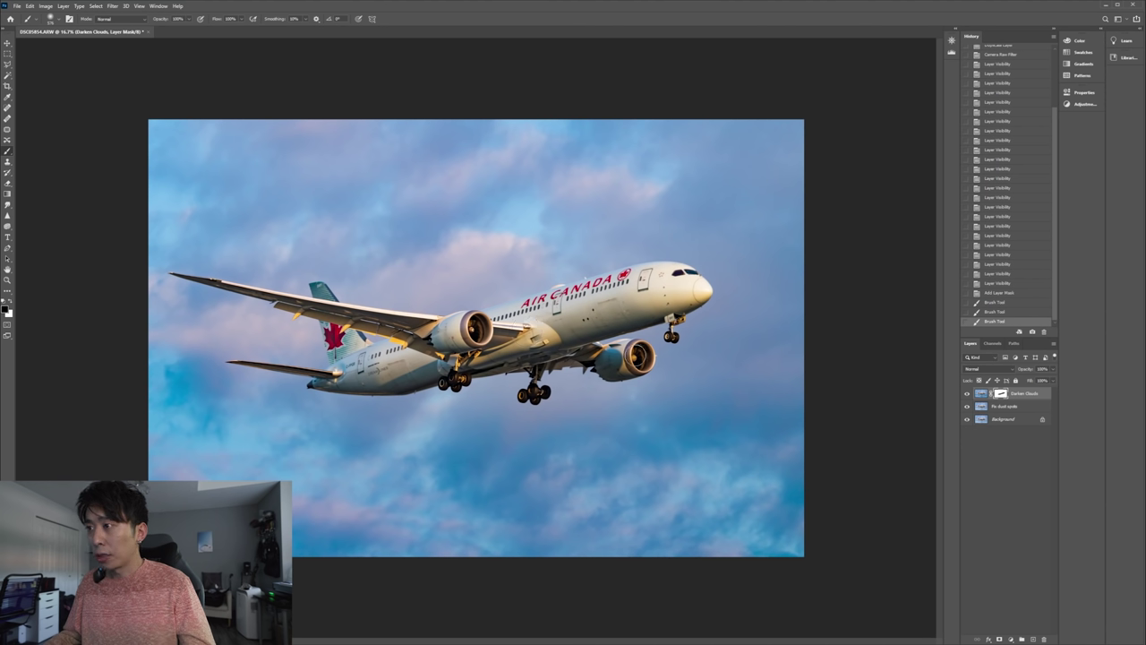
{"action": "mouse_move", "coordinate": [613, 363]}
{"action": "left_mouse_down"}
{"action": "mouse_move", "coordinate": [638, 360]}
{"action": "mouse_move", "coordinate": [615, 363]}
{"action": "left_mouse_up"}
{"action": "mouse_move", "coordinate": [515, 362]}
{"action": "left_mouse_down"}
{"action": "mouse_move", "coordinate": [487, 362]}
{"action": "mouse_move", "coordinate": [557, 356]}
{"action": "mouse_move", "coordinate": [445, 369]}
{"action": "left_mouse_up"}
{"action": "left_click", "coordinate": [435, 341]}
{"action": "left_click_drag", "start_coordinate": [635, 322], "coordinate": [540, 349]}
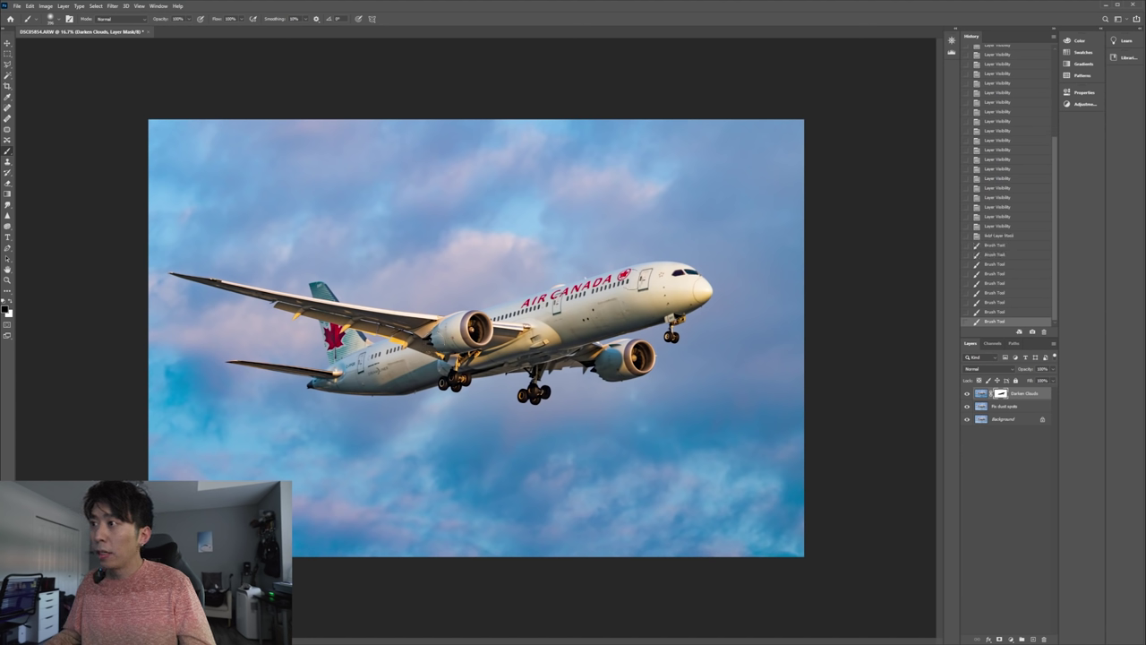
{"action": "left_click_drag", "start_coordinate": [456, 325], "coordinate": [428, 341]}
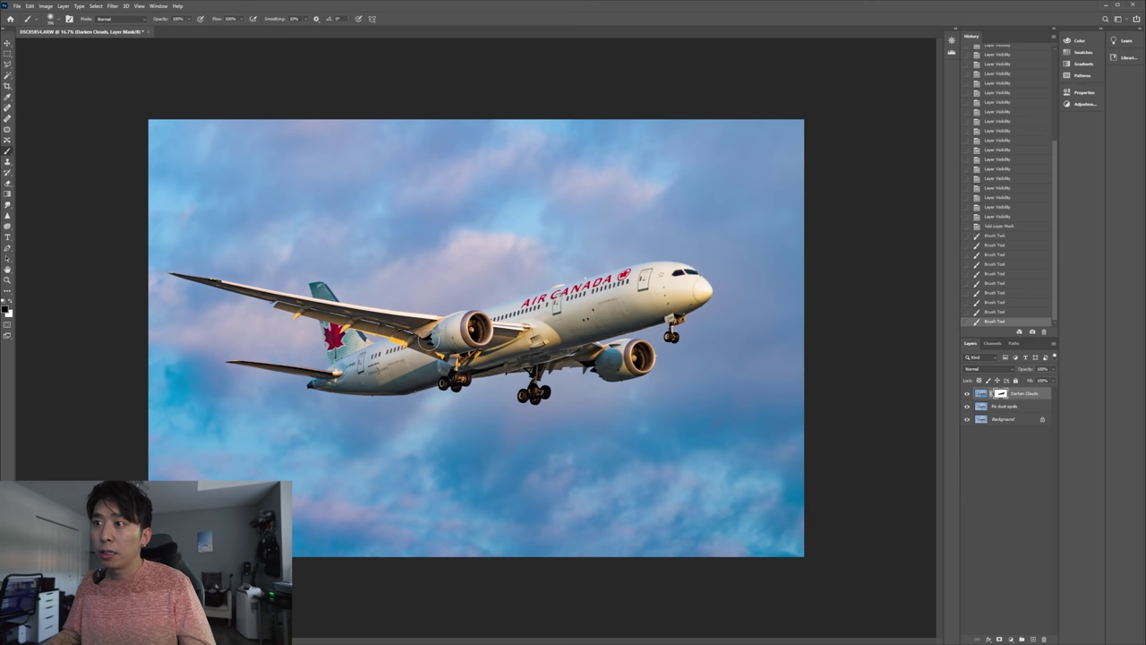
{"action": "left_click", "coordinate": [349, 382]}
{"action": "left_click", "coordinate": [410, 377]}
{"action": "left_click", "coordinate": [966, 394]}
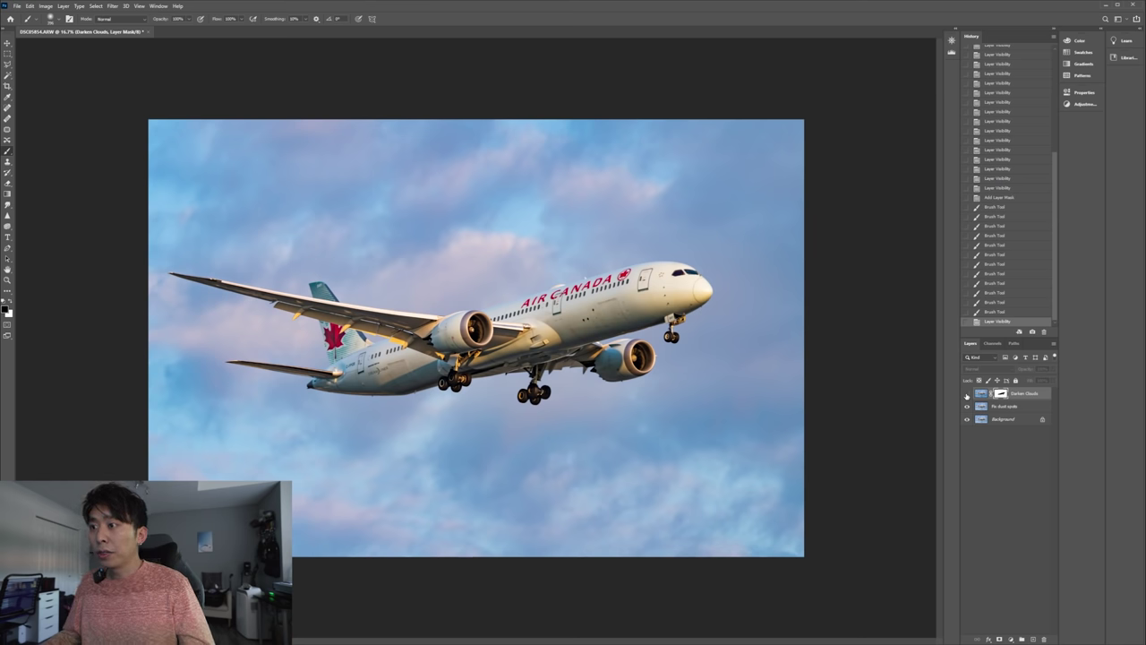
{"action": "left_click", "coordinate": [966, 393]}
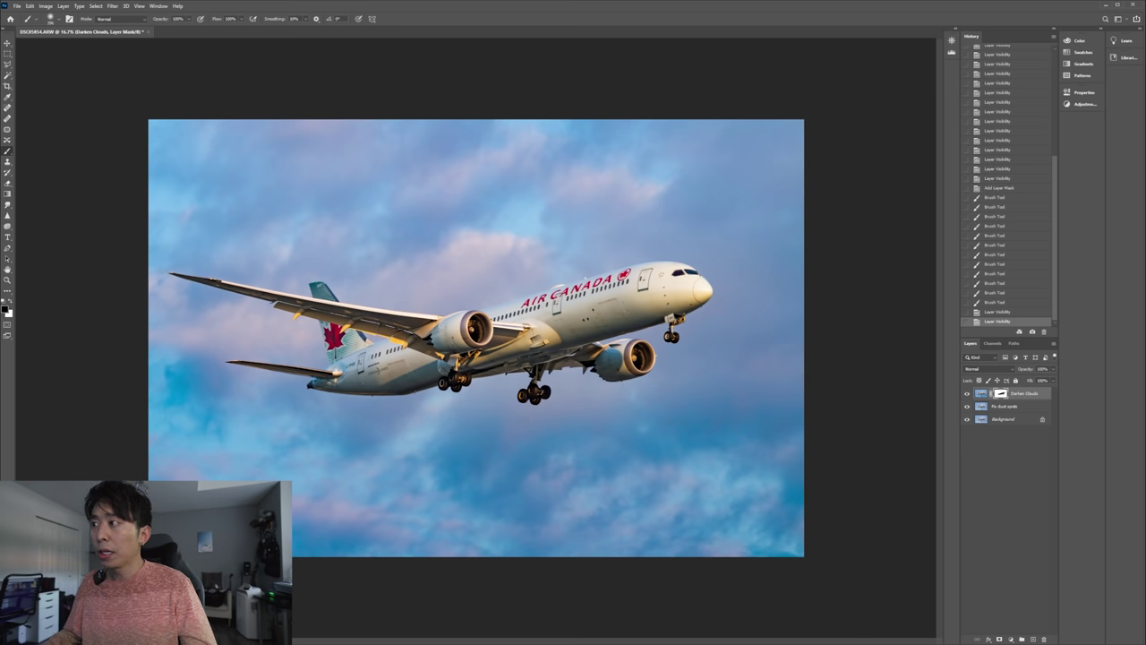
Toggle the Darken Clouds layer's visibility off and on twice to compare the effect
{"action": "left_click", "coordinate": [967, 393]}
{"action": "left_click", "coordinate": [967, 393]}
{"action": "left_click", "coordinate": [967, 393]}
{"action": "left_click", "coordinate": [966, 393]}
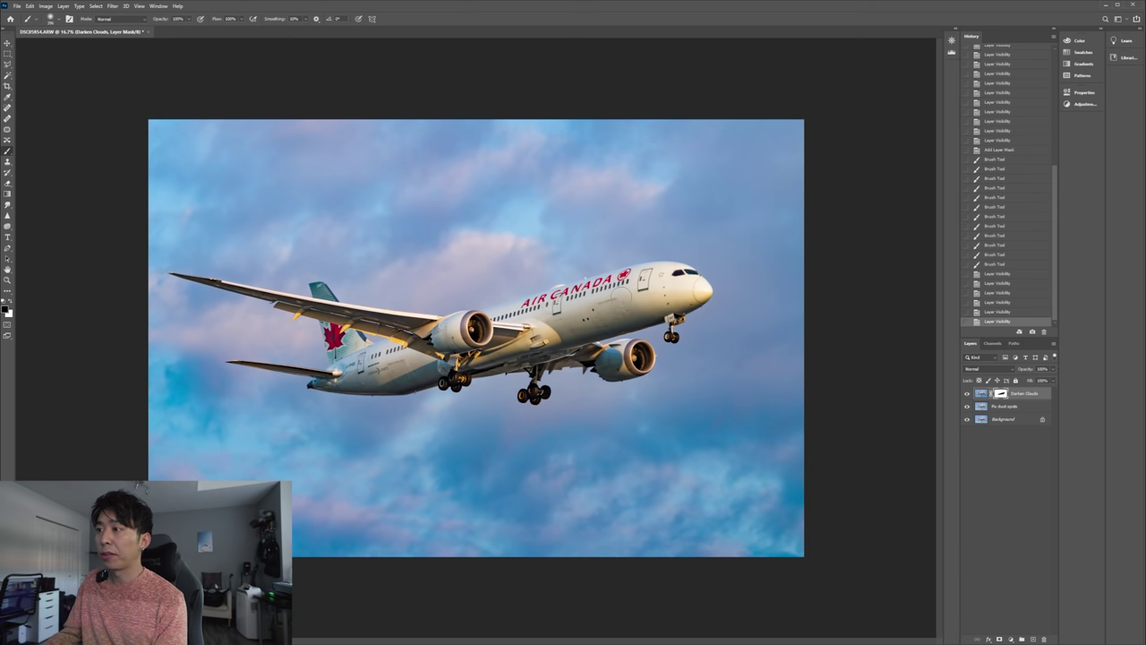
Add three small touch-up dabs to the Darken Clouds mask, then switch to the Move tool
{"action": "left_click", "coordinate": [823, 281]}
{"action": "left_click", "coordinate": [824, 282]}
{"action": "left_click", "coordinate": [896, 273]}
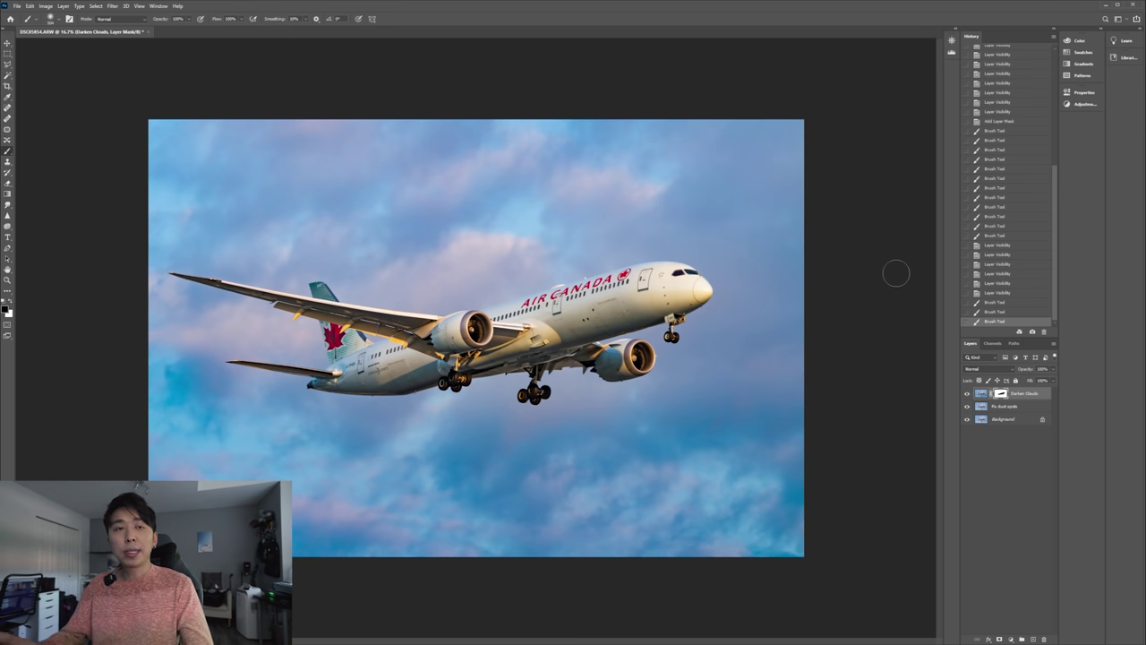
{"action": "left_click", "coordinate": [981, 393]}
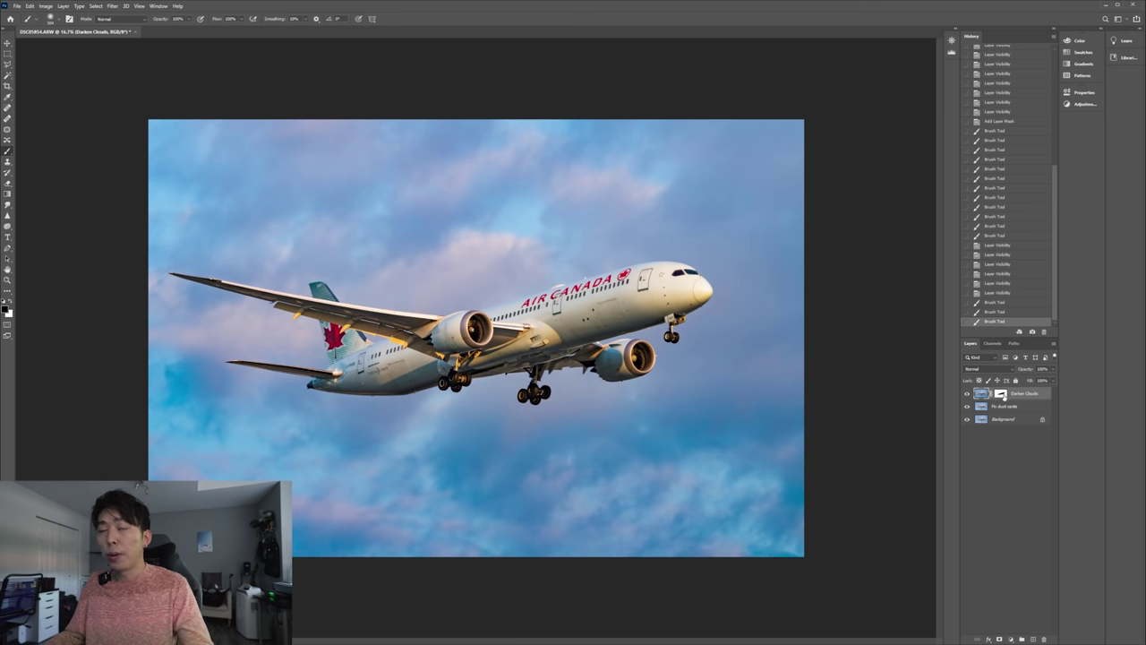
{"action": "left_click", "coordinate": [1000, 394], "text": "shift"}
{"action": "left_click", "coordinate": [1000, 394], "text": "shift"}
{"action": "key", "text": "v"}
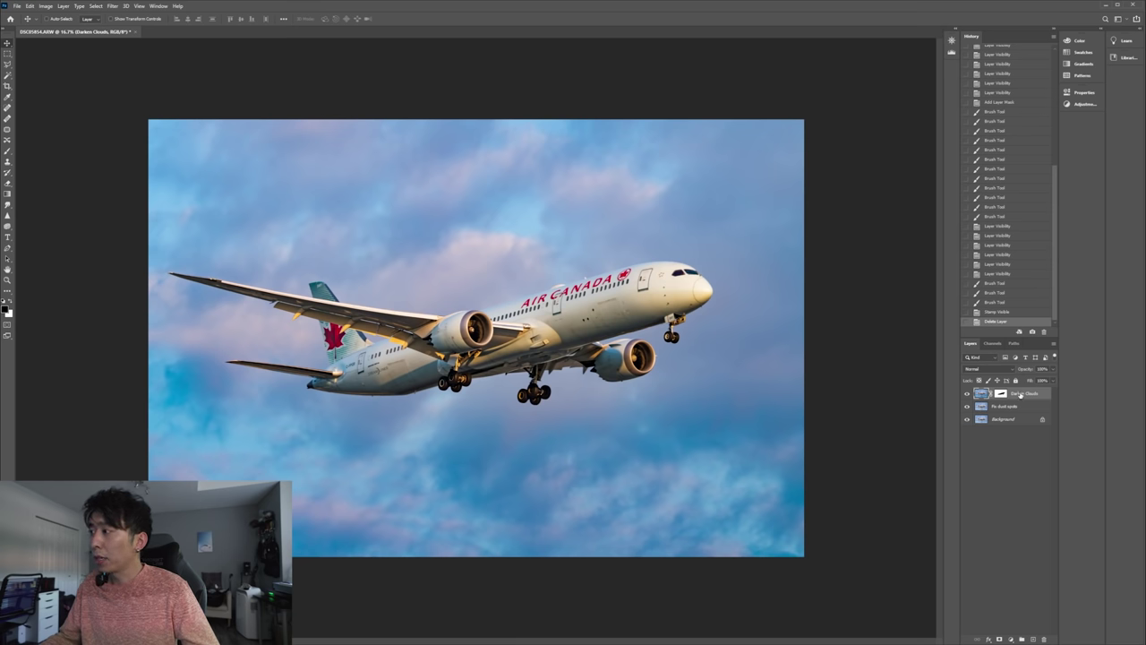
Stamp all visible layers into a new top layer named 'Brighten Plane'
{"action": "right_click", "coordinate": [1019, 395]}
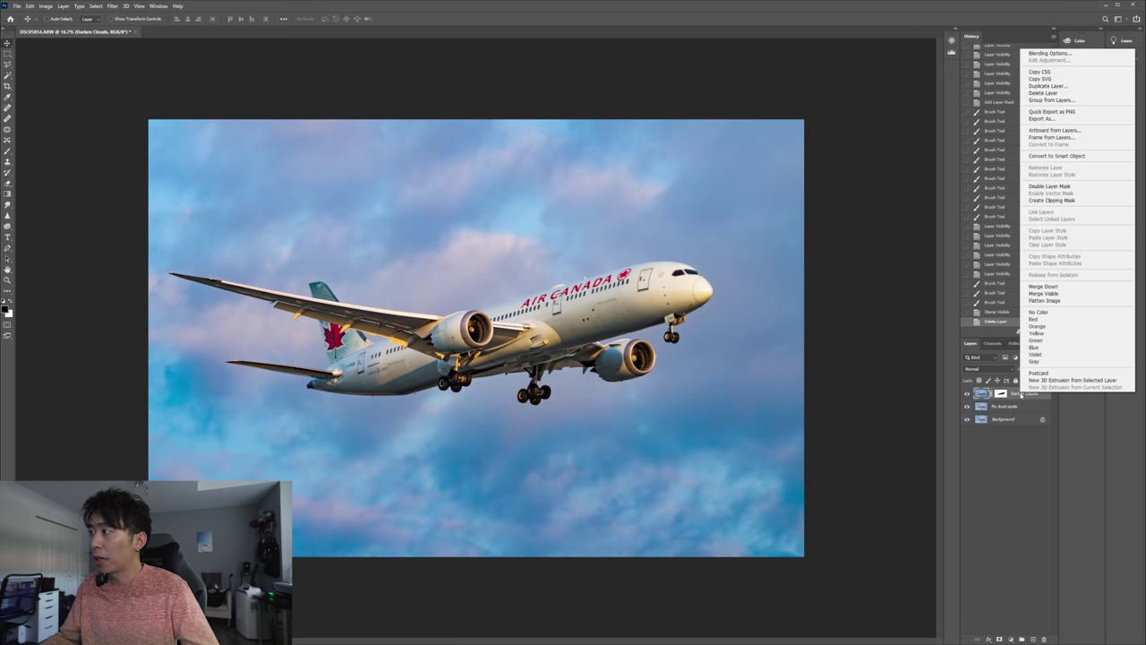
{"action": "left_click", "coordinate": [1047, 295], "text": "alt"}
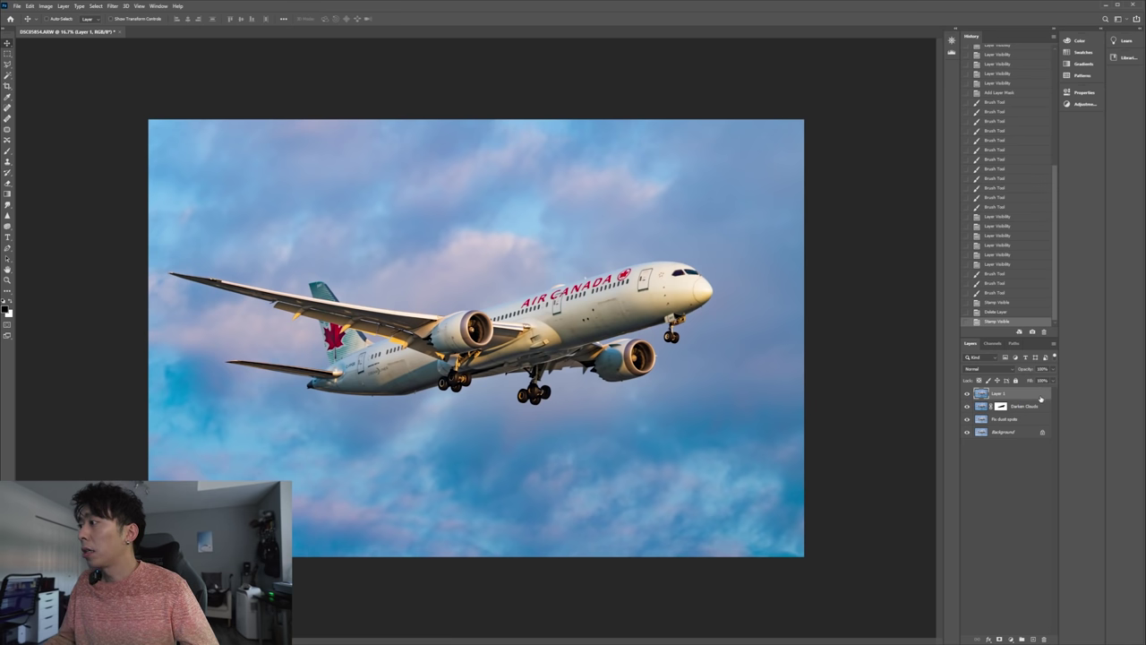
{"action": "double_click", "coordinate": [998, 394]}
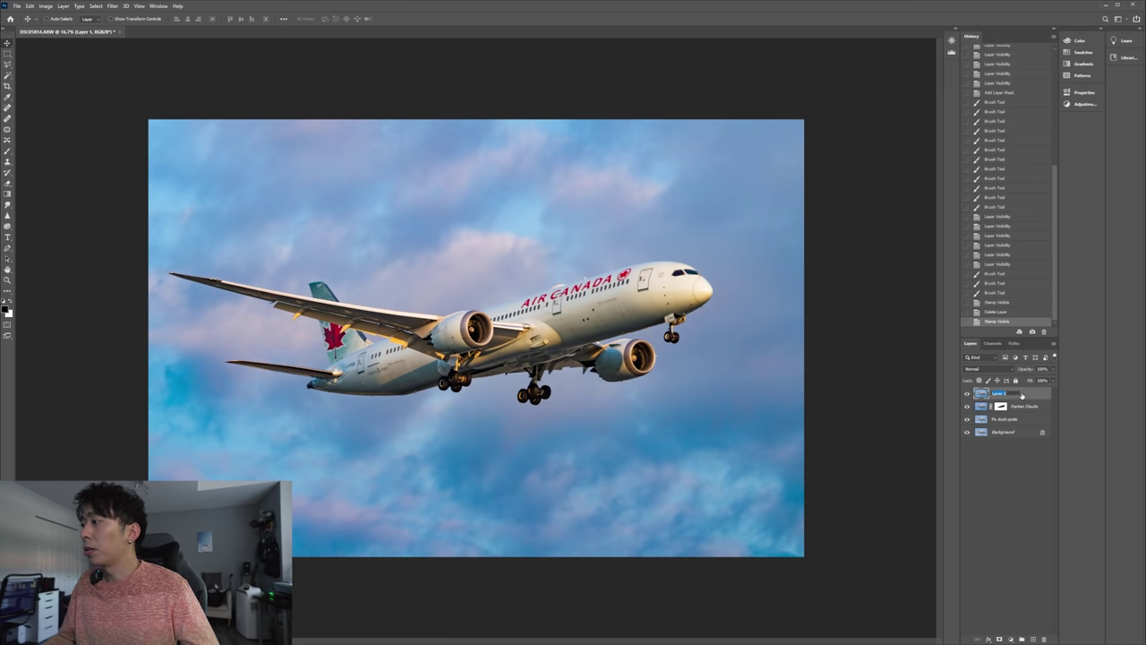
{"action": "type", "text": "Brushten Plane"}
{"action": "key", "text": "Return"}
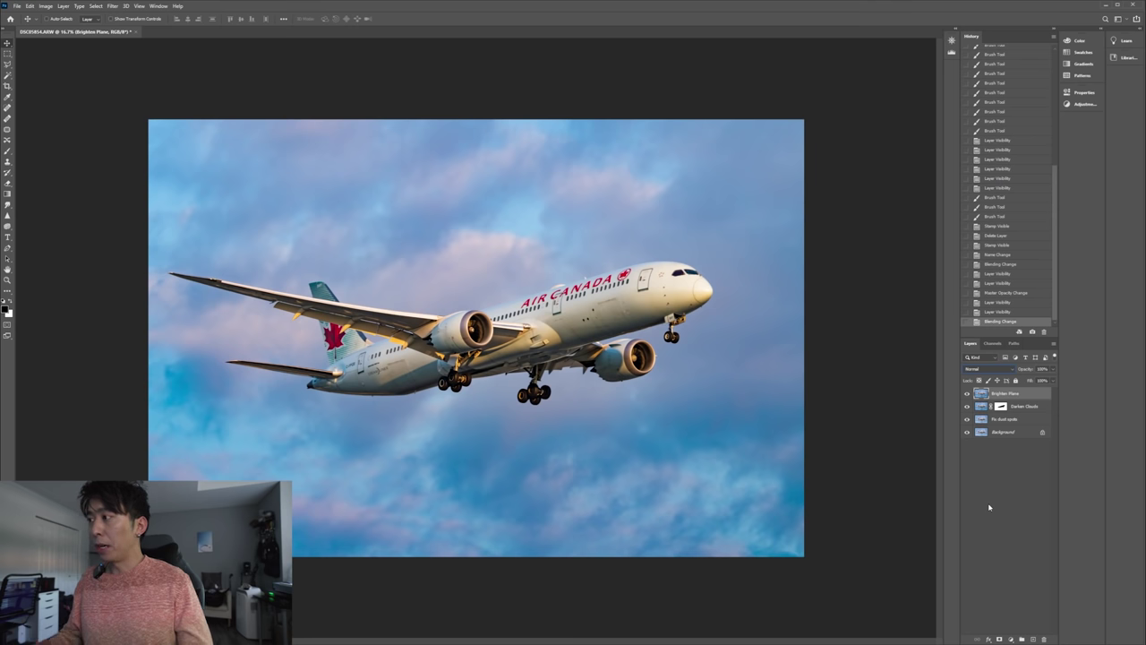
Set the Brighten Plane layer to Screen blend mode at 40% opacity
{"action": "left_click", "coordinate": [1012, 371]}
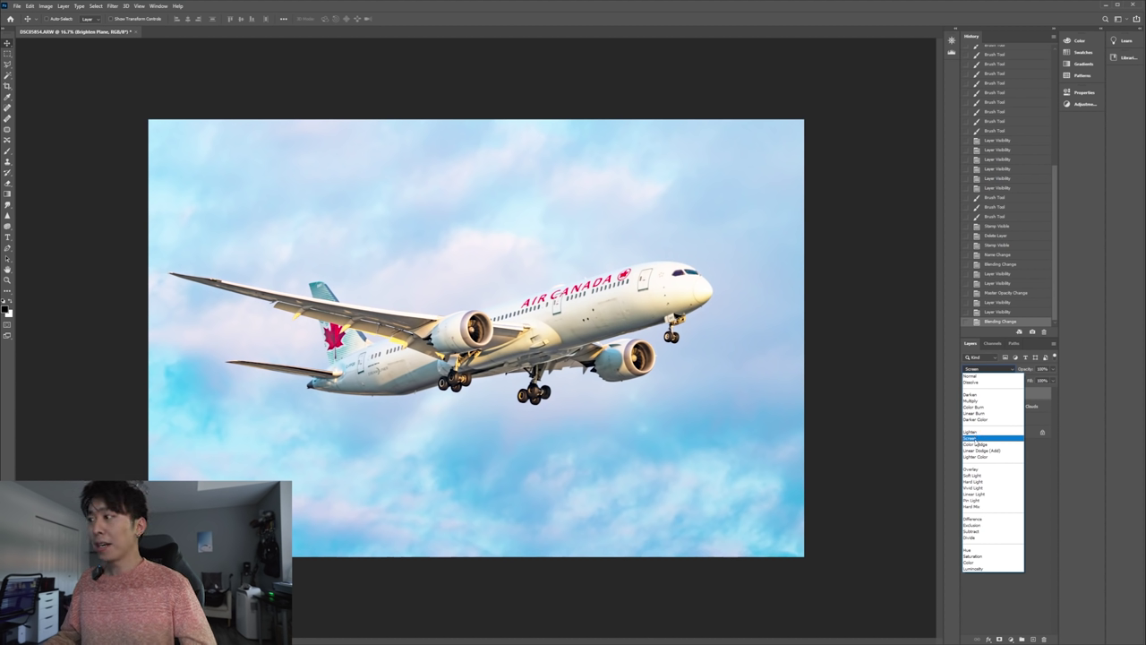
{"action": "left_click", "coordinate": [975, 441]}
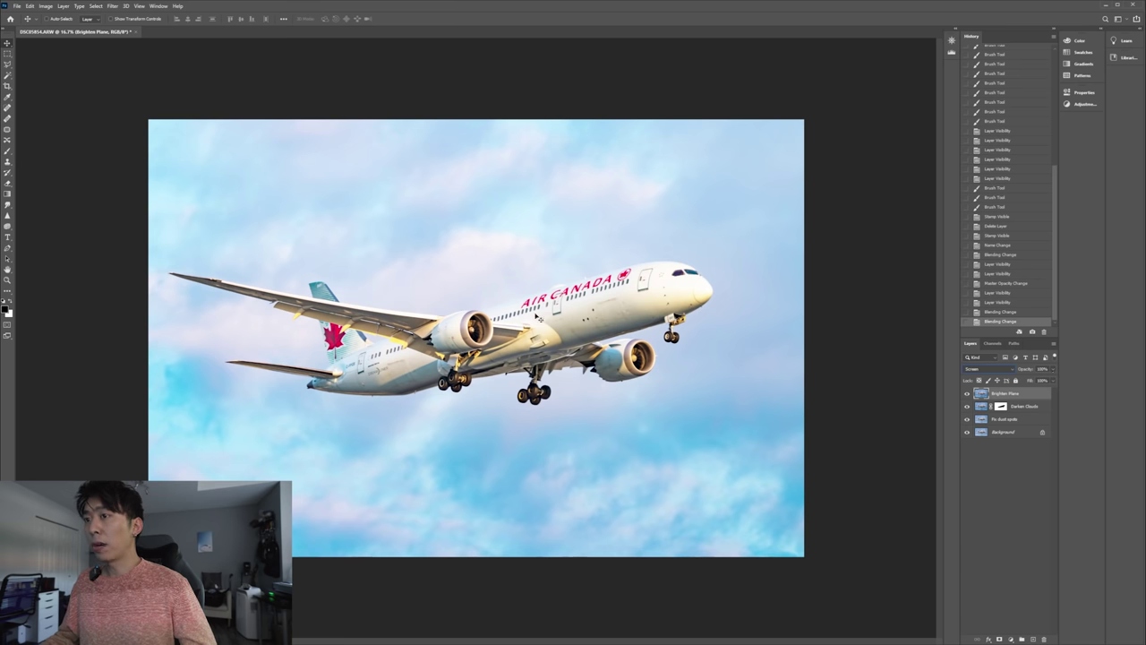
{"action": "left_click", "coordinate": [1054, 370]}
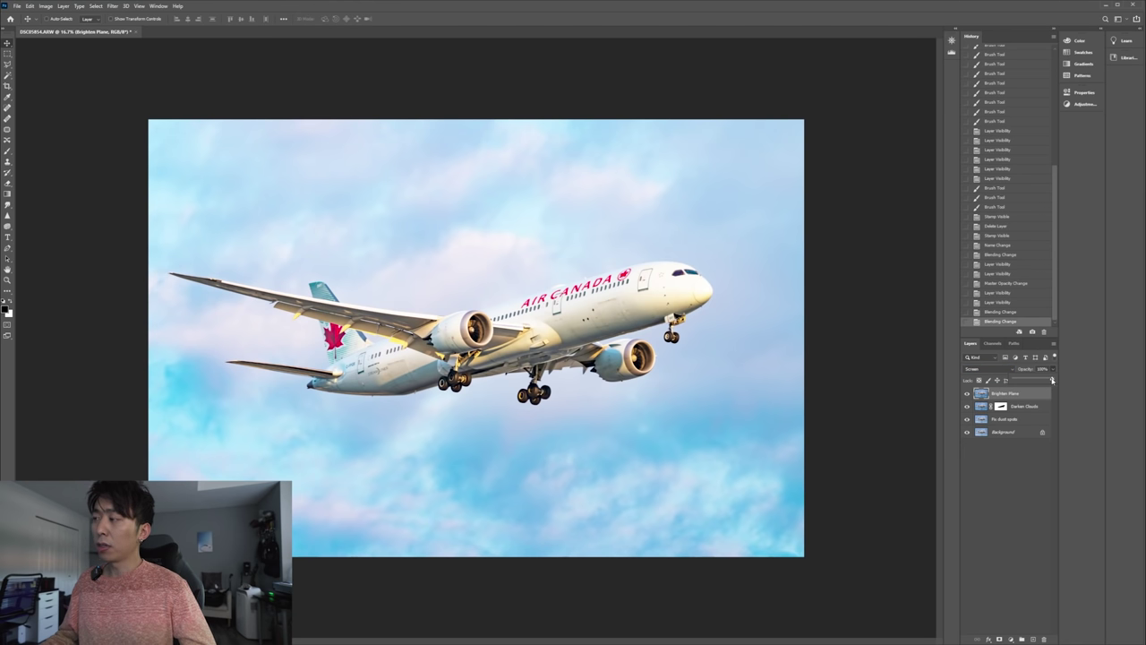
{"action": "left_click_drag", "start_coordinate": [1052, 379], "coordinate": [1031, 380]}
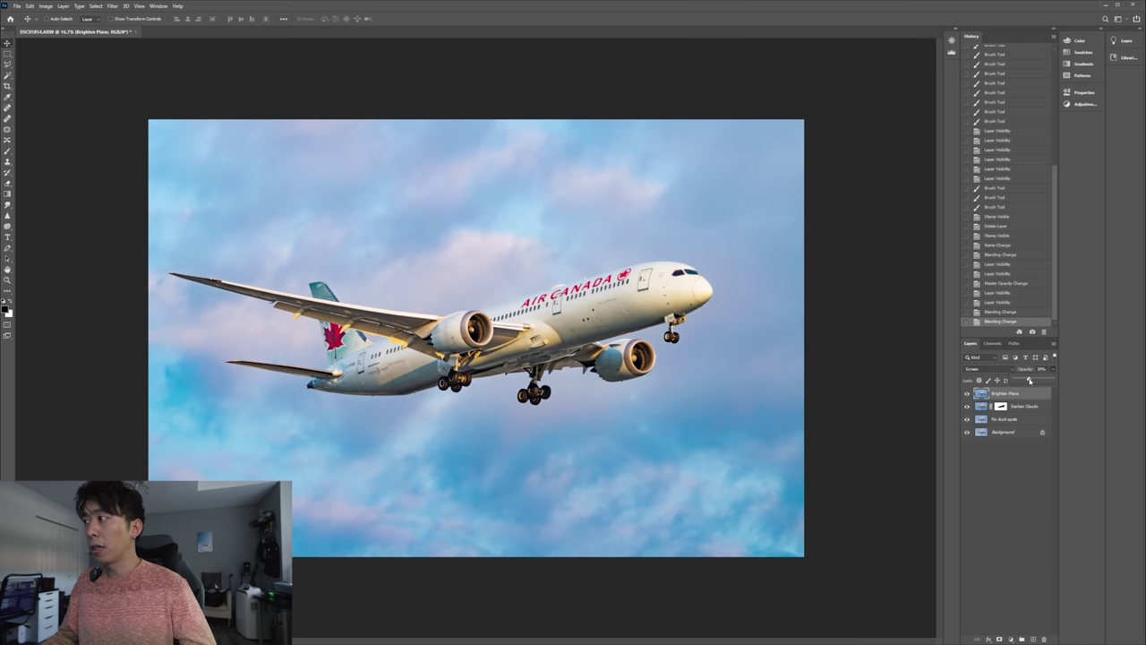
{"action": "left_click_drag", "start_coordinate": [1028, 381], "coordinate": [1029, 381]}
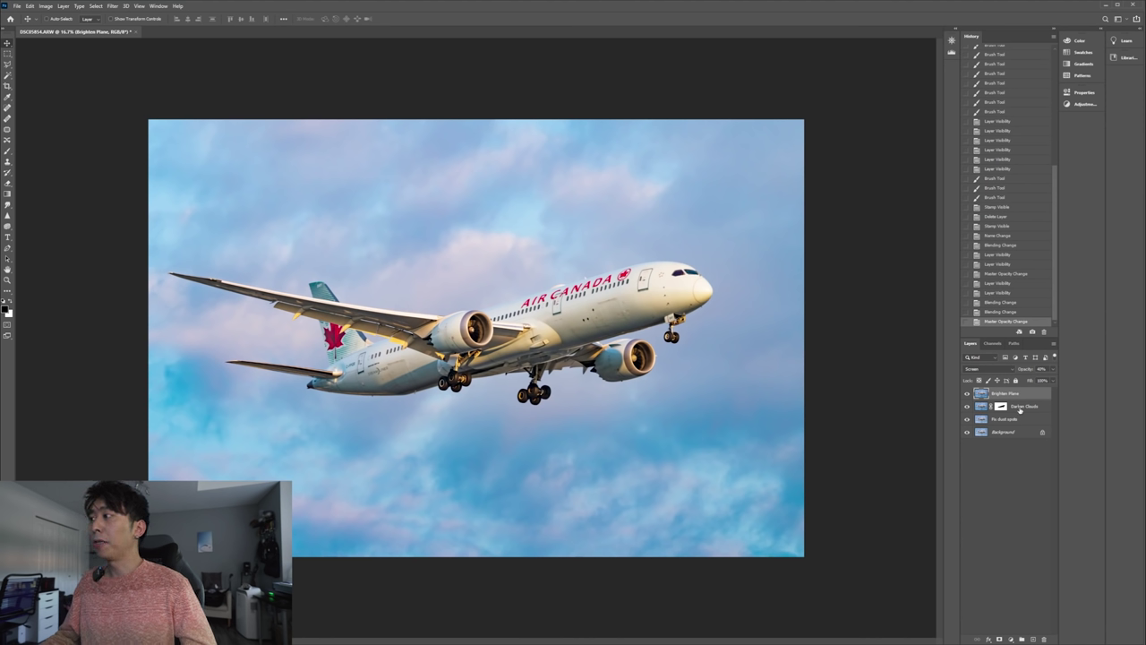
Click through the Darken Clouds, fix dust spots and Background layers, then reselect Brighten Plane
{"action": "left_click", "coordinate": [1020, 410]}
{"action": "left_click", "coordinate": [1006, 419]}
{"action": "left_click", "coordinate": [1005, 432]}
{"action": "left_click", "coordinate": [1004, 395]}
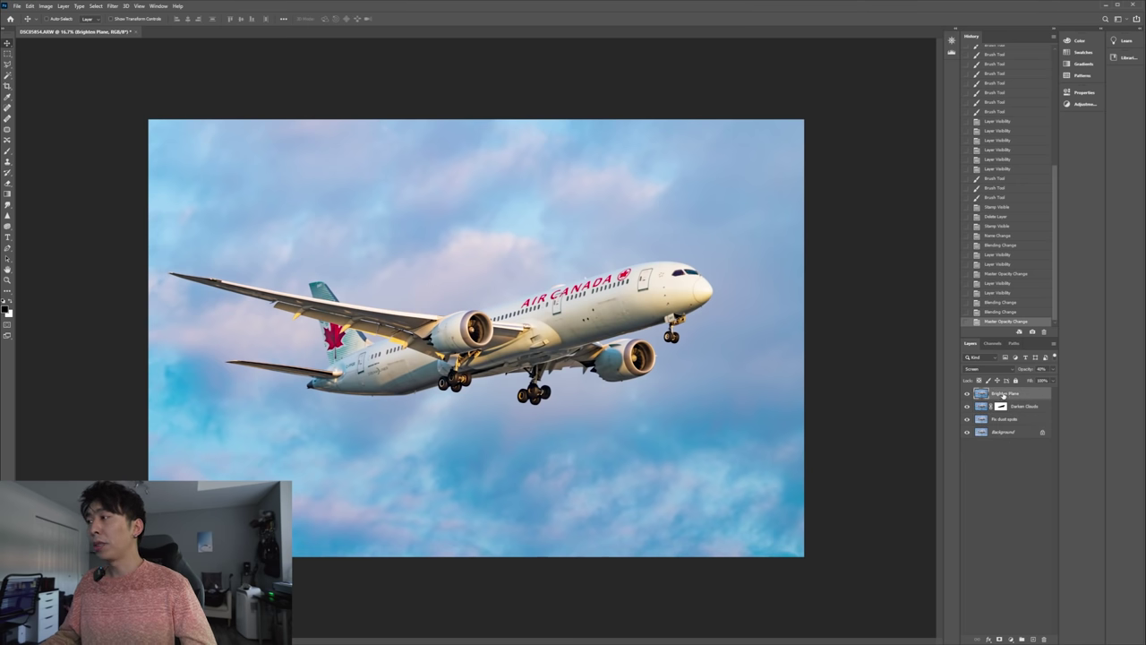
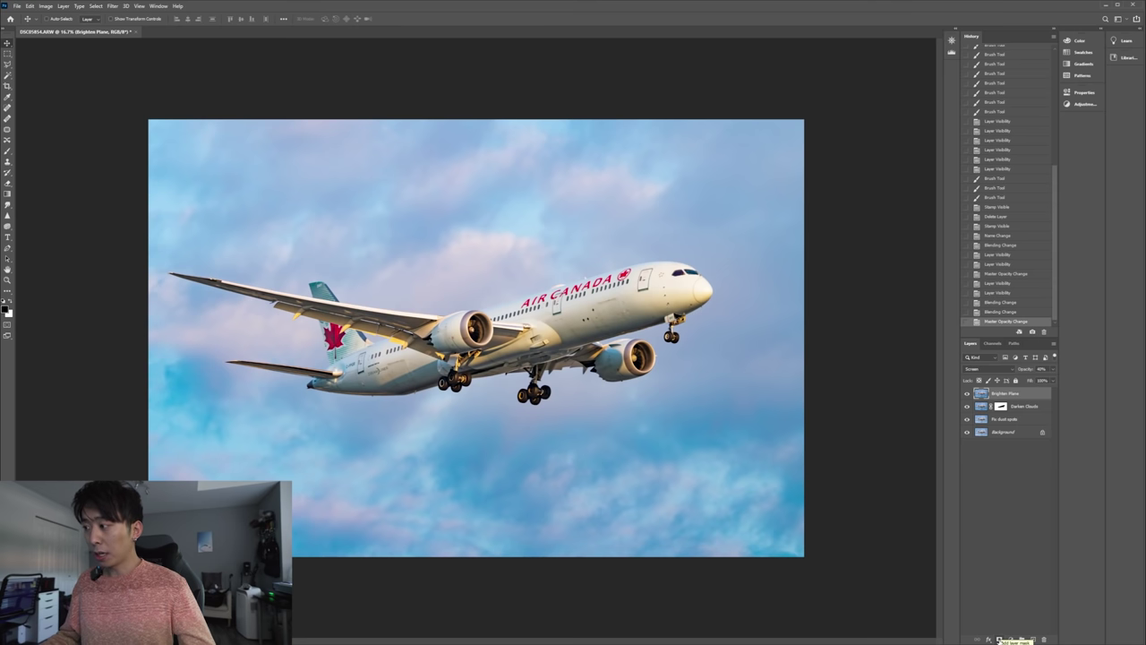
Add a black layer mask to the Brighten Plane layer and select the Brush tool
{"action": "left_click", "coordinate": [999, 638], "text": "alt"}
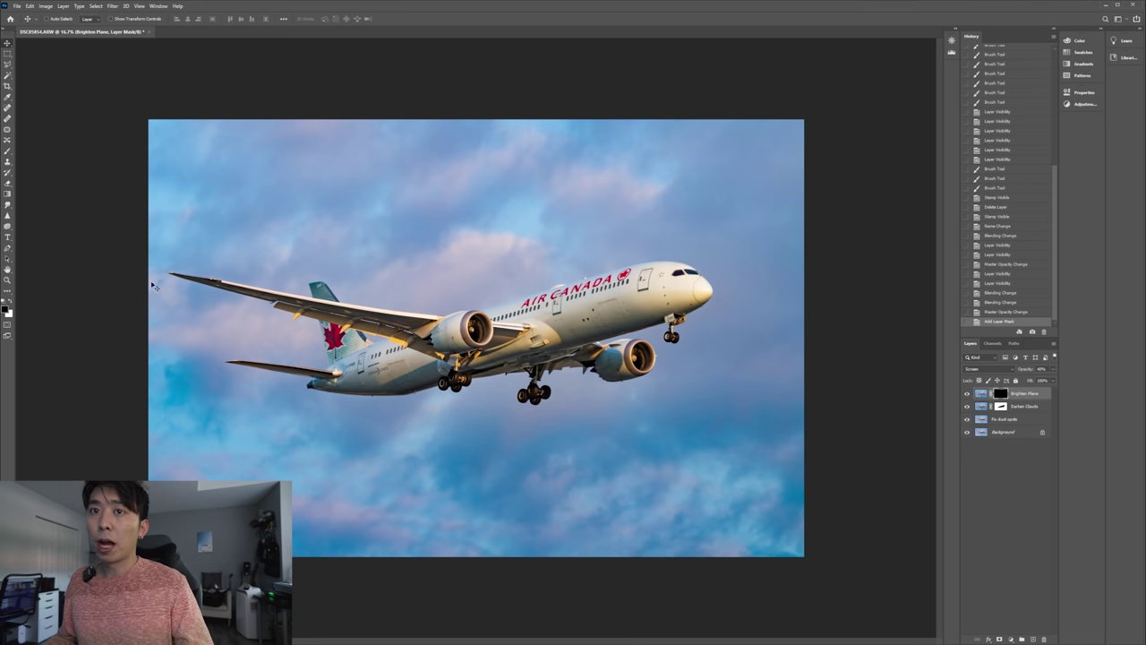
{"action": "left_click", "coordinate": [7, 150]}
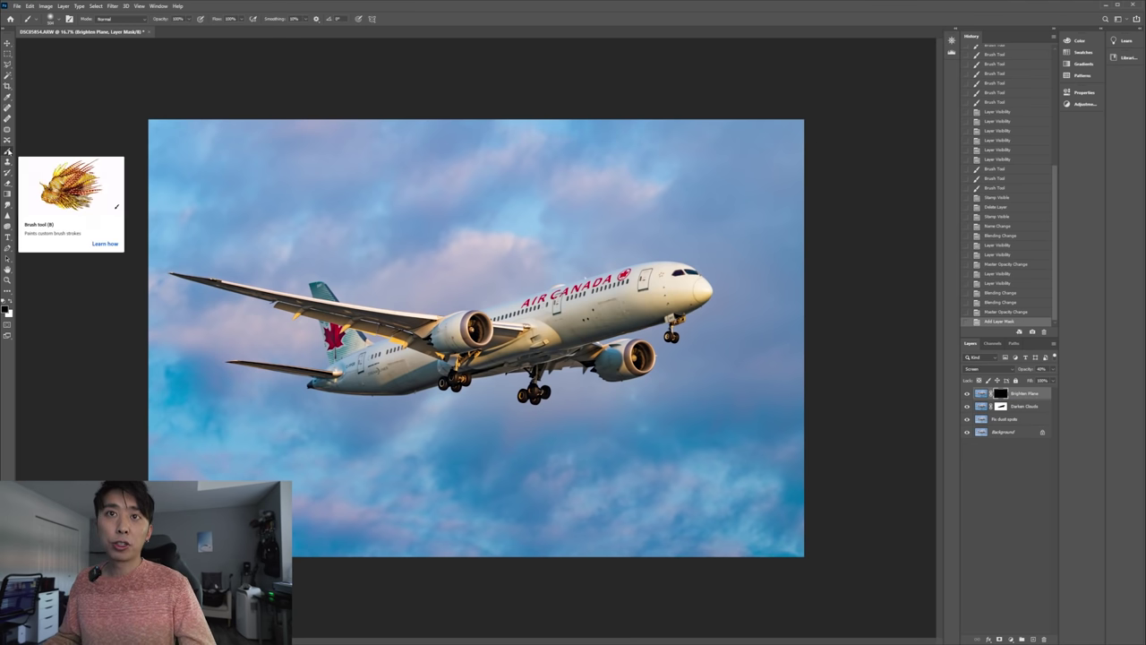
Set white as the foreground colour and choose a soft brush in the Brush Preset picker
{"action": "left_click", "coordinate": [11, 303]}
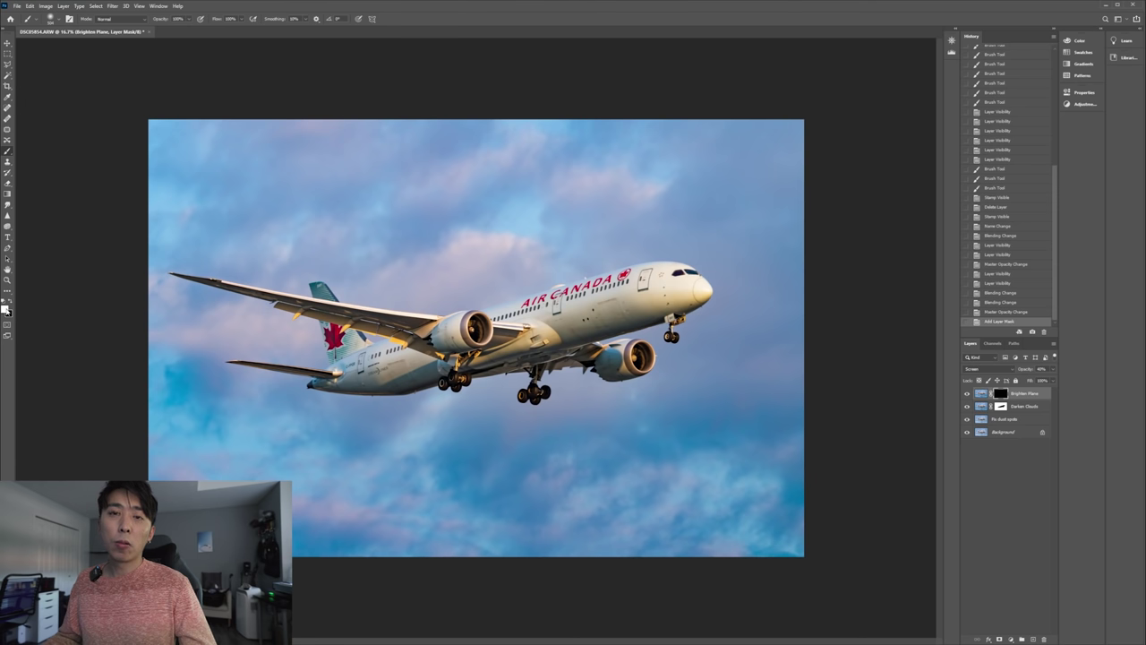
{"action": "left_click", "coordinate": [51, 18]}
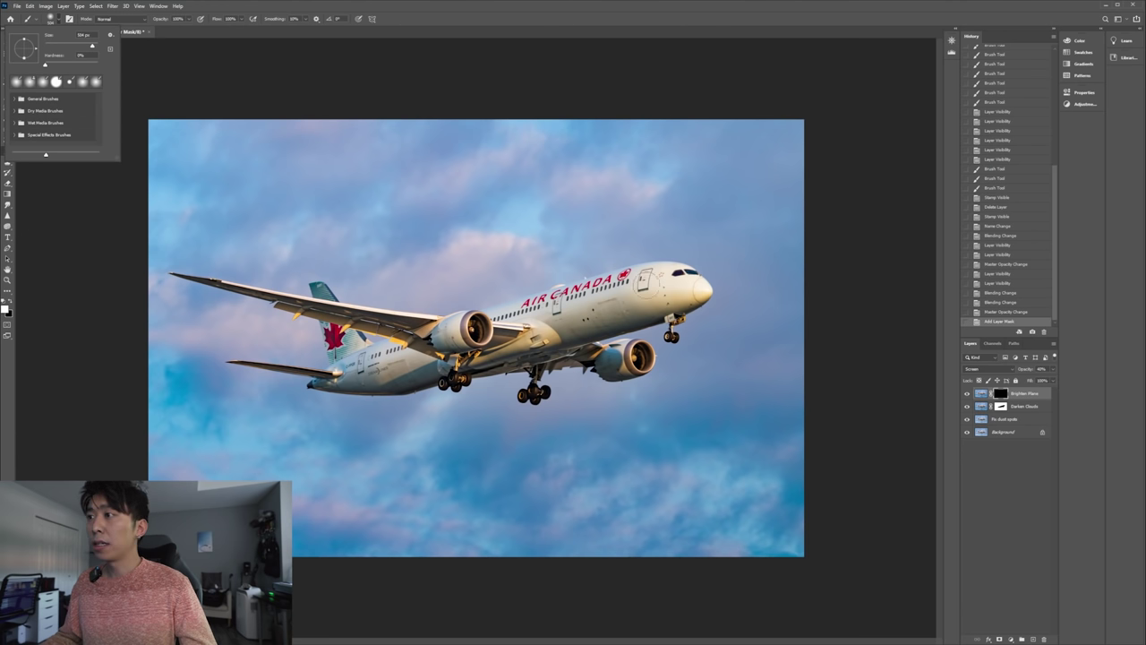
{"action": "left_click", "coordinate": [668, 288]}
Paint white on the mask along the nose and fuselage to reveal the brightening
{"action": "mouse_move", "coordinate": [666, 288]}
{"action": "left_mouse_down"}
{"action": "mouse_move", "coordinate": [451, 342]}
{"action": "mouse_move", "coordinate": [376, 370]}
{"action": "mouse_move", "coordinate": [379, 383]}
{"action": "left_mouse_up"}
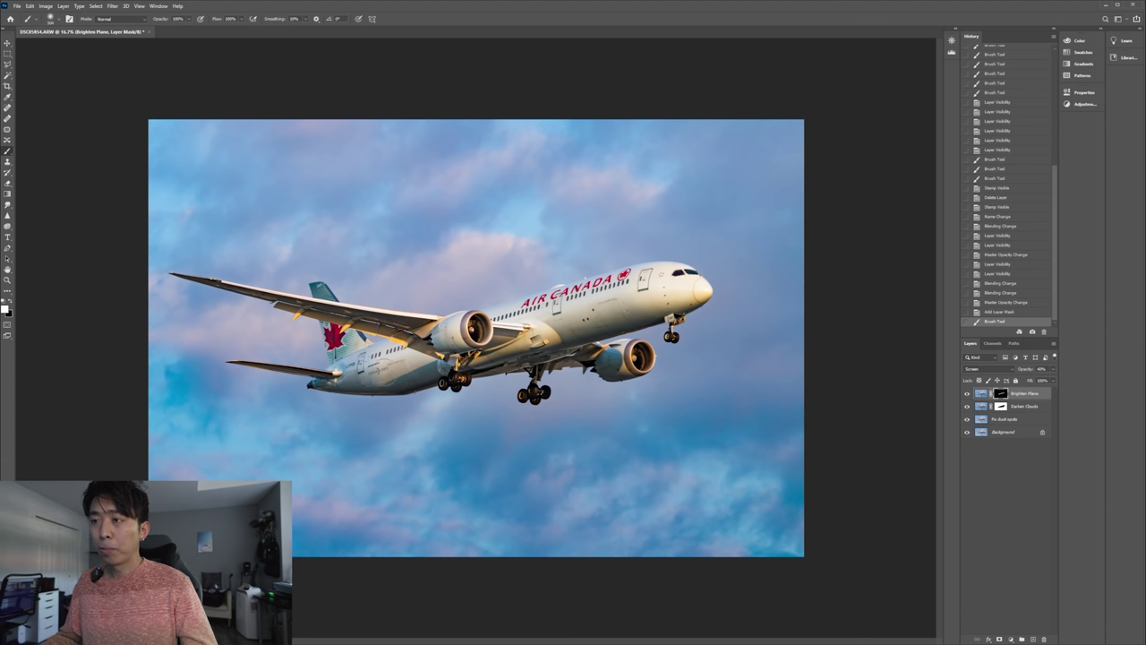
{"action": "left_click", "coordinate": [680, 290]}
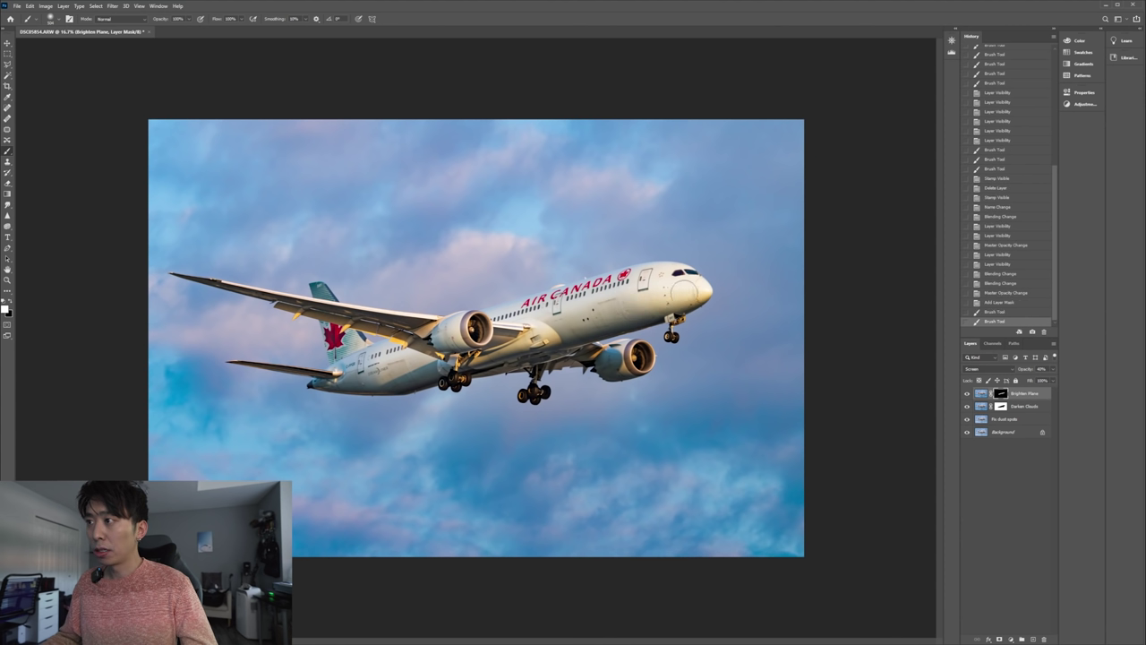
{"action": "left_click", "coordinate": [562, 344]}
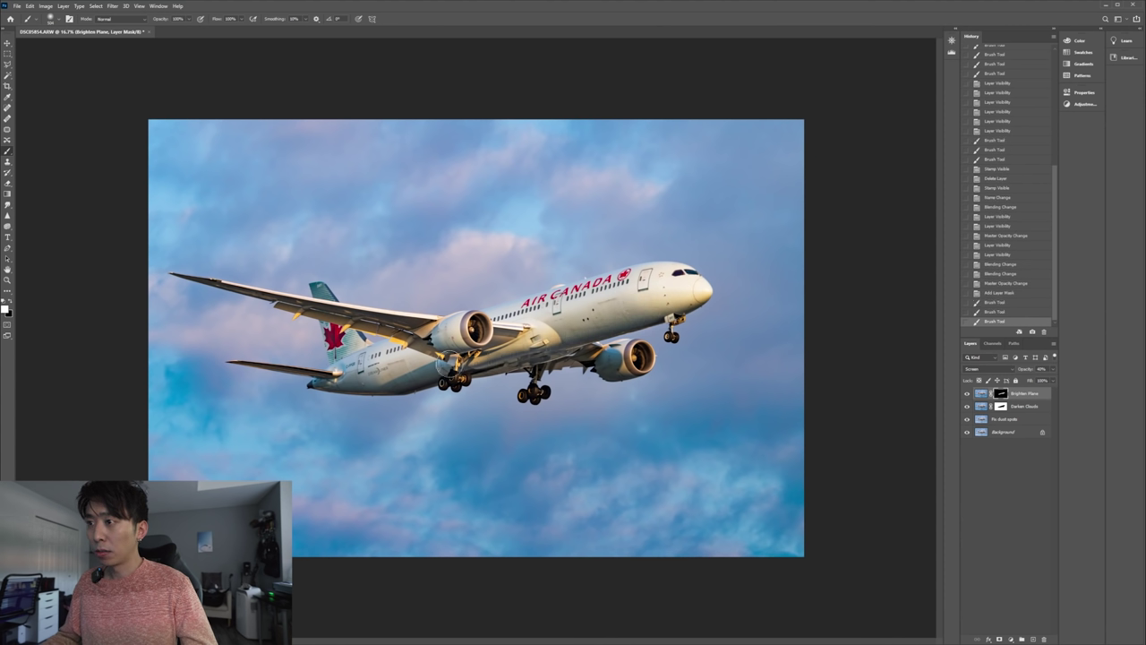
{"action": "left_click", "coordinate": [353, 378]}
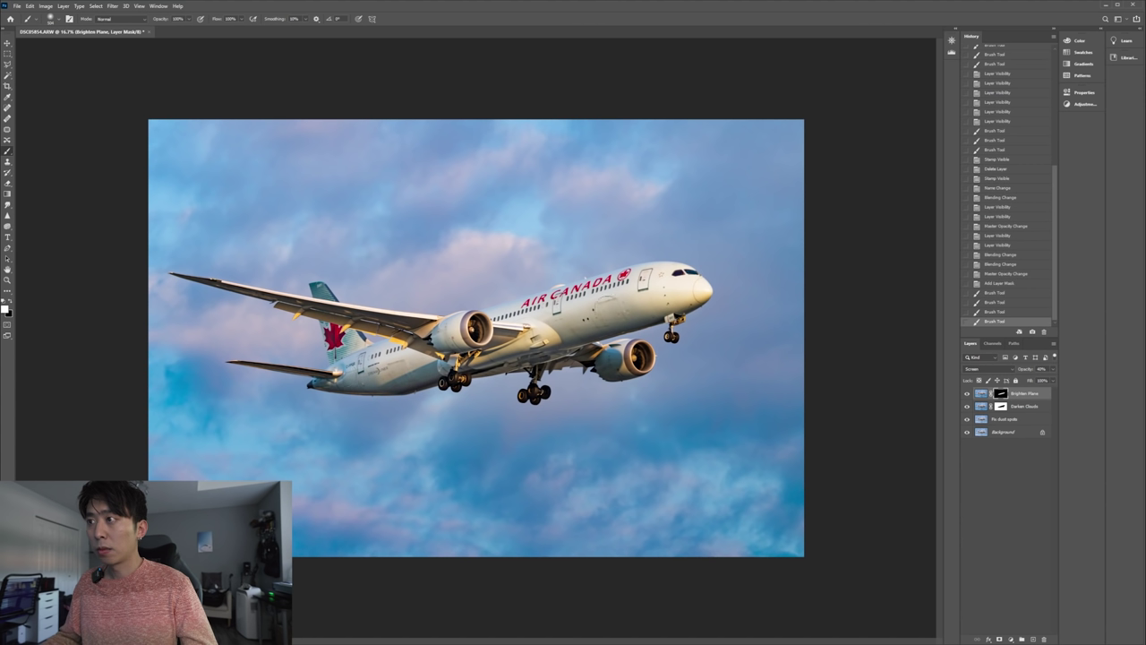
{"action": "left_click", "coordinate": [686, 288]}
{"action": "left_click", "coordinate": [683, 287]}
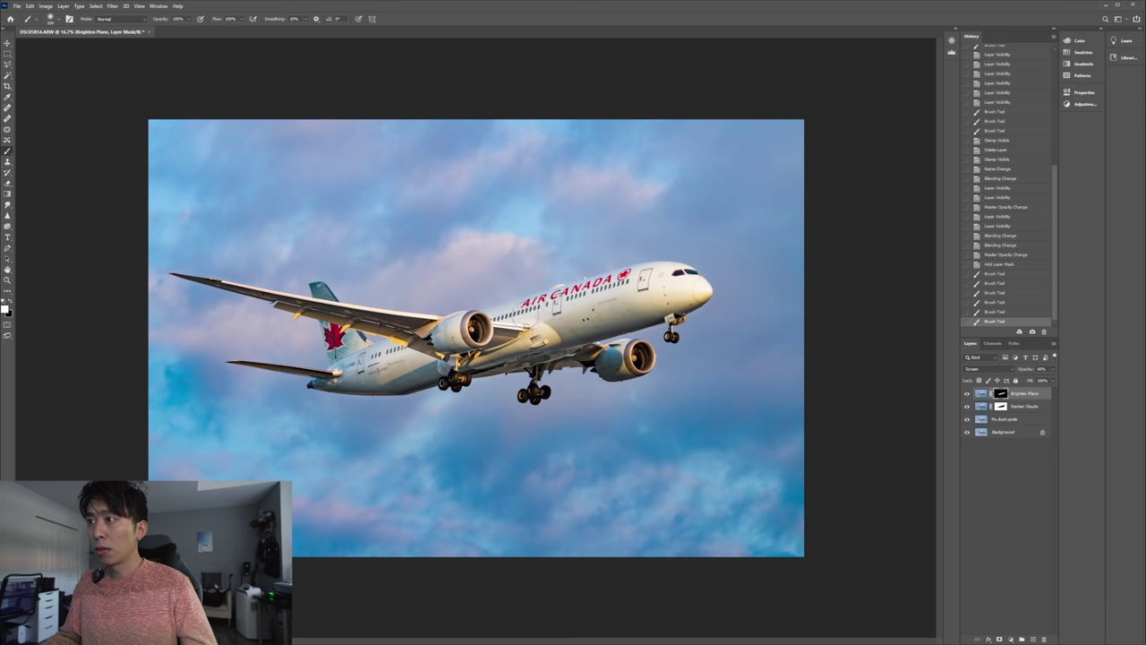
{"action": "left_click", "coordinate": [352, 363]}
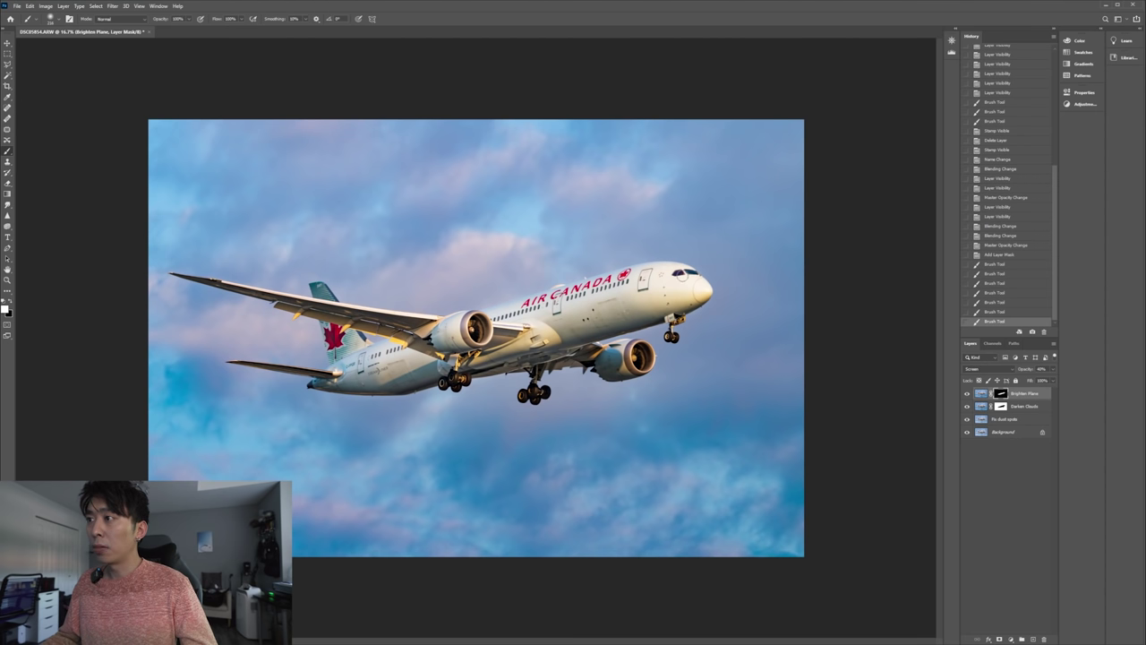
{"action": "scroll", "coordinate": [627, 280], "scroll_direction": "up", "scroll_amount": 5}
{"action": "right_click", "coordinate": [767, 264], "text": "alt"}
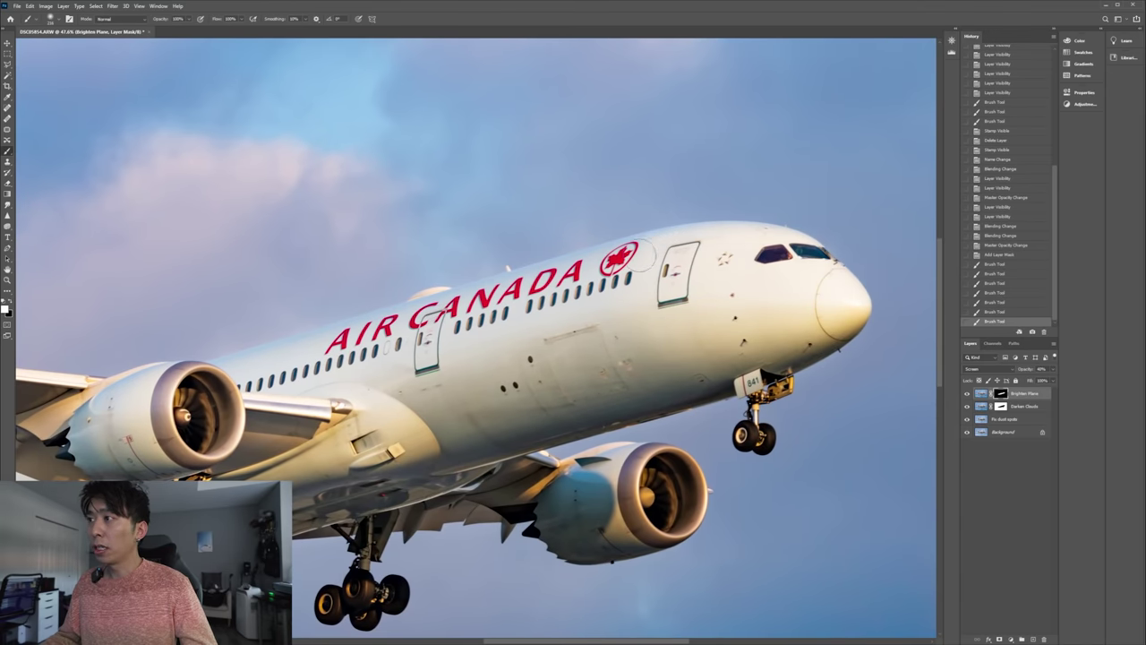
Brush the brightening onto the fuselage, wing and engine area through the mask
{"action": "mouse_move", "coordinate": [456, 301]}
{"action": "left_mouse_down"}
{"action": "mouse_move", "coordinate": [204, 386]}
{"action": "mouse_move", "coordinate": [581, 443]}
{"action": "mouse_move", "coordinate": [581, 374]}
{"action": "left_mouse_up"}
{"action": "left_click", "coordinate": [505, 357]}
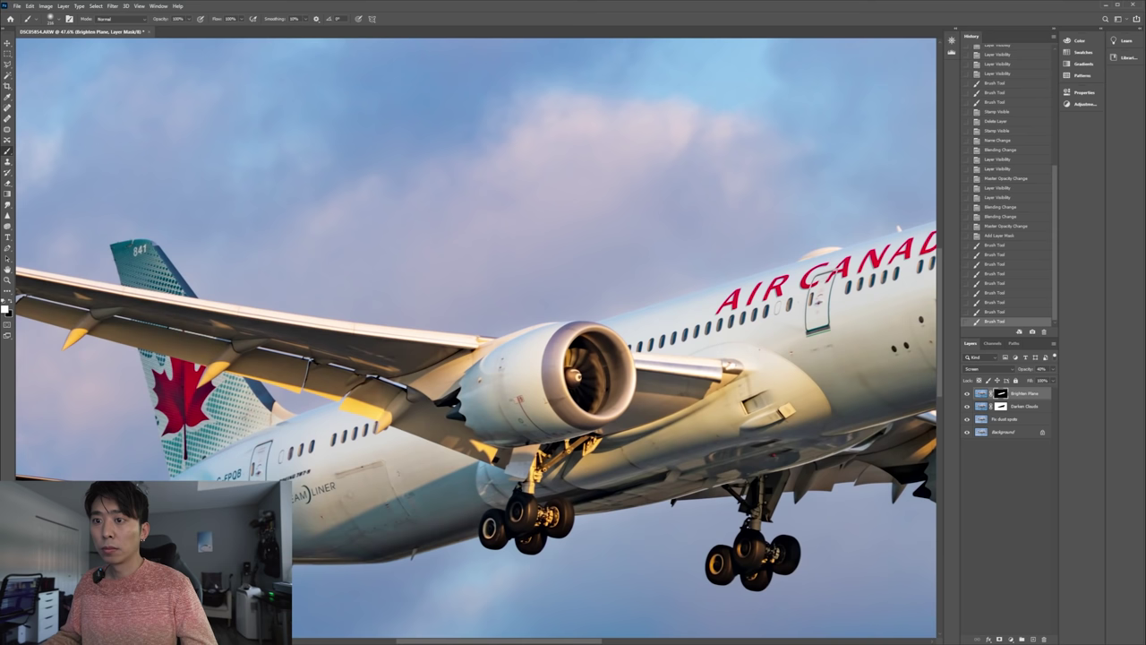
{"action": "left_click_drag", "start_coordinate": [510, 500], "coordinate": [448, 502]}
{"action": "left_click_drag", "start_coordinate": [345, 533], "coordinate": [327, 542]}
{"action": "left_click", "coordinate": [505, 451]}
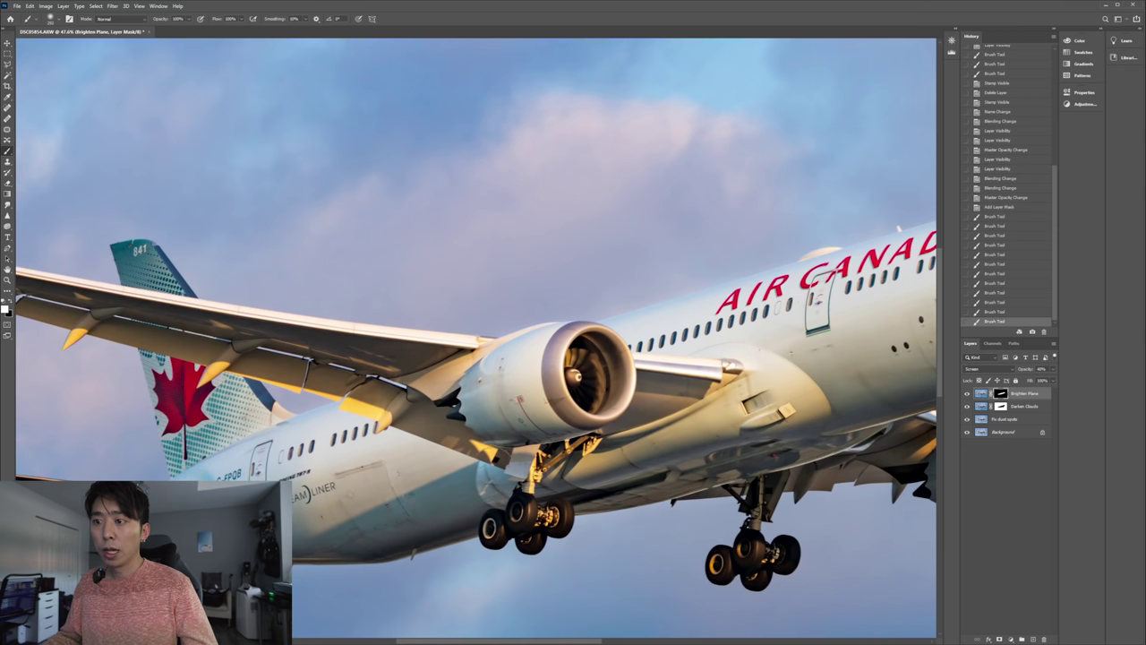
{"action": "left_click_drag", "start_coordinate": [374, 435], "coordinate": [307, 426]}
Fit the image in view, brighten the right engine area, then target the layer thumbnail
{"action": "key", "text": "ctrl+0"}
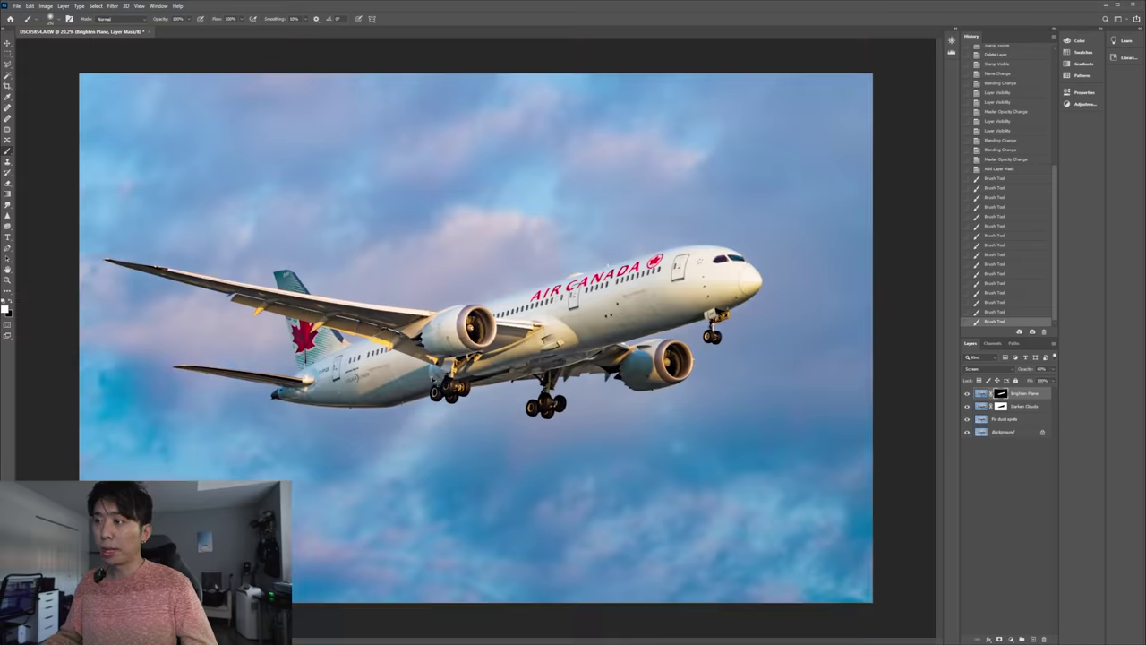
{"action": "left_click_drag", "start_coordinate": [479, 336], "coordinate": [485, 319]}
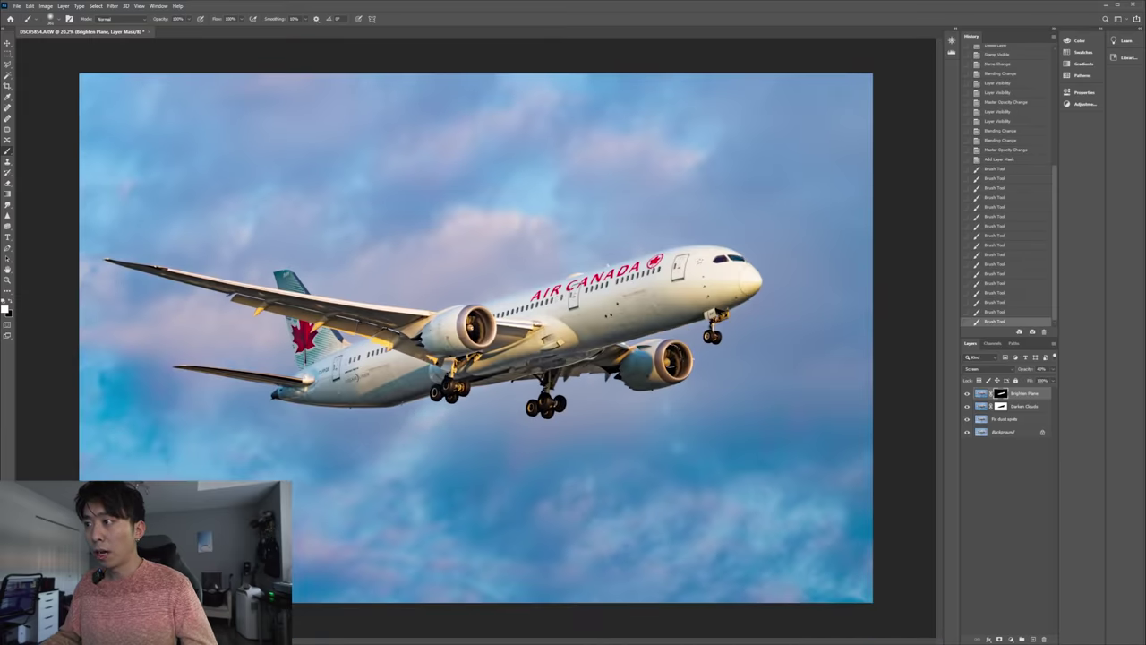
{"action": "left_click", "coordinate": [646, 378]}
{"action": "left_click", "coordinate": [638, 371]}
{"action": "left_click", "coordinate": [632, 364]}
{"action": "left_click", "coordinate": [606, 358]}
{"action": "left_click", "coordinate": [459, 357]}
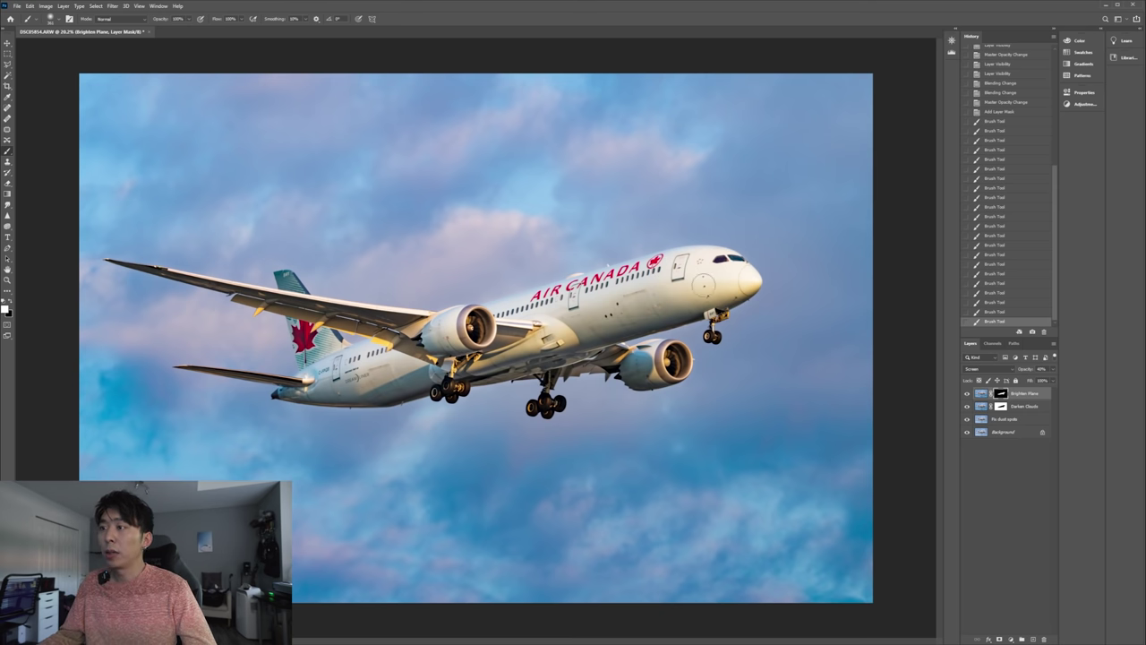
{"action": "left_click", "coordinate": [981, 393]}
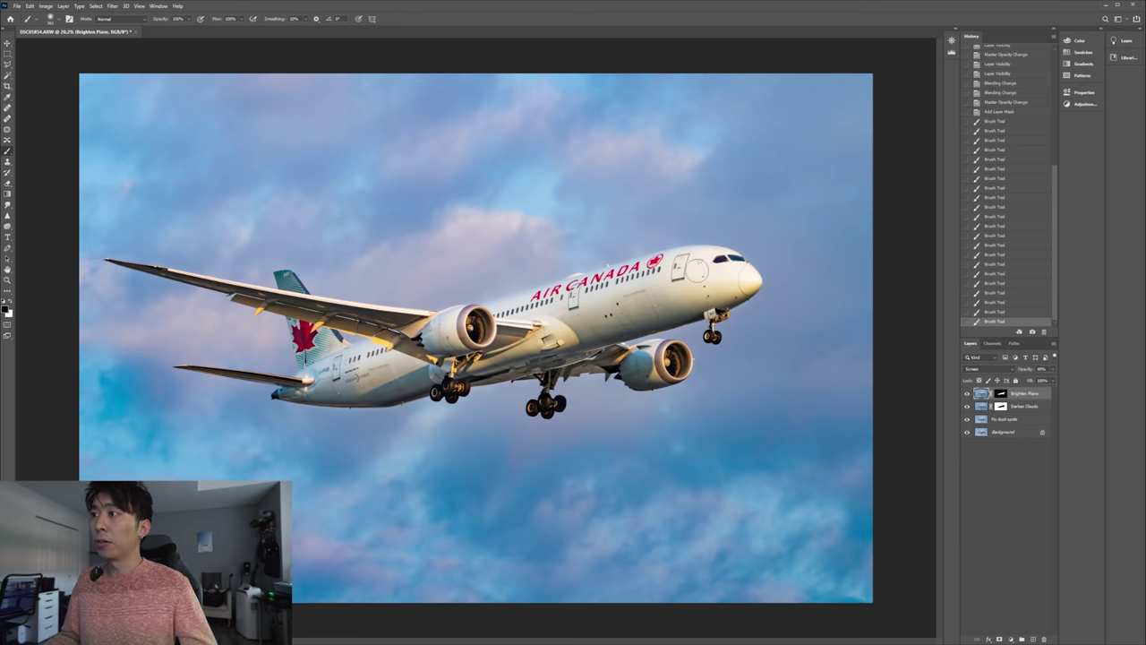
Toggle the Brighten Plane layer to compare before and after, and target its mask
{"action": "left_click", "coordinate": [965, 394]}
{"action": "left_click", "coordinate": [965, 394]}
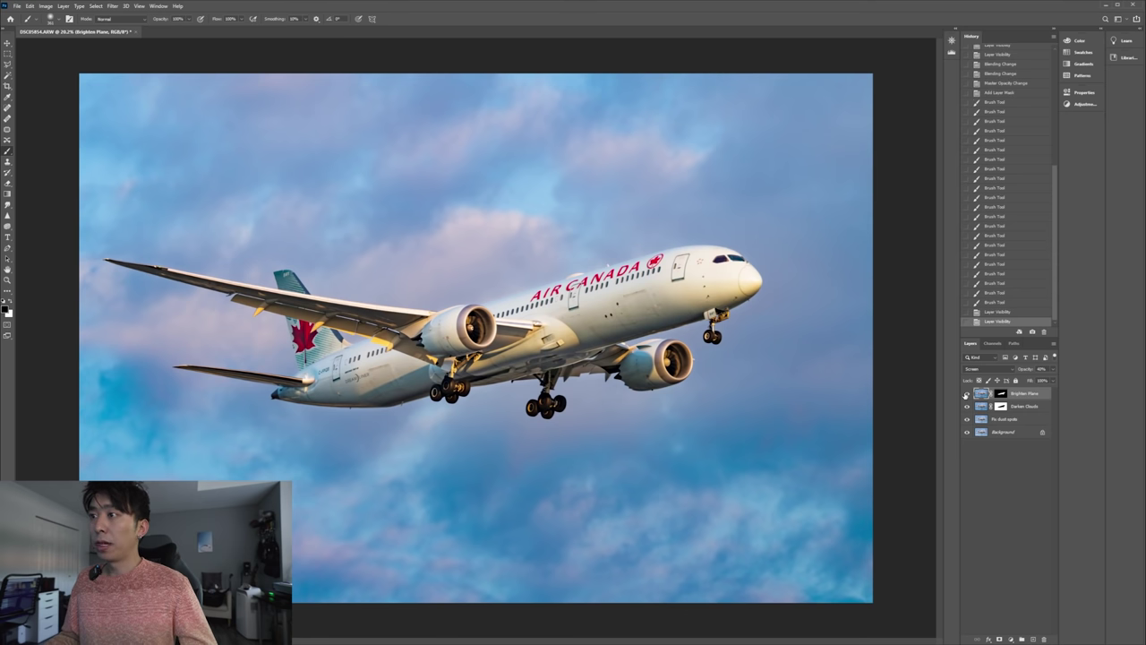
{"action": "left_click", "coordinate": [965, 394]}
{"action": "left_click", "coordinate": [965, 394]}
{"action": "left_click", "coordinate": [965, 394]}
{"action": "left_click", "coordinate": [965, 394]}
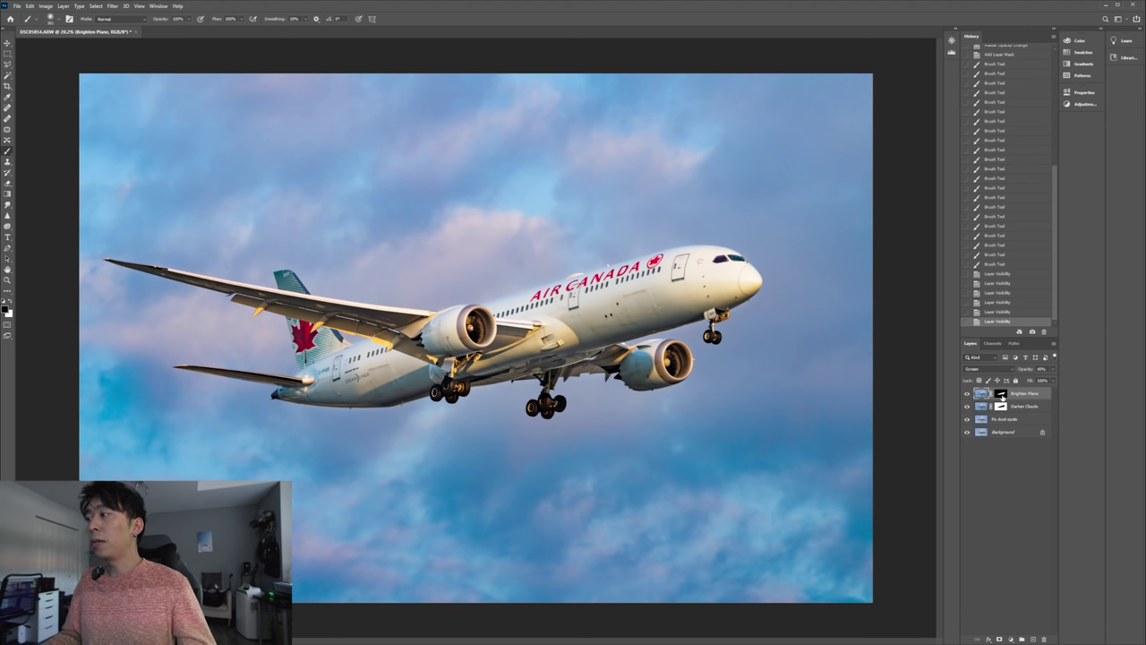
{"action": "left_click", "coordinate": [1001, 395]}
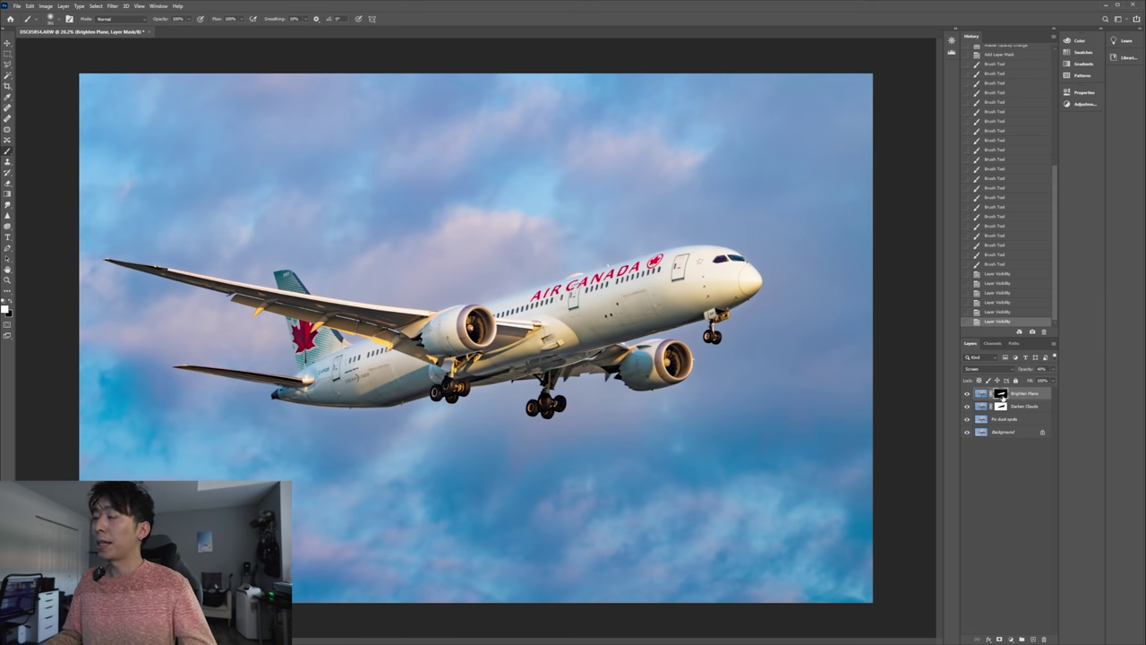
{"action": "left_click", "coordinate": [966, 393]}
{"action": "left_click", "coordinate": [966, 393]}
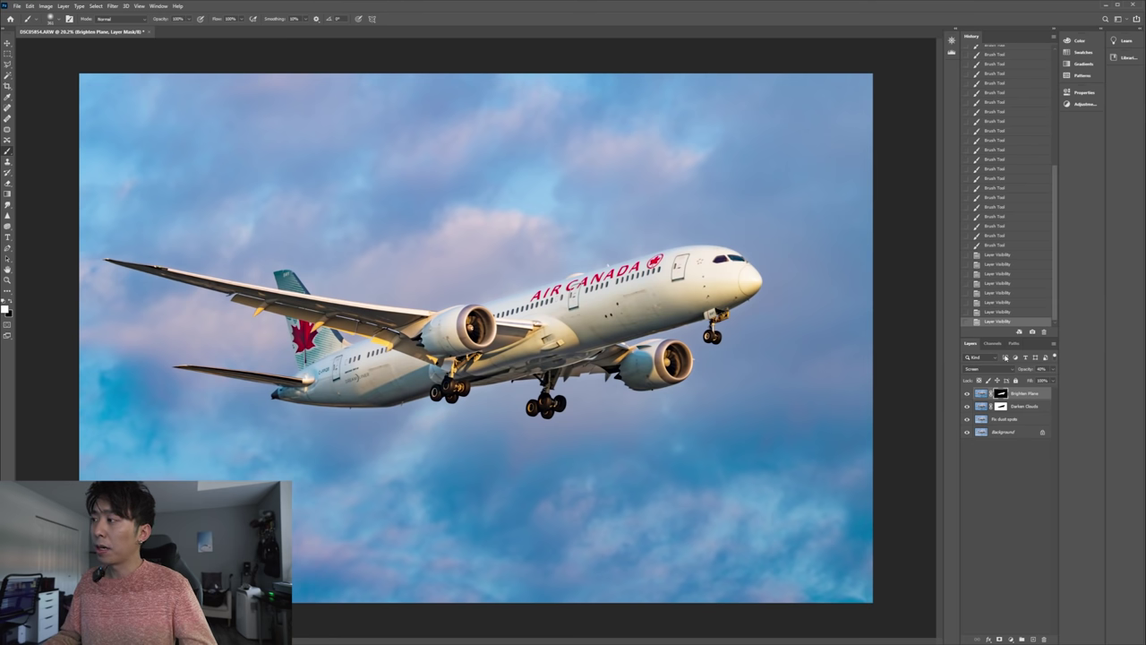
Resize the white brush to 222 px and touch up the mask
{"action": "key", "text": "x"}
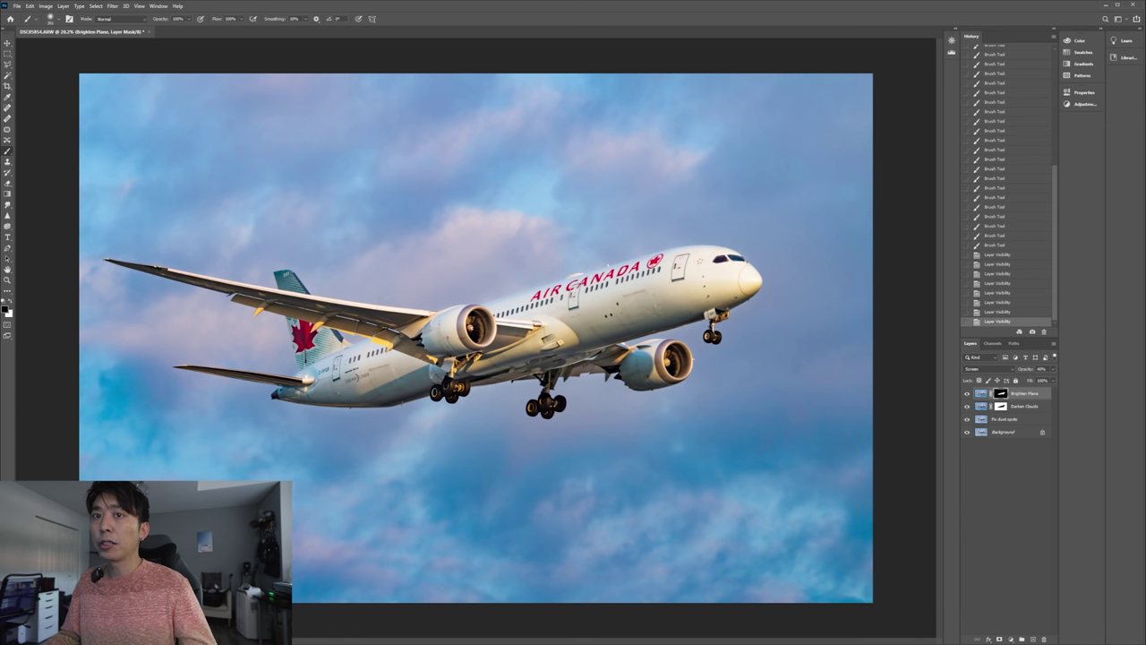
{"action": "key", "text": "x"}
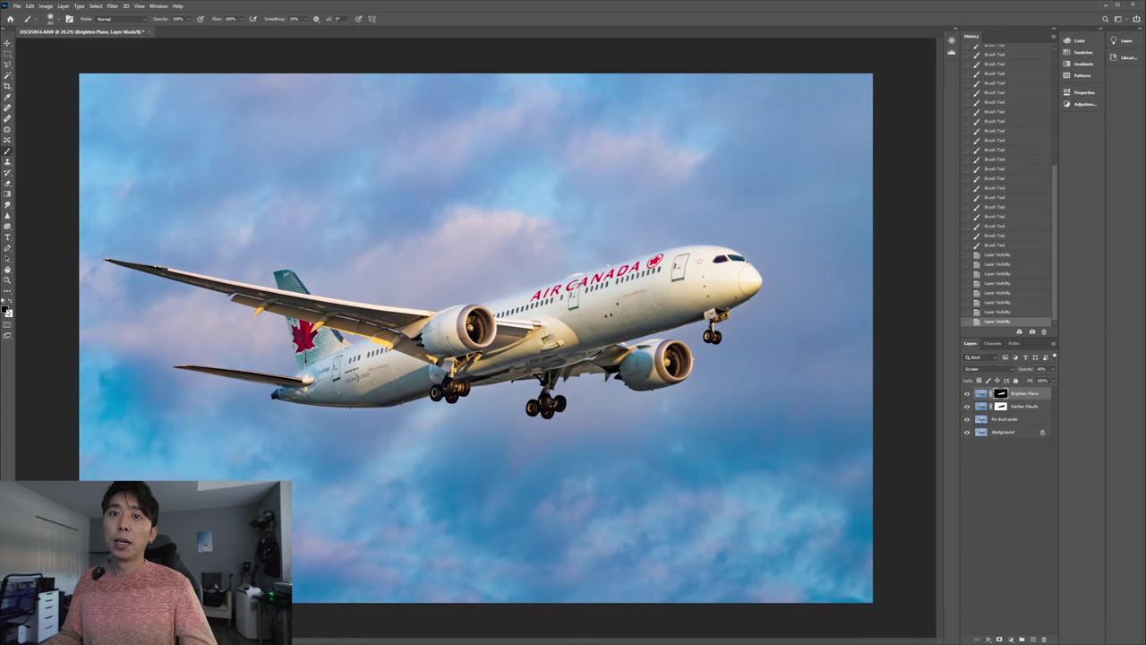
{"action": "left_click_drag", "start_coordinate": [477, 278], "coordinate": [481, 294]}
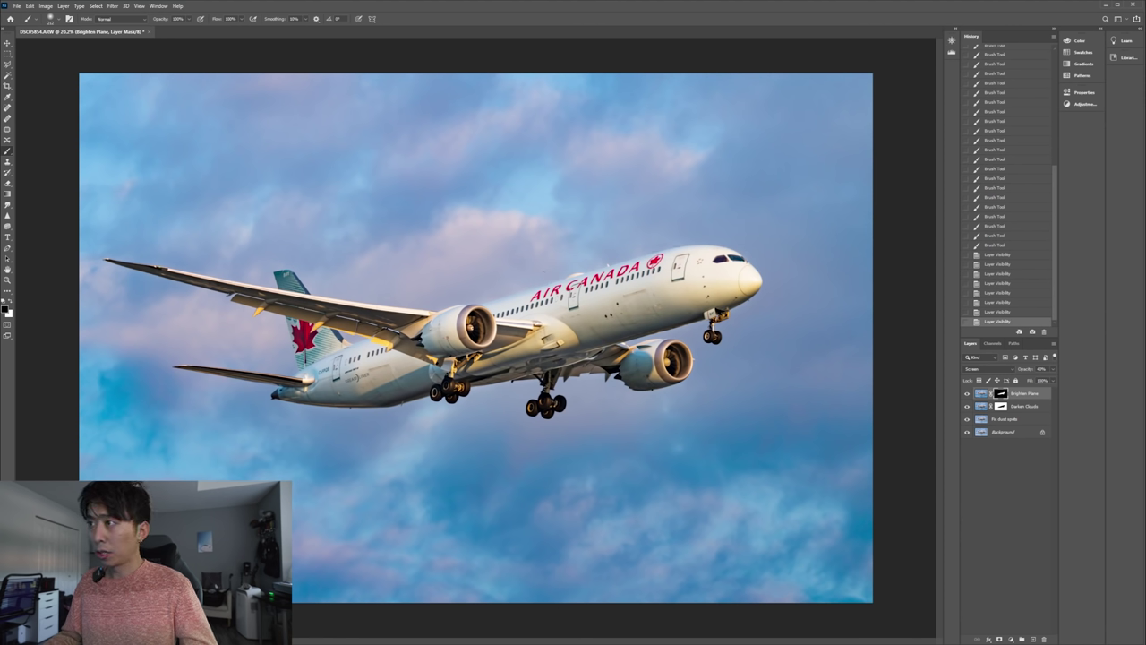
{"action": "left_click", "coordinate": [481, 294]}
{"action": "left_click", "coordinate": [481, 294]}
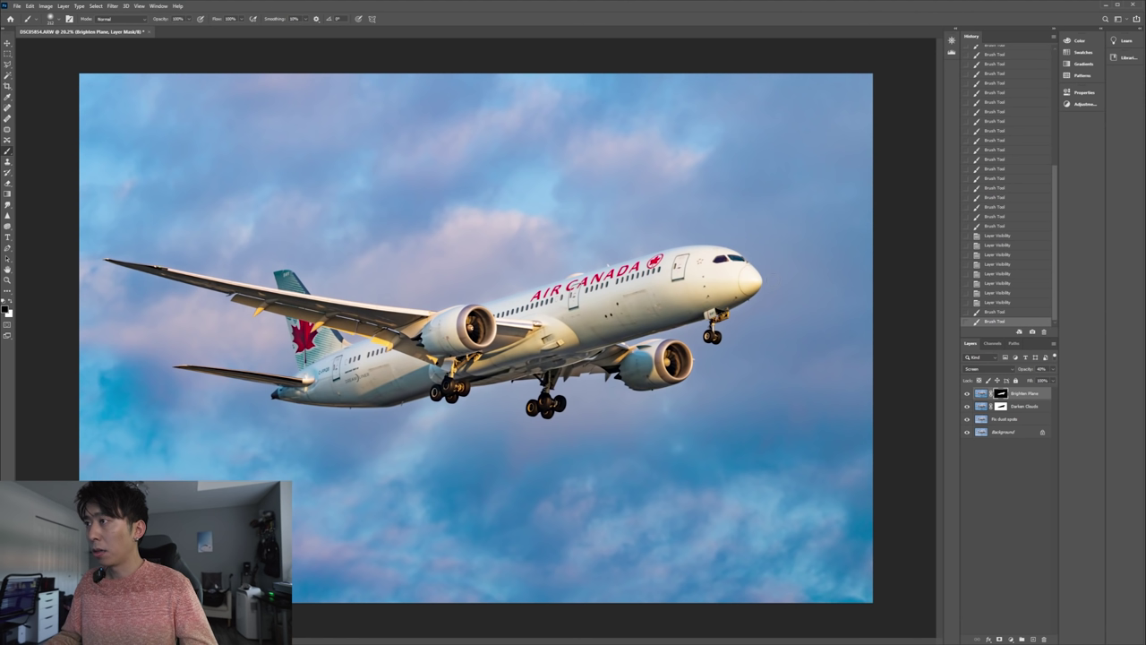
{"action": "left_click", "coordinate": [482, 294]}
{"action": "left_click", "coordinate": [481, 293]}
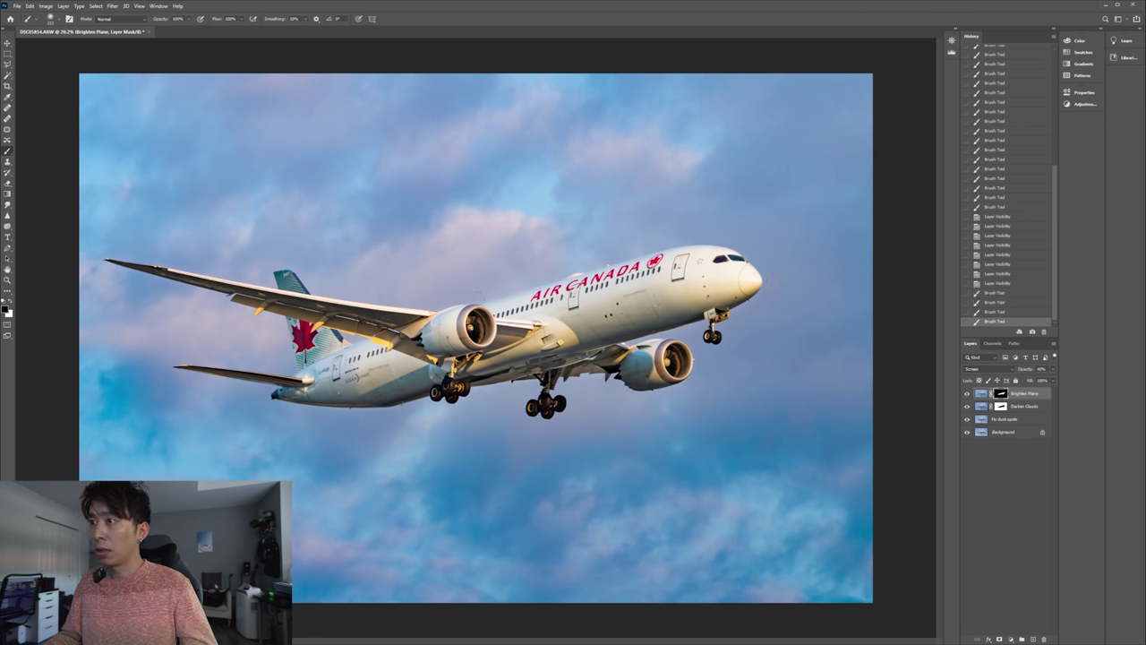
{"action": "left_click", "coordinate": [481, 294]}
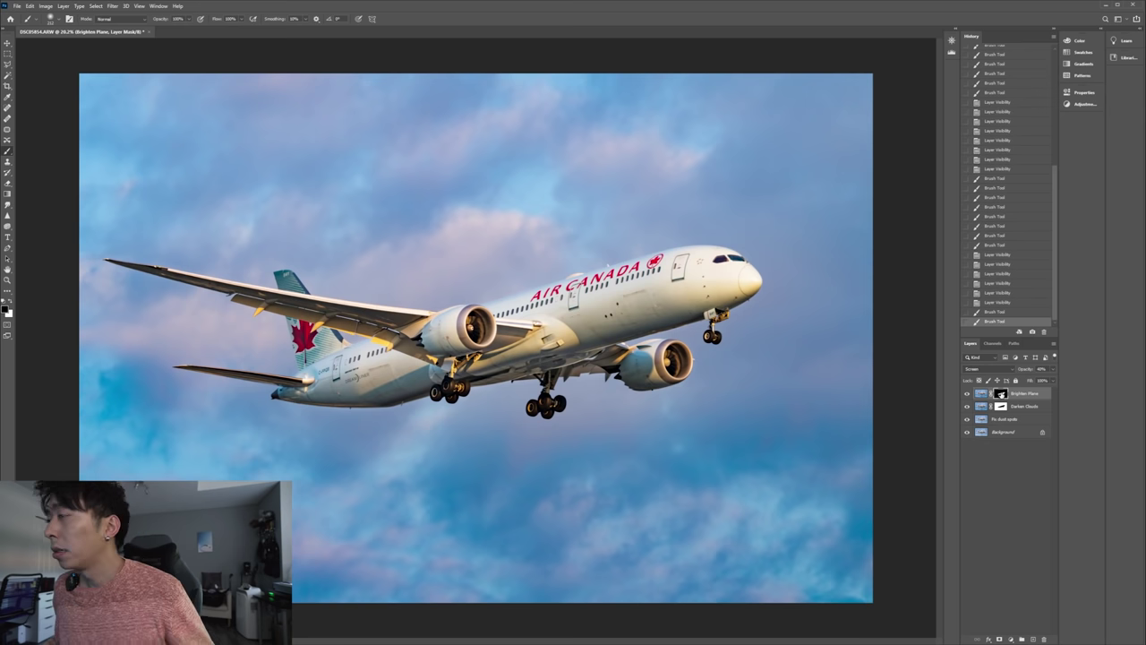
Compare the brightening on and off, leave it visible, and target the layer's pixels
{"action": "left_click", "coordinate": [967, 393]}
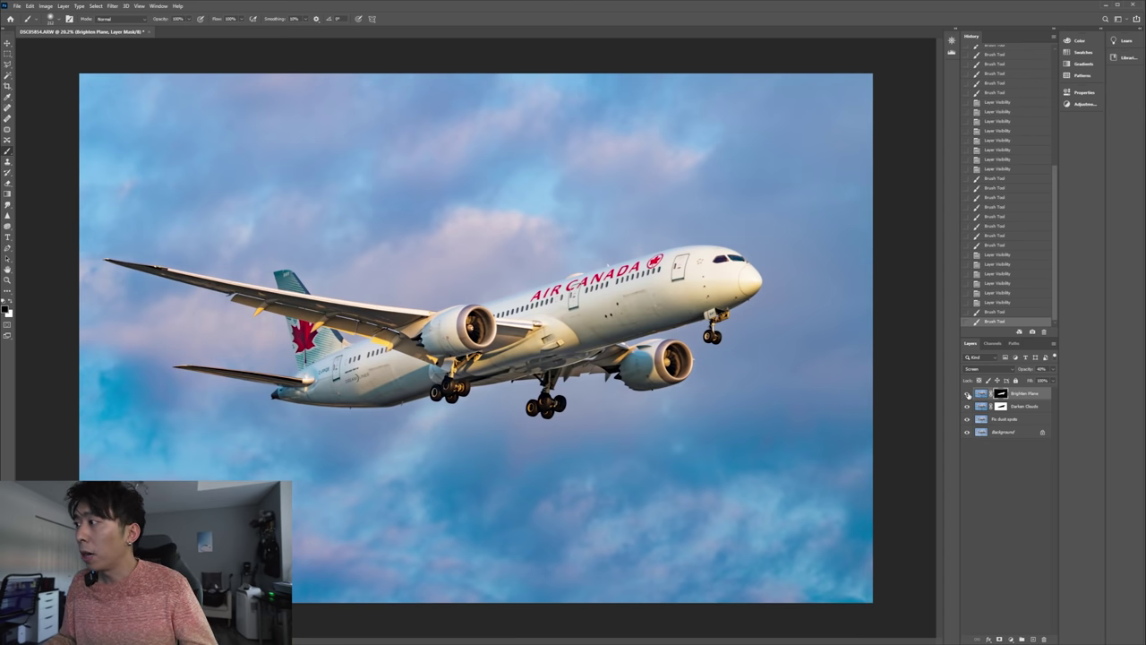
{"action": "left_click", "coordinate": [966, 393]}
{"action": "left_click", "coordinate": [967, 393]}
{"action": "left_click", "coordinate": [966, 393]}
{"action": "left_click", "coordinate": [967, 393]}
{"action": "left_click", "coordinate": [966, 393]}
{"action": "left_click", "coordinate": [966, 393]}
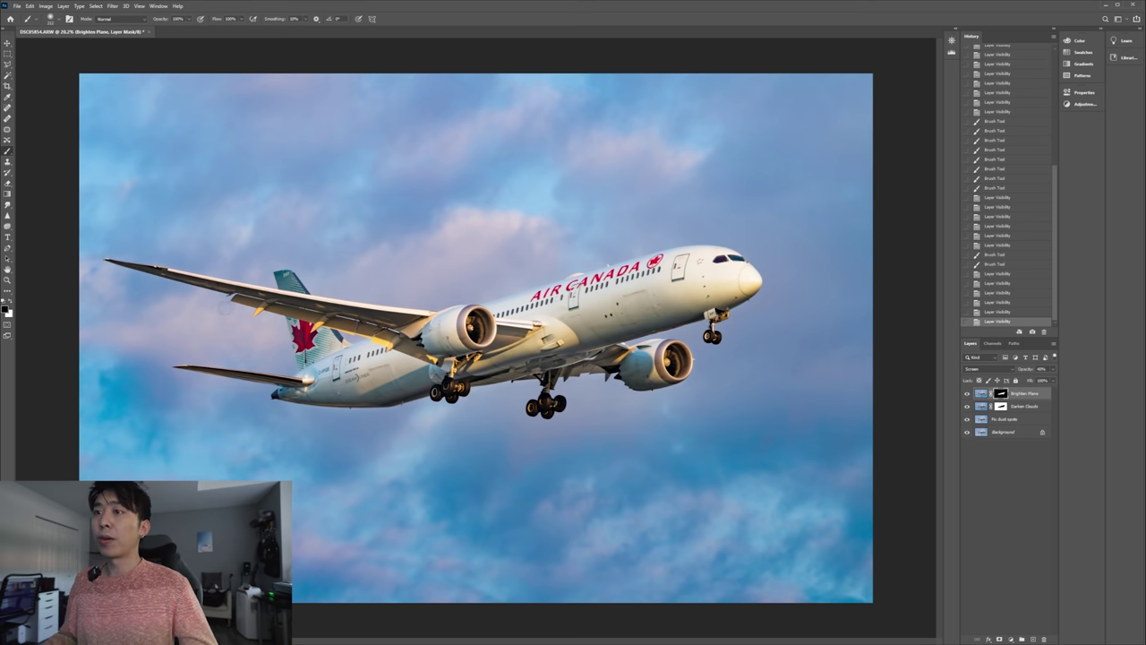
{"action": "left_click", "coordinate": [981, 393]}
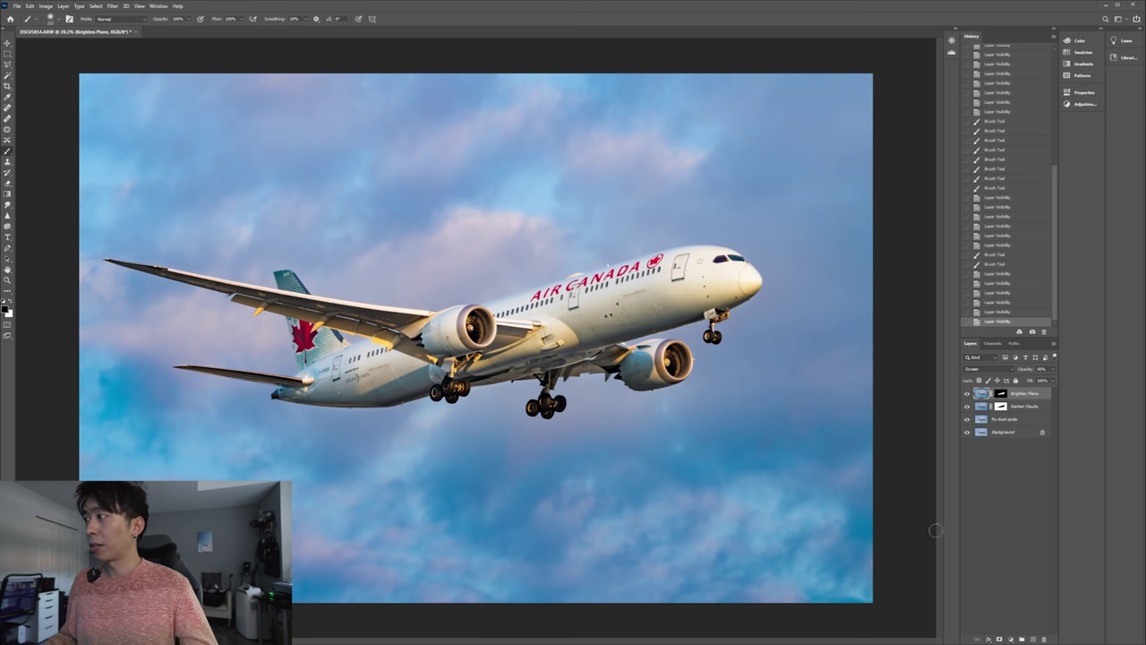
{"action": "left_click", "coordinate": [1018, 409]}
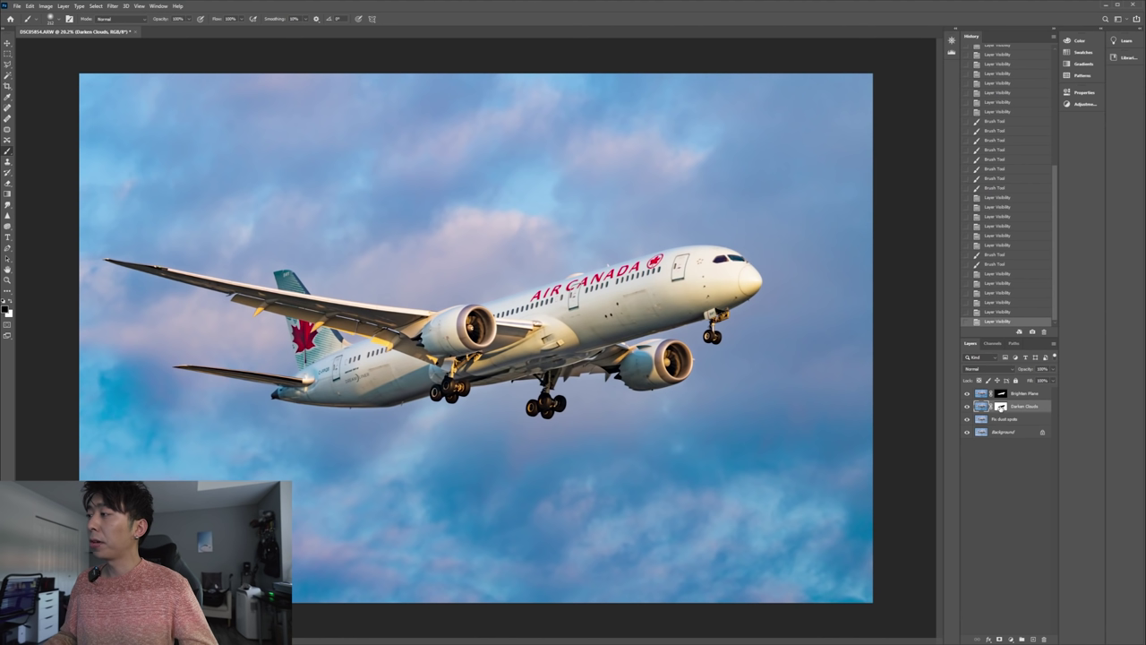
{"action": "left_click", "coordinate": [1009, 394]}
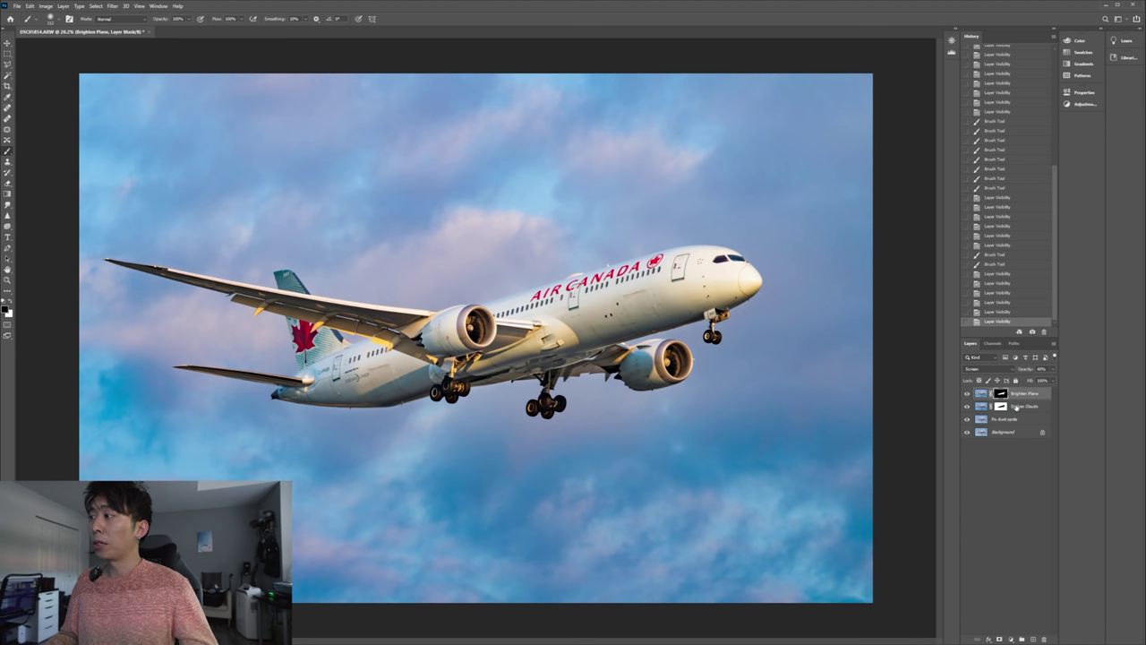
{"action": "left_click", "coordinate": [1024, 407]}
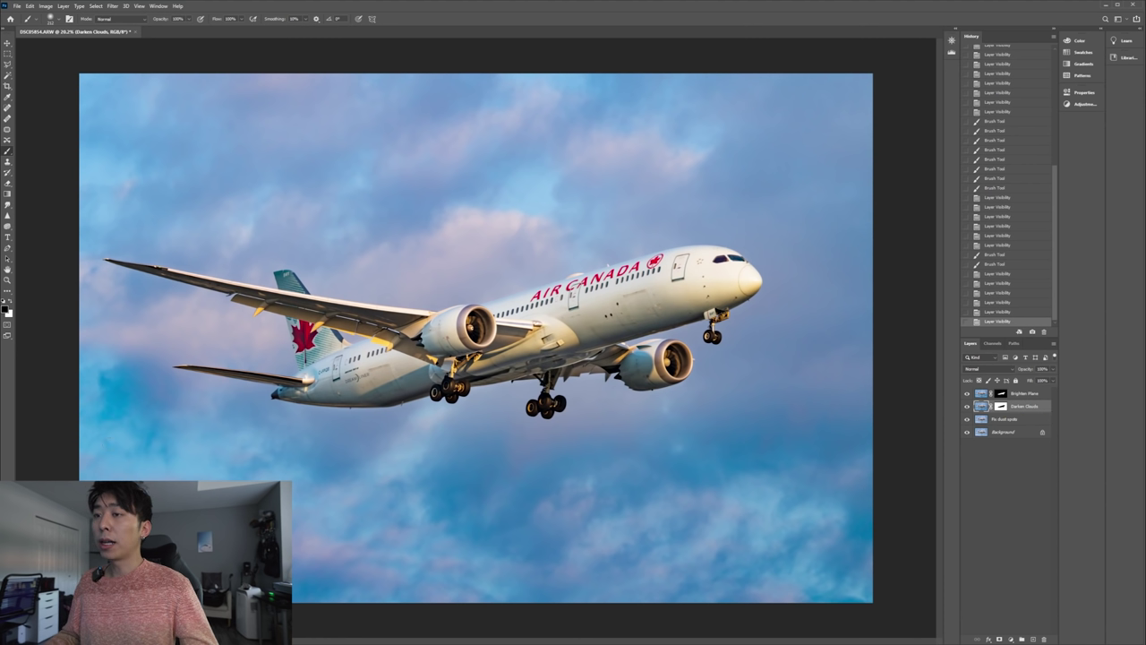
{"action": "left_click", "coordinate": [1023, 395]}
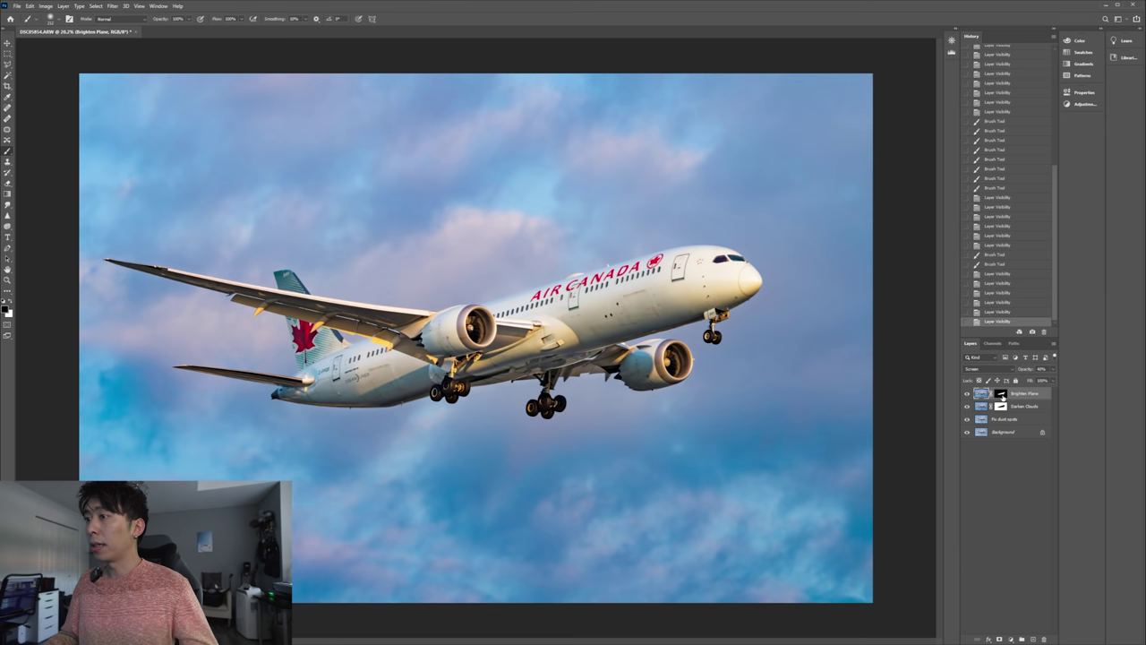
{"action": "left_click", "coordinate": [1000, 393]}
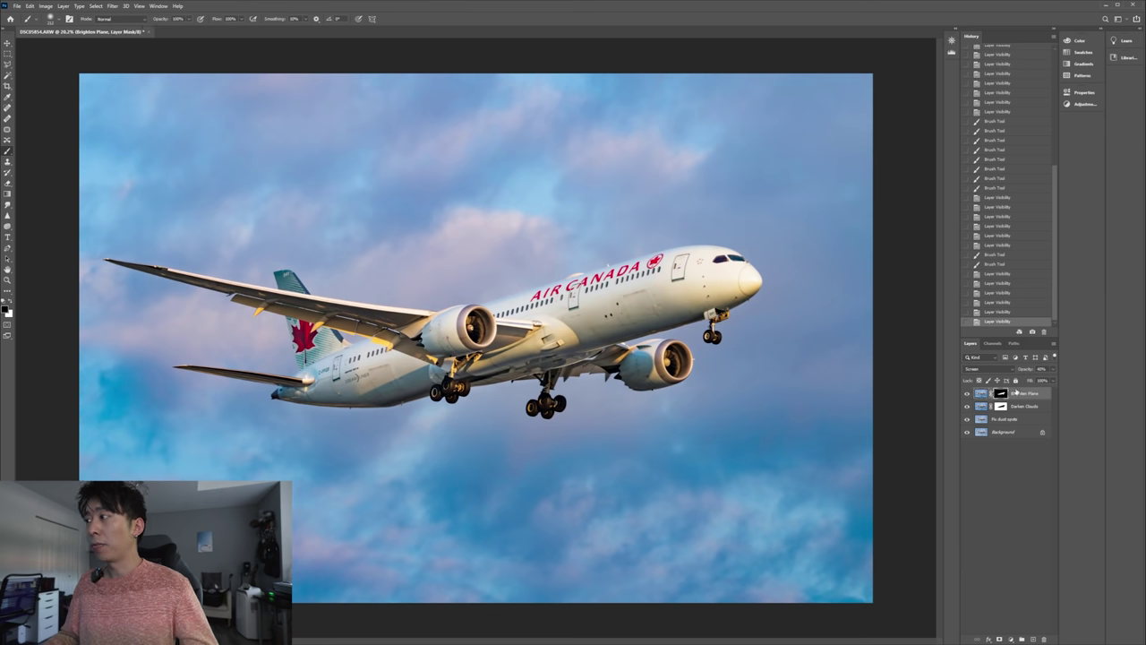
{"action": "key", "text": "v"}
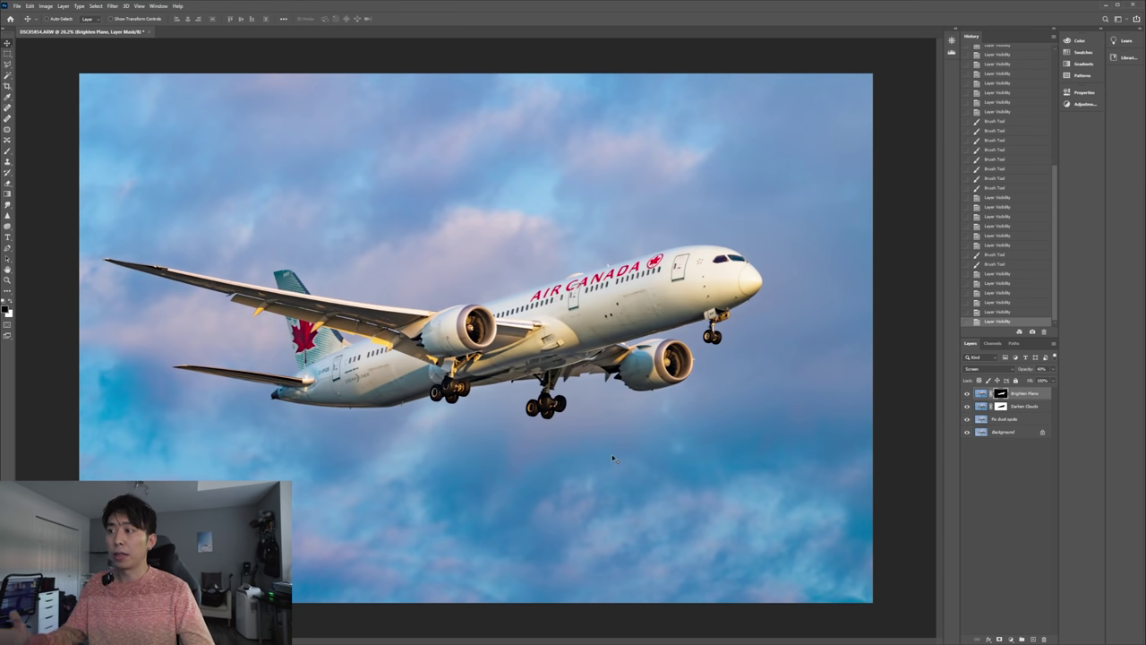
{"action": "left_click", "coordinate": [981, 393]}
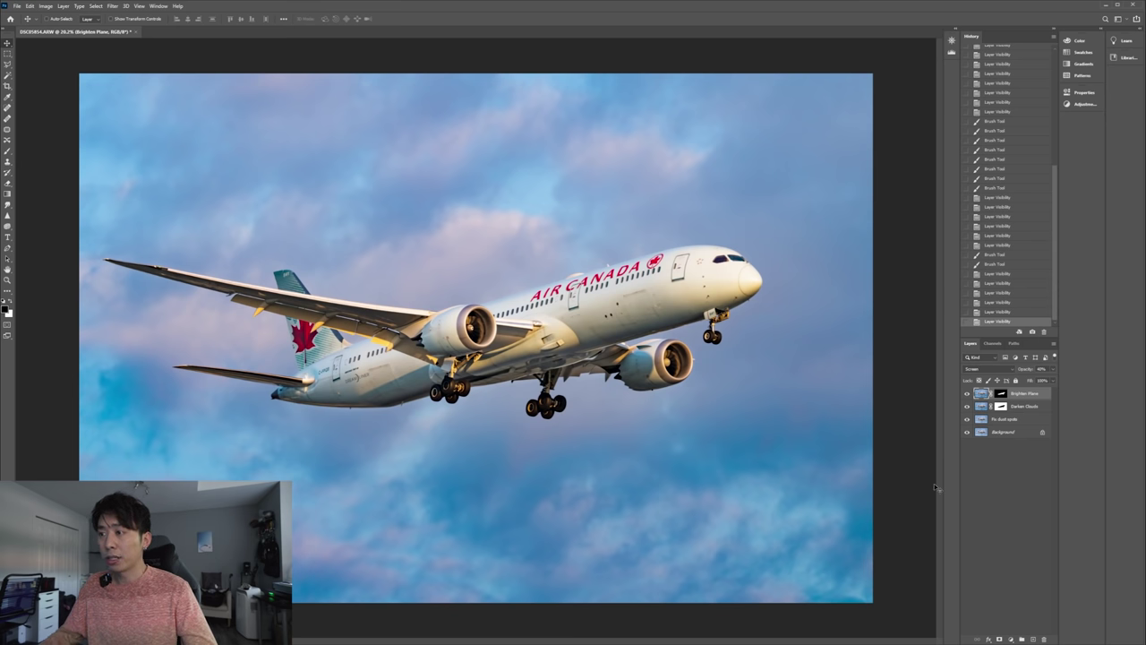
{"action": "left_click", "coordinate": [1000, 394]}
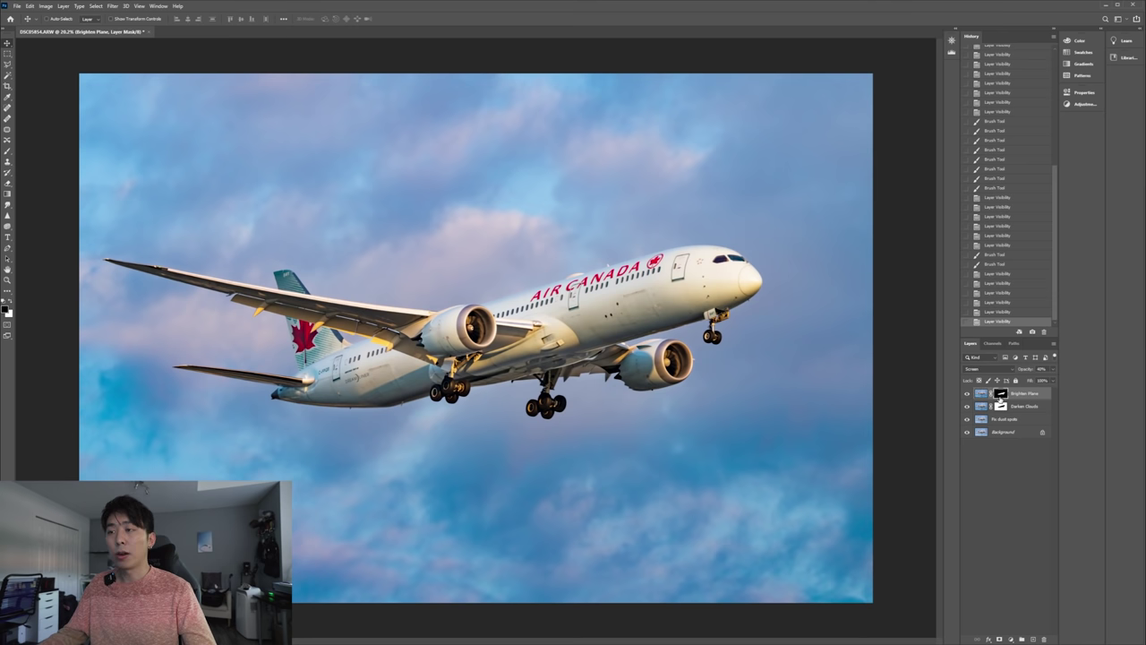
{"action": "left_click", "coordinate": [1022, 399]}
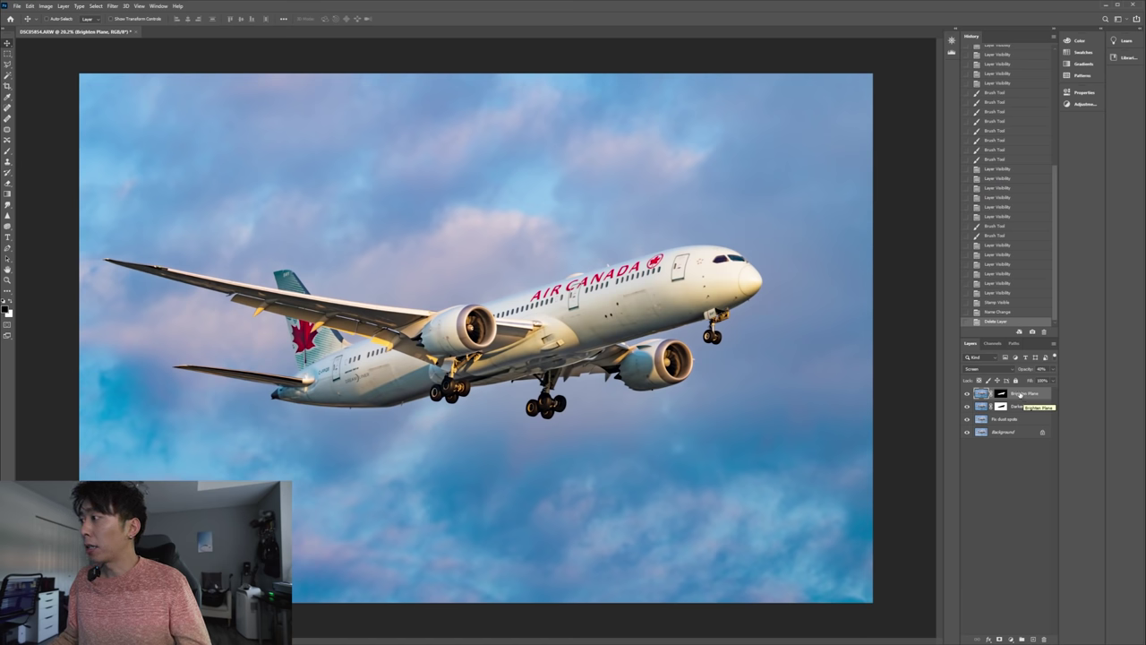
Stamp all visible layers into a new top layer and rename it Pink Graduated Filter
{"action": "right_click", "coordinate": [1023, 395]}
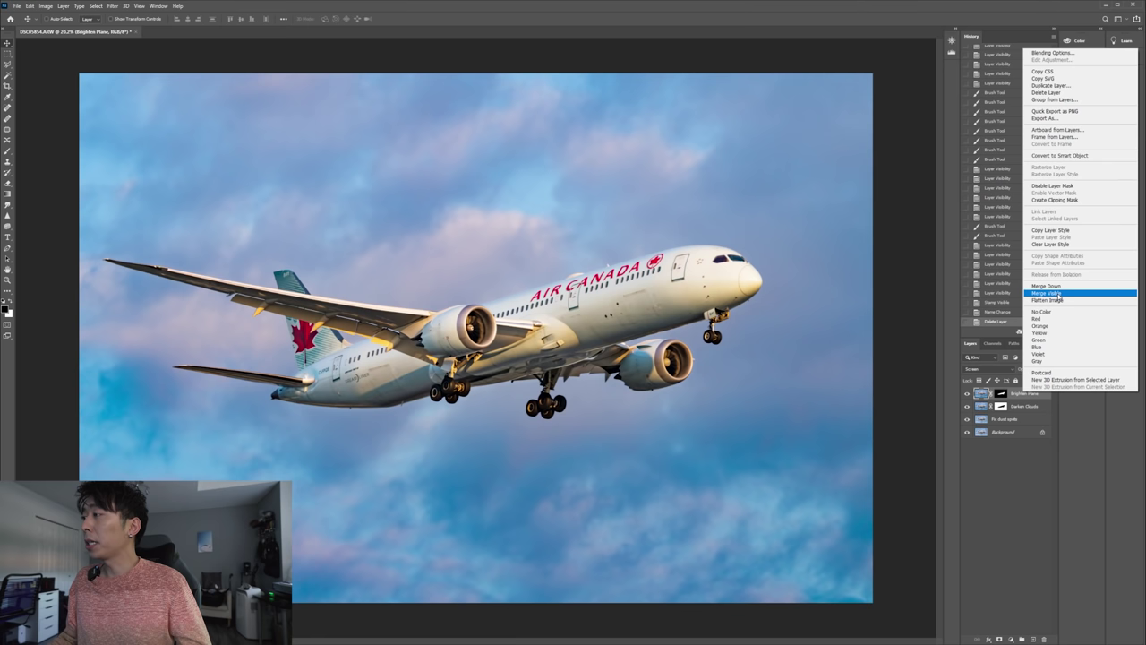
{"action": "left_click", "coordinate": [1059, 295], "text": "alt"}
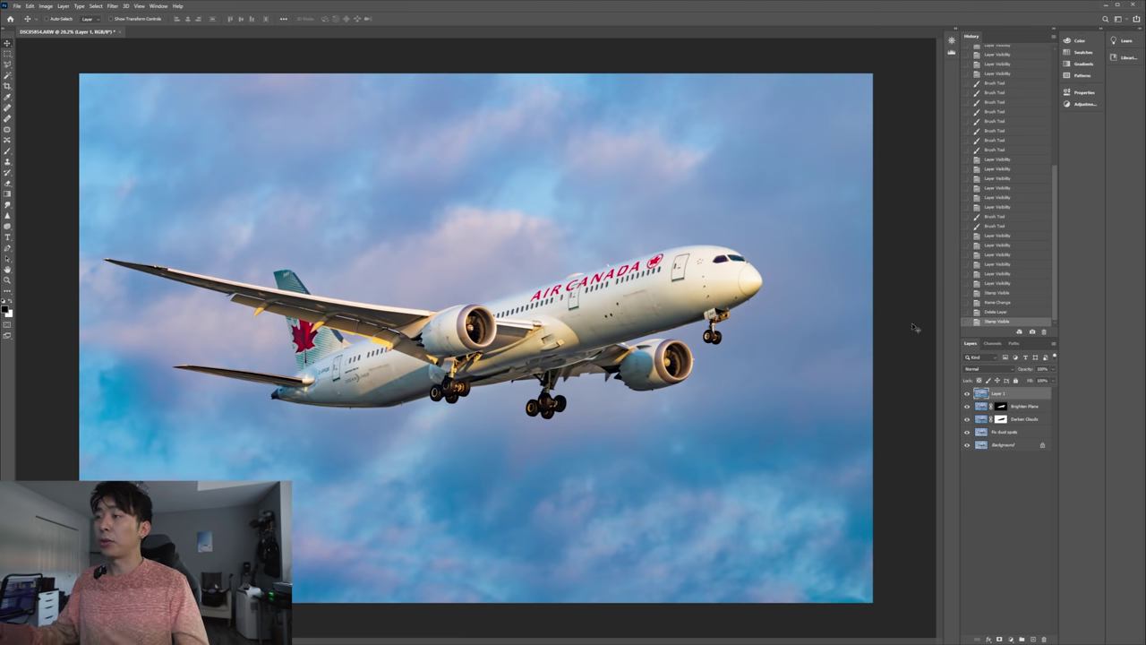
{"action": "double_click", "coordinate": [1004, 394]}
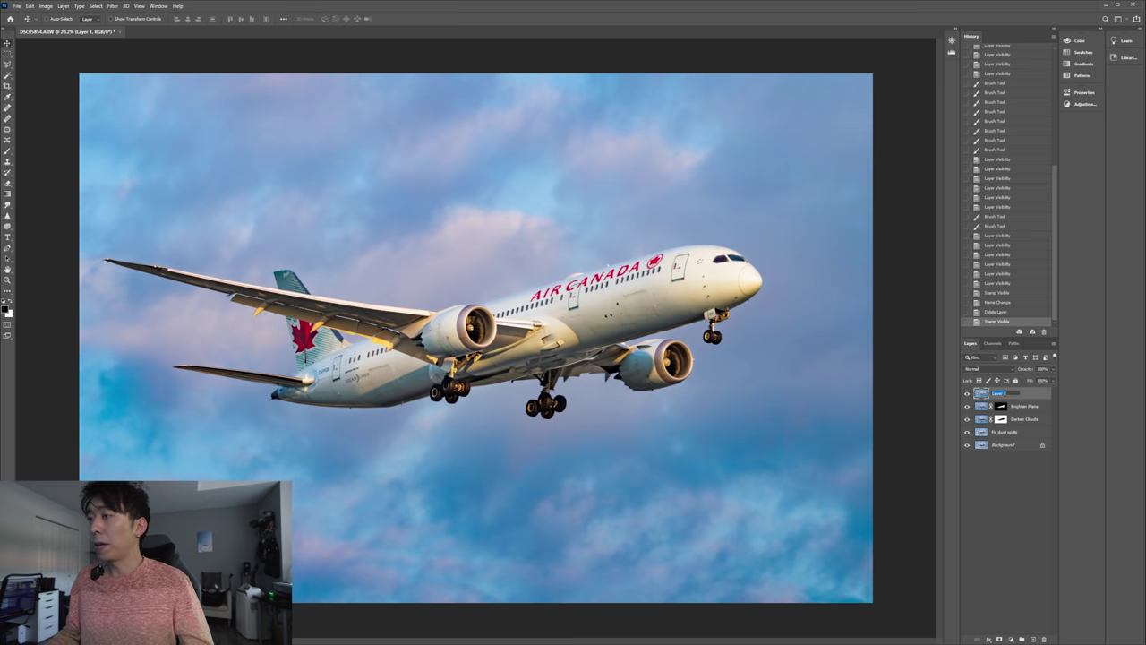
{"action": "type", "text": "Pink & adjusted"}
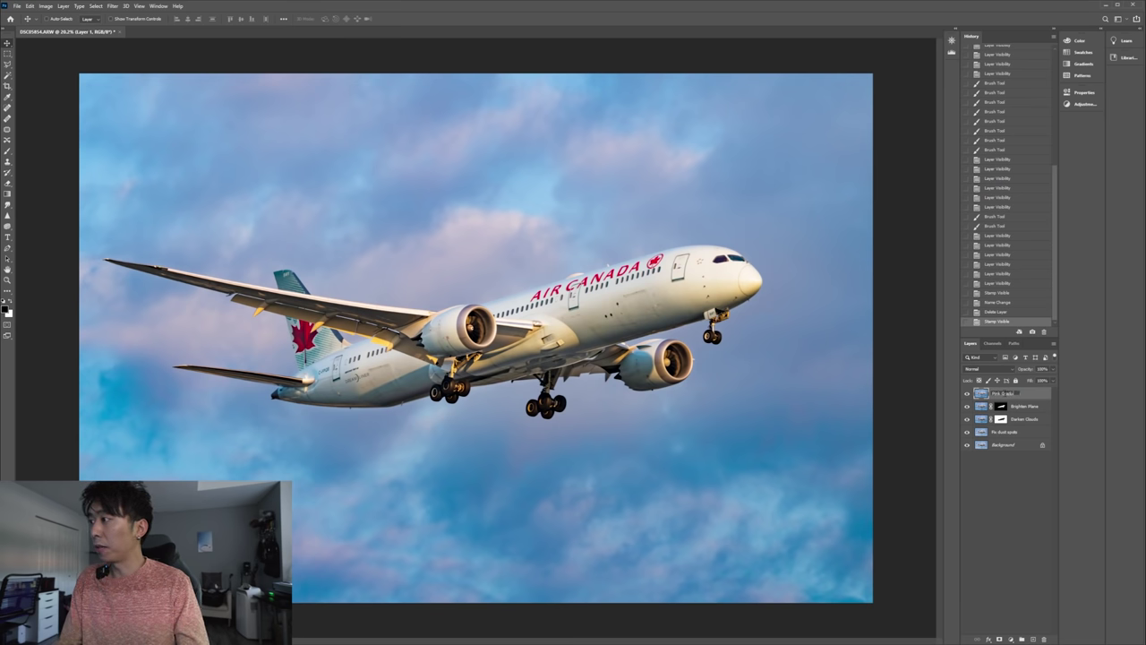
{"action": "key", "text": "Return"}
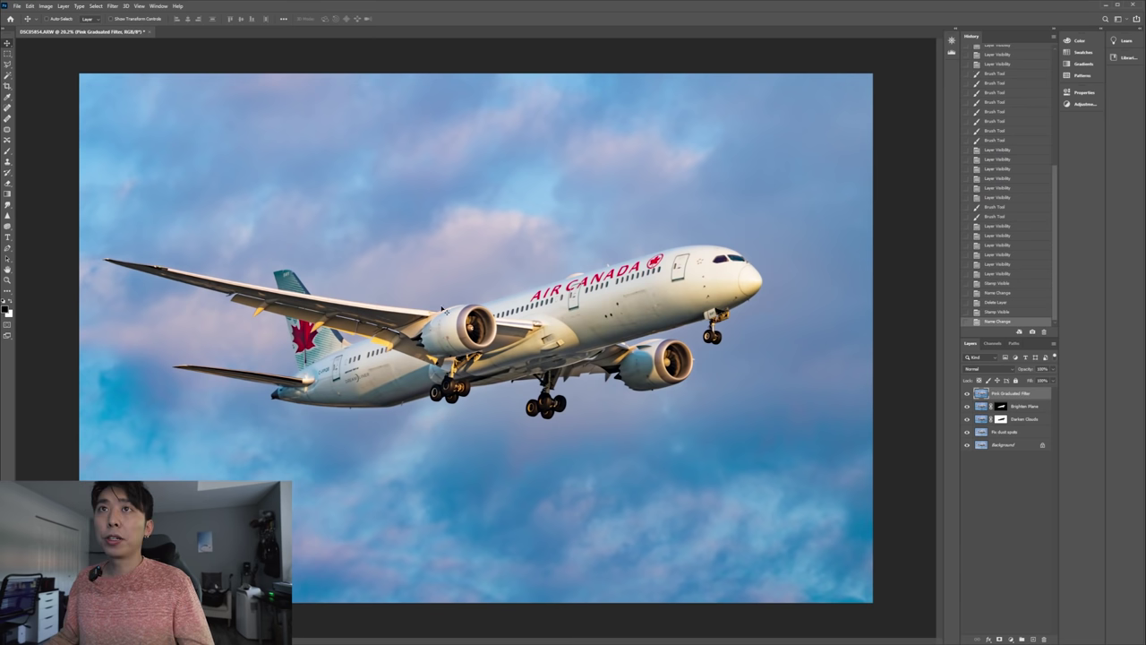
{"action": "left_click", "coordinate": [113, 7]}
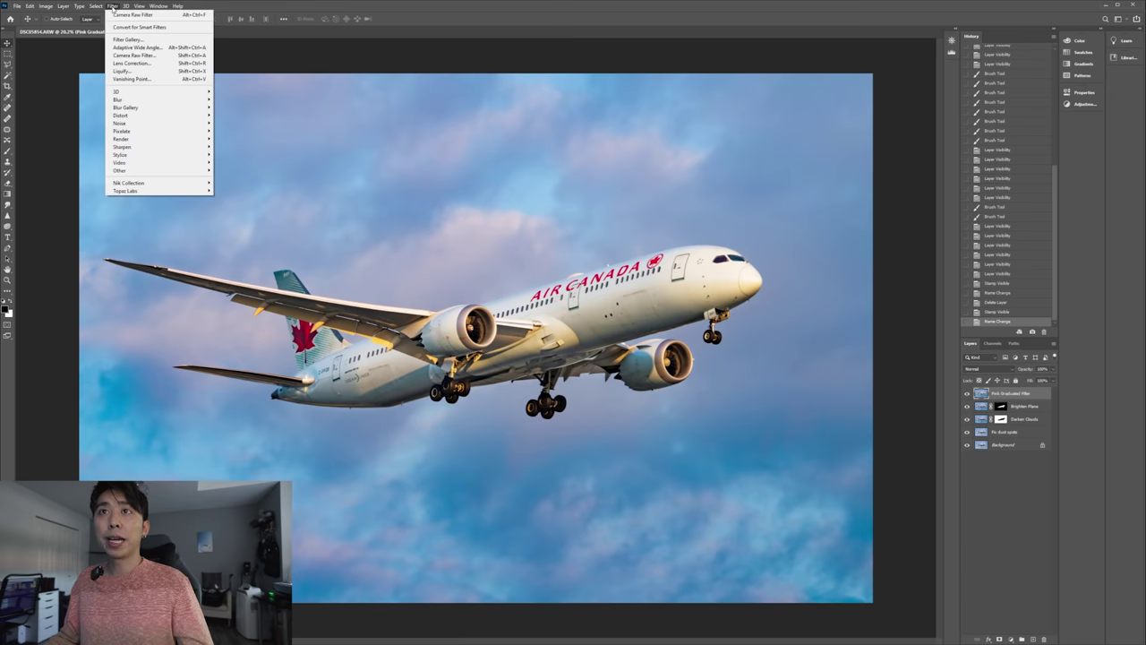
In Camera Raw Filter, draw a graduated filter from upper right toward the plane with Exposure +0.30
{"action": "left_click", "coordinate": [133, 56]}
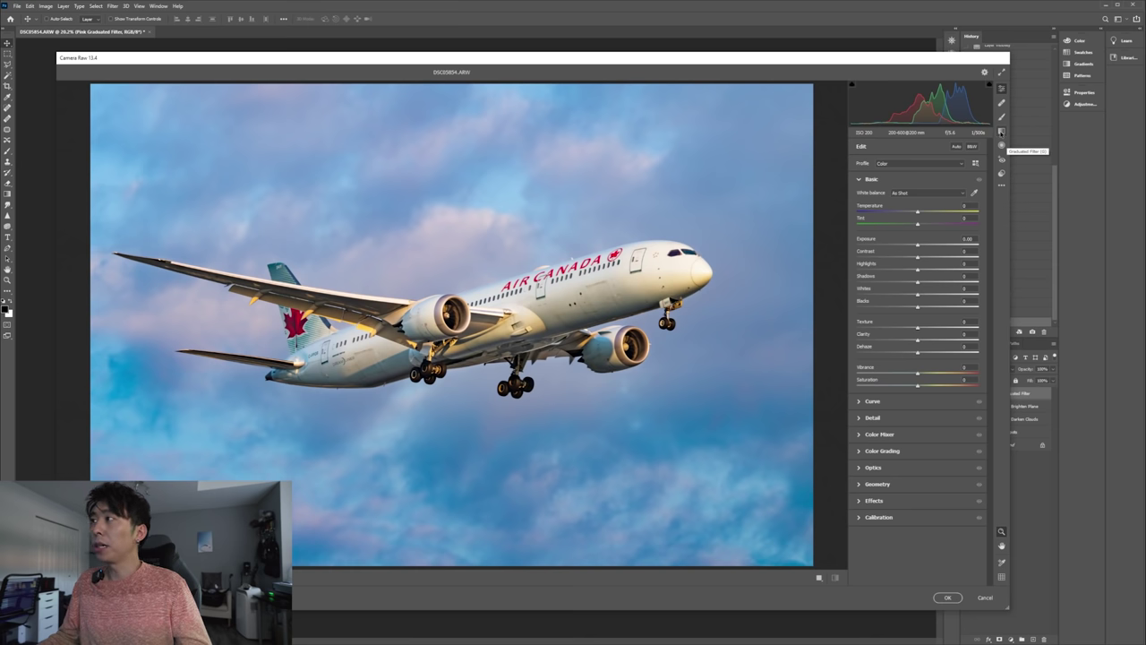
{"action": "left_click", "coordinate": [1001, 132]}
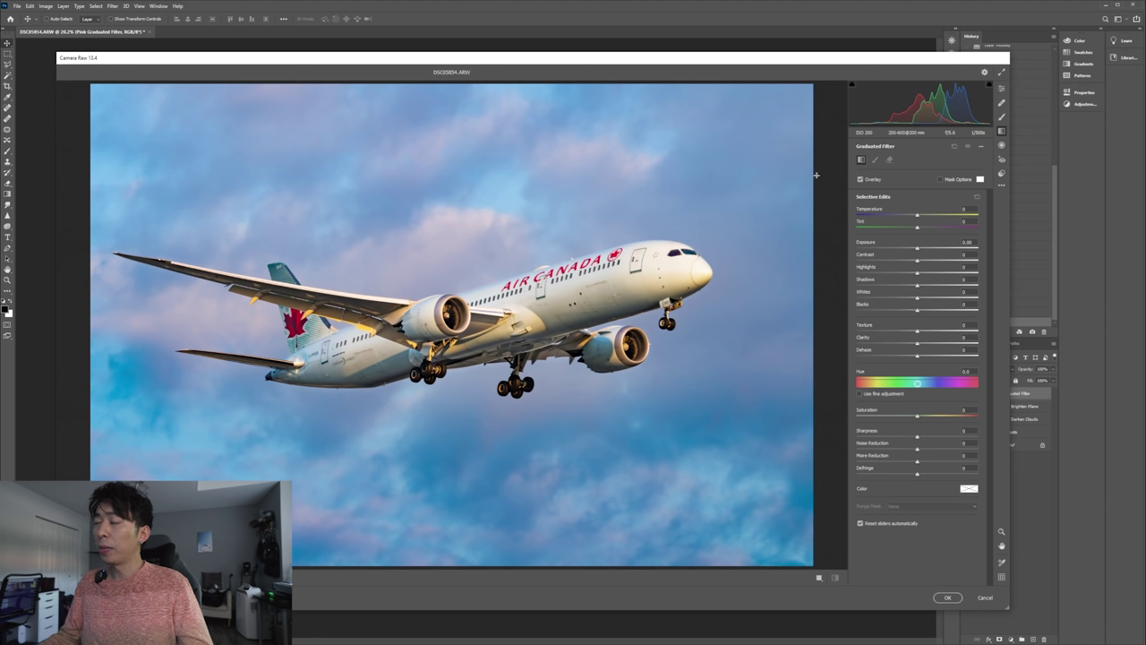
{"action": "left_click_drag", "start_coordinate": [815, 185], "coordinate": [81, 400]}
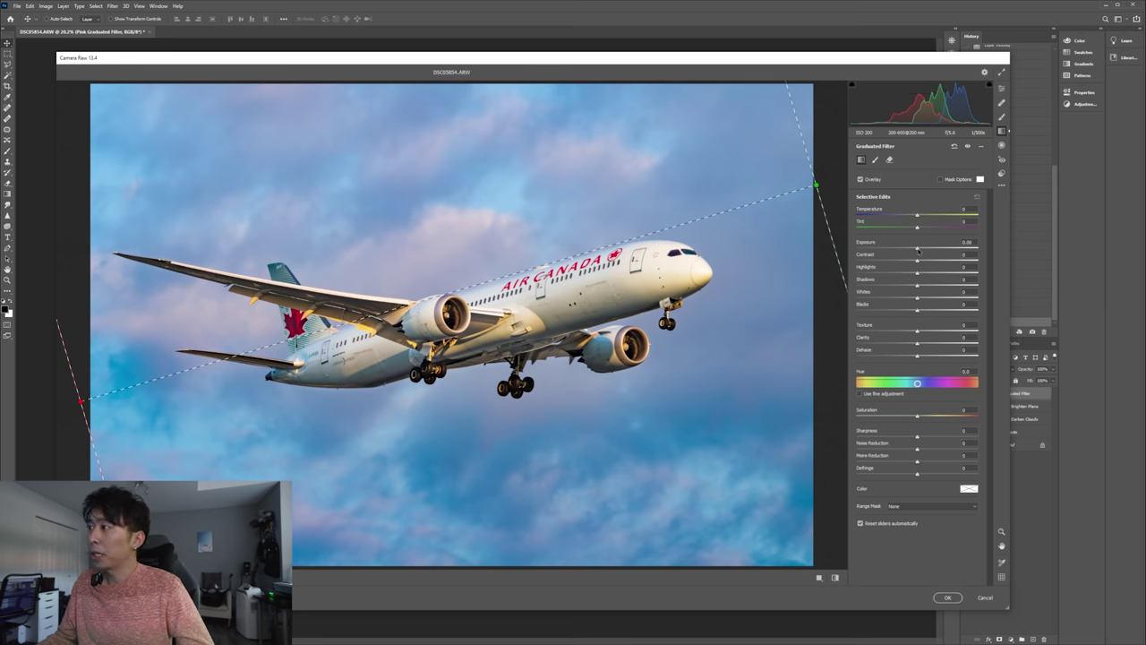
{"action": "left_click_drag", "start_coordinate": [917, 252], "coordinate": [922, 253]}
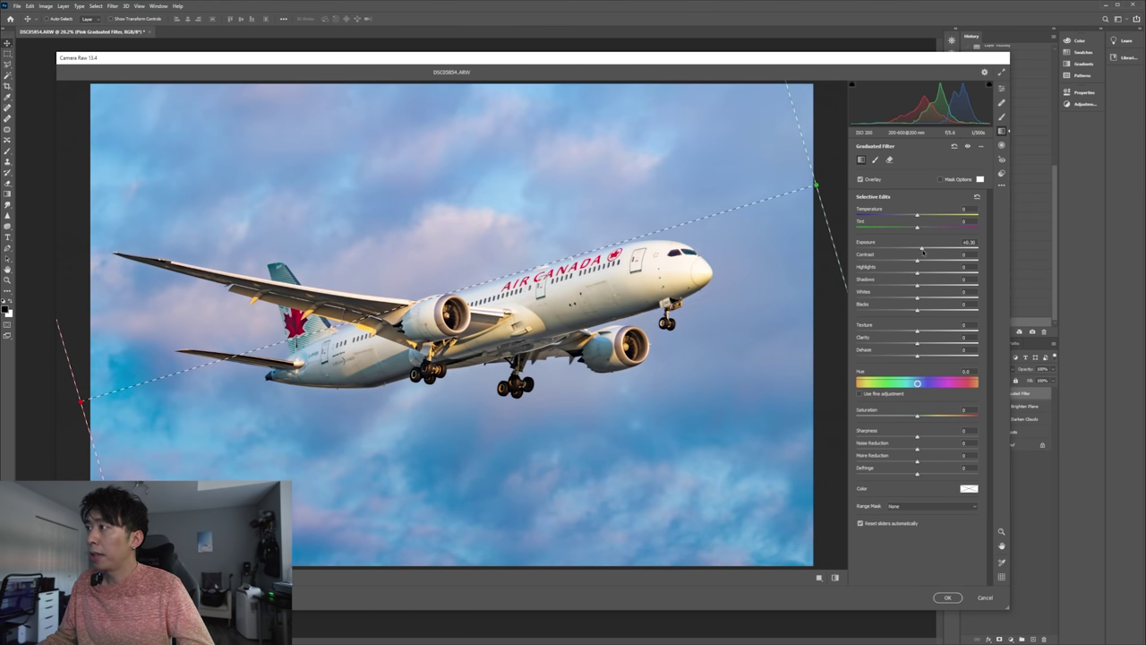
{"action": "left_click", "coordinate": [968, 488]}
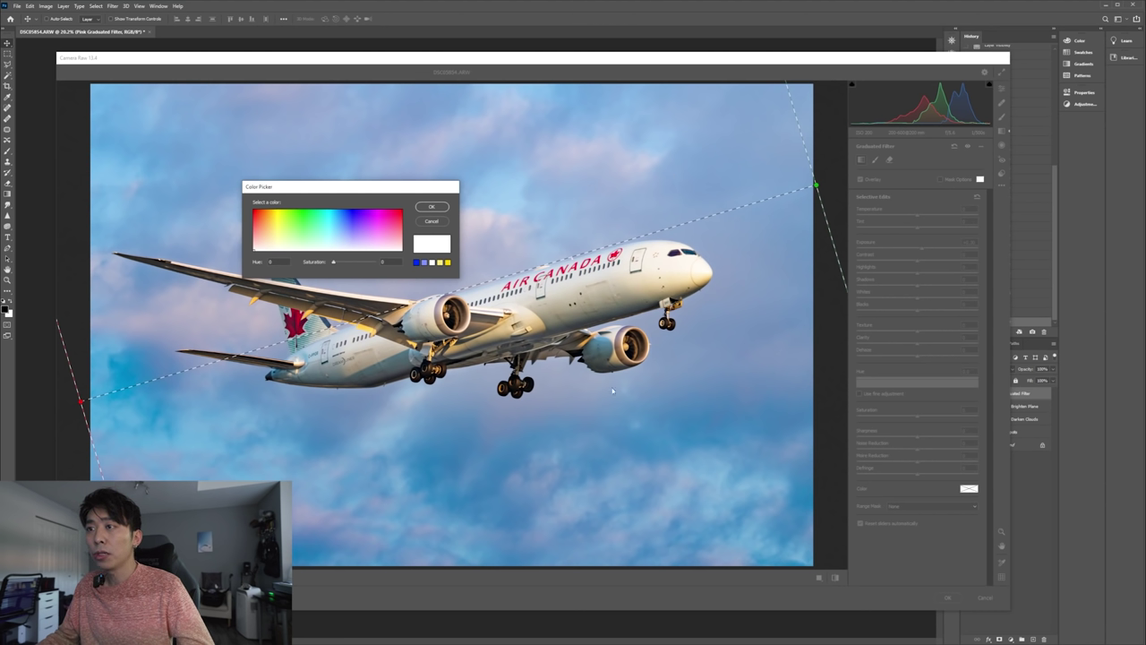
Tint the graduated filter a soft red-pink with saturation around 55
{"action": "left_click", "coordinate": [397, 218]}
{"action": "left_click_drag", "start_coordinate": [399, 218], "coordinate": [424, 220]}
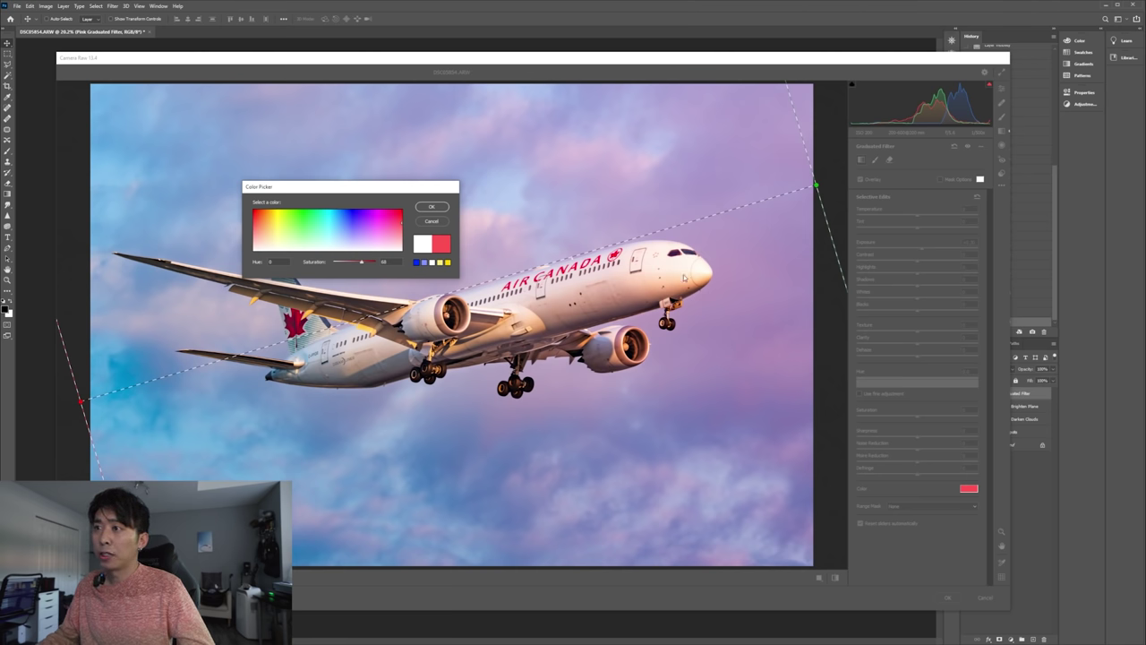
{"action": "left_click_drag", "start_coordinate": [396, 221], "coordinate": [413, 220]}
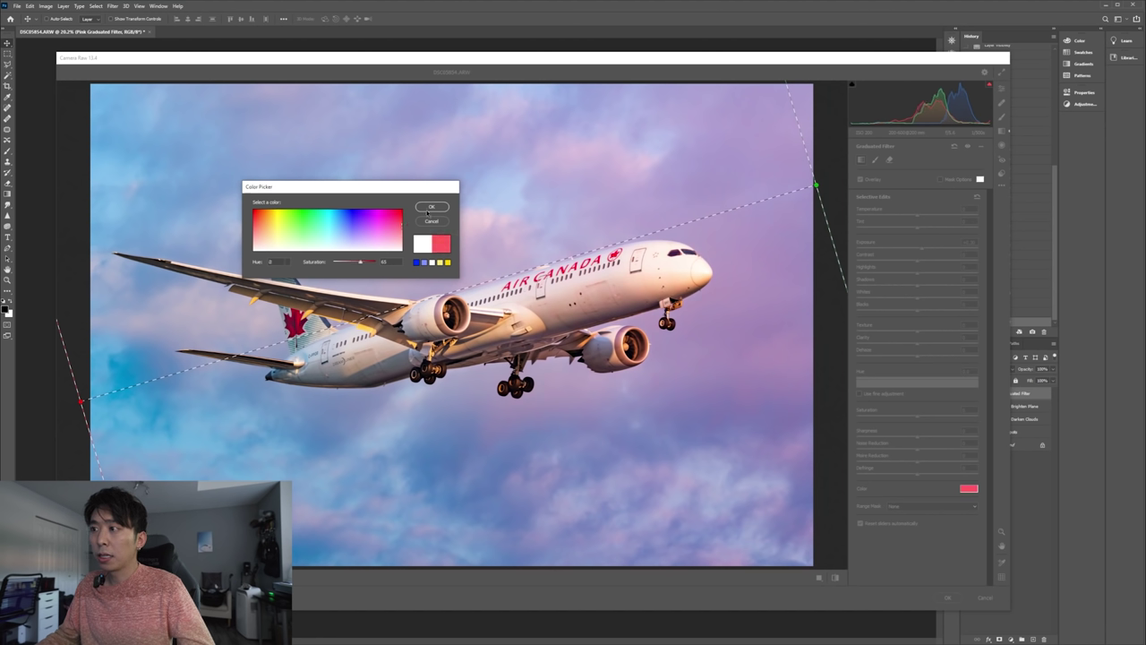
{"action": "left_click", "coordinate": [431, 207]}
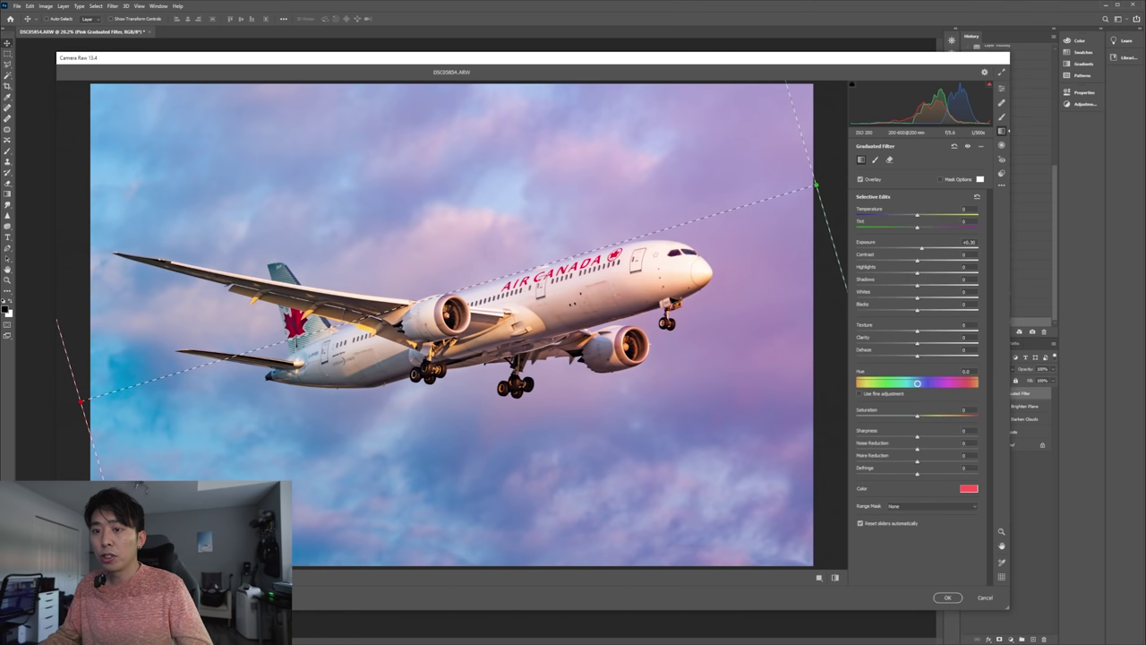
Zoom the preview out, extend the filter toward the lower left, and add a Luminance range mask
{"action": "right_click", "coordinate": [114, 428]}
{"action": "left_click", "coordinate": [132, 439]}
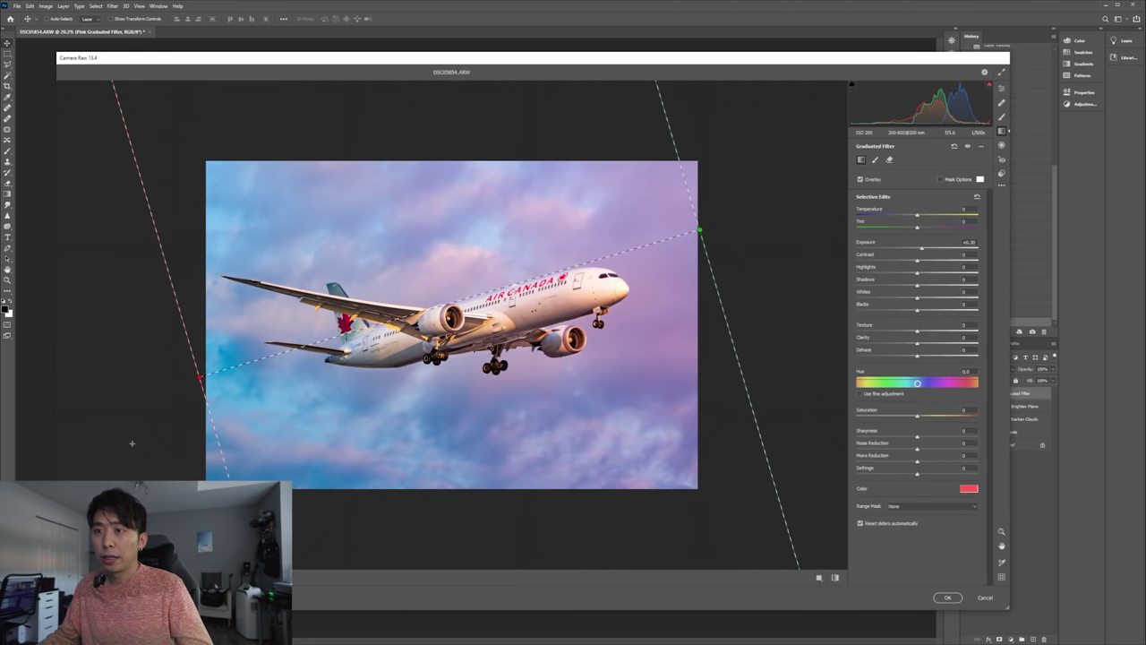
{"action": "left_click_drag", "start_coordinate": [196, 373], "coordinate": [56, 417]}
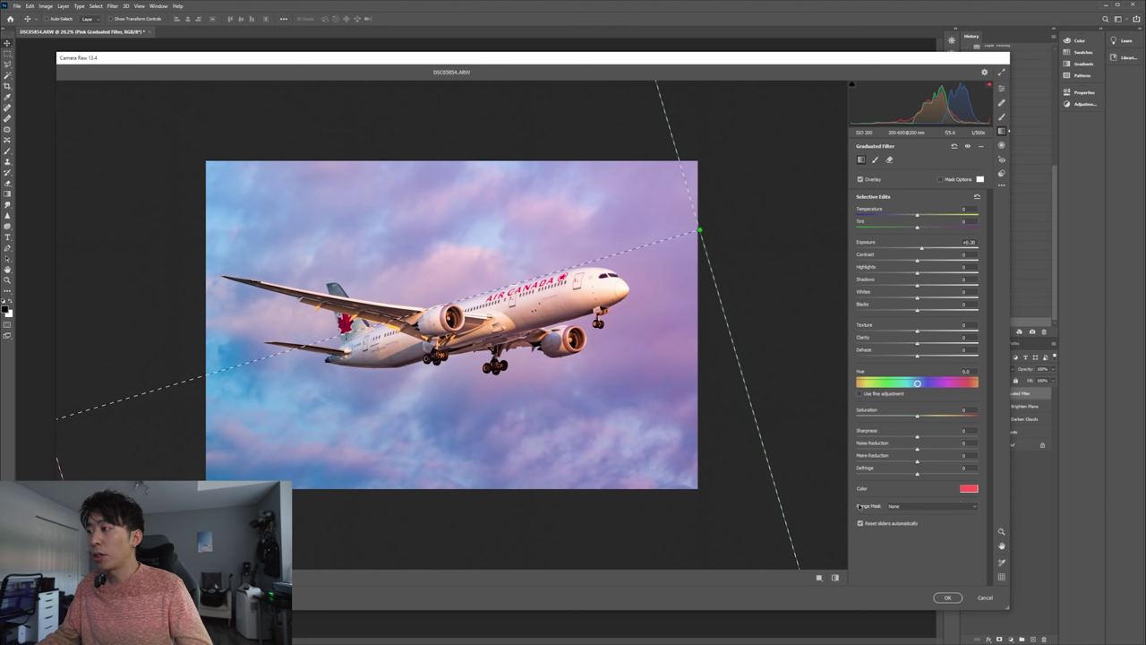
{"action": "left_click", "coordinate": [893, 507]}
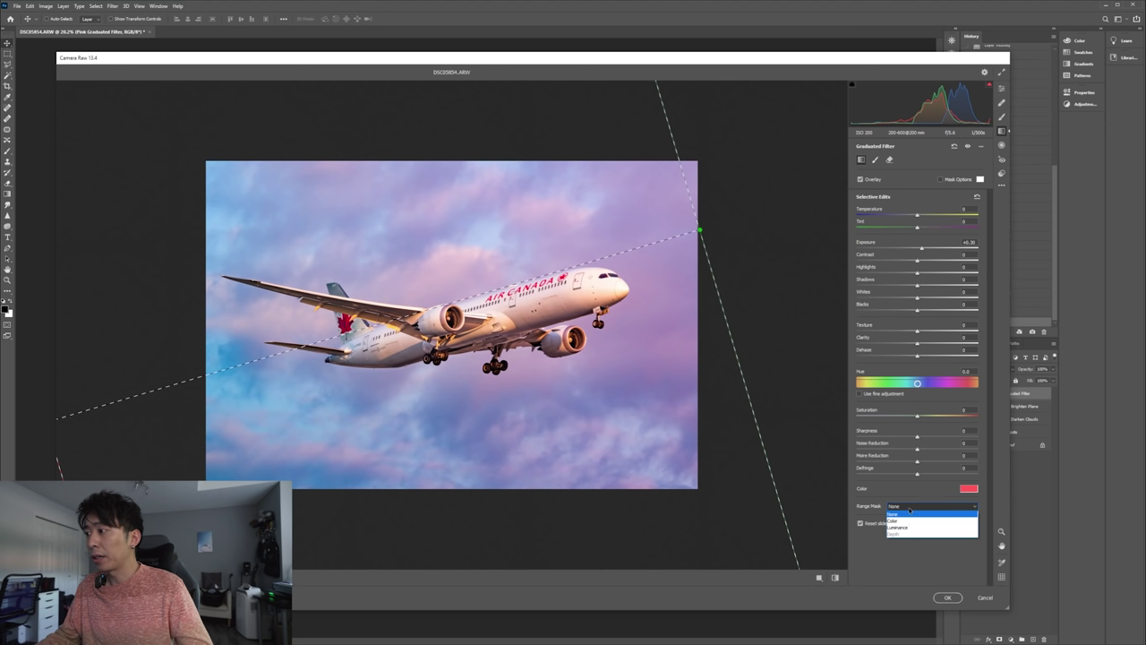
{"action": "left_click", "coordinate": [904, 528]}
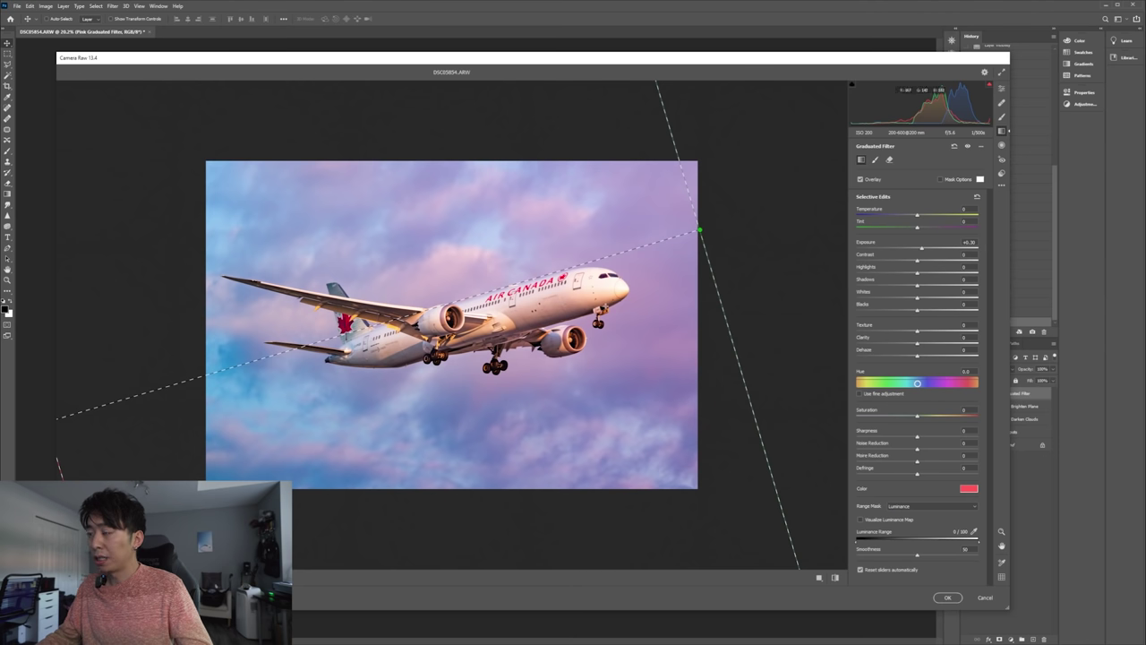
Set the graduated filter's luminance range to 7–100 and apply the Camera Raw filter
{"action": "key", "text": "ctrl+0"}
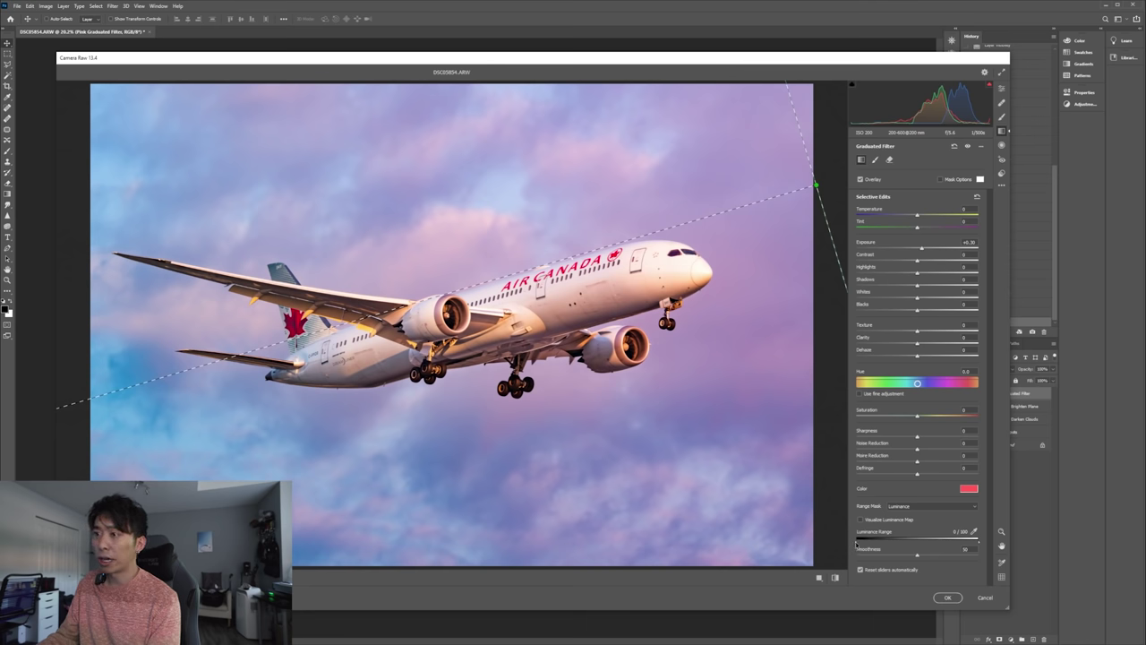
{"action": "left_click_drag", "start_coordinate": [856, 543], "coordinate": [814, 537]}
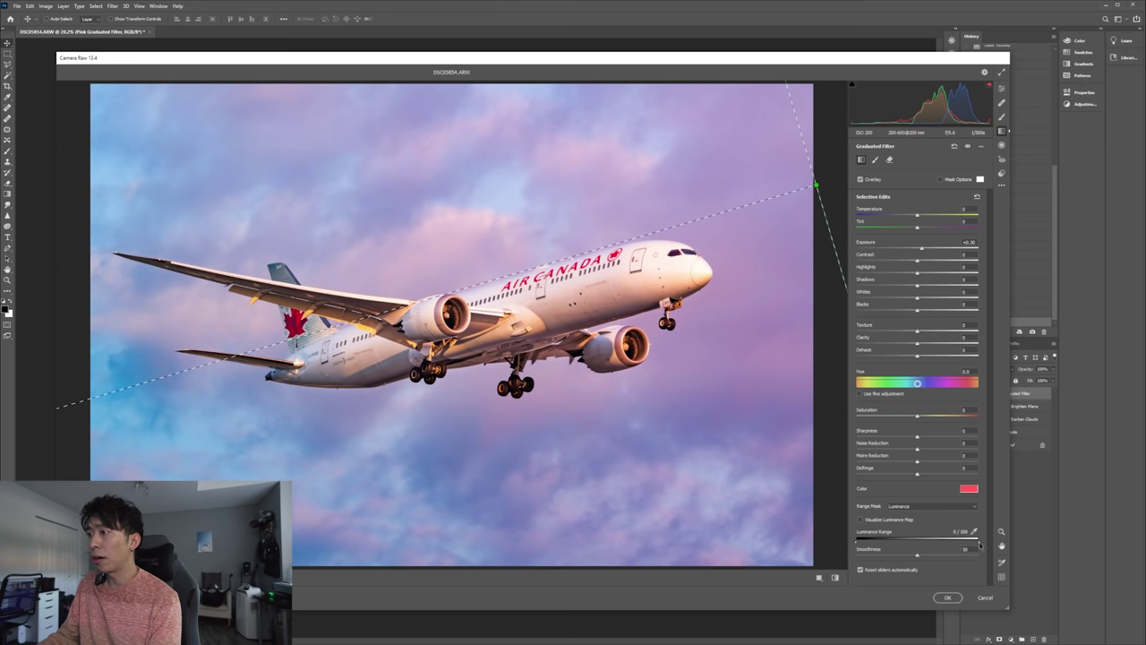
{"action": "left_click_drag", "start_coordinate": [979, 544], "coordinate": [914, 543]}
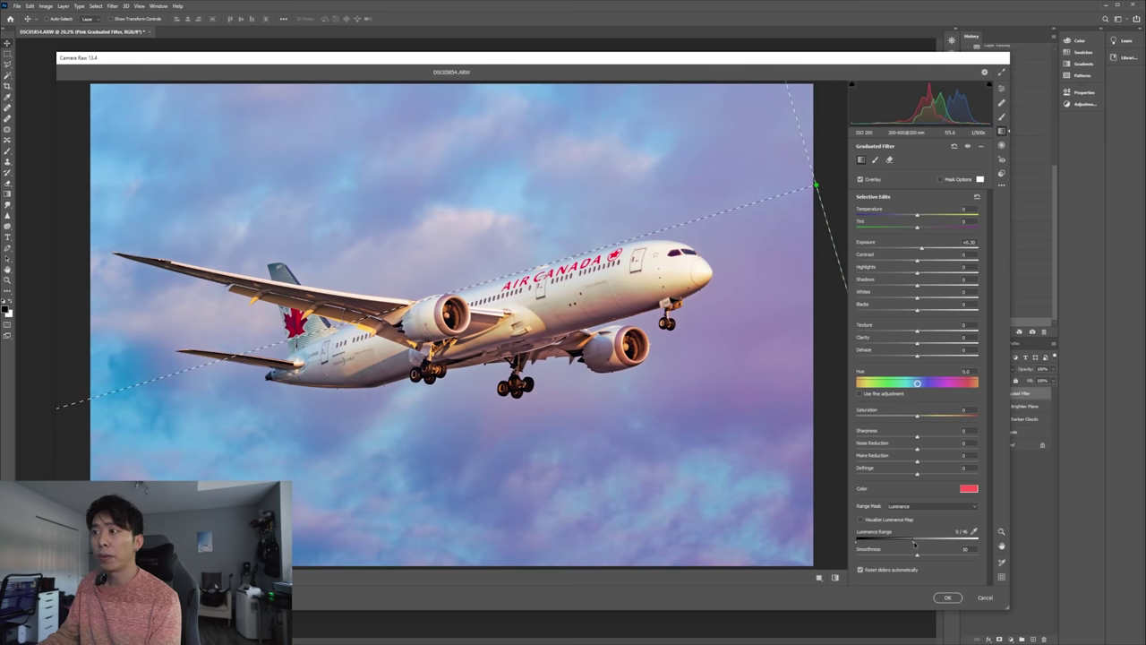
{"action": "left_click_drag", "start_coordinate": [915, 543], "coordinate": [976, 543]}
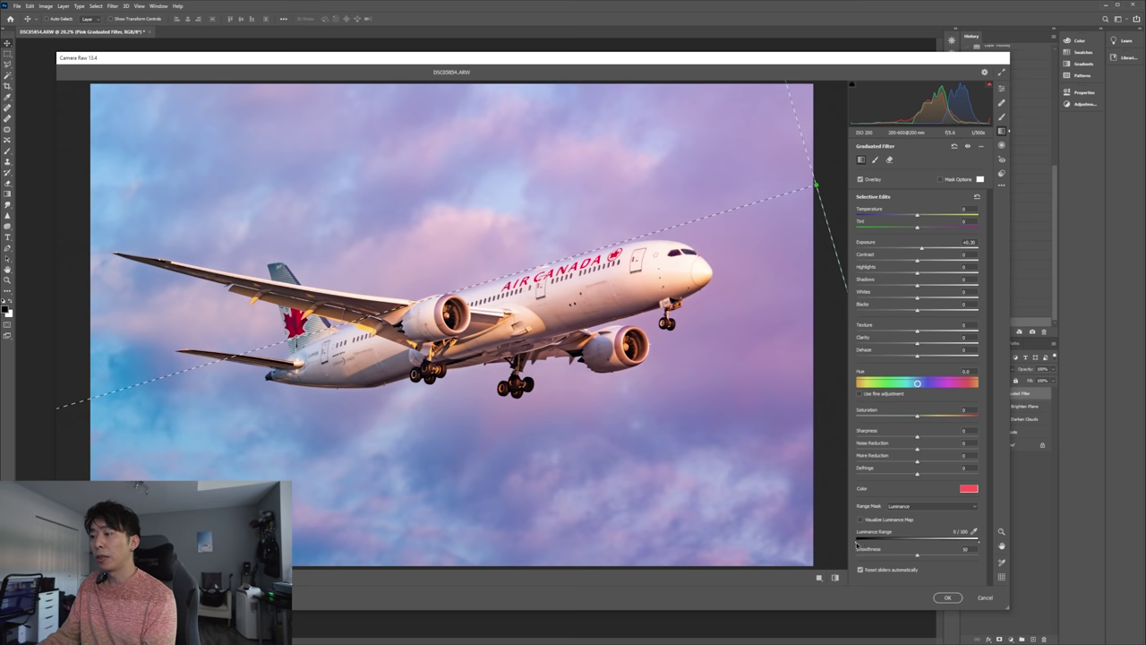
{"action": "left_click_drag", "start_coordinate": [856, 542], "coordinate": [861, 544]}
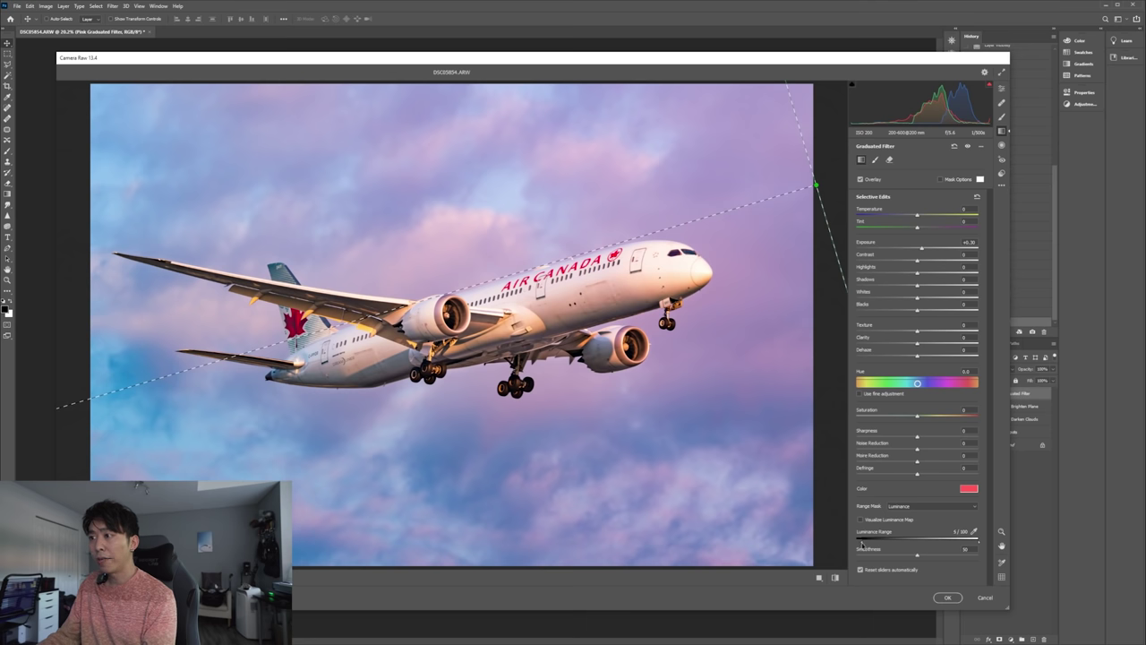
{"action": "left_click_drag", "start_coordinate": [864, 543], "coordinate": [865, 544]}
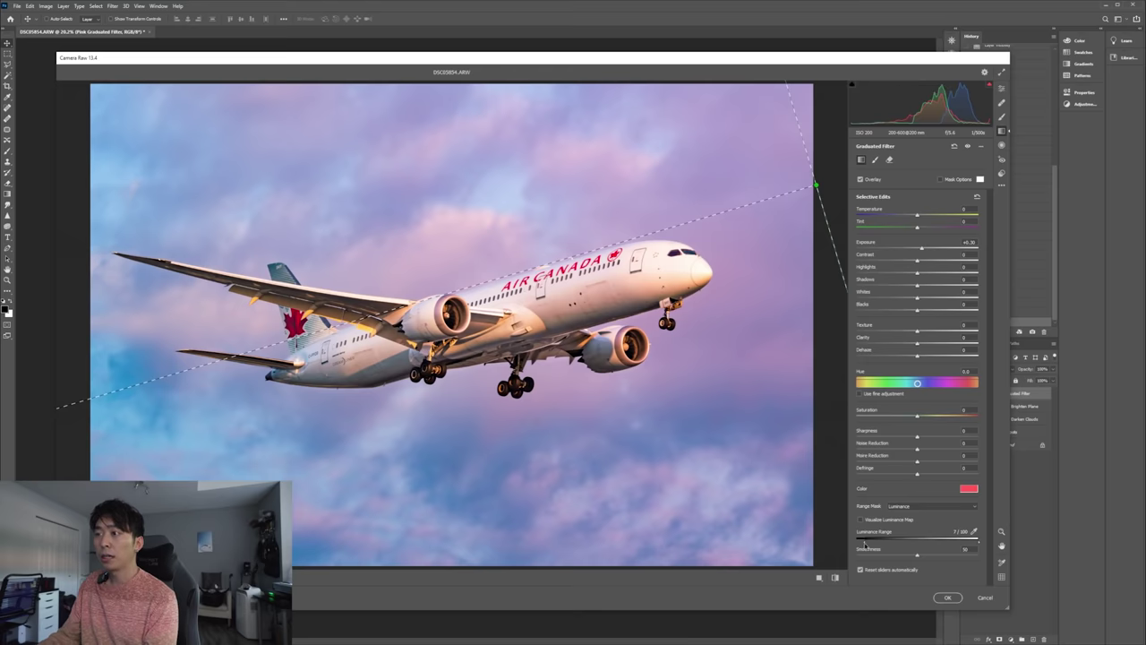
{"action": "left_click", "coordinate": [948, 597]}
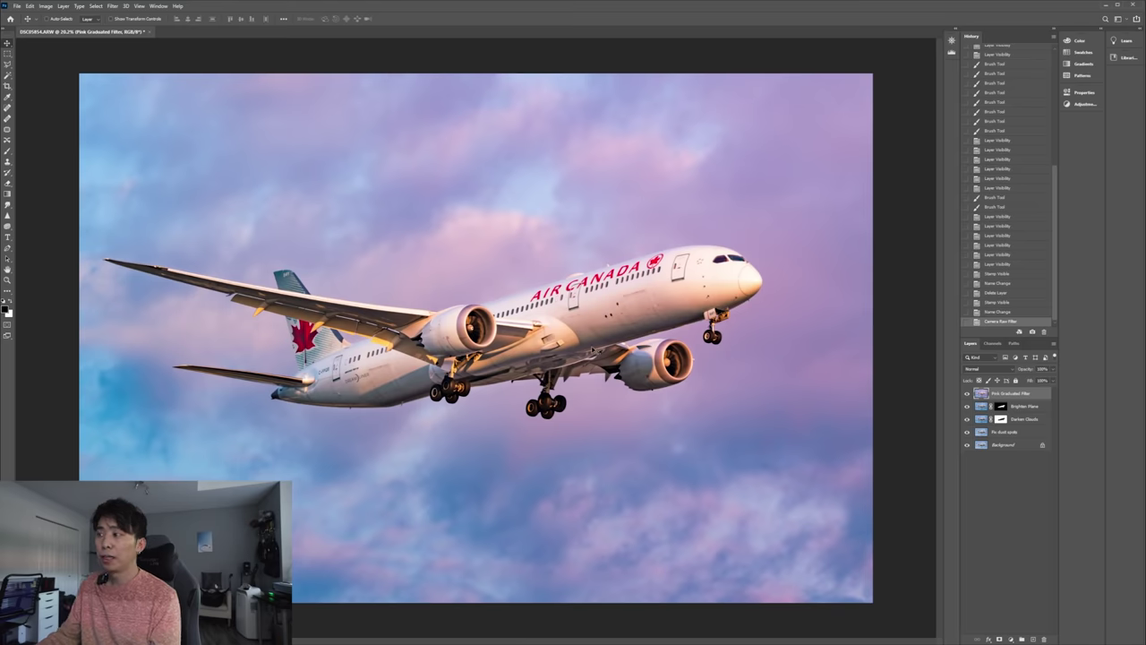
{"action": "left_click", "coordinate": [967, 393]}
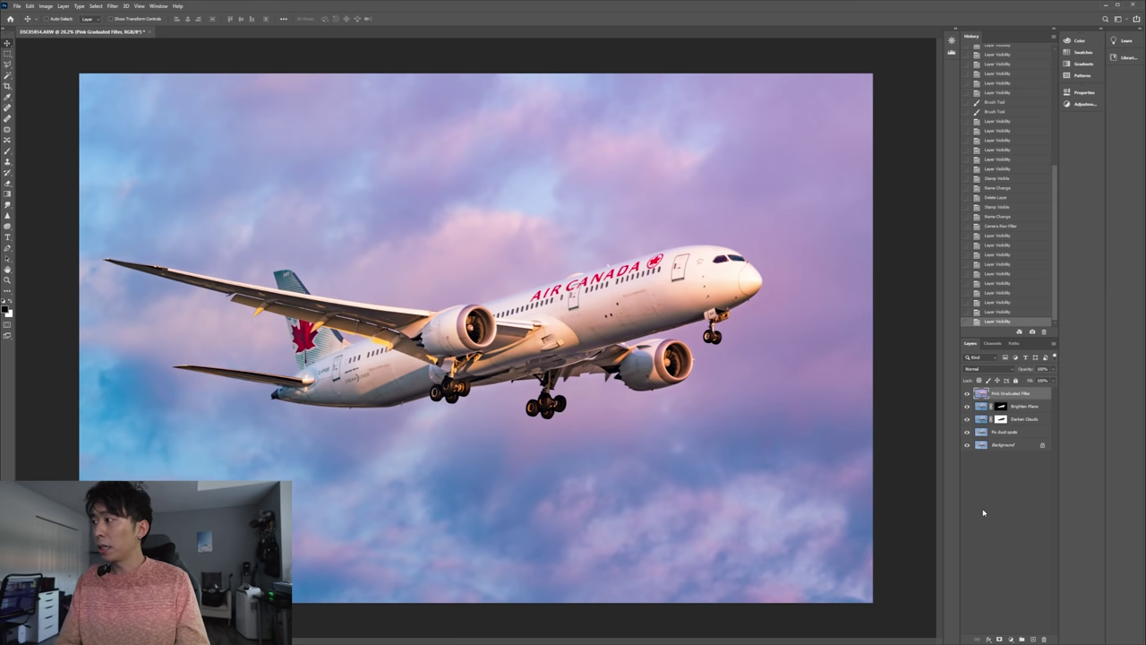
Duplicate the Pink Graduated Filter layer as a new layer named Fix Red Tones
{"action": "right_click", "coordinate": [1013, 400]}
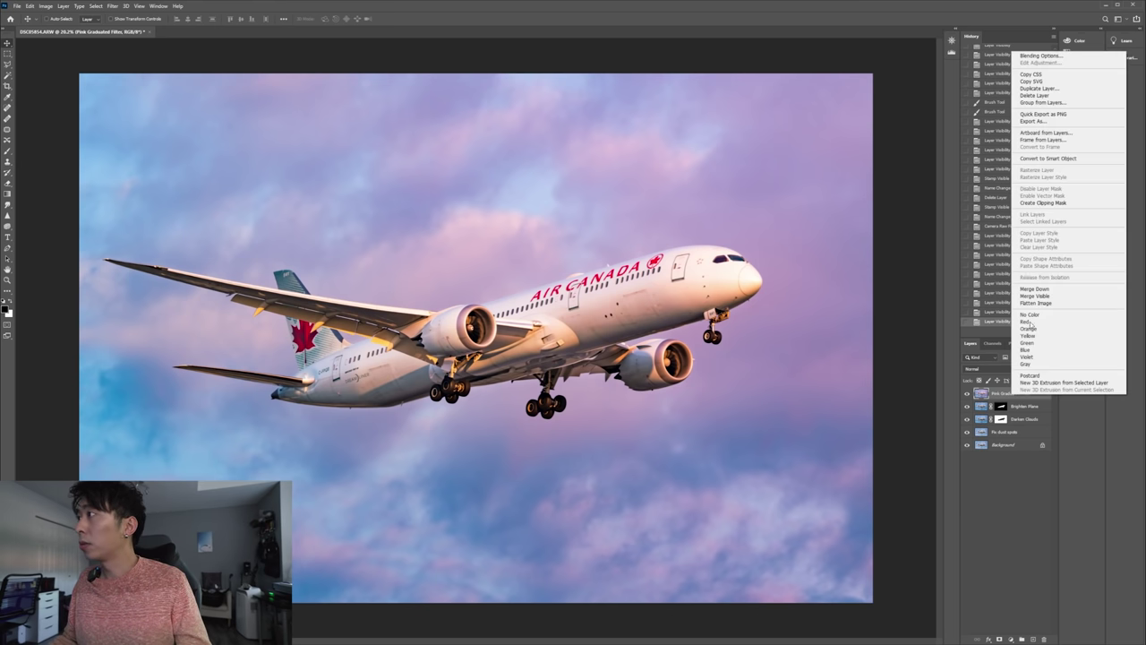
{"action": "left_click", "coordinate": [1036, 89]}
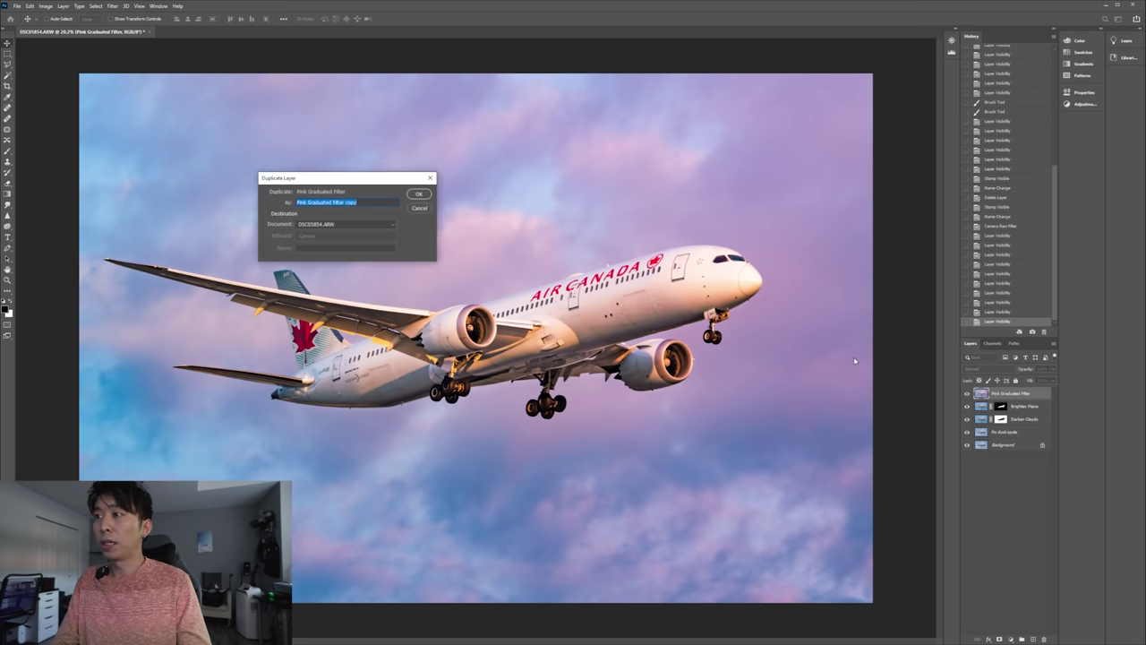
{"action": "type", "text": "Fix Red Tones"}
{"action": "key", "text": "Return"}
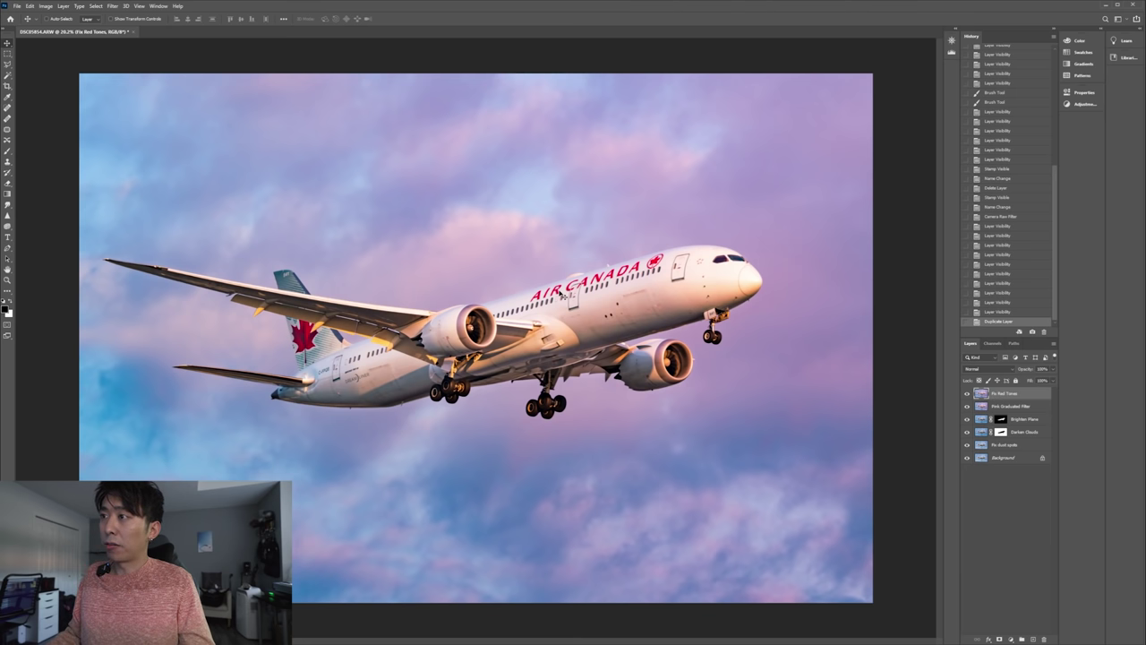
{"action": "left_click", "coordinate": [47, 6]}
{"action": "mouse_move", "coordinate": [53, 29]}
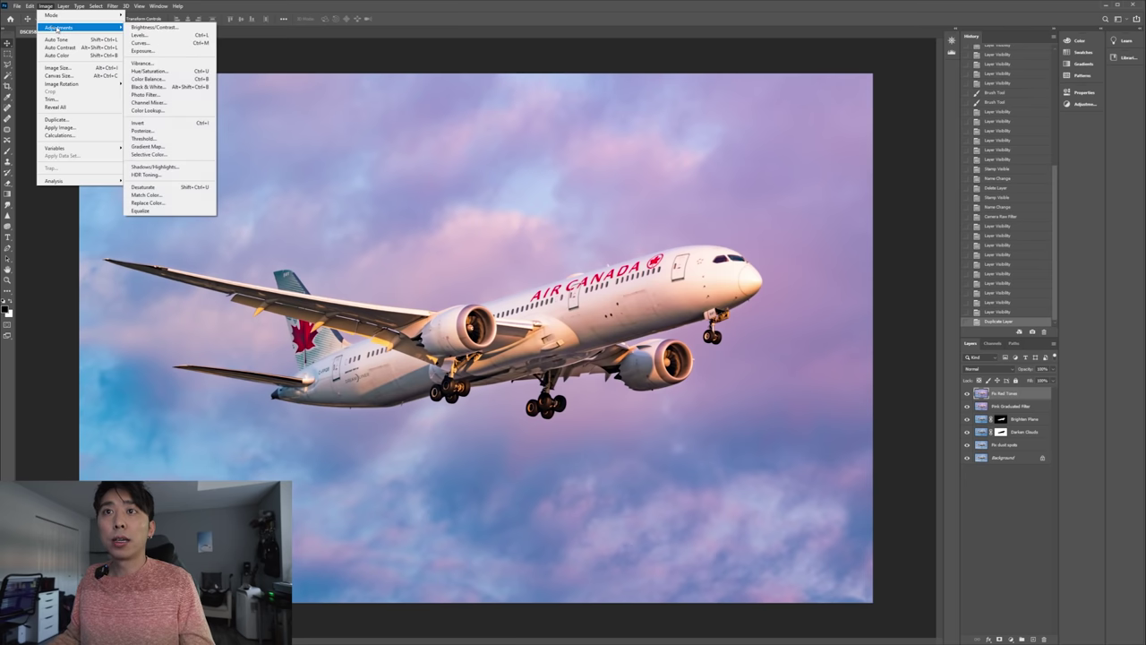
In Selective Color, choose Reds and set Cyan to -51 and Magenta to -26
{"action": "left_click", "coordinate": [156, 156]}
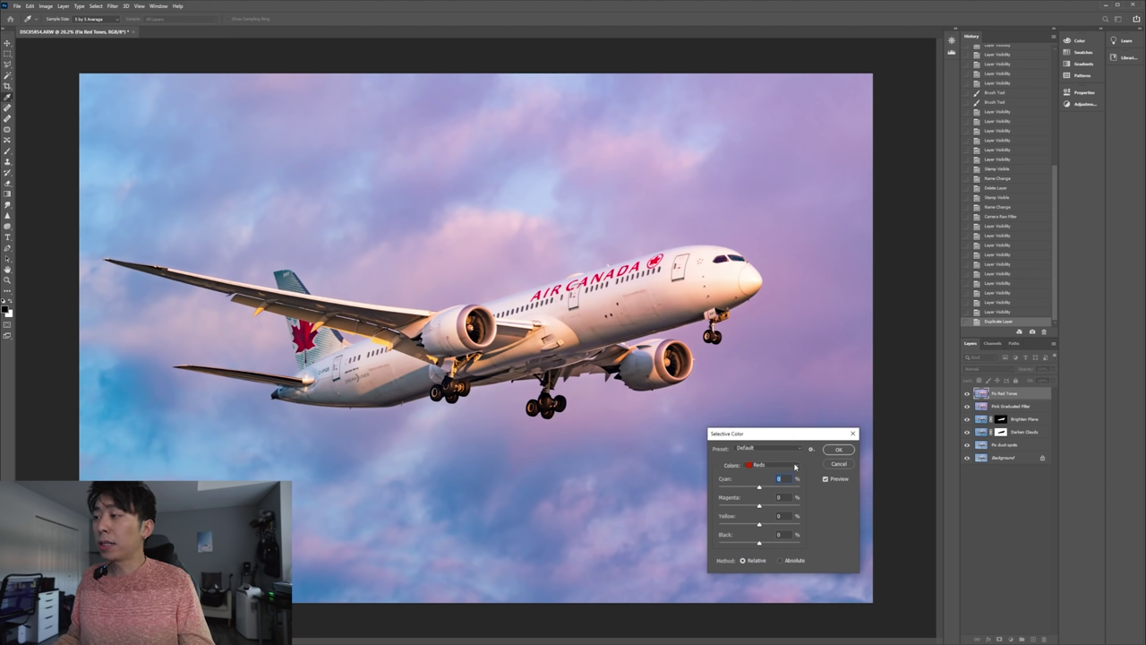
{"action": "left_click", "coordinate": [795, 466]}
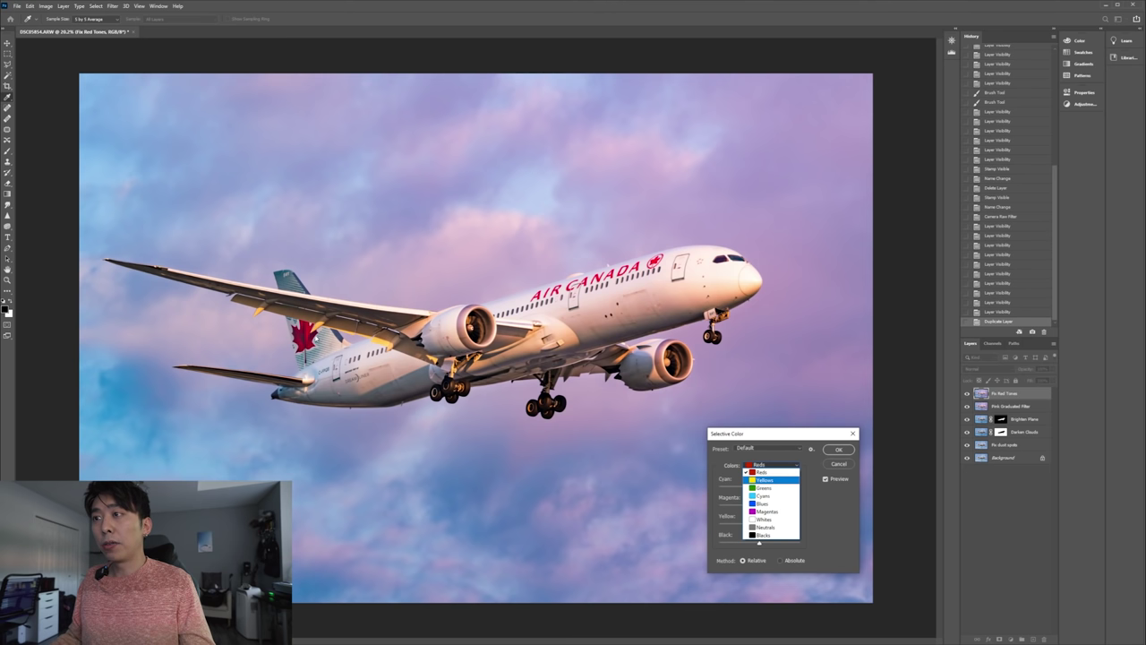
{"action": "left_click", "coordinate": [762, 472]}
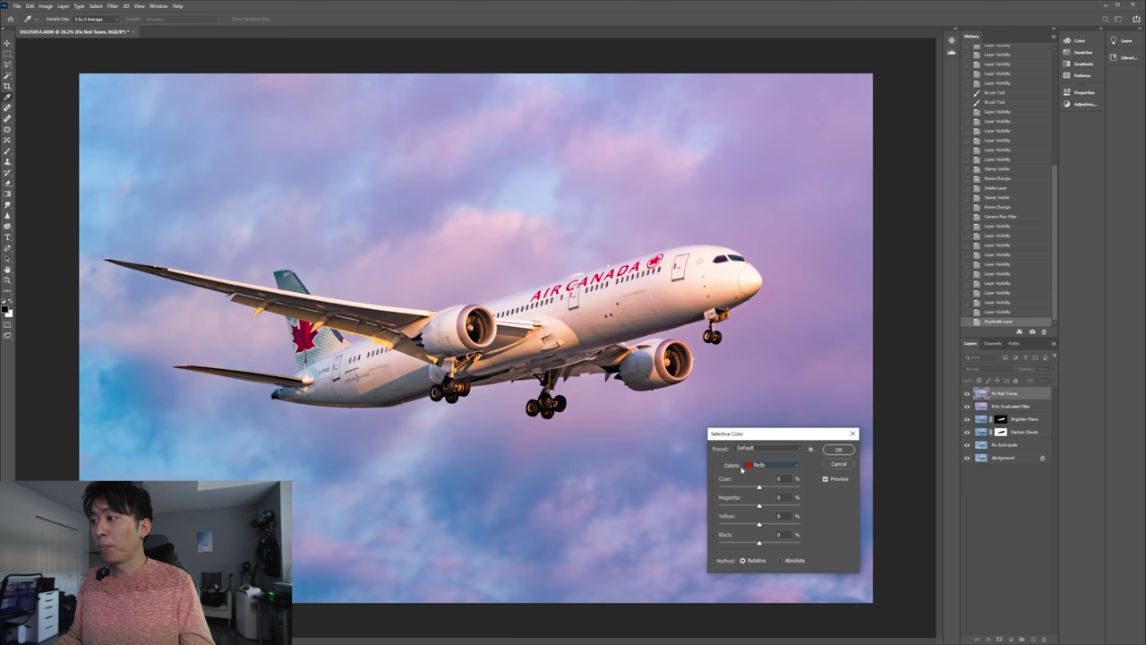
{"action": "left_click", "coordinate": [762, 484]}
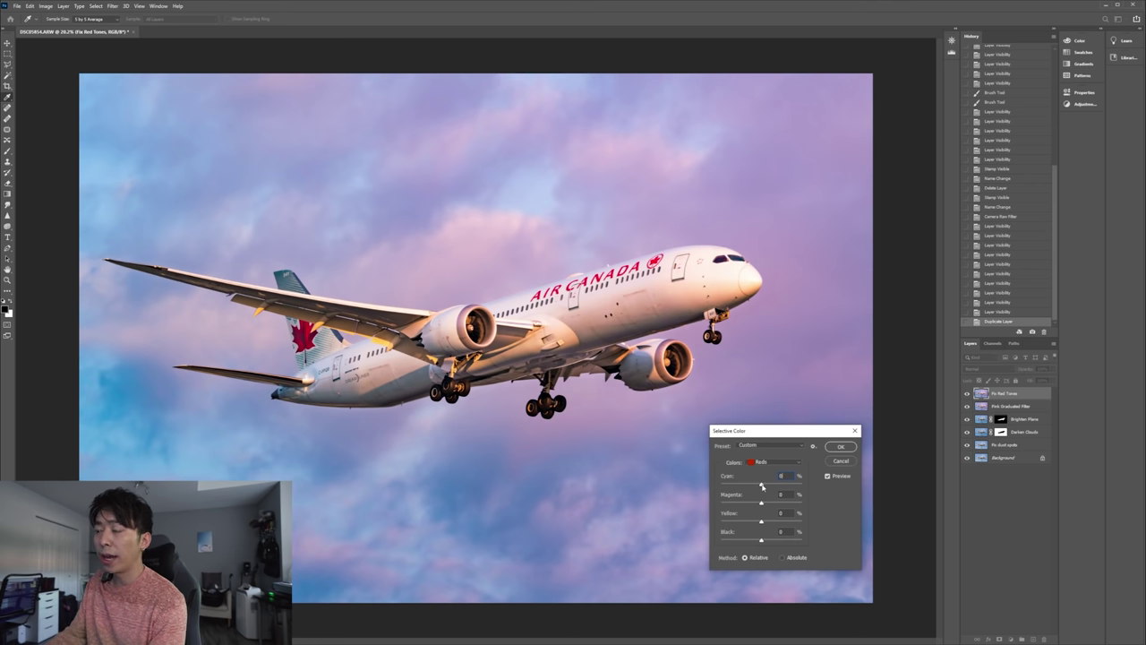
{"action": "left_click_drag", "start_coordinate": [761, 486], "coordinate": [652, 512]}
{"action": "left_click_drag", "start_coordinate": [729, 513], "coordinate": [698, 513]}
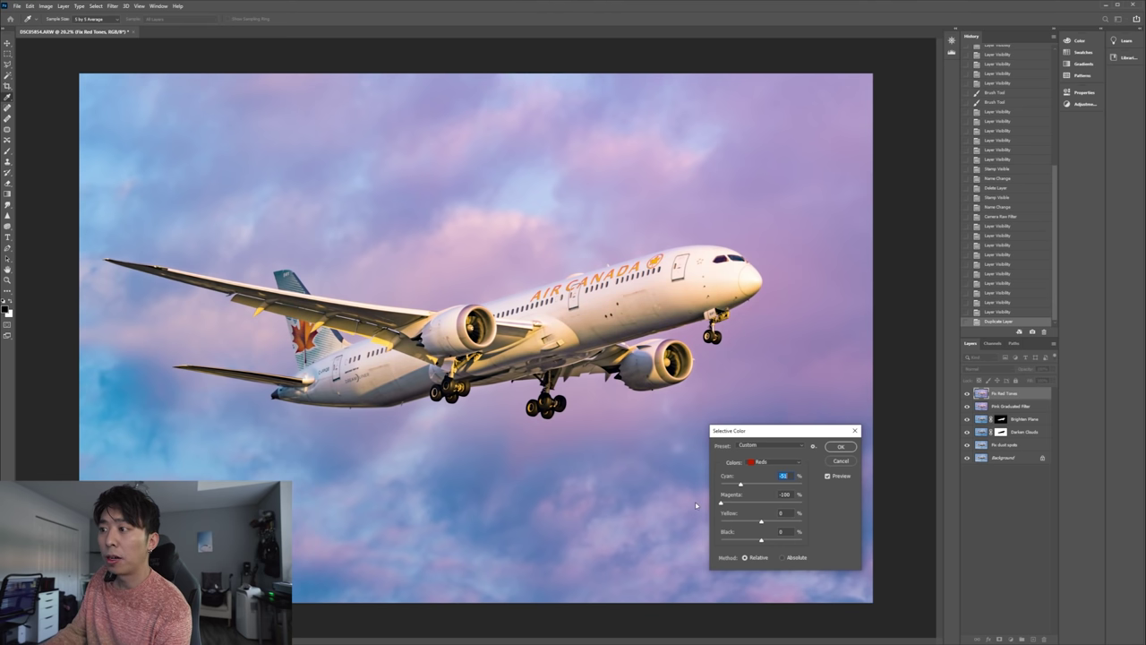
{"action": "left_click_drag", "start_coordinate": [721, 503], "coordinate": [752, 505]}
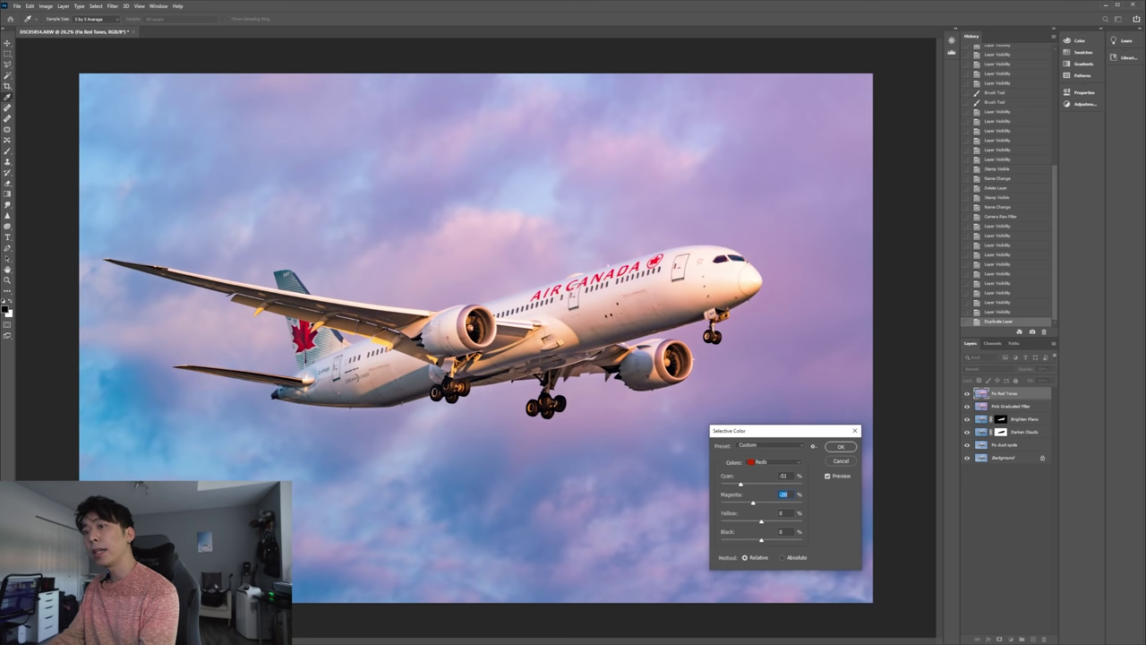
Toggle Preview repeatedly to compare the red maple leaf before and after
{"action": "left_click", "coordinate": [828, 476]}
{"action": "left_click", "coordinate": [828, 476]}
{"action": "left_click", "coordinate": [828, 476]}
{"action": "left_click", "coordinate": [828, 476]}
{"action": "left_click", "coordinate": [828, 476]}
{"action": "left_click", "coordinate": [828, 476]}
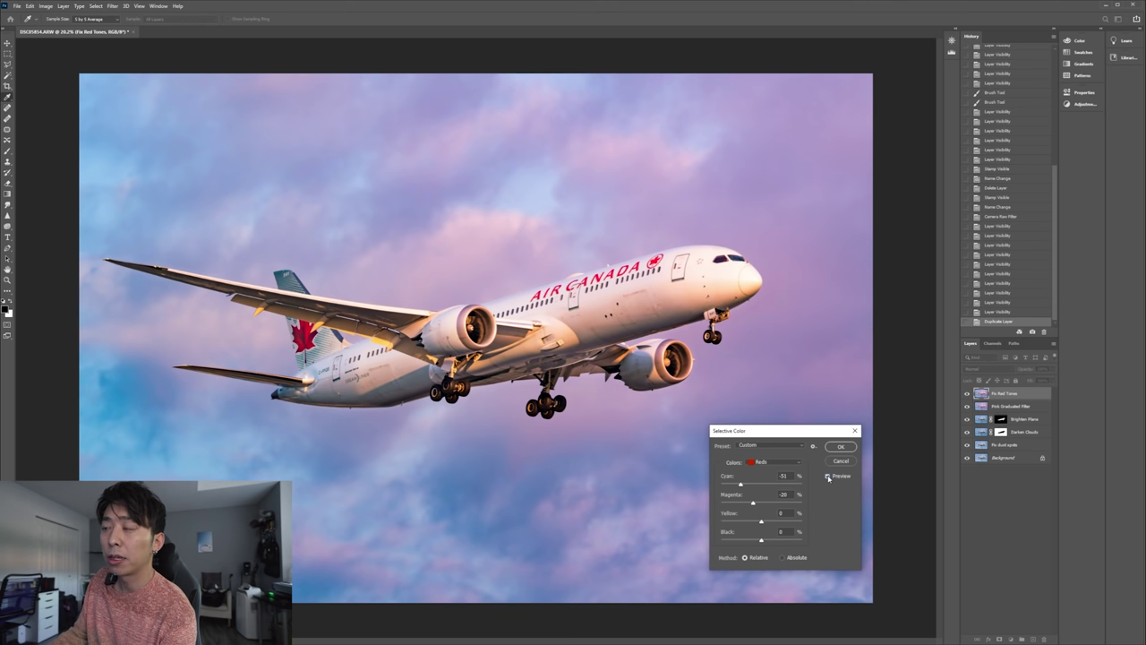
{"action": "left_click", "coordinate": [828, 476]}
{"action": "left_click", "coordinate": [828, 476]}
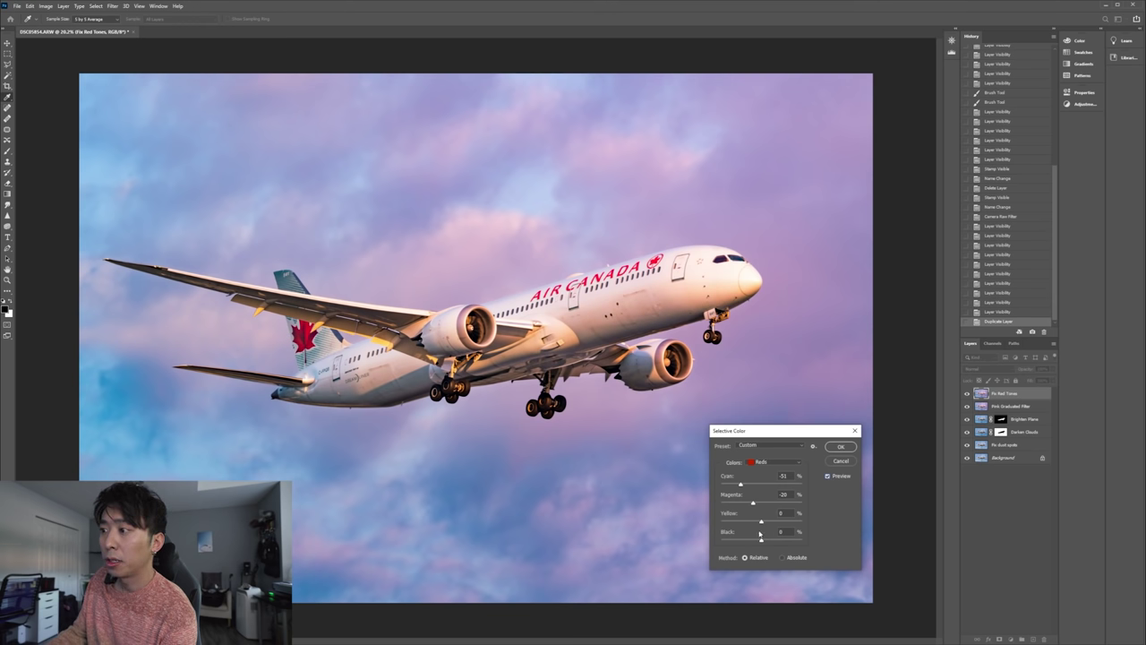
Set Yellow in the Reds to +40 and compare the tail colour with Preview on and off
{"action": "left_click_drag", "start_coordinate": [761, 522], "coordinate": [759, 524]}
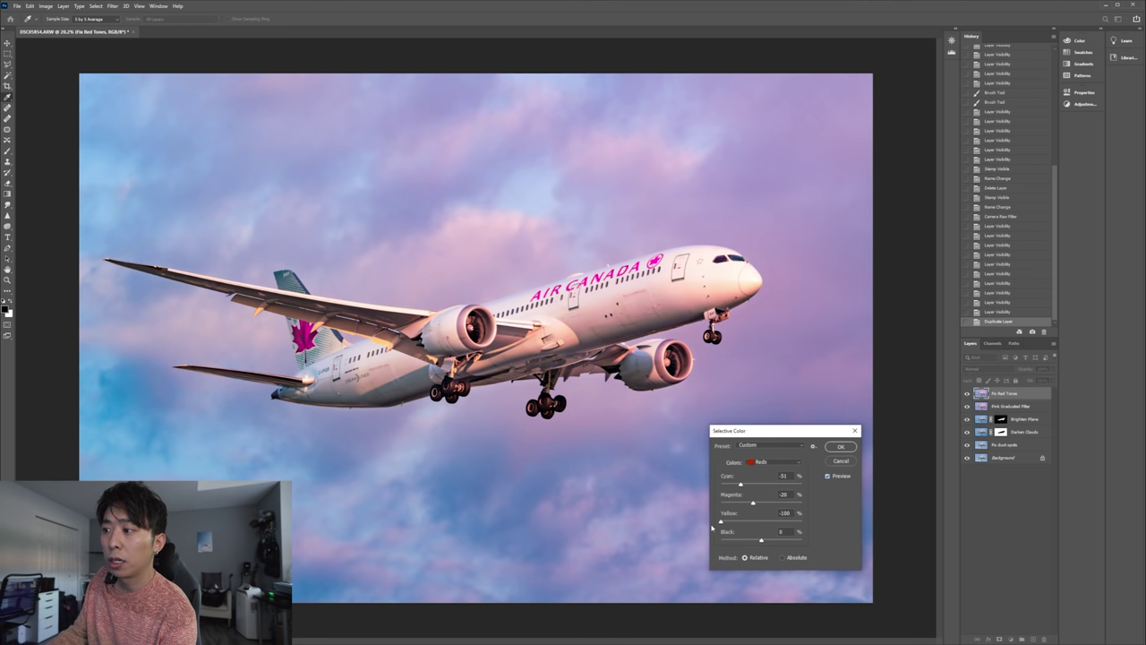
{"action": "left_click_drag", "start_coordinate": [720, 524], "coordinate": [806, 519]}
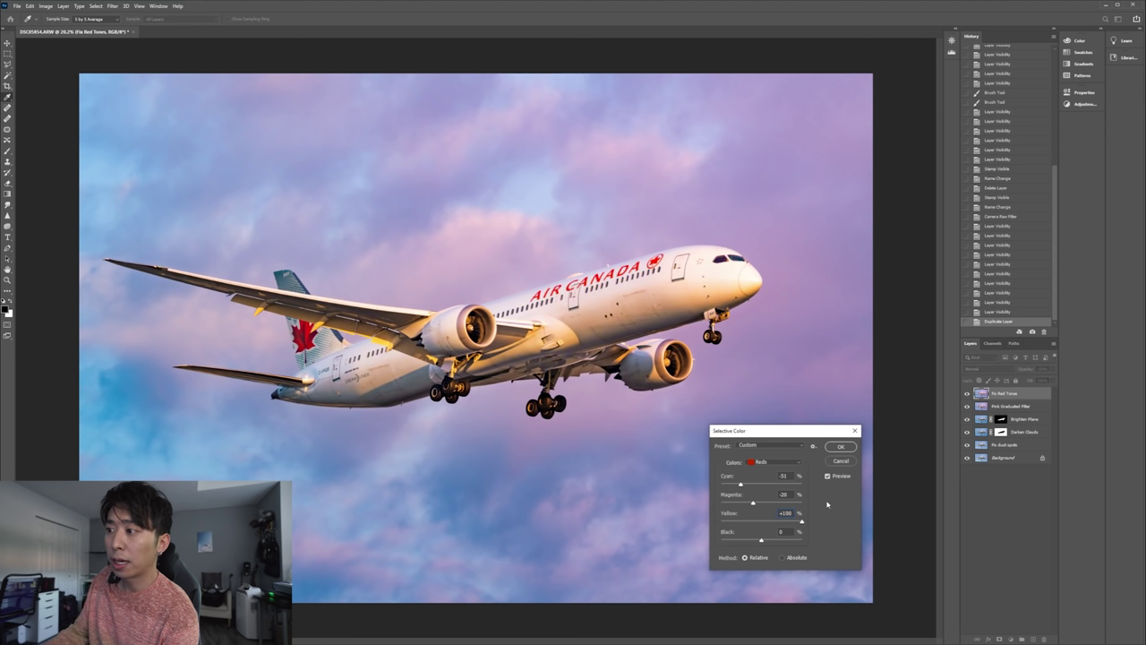
{"action": "left_click_drag", "start_coordinate": [806, 524], "coordinate": [778, 523]}
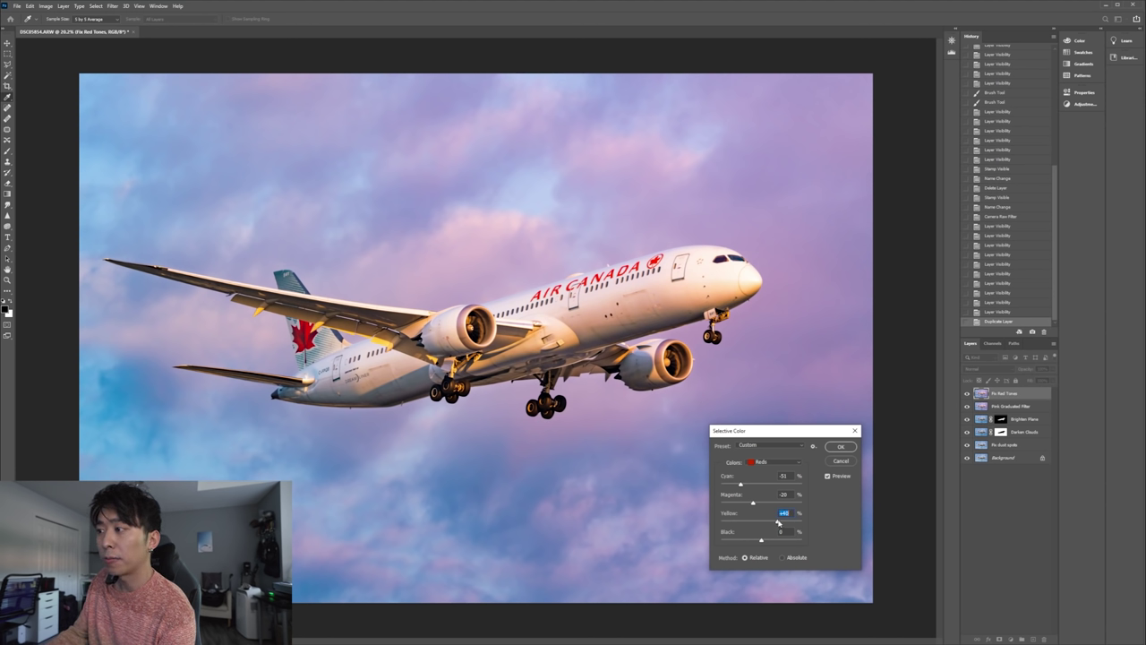
{"action": "left_click", "coordinate": [827, 476]}
{"action": "left_click", "coordinate": [827, 476]}
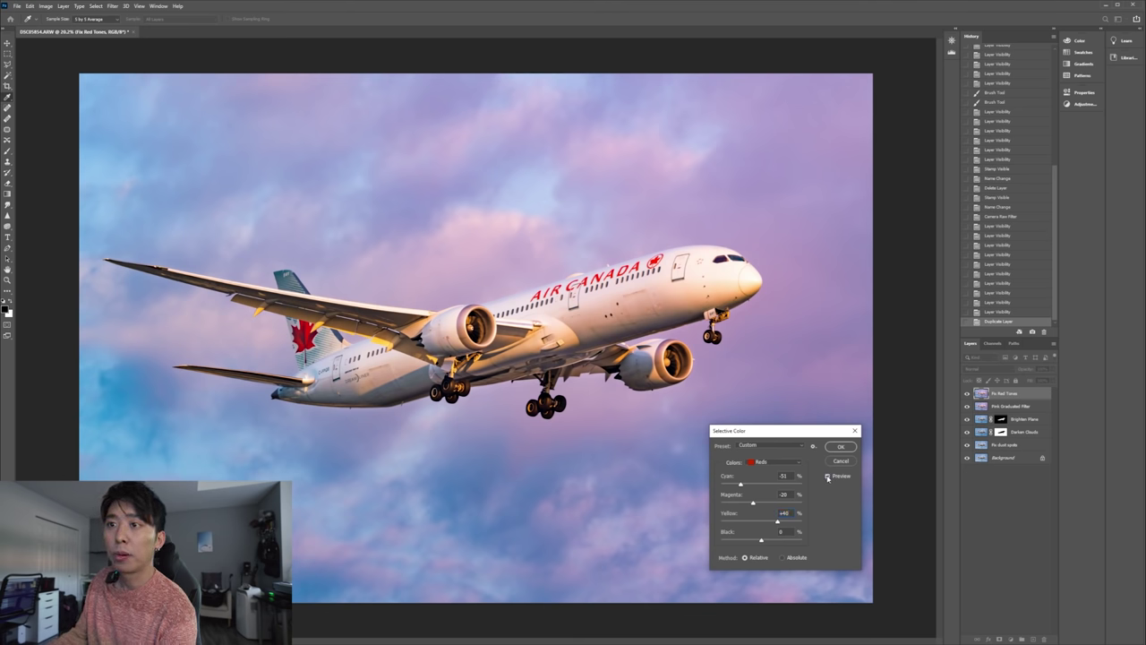
{"action": "left_click", "coordinate": [827, 477]}
{"action": "left_click", "coordinate": [827, 476]}
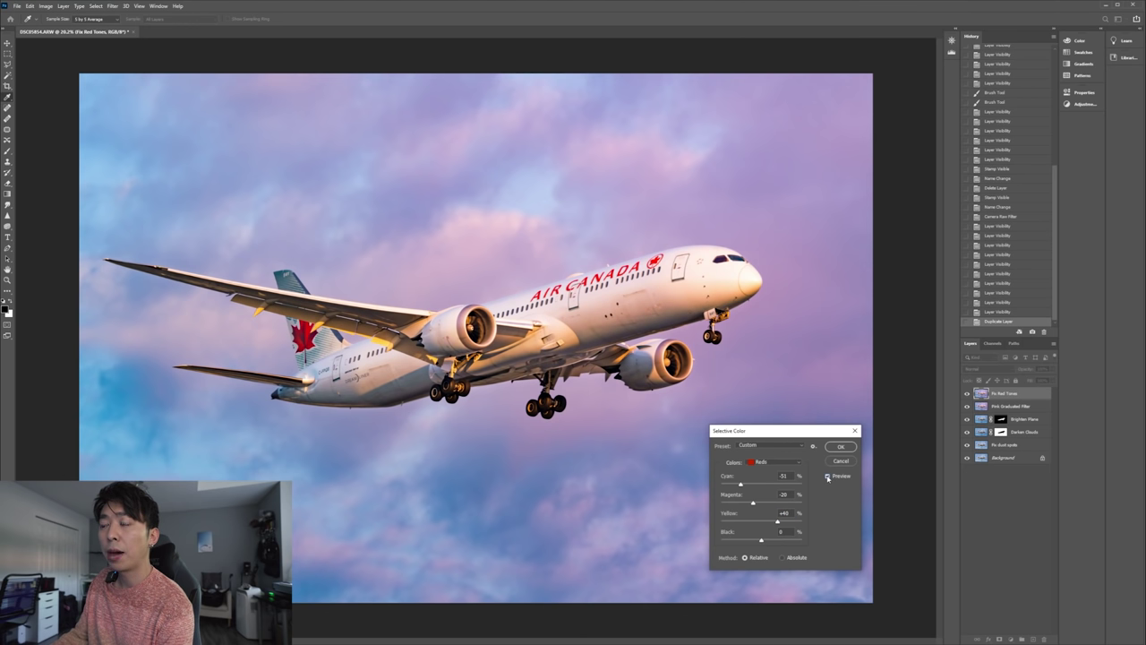
{"action": "left_click", "coordinate": [828, 476]}
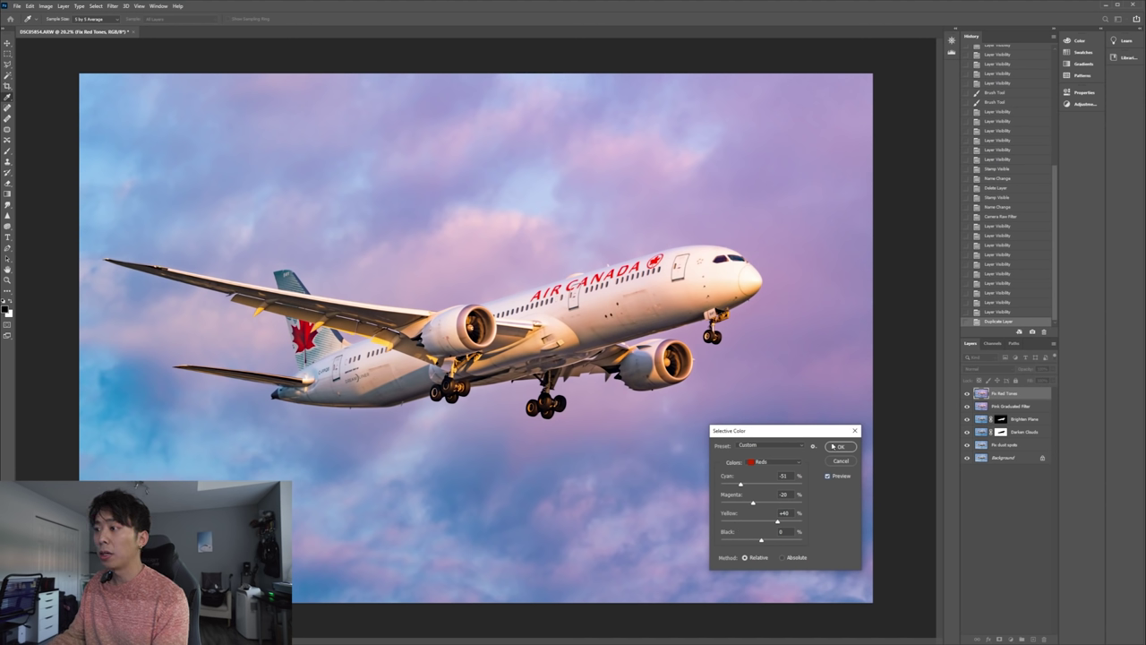
Apply the red-tone correction and duplicate Fix Red Tones as 'Fix Blue Tones'
{"action": "left_click", "coordinate": [835, 446]}
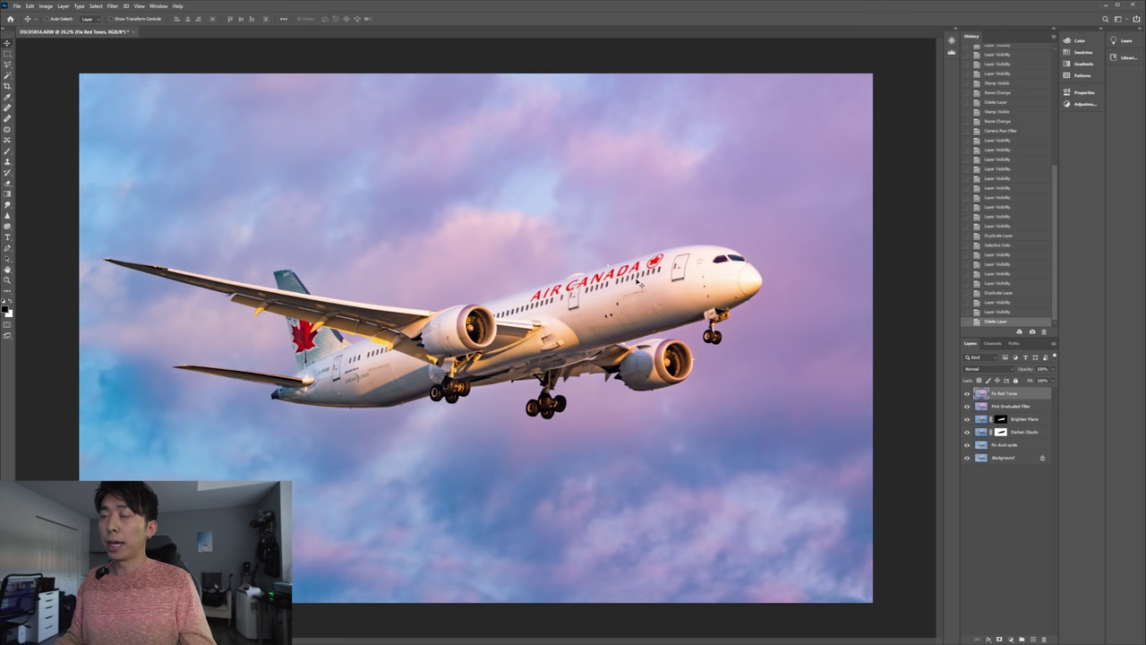
{"action": "right_click", "coordinate": [1003, 393]}
{"action": "left_click", "coordinate": [1035, 88]}
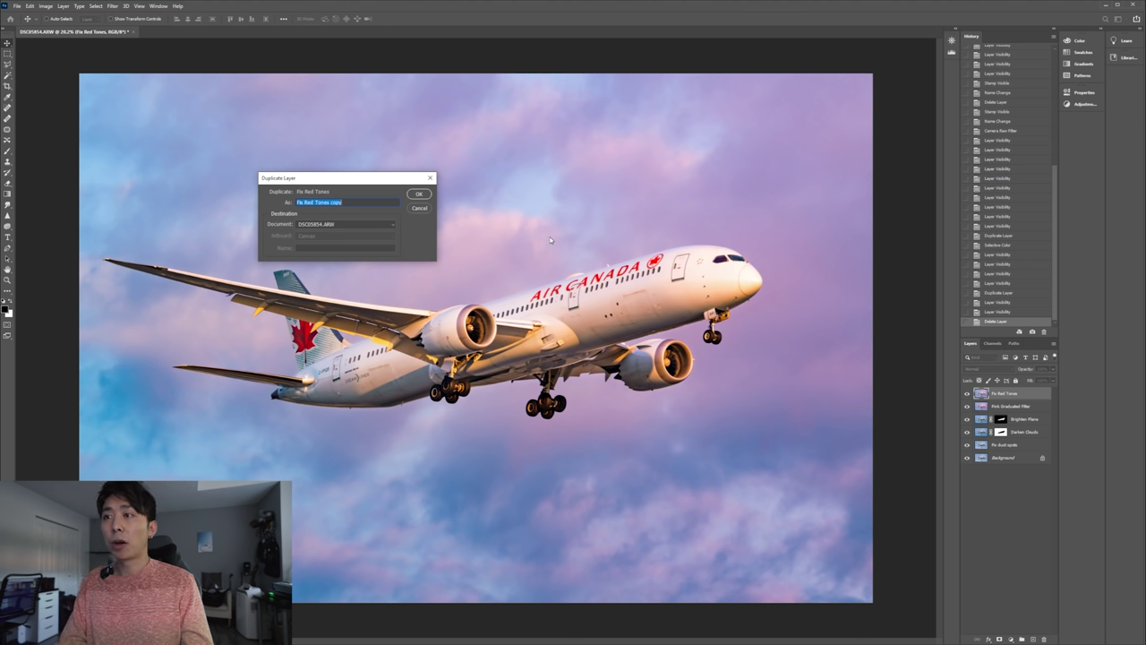
{"action": "type", "text": "F"}
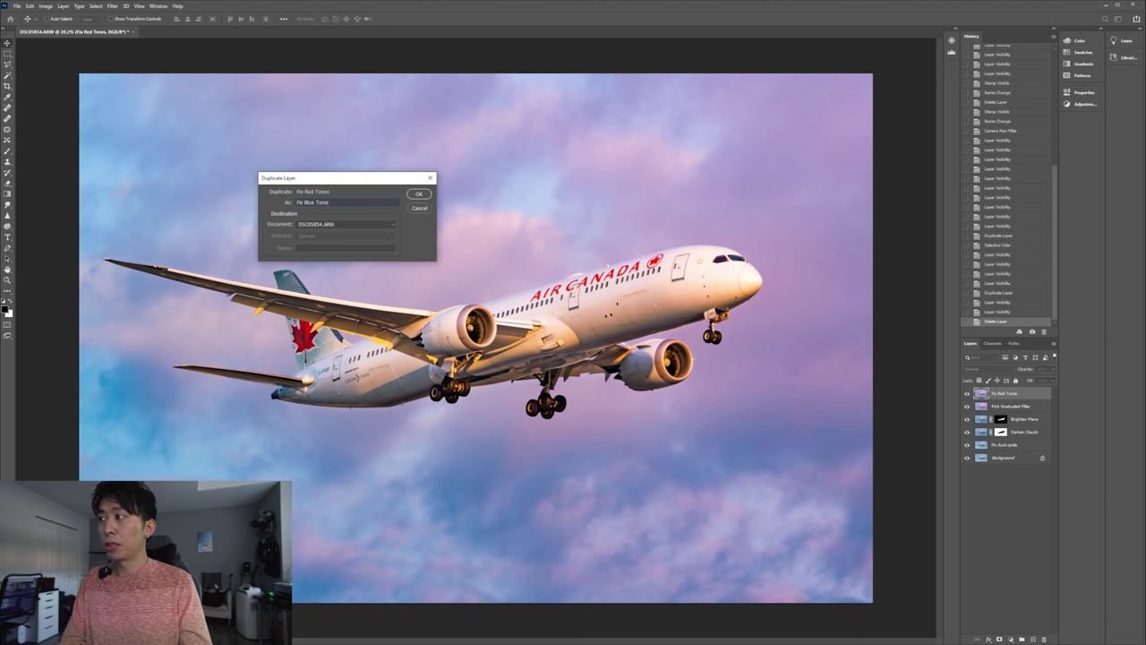
{"action": "type", "text": "ix Blue Tones"}
{"action": "key", "text": "Return"}
Bring up the Image > Adjustments submenu
{"action": "left_click", "coordinate": [46, 7]}
{"action": "left_click", "coordinate": [240, 61]}
{"action": "left_click", "coordinate": [47, 7]}
{"action": "mouse_move", "coordinate": [55, 29]}
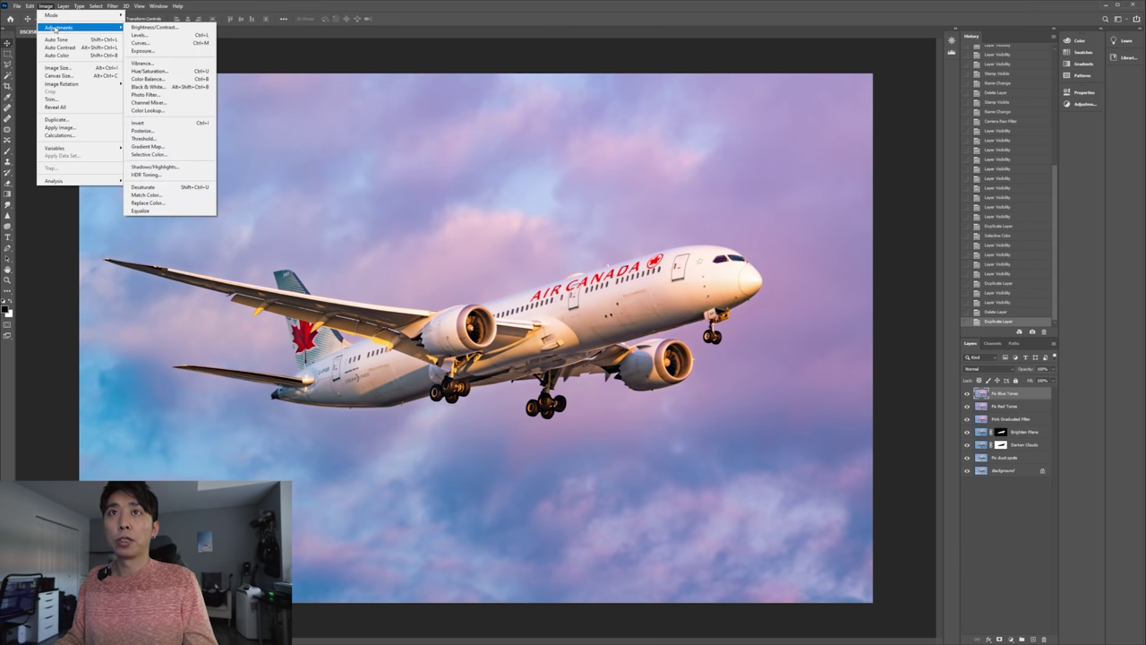
In Selective Color, set the Cyans range's Black to +74
{"action": "left_click", "coordinate": [149, 155]}
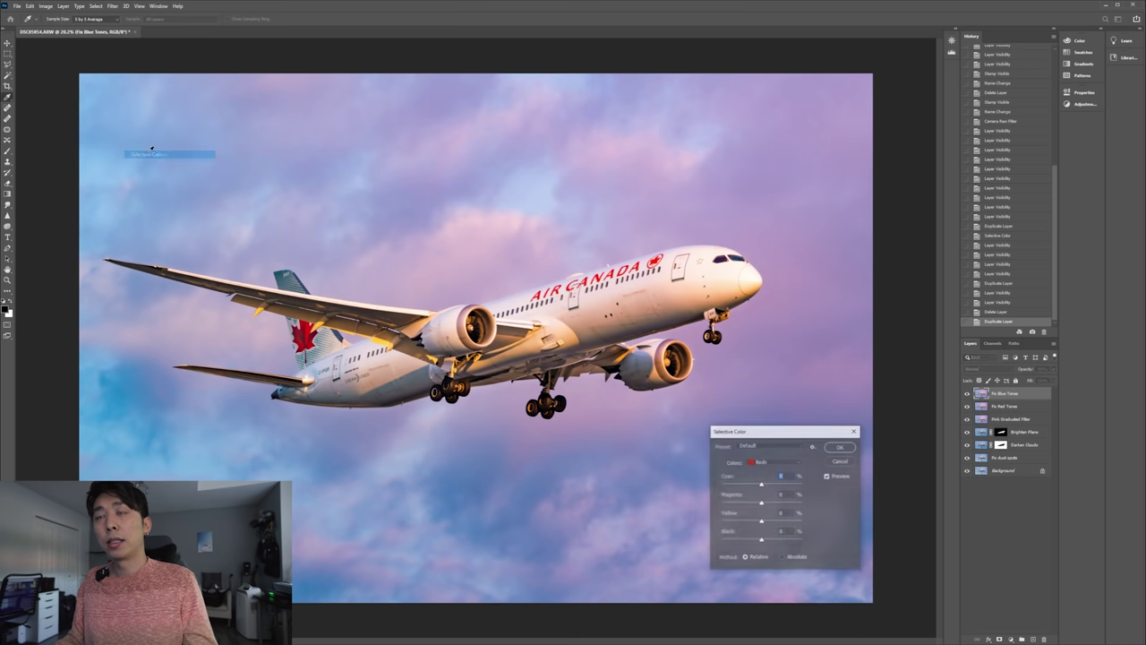
{"action": "left_click", "coordinate": [767, 462]}
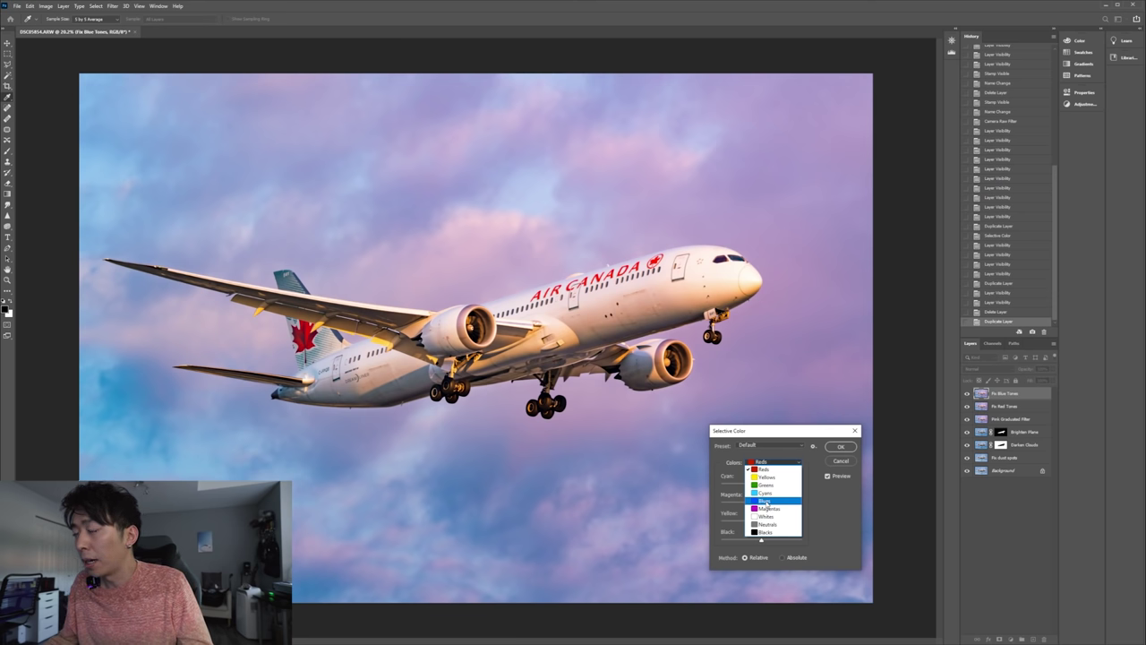
{"action": "left_click", "coordinate": [767, 493]}
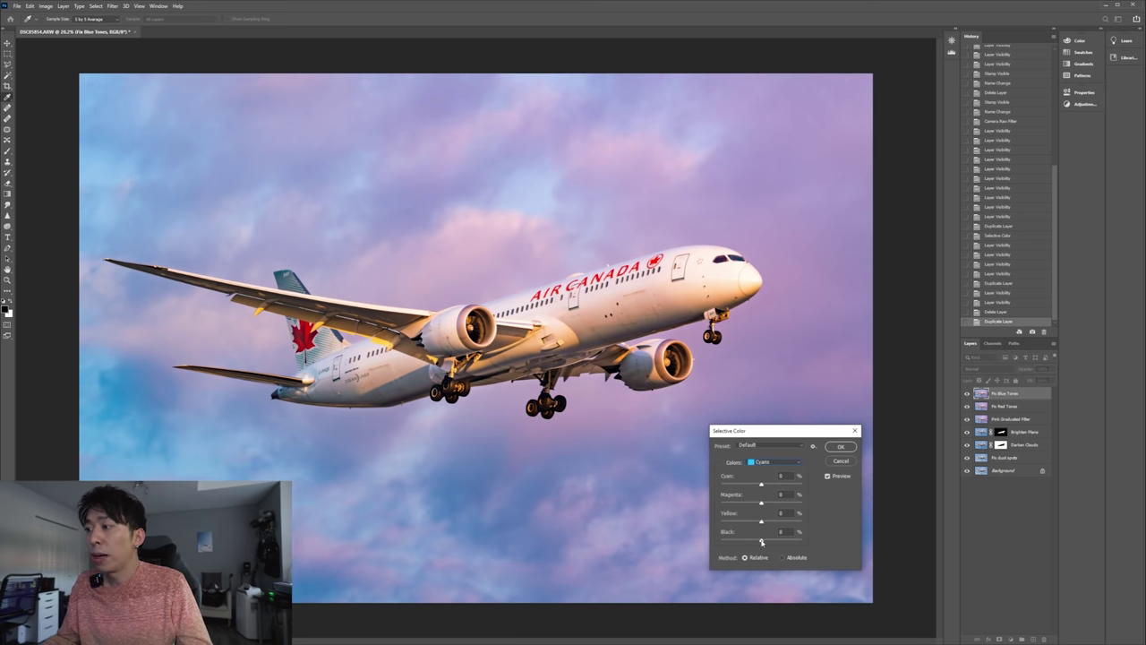
{"action": "left_click_drag", "start_coordinate": [761, 541], "coordinate": [810, 545]}
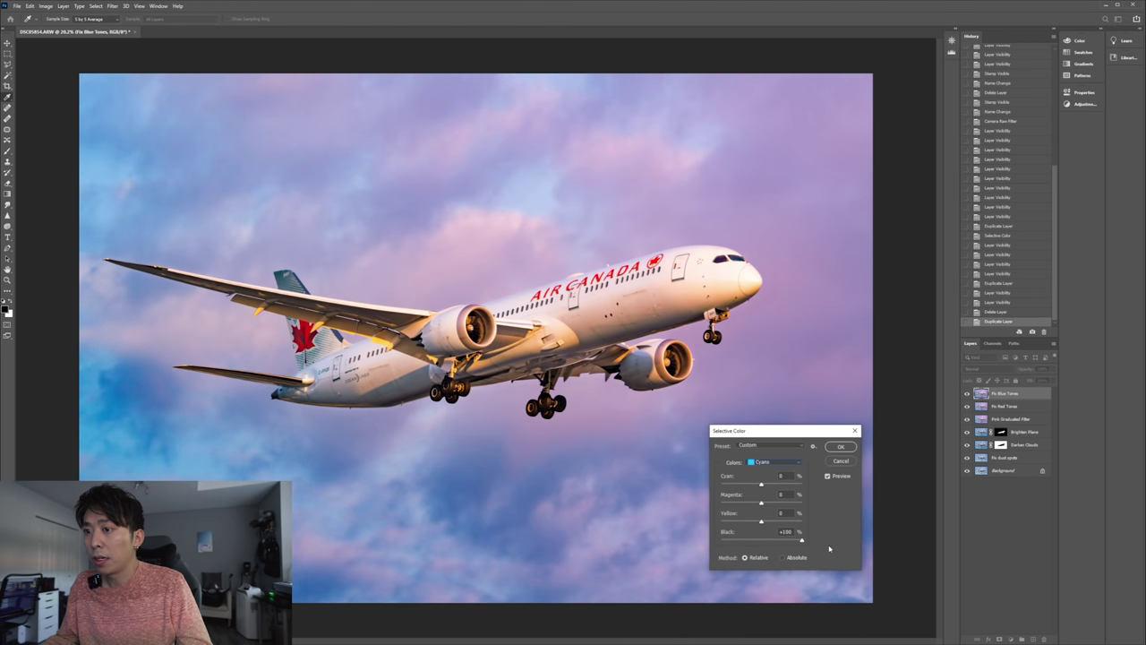
{"action": "left_click", "coordinate": [788, 542]}
{"action": "left_click_drag", "start_coordinate": [788, 542], "coordinate": [792, 541]}
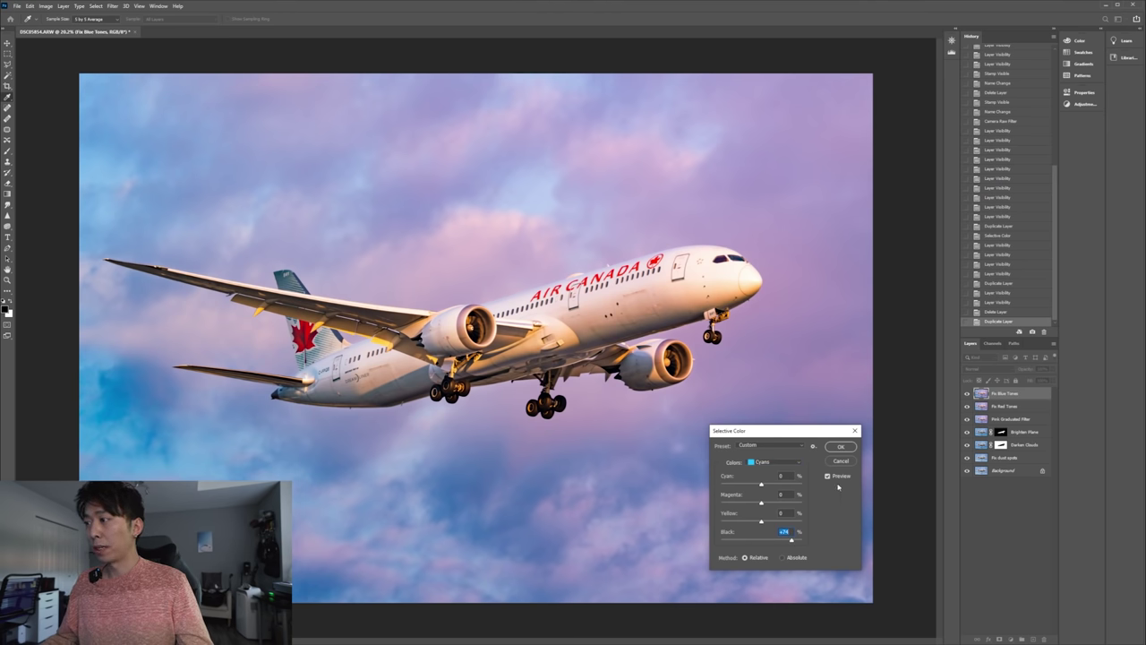
Add black to the Blues range as well and apply the adjustment
{"action": "left_click", "coordinate": [783, 464]}
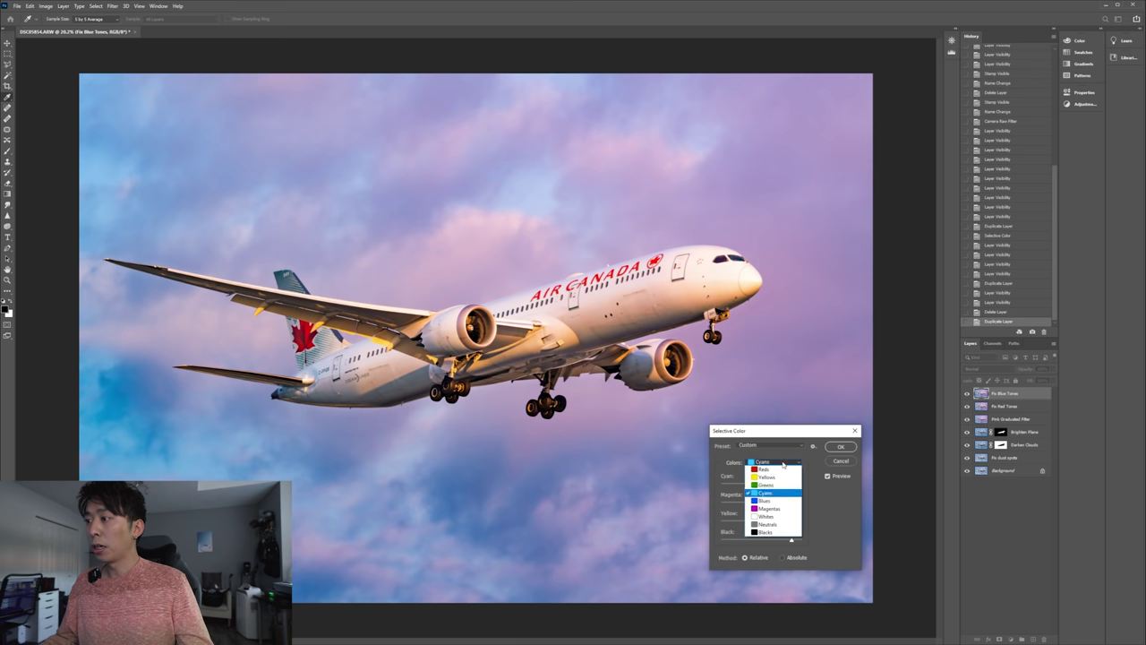
{"action": "left_click", "coordinate": [765, 502]}
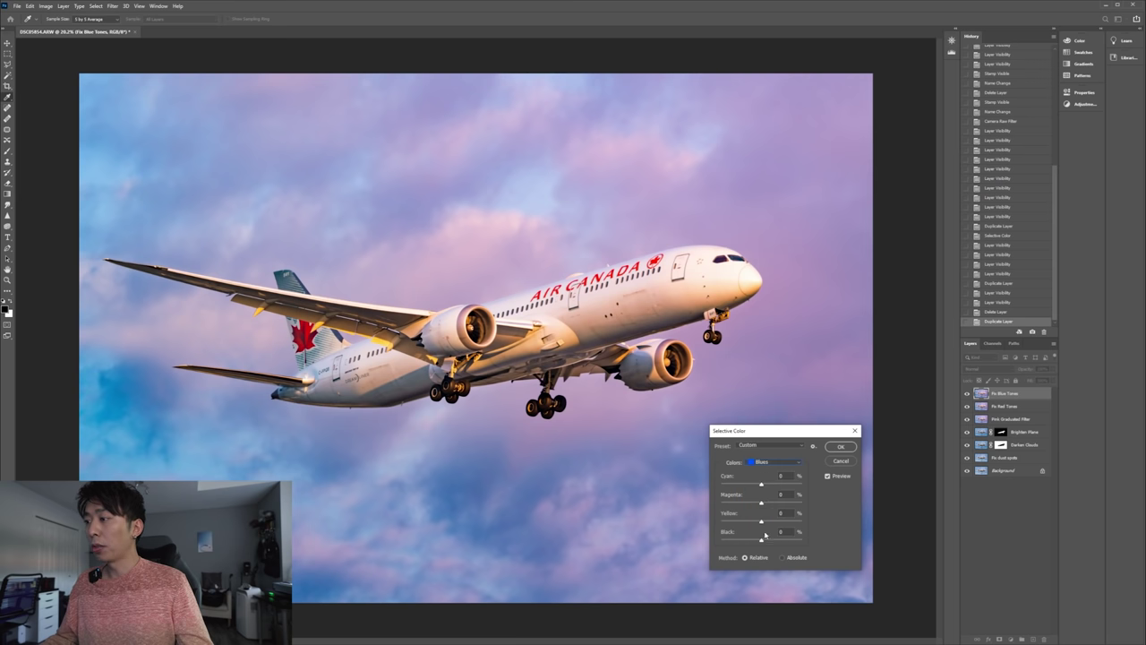
{"action": "left_click_drag", "start_coordinate": [761, 542], "coordinate": [785, 543]}
{"action": "left_click", "coordinate": [840, 446]}
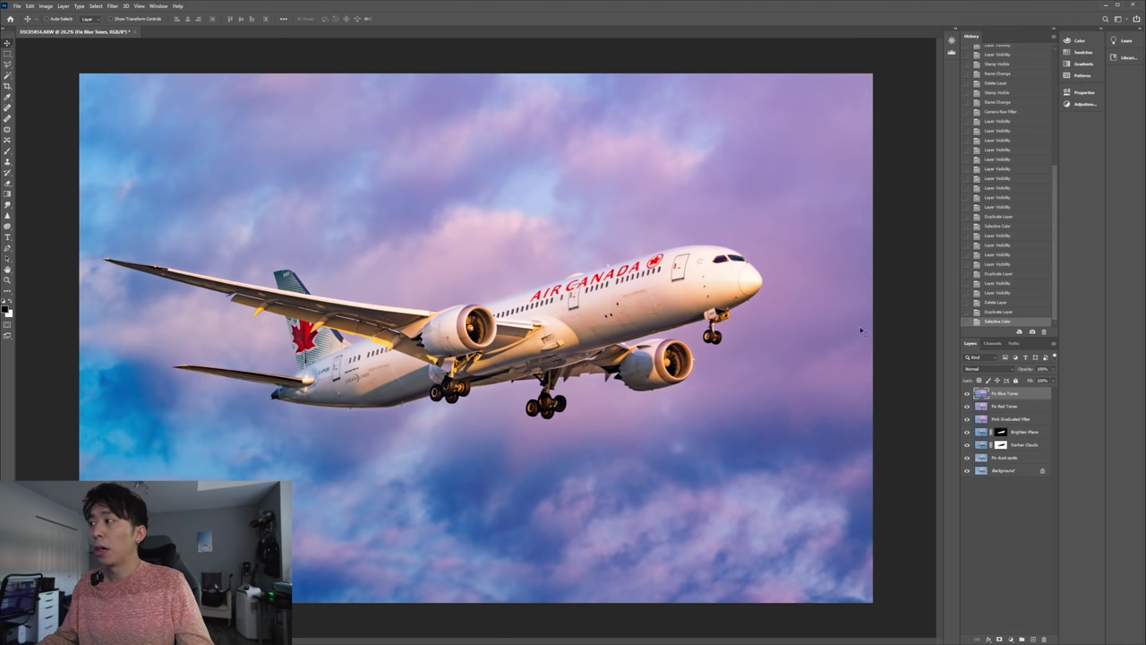
In Hue/Saturation, choose the Cyans range and lower its saturation to -23
{"action": "left_click", "coordinate": [46, 7]}
{"action": "mouse_move", "coordinate": [52, 28]}
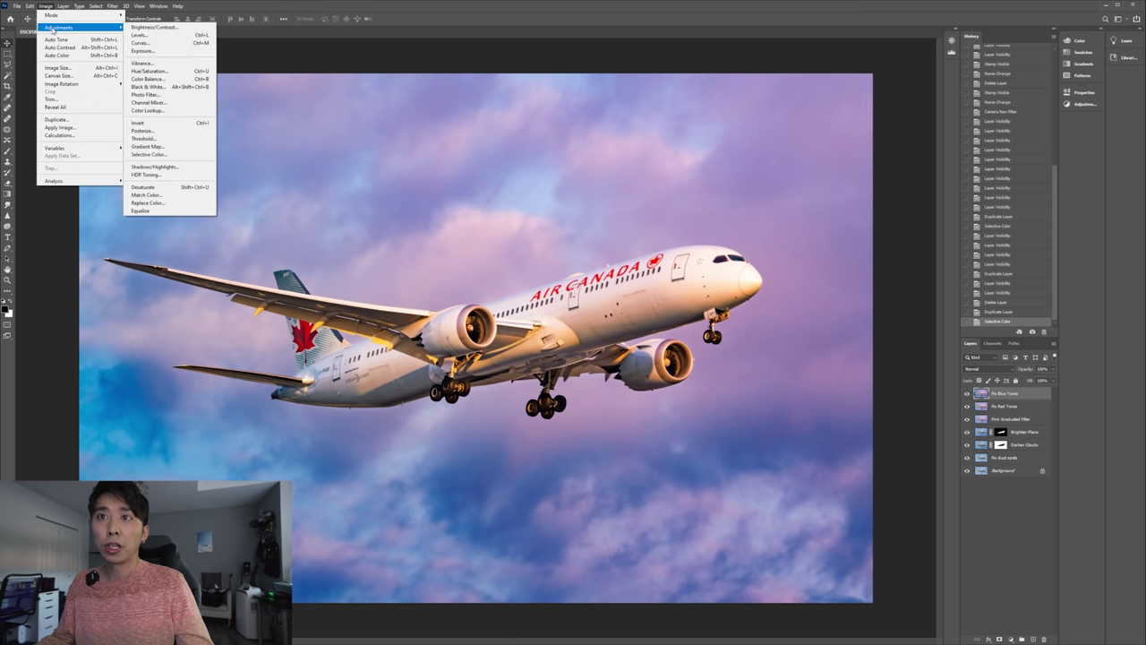
{"action": "left_click", "coordinate": [166, 71]}
{"action": "left_click_drag", "start_coordinate": [793, 321], "coordinate": [777, 431]}
{"action": "left_click", "coordinate": [778, 461]}
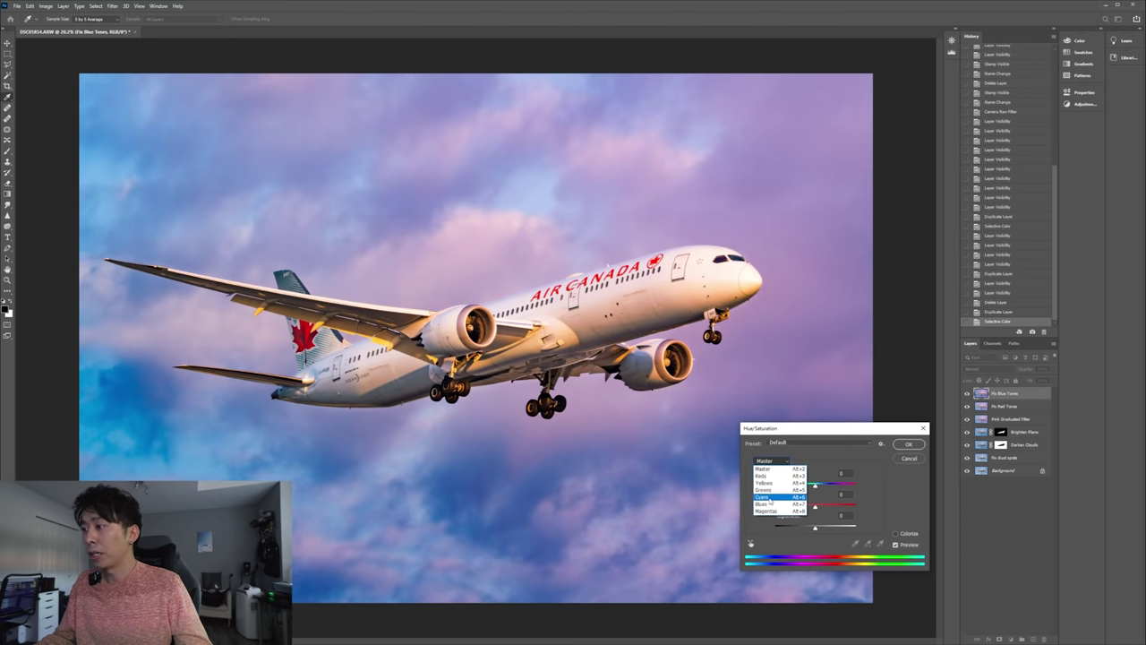
{"action": "left_click", "coordinate": [795, 434]}
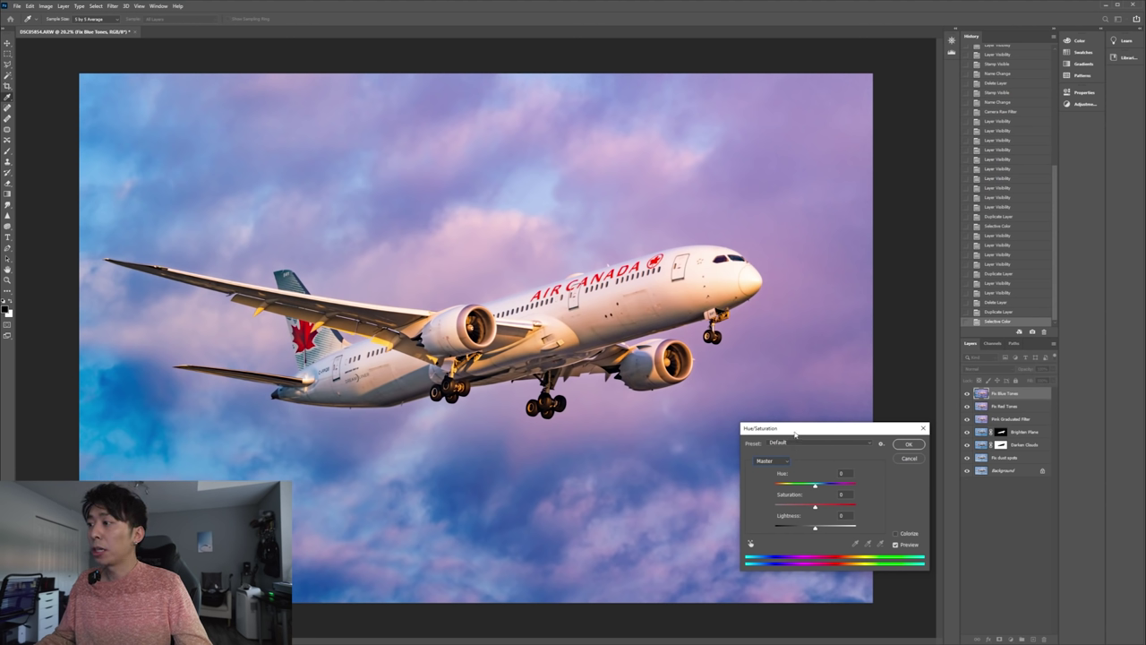
{"action": "left_click", "coordinate": [786, 461]}
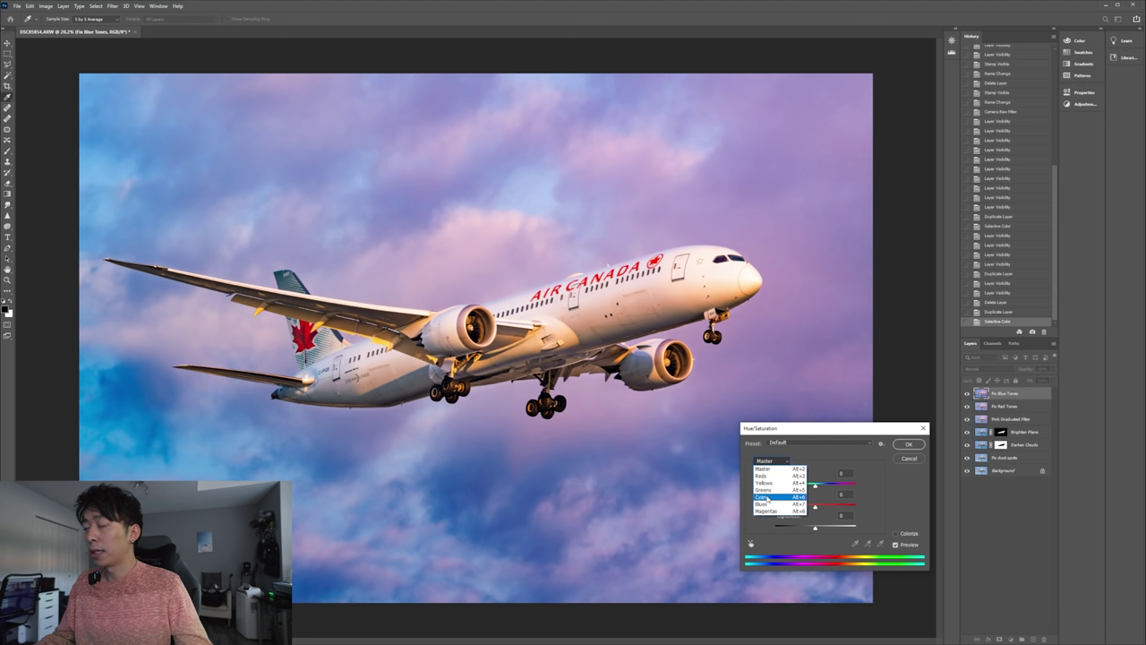
{"action": "key", "text": "Escape"}
{"action": "key", "text": "alt+6"}
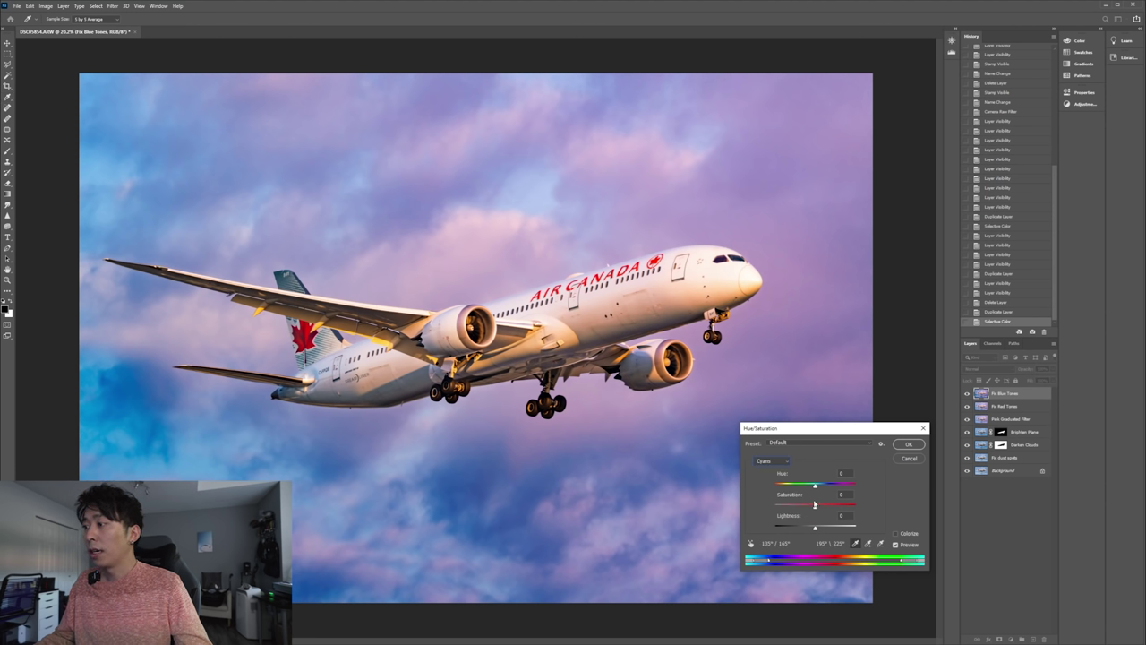
{"action": "left_click_drag", "start_coordinate": [815, 508], "coordinate": [806, 509]}
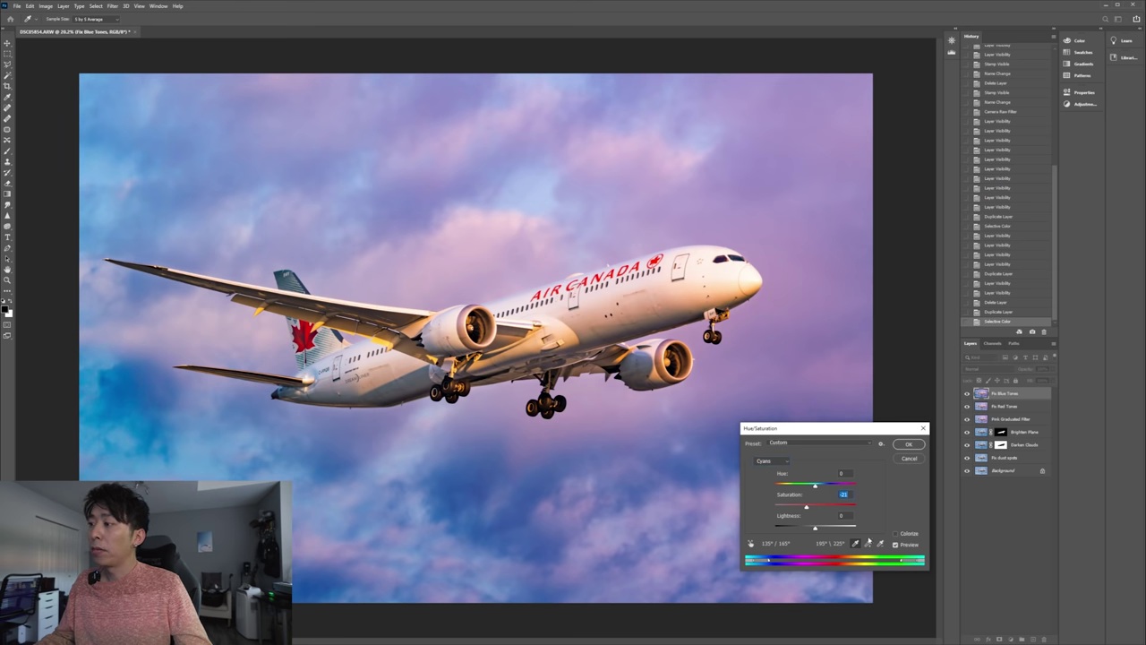
Lower the Blues saturation to -16 and apply the Hue/Saturation adjustment
{"action": "left_click", "coordinate": [772, 461]}
{"action": "left_click", "coordinate": [766, 503]}
{"action": "left_click_drag", "start_coordinate": [815, 509], "coordinate": [809, 508]}
{"action": "key", "text": "Return"}
{"action": "key", "text": "ctrl+comma"}
{"action": "key", "text": "ctrl+comma"}
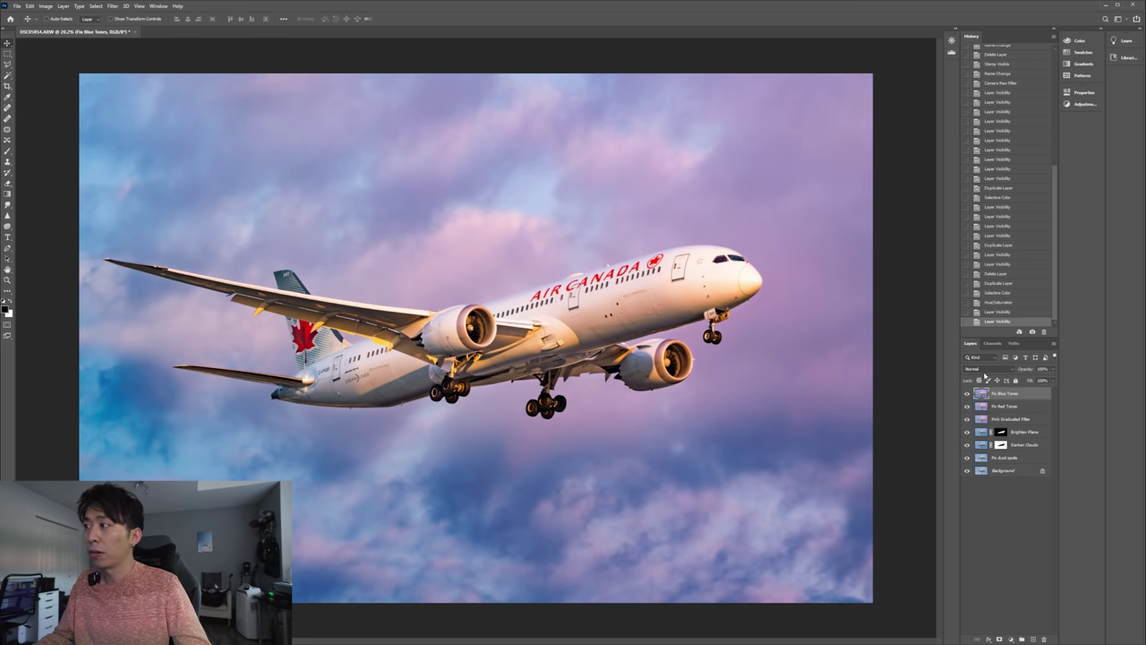
{"action": "key", "text": "z"}
{"action": "left_click", "coordinate": [97, 281], "text": "alt"}
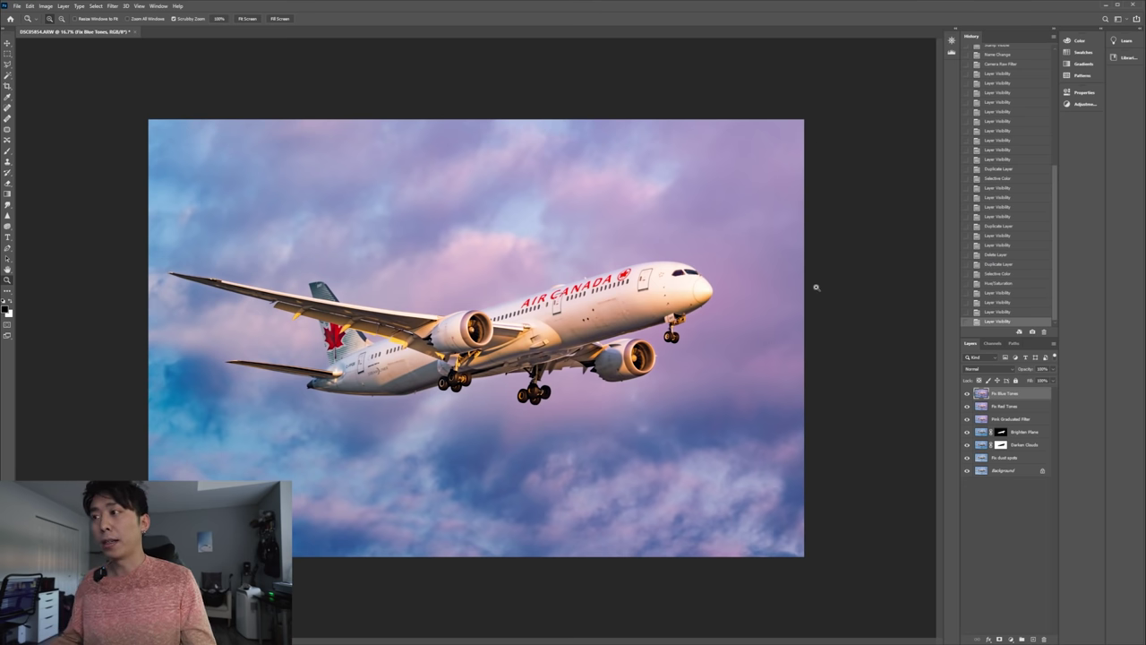
Duplicate the Fix Blue Tones layer and name the copy 'Dark Graduated Filter'
{"action": "right_click", "coordinate": [999, 394]}
{"action": "left_click", "coordinate": [1026, 85]}
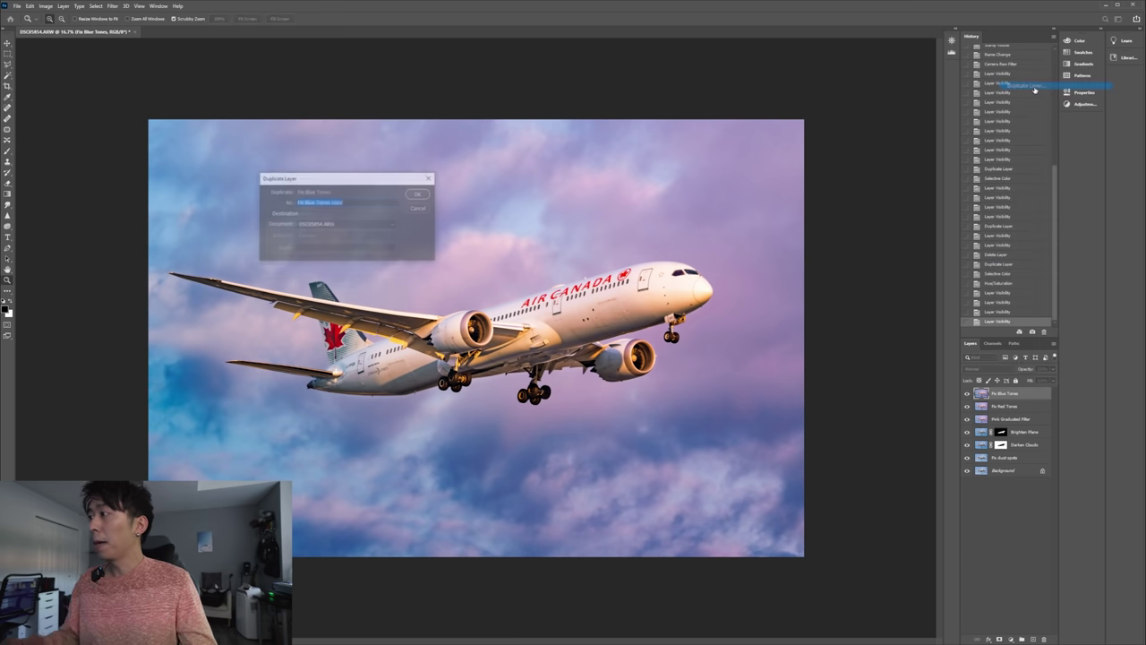
{"action": "type", "text": "Dark "}
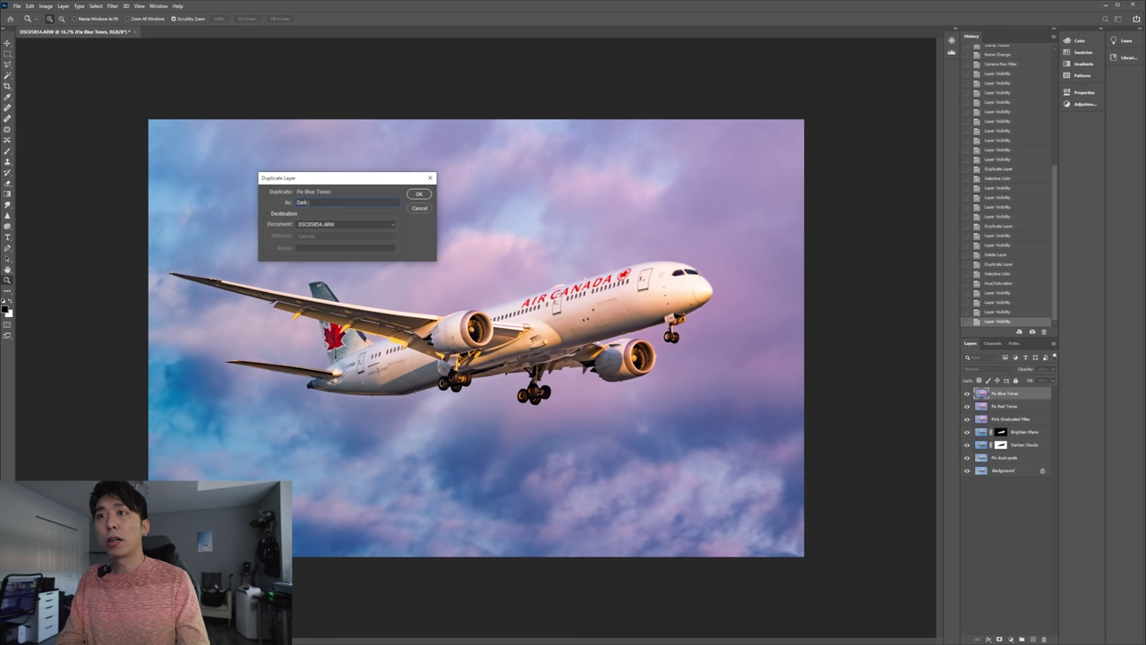
{"action": "type", "text": "Graduated Filter"}
{"action": "key", "text": "Return"}
{"action": "left_click", "coordinate": [111, 6]}
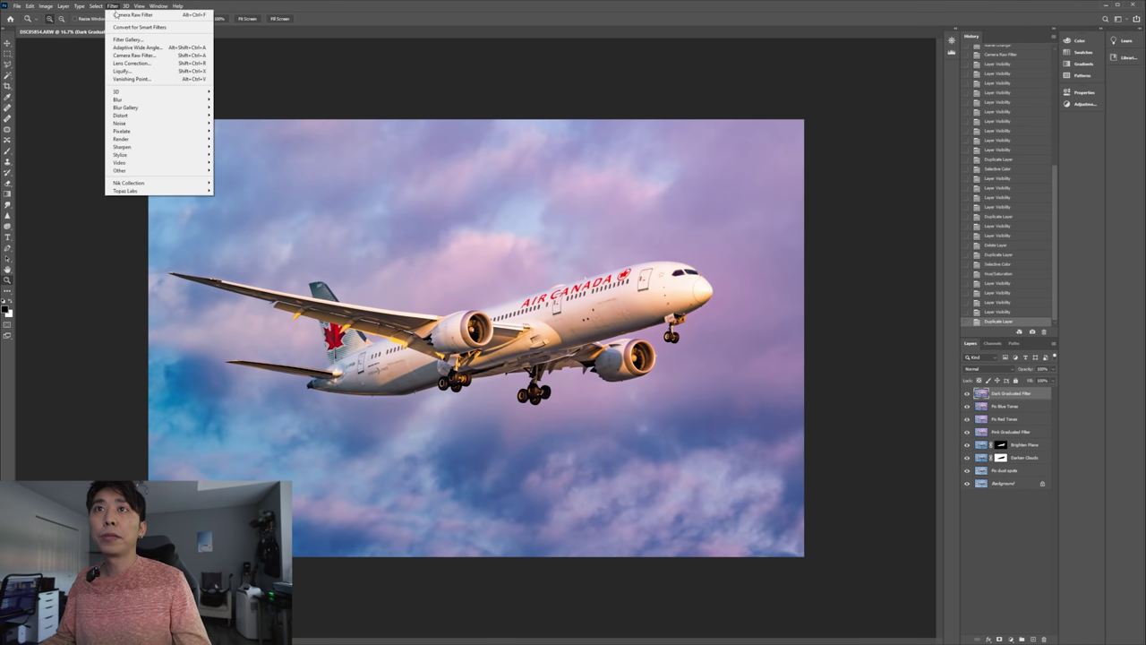
In Camera Raw, draw a lower-left to upper-right graduated filter with exposure lowered to -0.30
{"action": "left_click", "coordinate": [145, 56]}
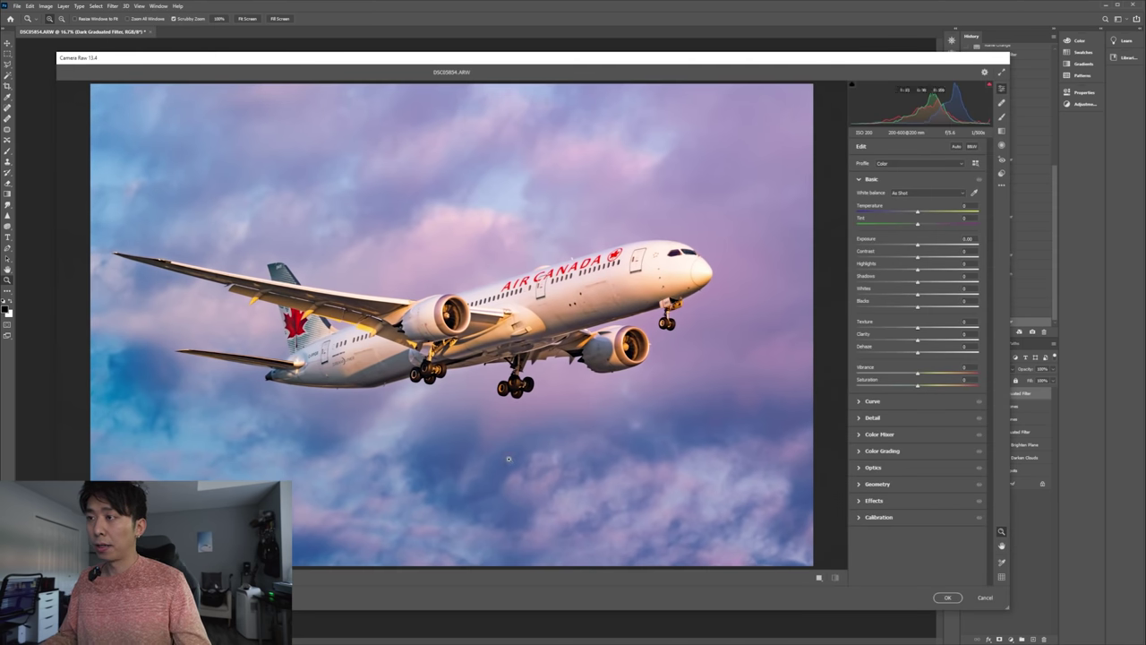
{"action": "left_click", "coordinate": [1001, 133]}
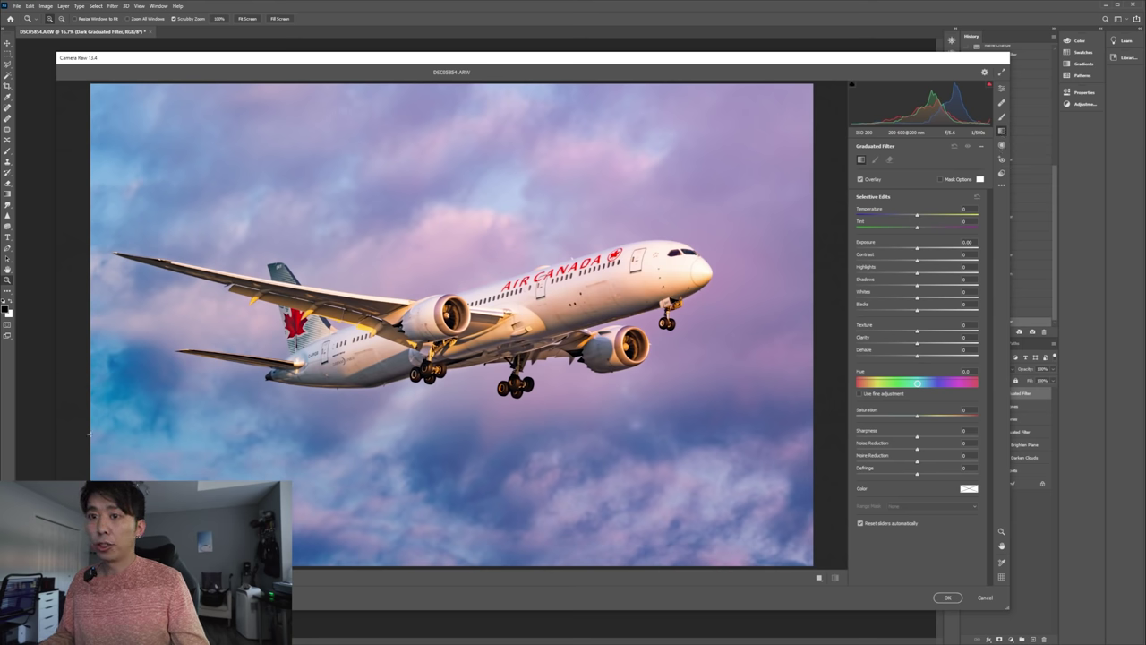
{"action": "left_click_drag", "start_coordinate": [91, 434], "coordinate": [820, 231]}
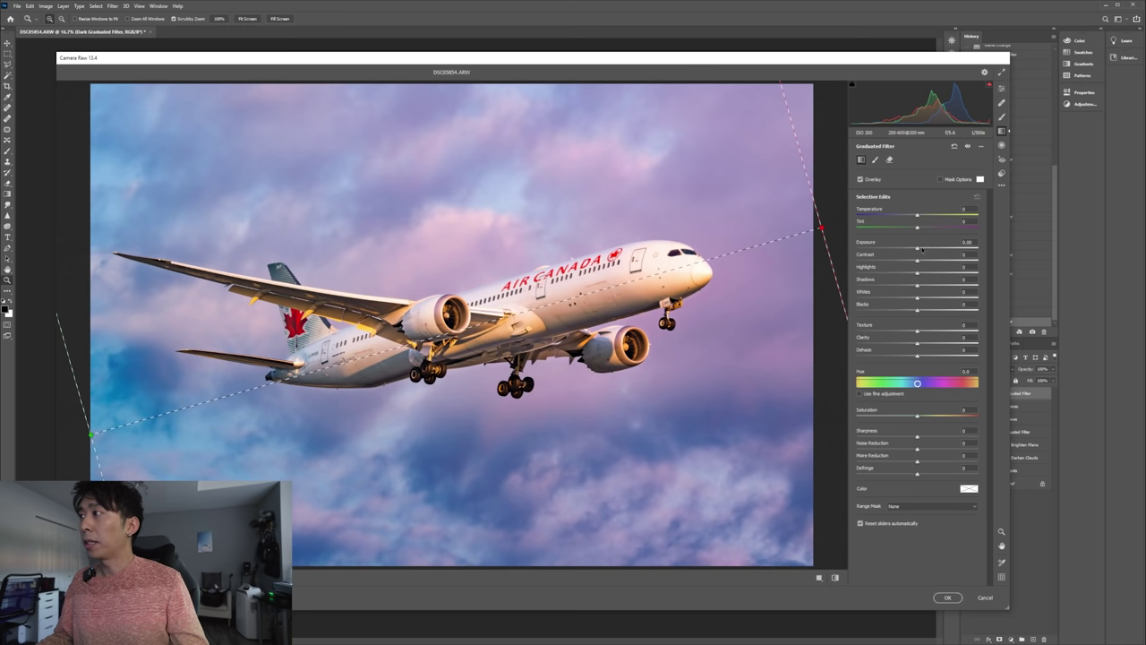
{"action": "left_click_drag", "start_coordinate": [917, 249], "coordinate": [909, 252]}
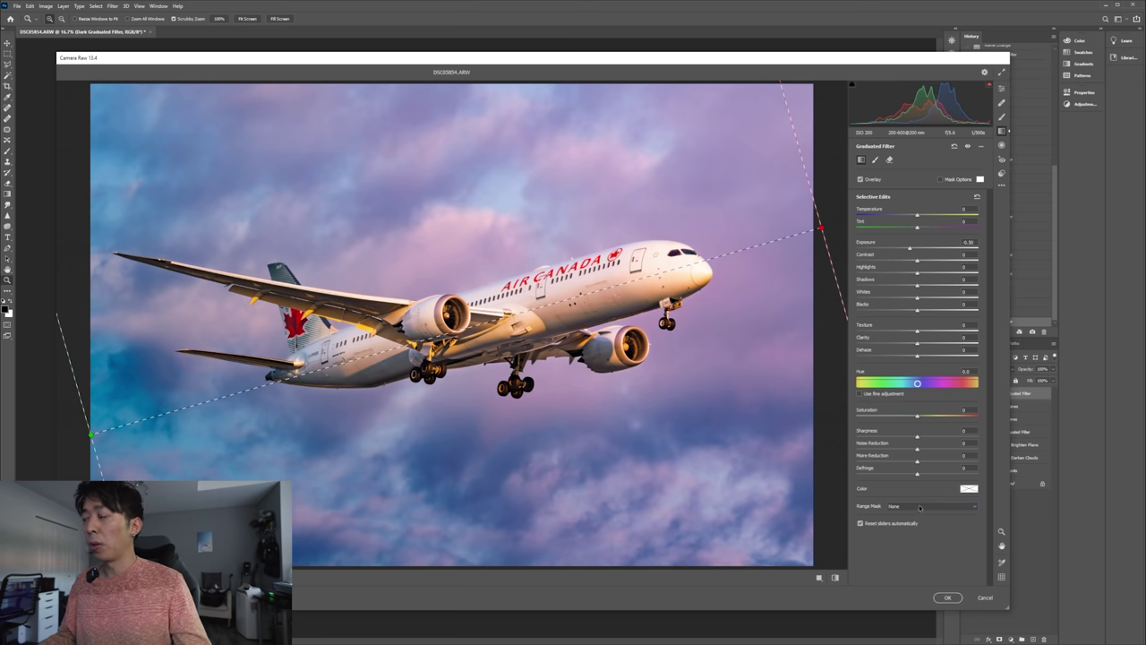
Restrict the gradient with a Luminance range mask of 0/90 and apply it
{"action": "left_click", "coordinate": [920, 508]}
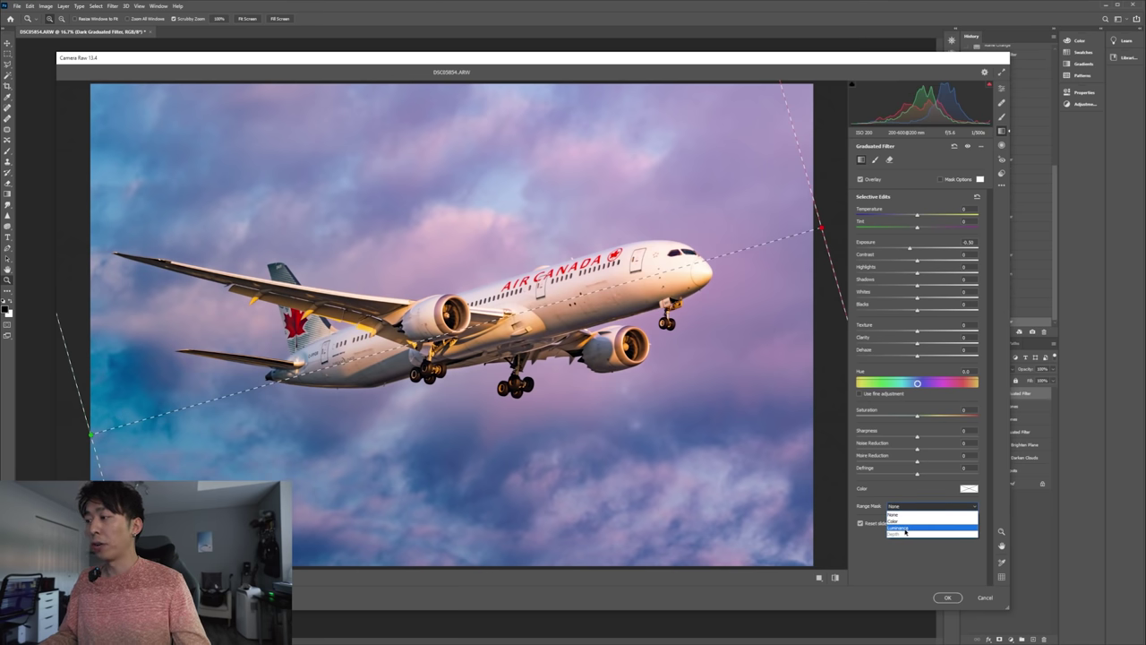
{"action": "left_click", "coordinate": [905, 530]}
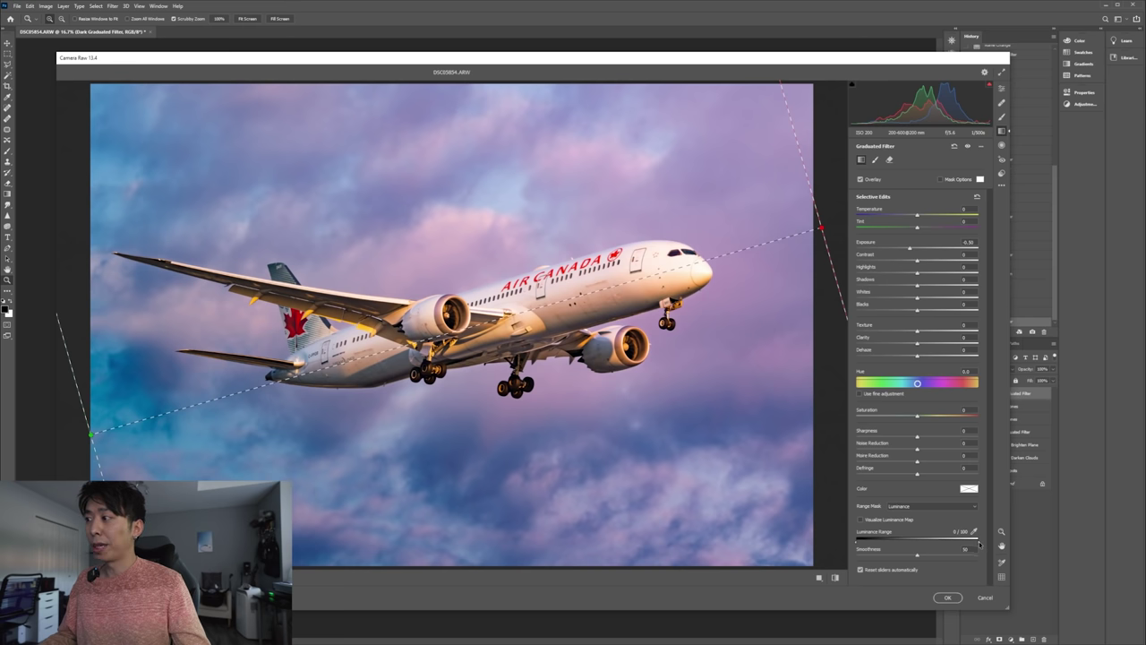
{"action": "left_click_drag", "start_coordinate": [980, 543], "coordinate": [978, 544]}
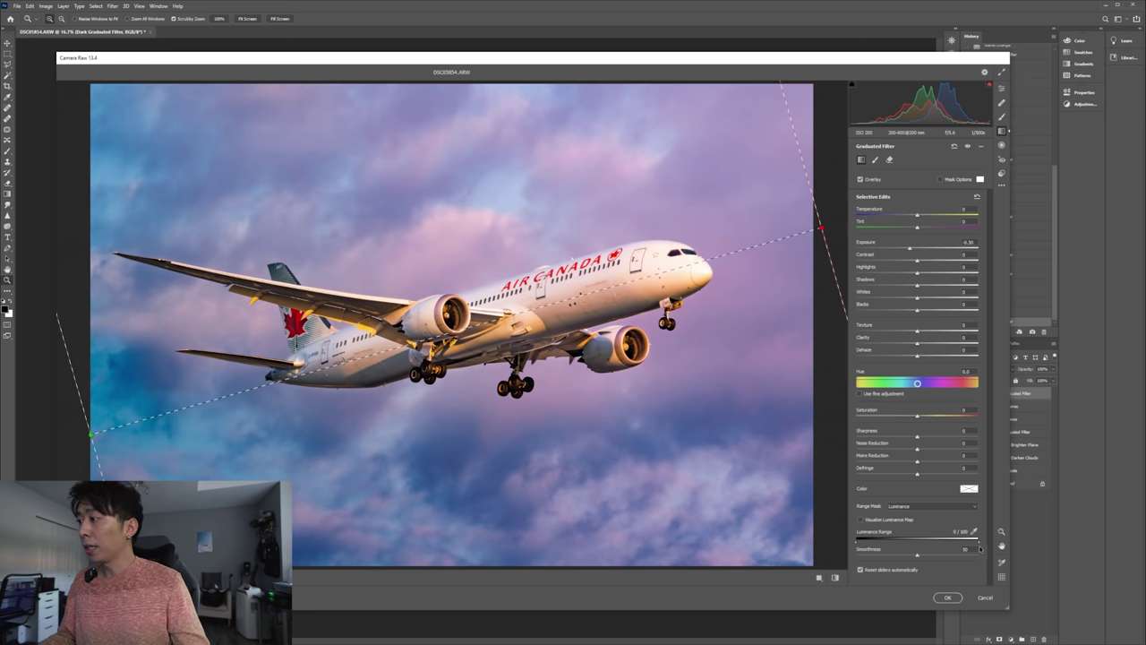
{"action": "left_click_drag", "start_coordinate": [979, 543], "coordinate": [969, 543]}
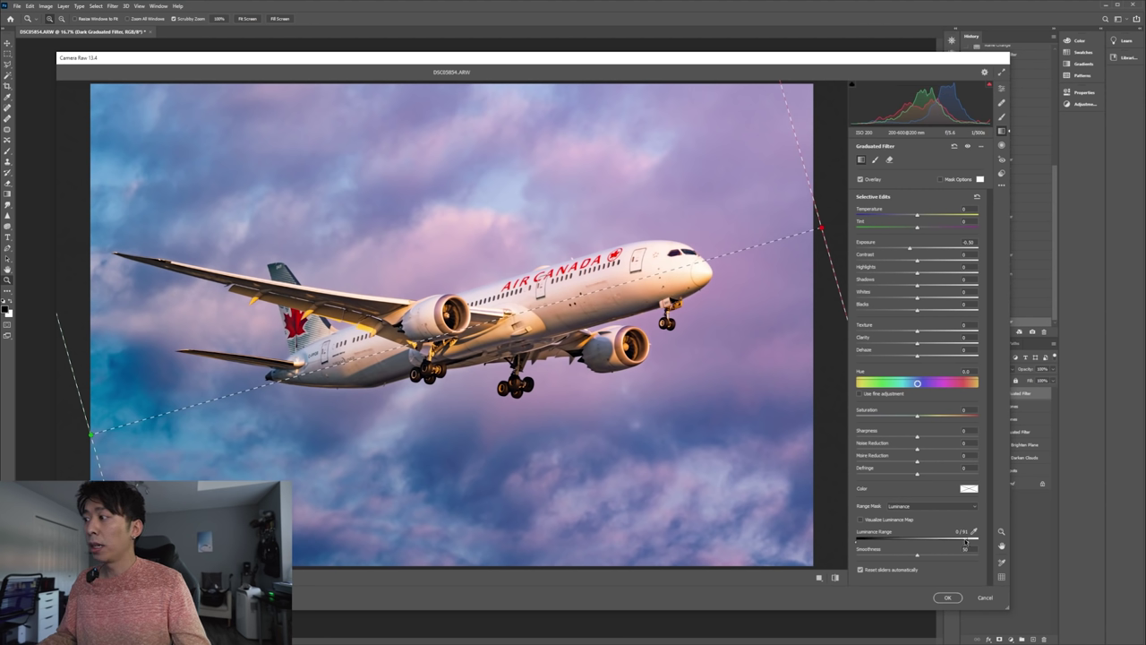
{"action": "left_click_drag", "start_coordinate": [968, 543], "coordinate": [966, 545]}
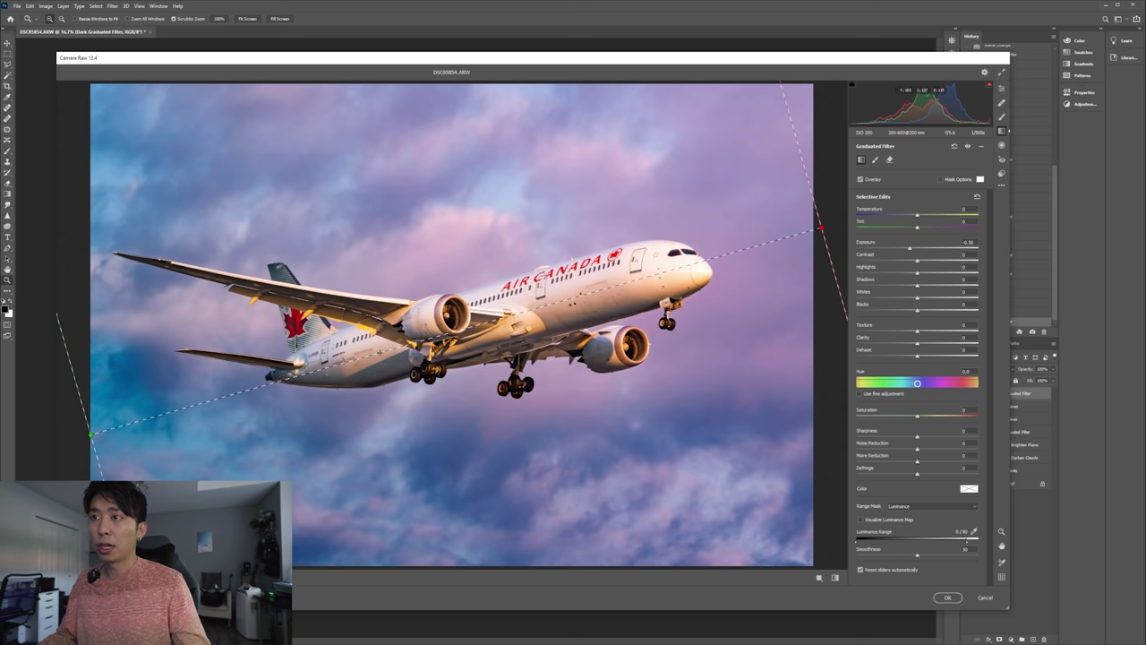
{"action": "left_click", "coordinate": [947, 597]}
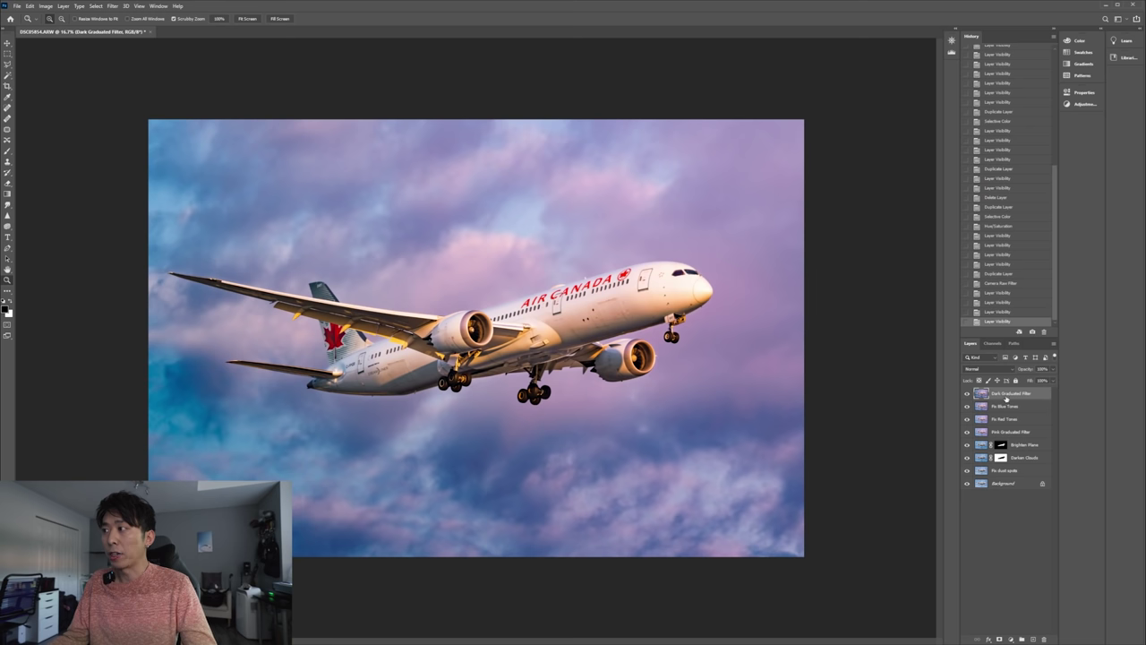
{"action": "left_click", "coordinate": [967, 394]}
{"action": "left_click", "coordinate": [967, 394]}
{"action": "left_click", "coordinate": [967, 394]}
{"action": "left_click", "coordinate": [967, 394]}
{"action": "left_click", "coordinate": [967, 394]}
{"action": "left_click", "coordinate": [967, 393]}
{"action": "left_click", "coordinate": [967, 394]}
{"action": "left_click", "coordinate": [967, 393]}
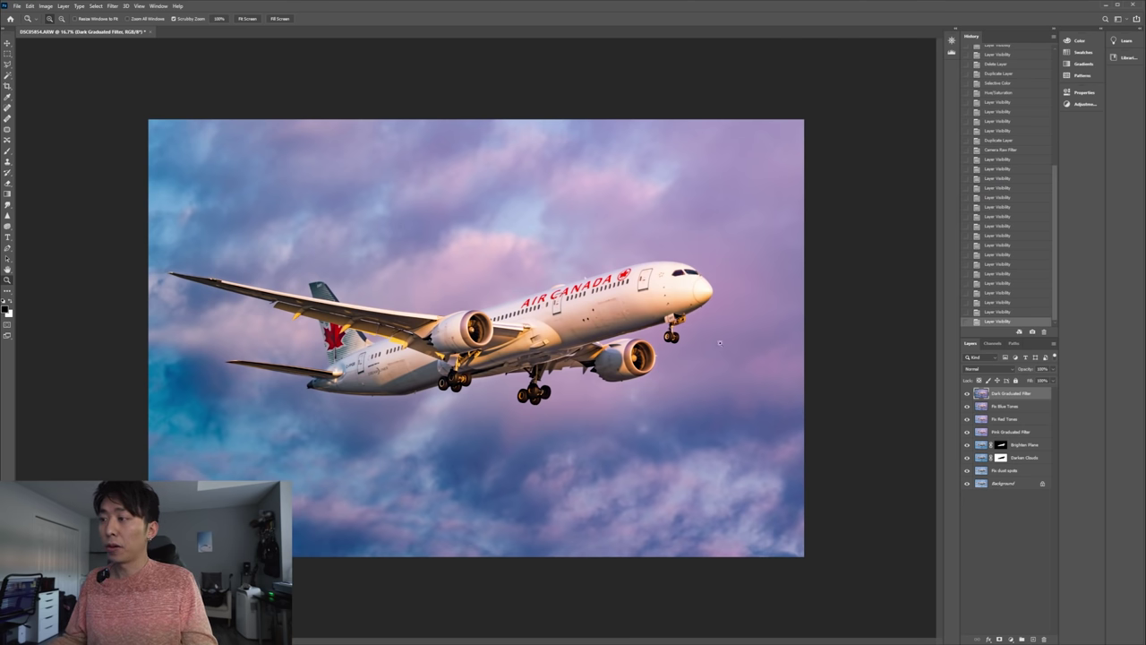
Duplicate the top layer as a new layer named 'Sharpening / Denoise'
{"action": "key", "text": "alt+l"}
{"action": "key", "text": "d"}
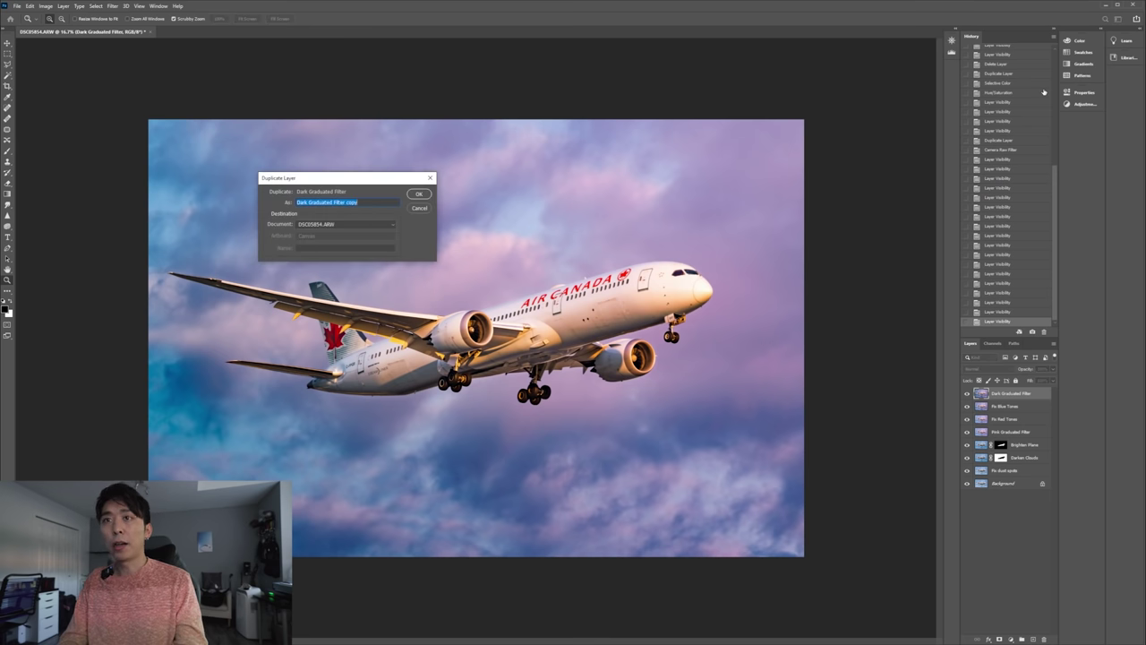
{"action": "type", "text": "Sat"}
{"action": "type", "text": "rpening / Denoise"}
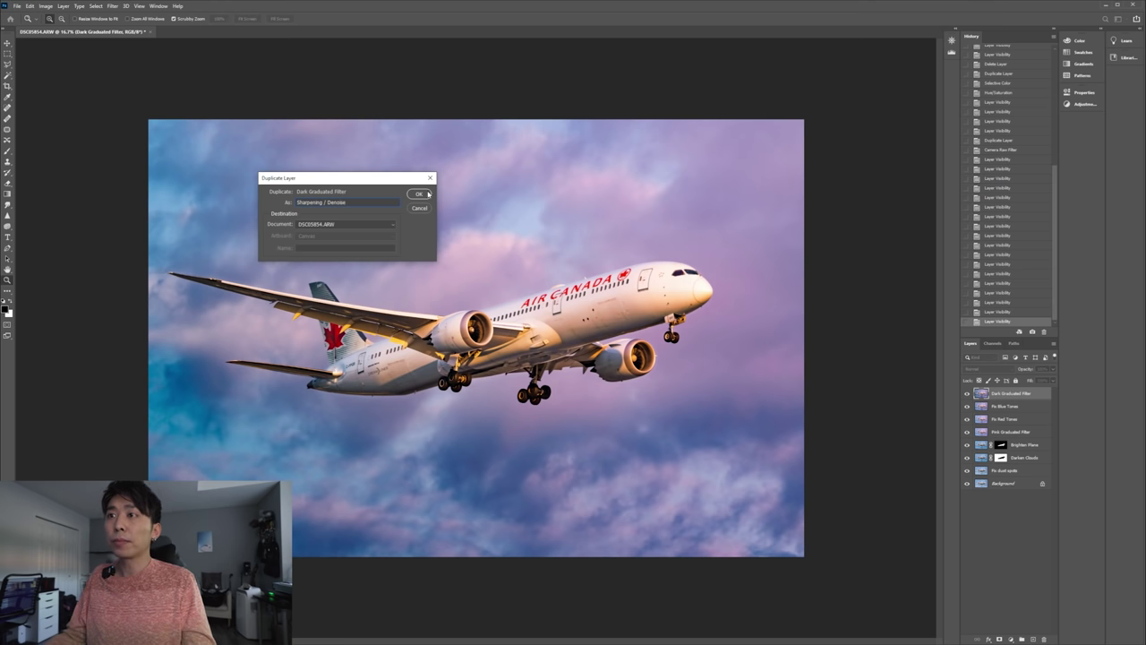
{"action": "left_click", "coordinate": [419, 193]}
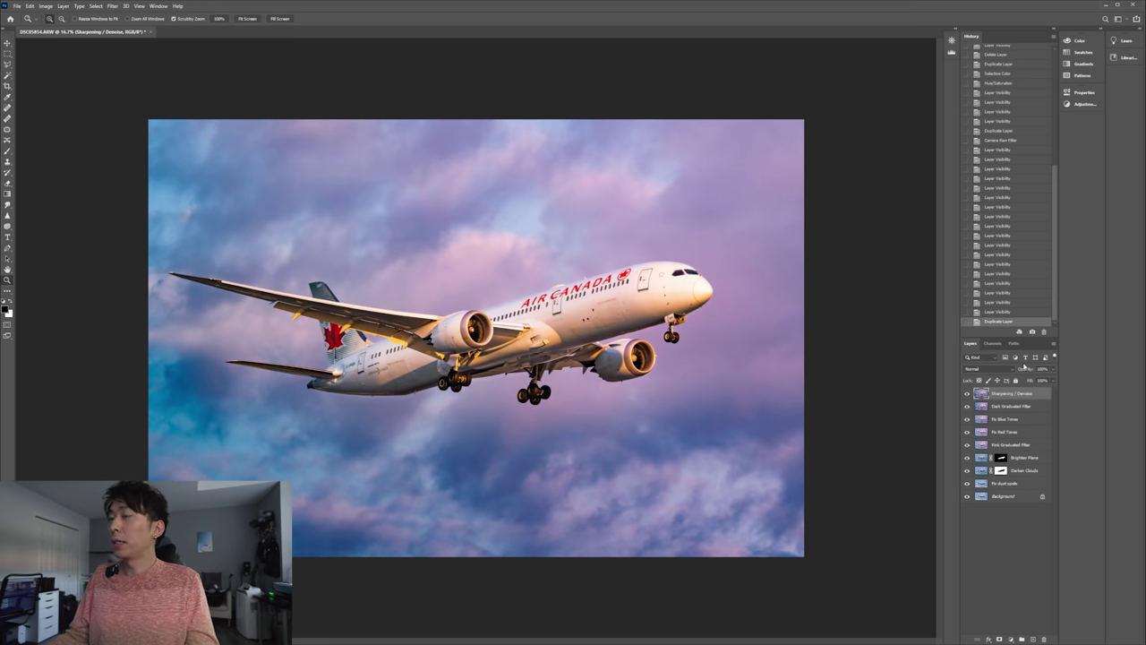
{"action": "left_click", "coordinate": [112, 5]}
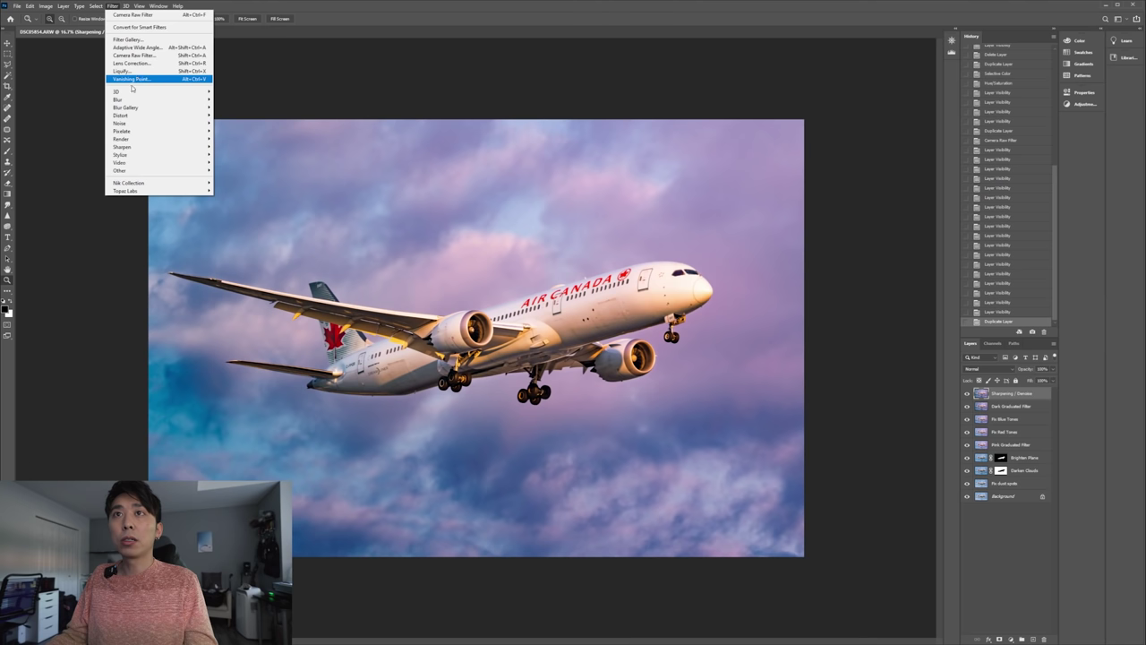
In Camera Raw's Detail panel, set Noise Reduction to 25 and Sharpening to 100
{"action": "left_click", "coordinate": [132, 54]}
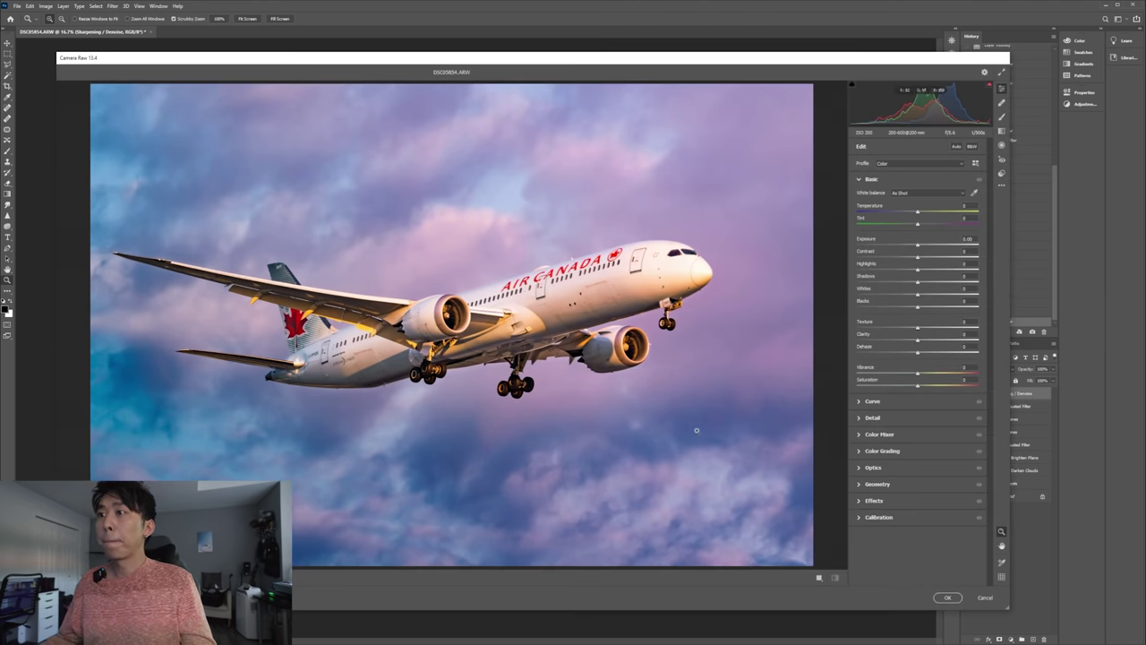
{"action": "left_click", "coordinate": [858, 179]}
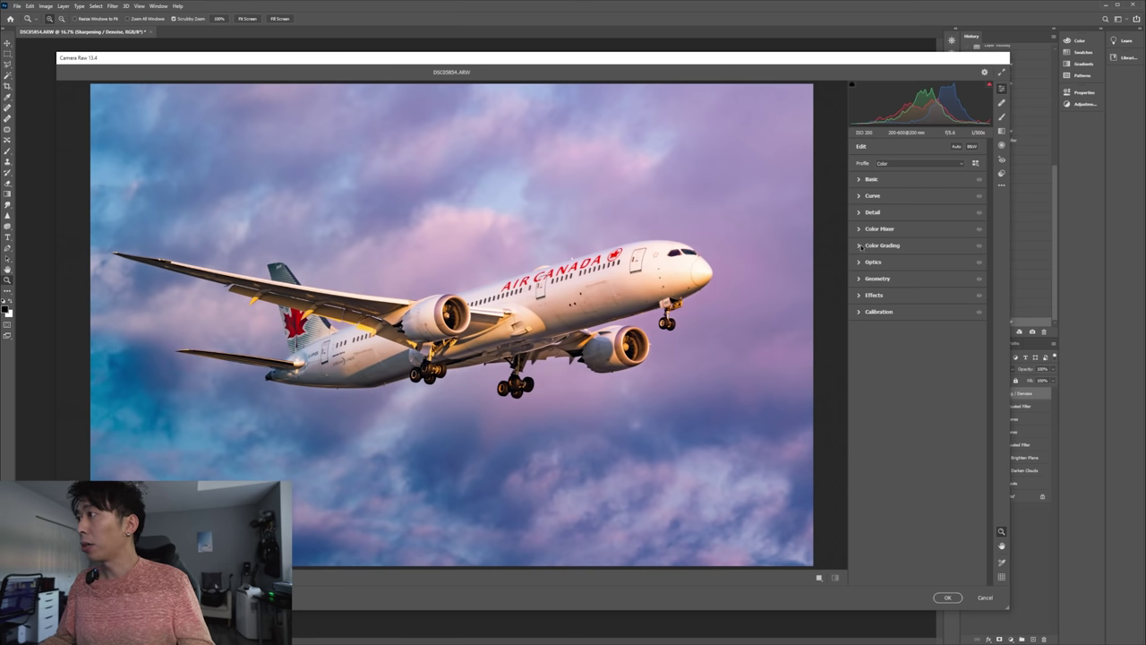
{"action": "left_click", "coordinate": [858, 212]}
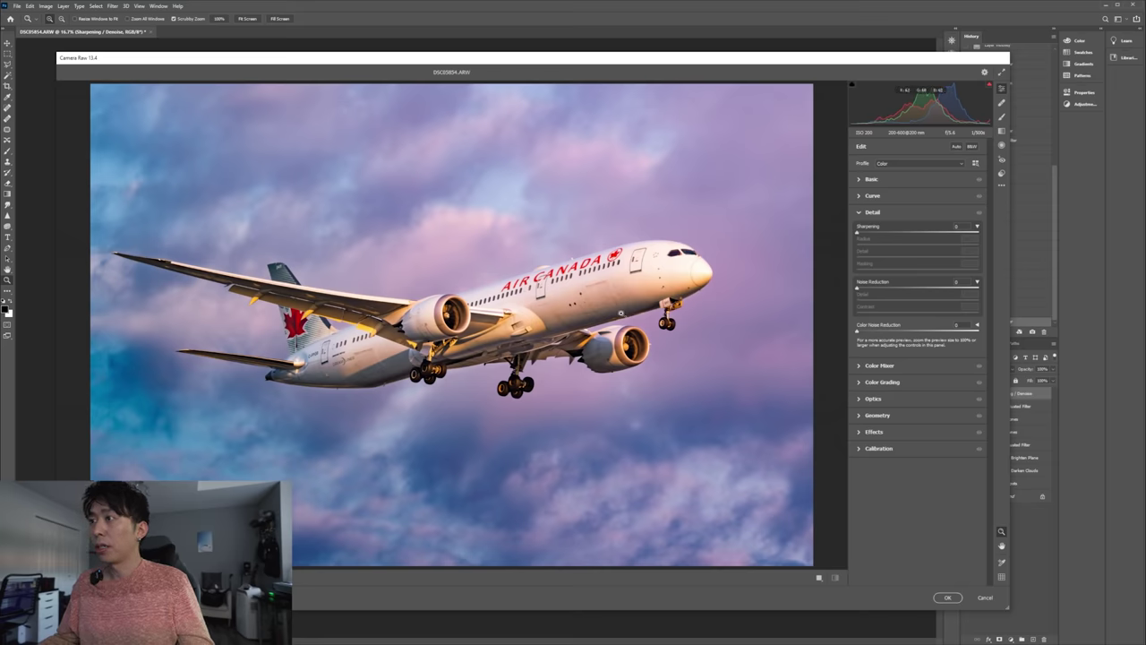
{"action": "left_click", "coordinate": [622, 312]}
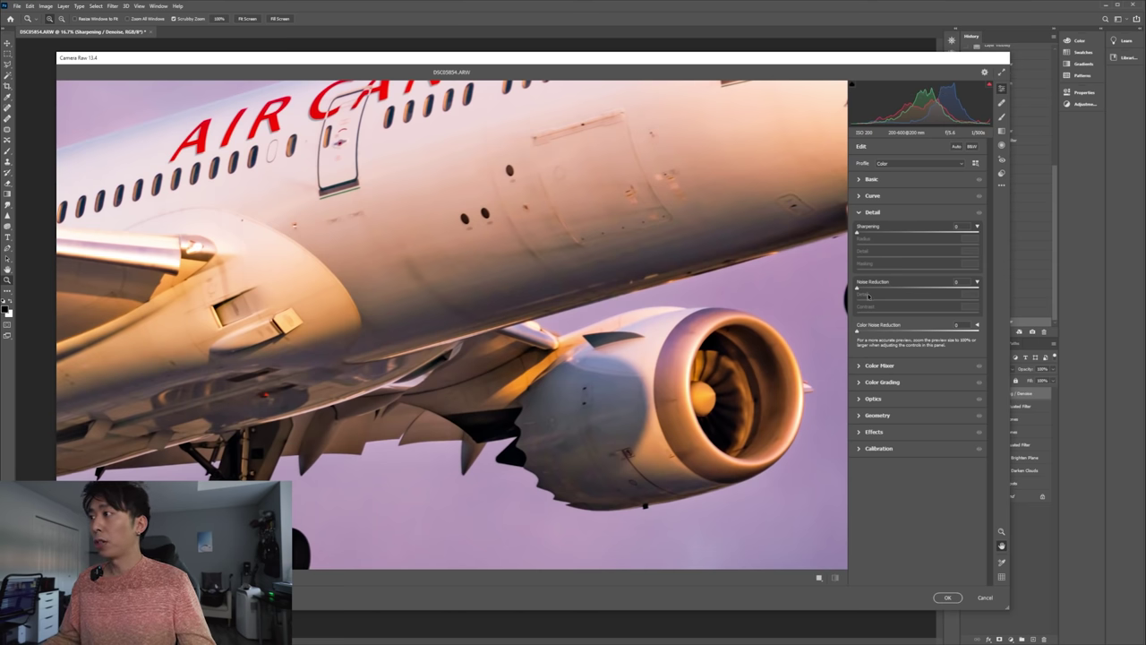
{"action": "left_click_drag", "start_coordinate": [858, 289], "coordinate": [889, 290]}
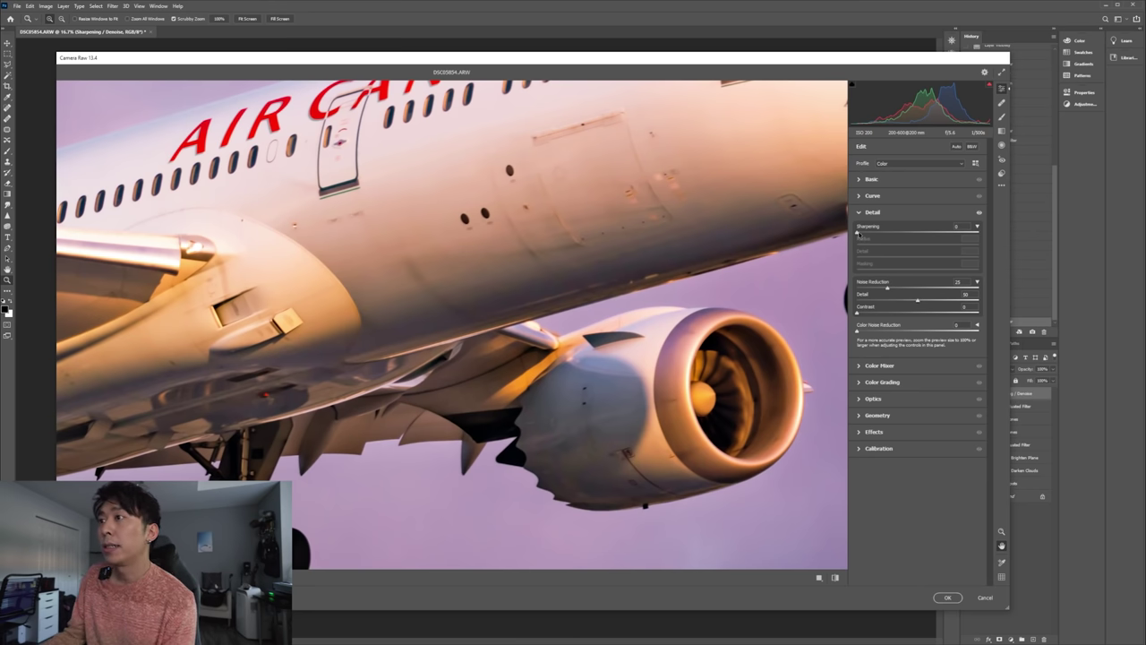
{"action": "left_click_drag", "start_coordinate": [584, 202], "coordinate": [573, 309]}
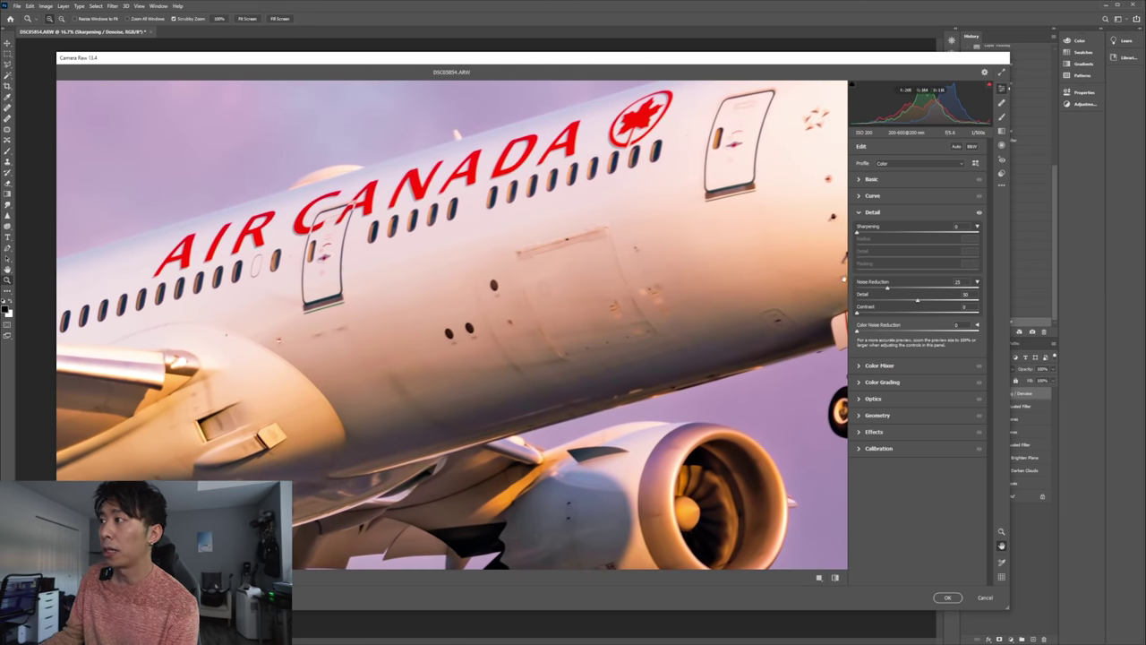
{"action": "left_click", "coordinate": [866, 231]}
{"action": "left_click_drag", "start_coordinate": [867, 232], "coordinate": [939, 233]}
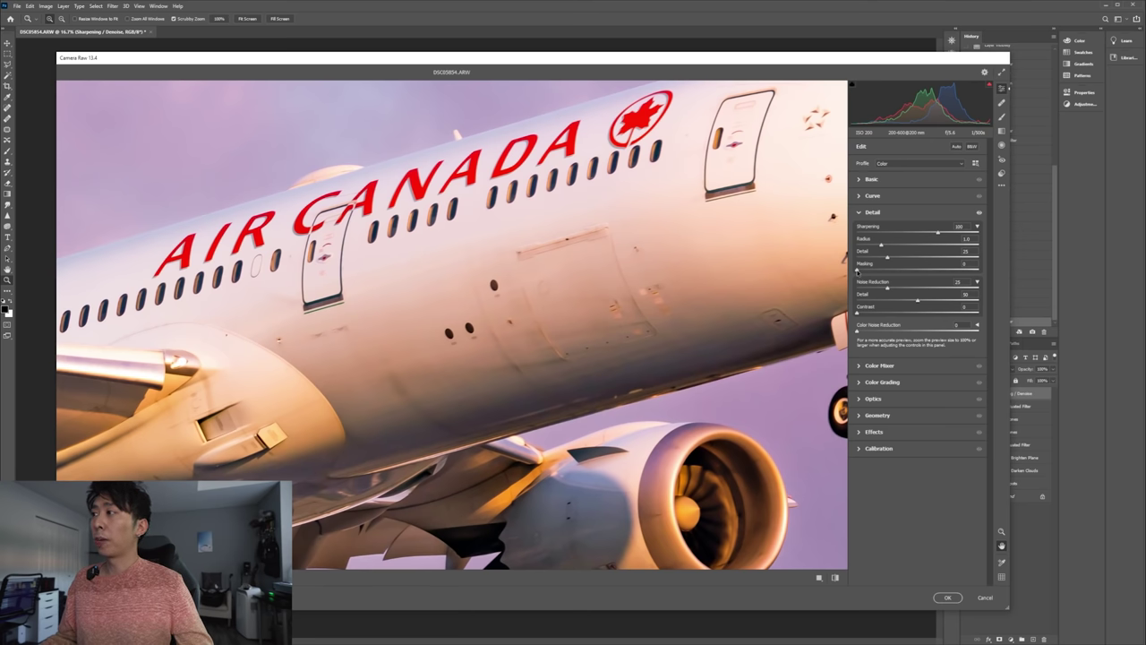
Raise sharpening Masking to about 61 while viewing the Alt mask preview
{"action": "key", "text": "alt"}
{"action": "left_click_drag", "start_coordinate": [858, 270], "coordinate": [928, 273]}
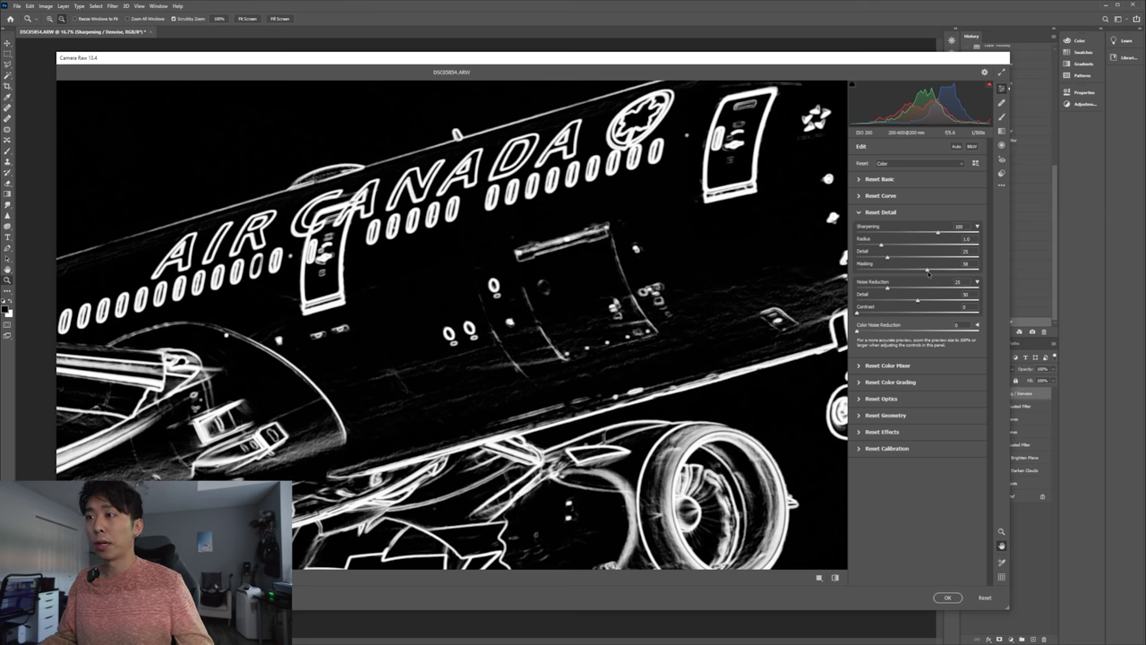
{"action": "left_click_drag", "start_coordinate": [929, 273], "coordinate": [931, 275]}
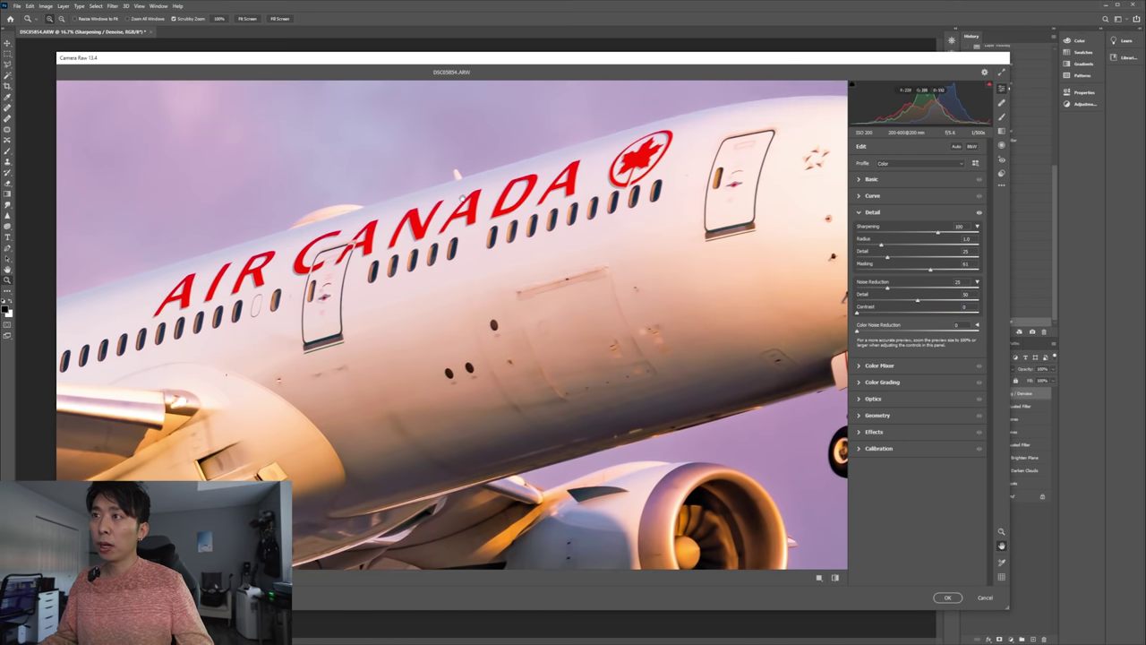
Check the engines, landing gear and lettering up close, then apply the sharpening and denoise
{"action": "left_click_drag", "start_coordinate": [436, 384], "coordinate": [766, 369]}
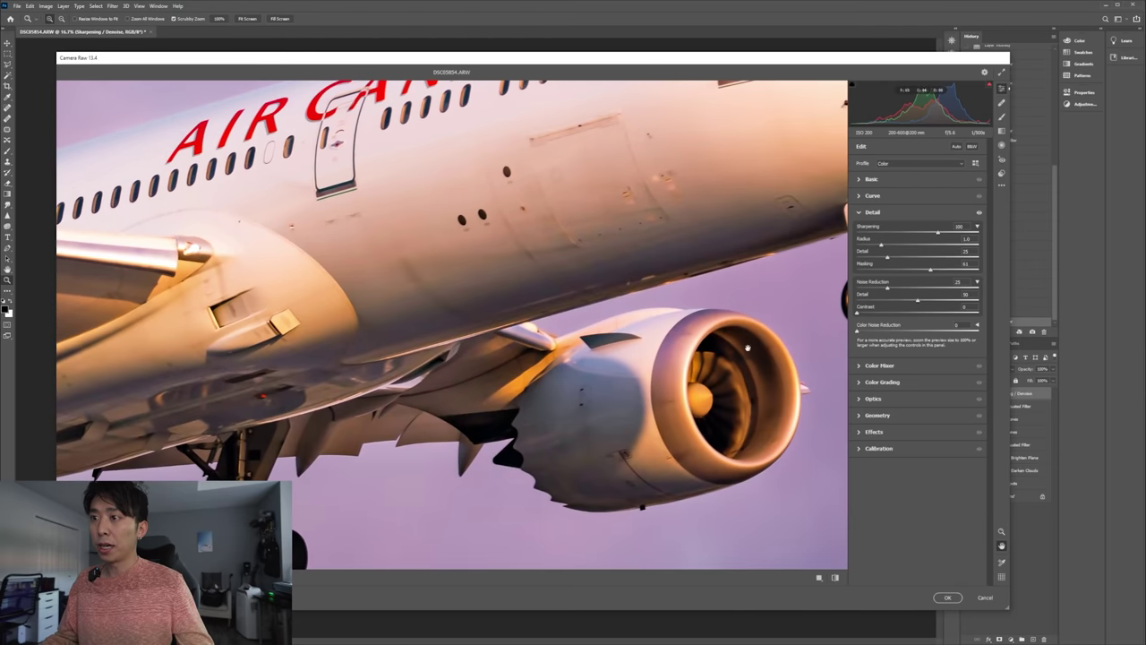
{"action": "left_click_drag", "start_coordinate": [372, 178], "coordinate": [569, 255]}
{"action": "left_click_drag", "start_coordinate": [504, 340], "coordinate": [536, 200]}
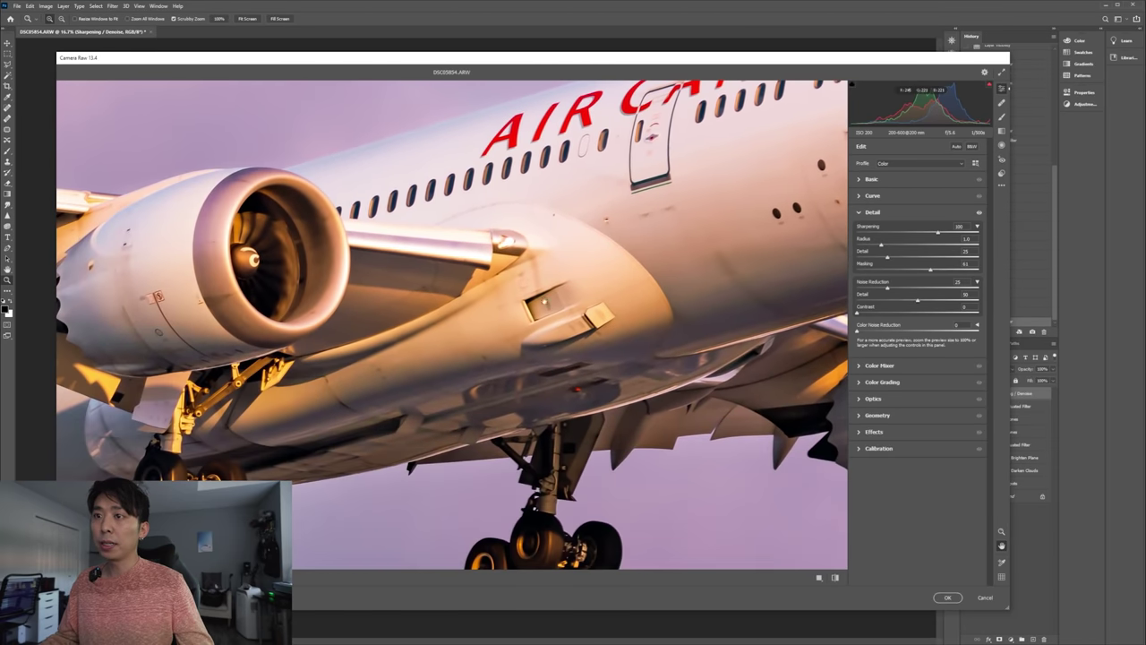
{"action": "left_click_drag", "start_coordinate": [296, 160], "coordinate": [618, 438]}
{"action": "left_click_drag", "start_coordinate": [446, 309], "coordinate": [525, 247]}
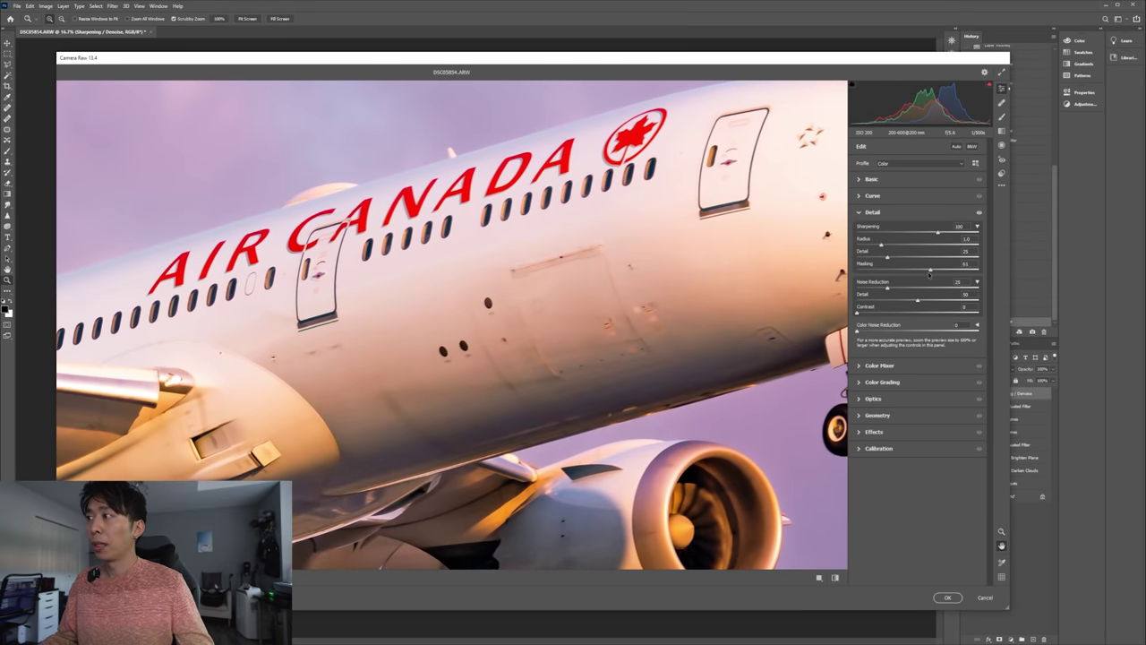
{"action": "left_click_drag", "start_coordinate": [671, 283], "coordinate": [617, 235]}
{"action": "left_click", "coordinate": [946, 597]}
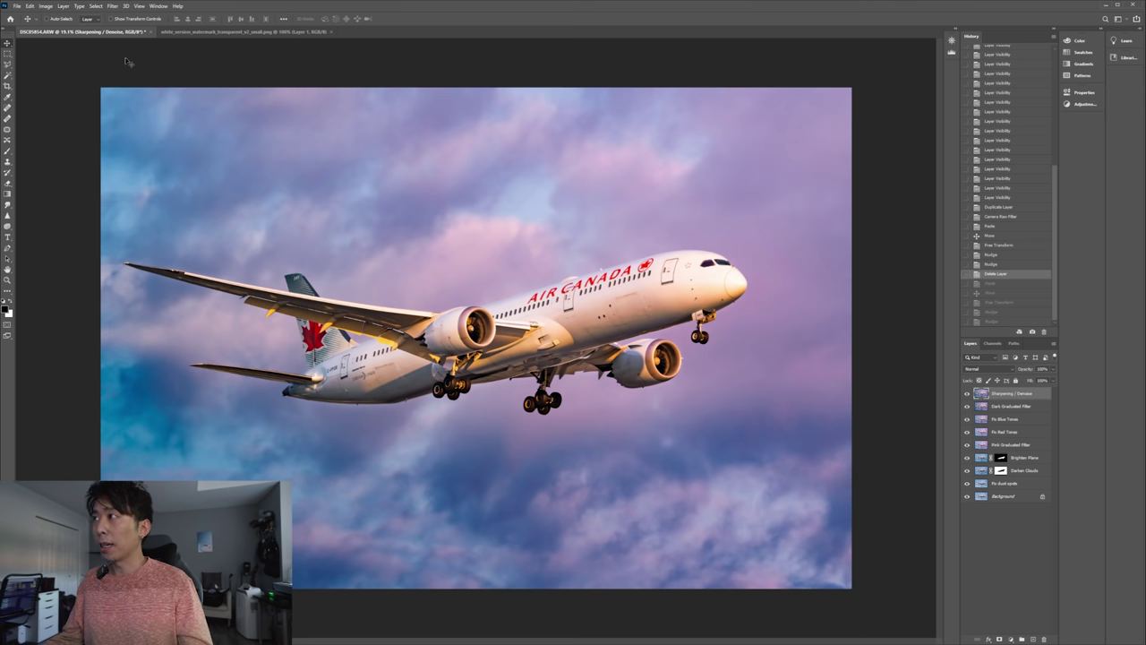
Crop the photo to a tighter 2:3 frame around the plane
{"action": "key", "text": "c"}
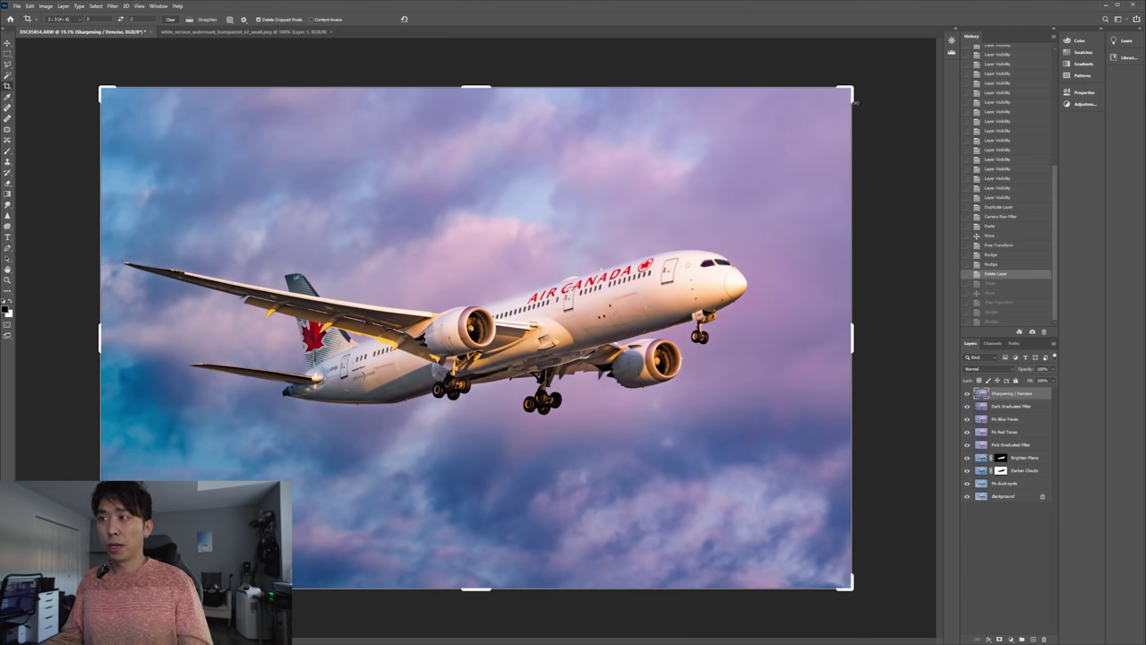
{"action": "left_click_drag", "start_coordinate": [848, 88], "coordinate": [814, 96]}
{"action": "left_click_drag", "start_coordinate": [775, 151], "coordinate": [772, 170]}
{"action": "key", "text": "Return"}
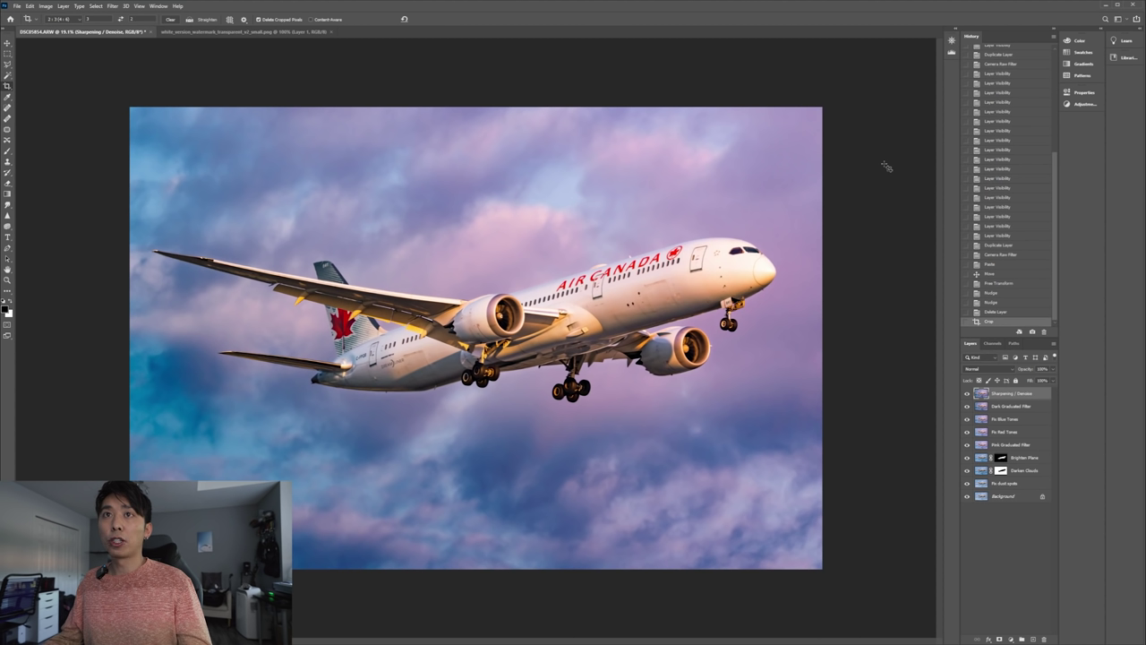
Copy the white watermark image and paste it into the plane photo as Layer 1
{"action": "left_click", "coordinate": [208, 33]}
{"action": "key", "text": "ctrl+c"}
{"action": "key", "text": "v"}
{"action": "left_click", "coordinate": [112, 33]}
{"action": "key", "text": "ctrl+v"}
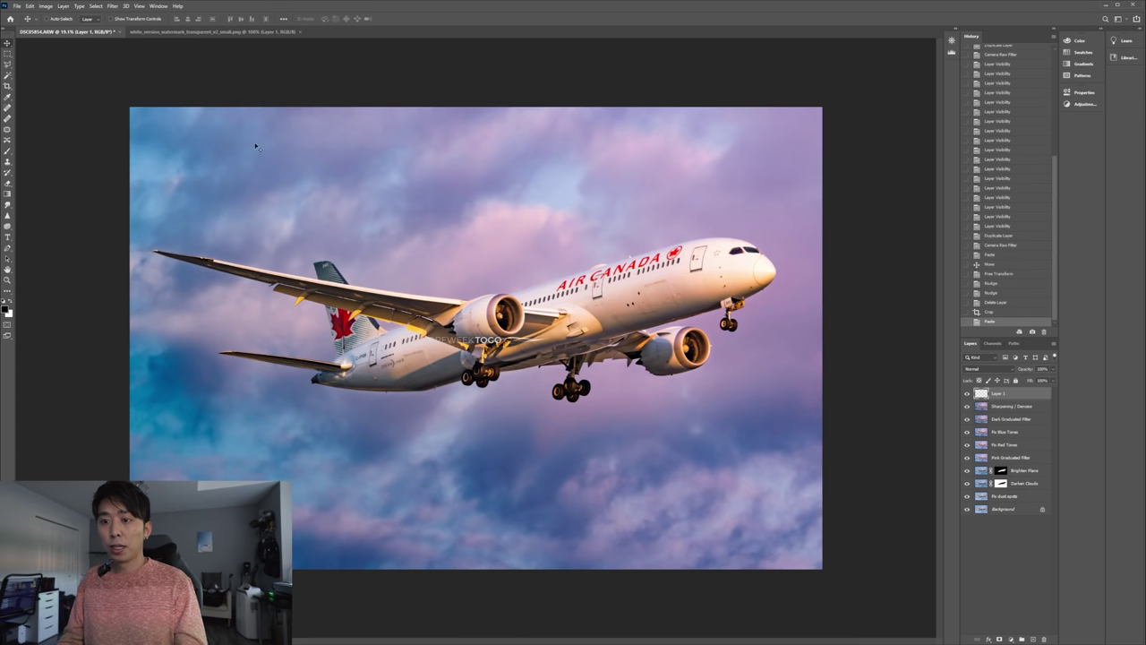
Move the watermark to the photo's bottom-left corner, scale it, and nudge it into place
{"action": "left_click_drag", "start_coordinate": [517, 364], "coordinate": [293, 534]}
{"action": "key", "text": "ctrl+t"}
{"action": "key", "text": "Return"}
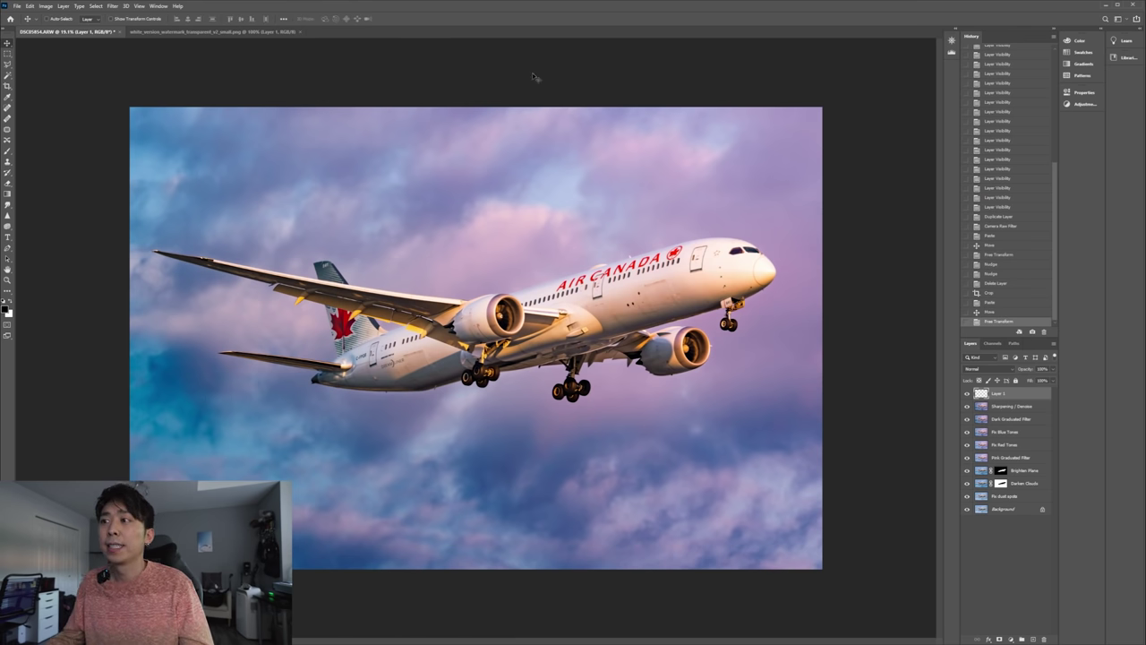
{"action": "key", "text": "ctrl+minus"}
{"action": "key", "text": "Right"}
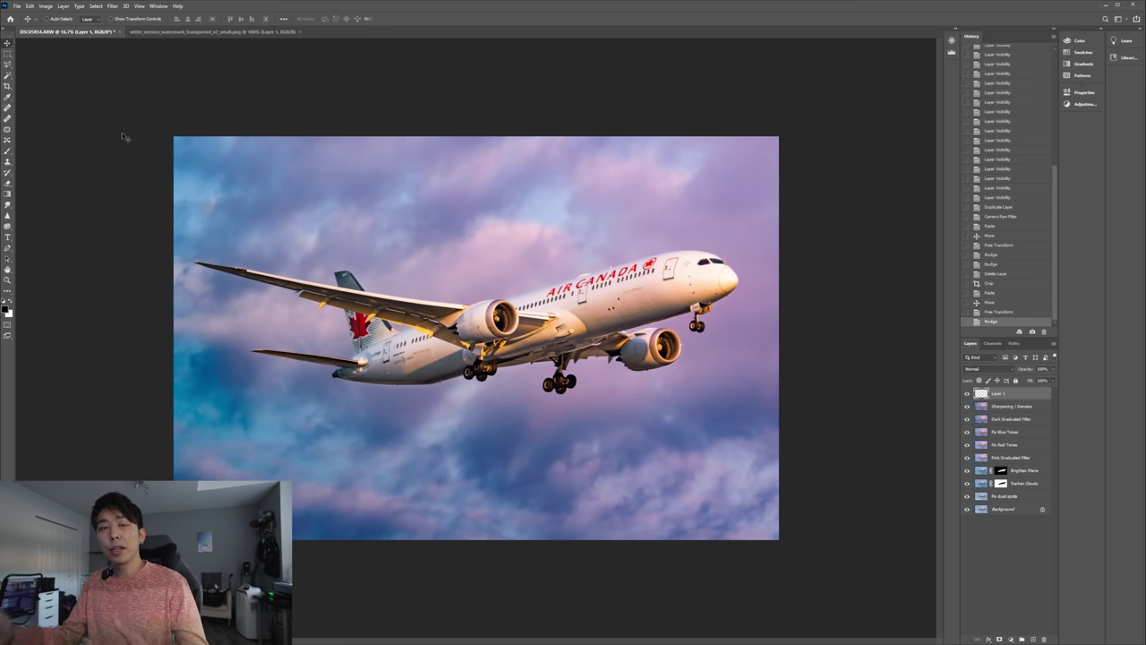
Set up Export As with JPG format and the image resized to 3000 × 2000 px
{"action": "left_click", "coordinate": [15, 6]}
{"action": "mouse_move", "coordinate": [37, 128]}
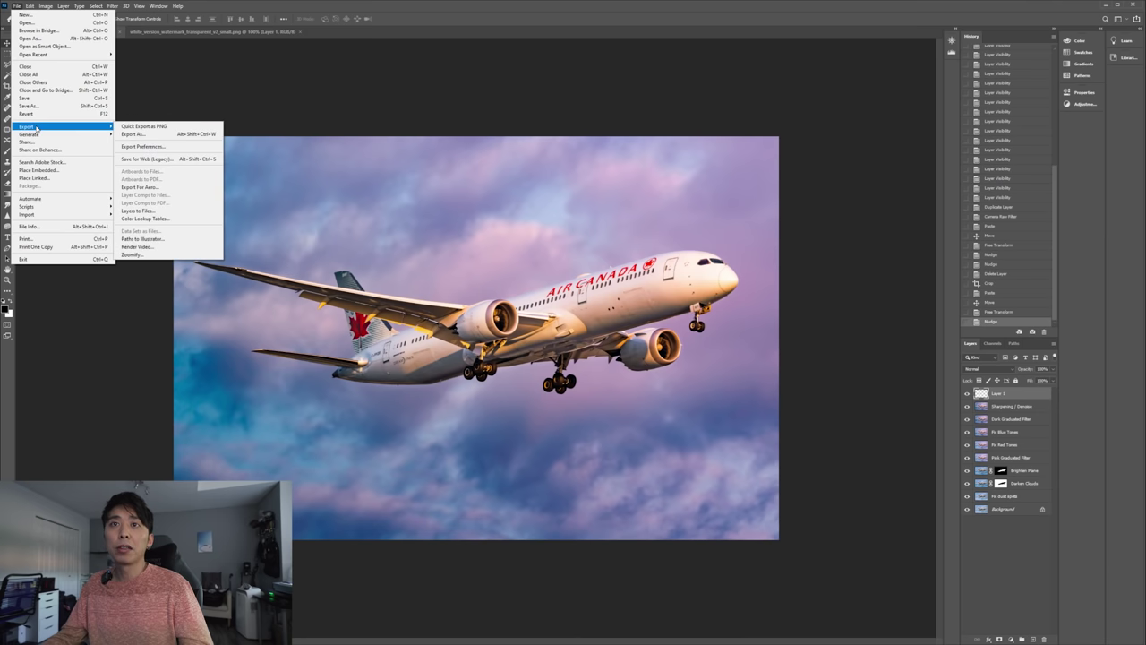
{"action": "left_click", "coordinate": [134, 134]}
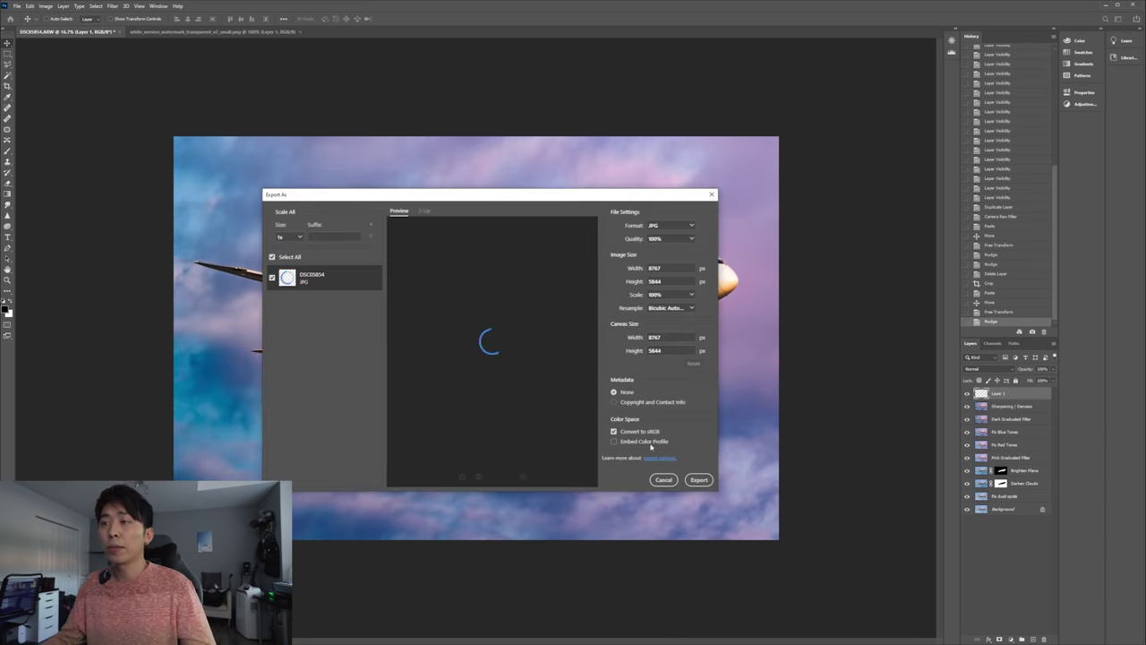
{"action": "left_click", "coordinate": [666, 225]}
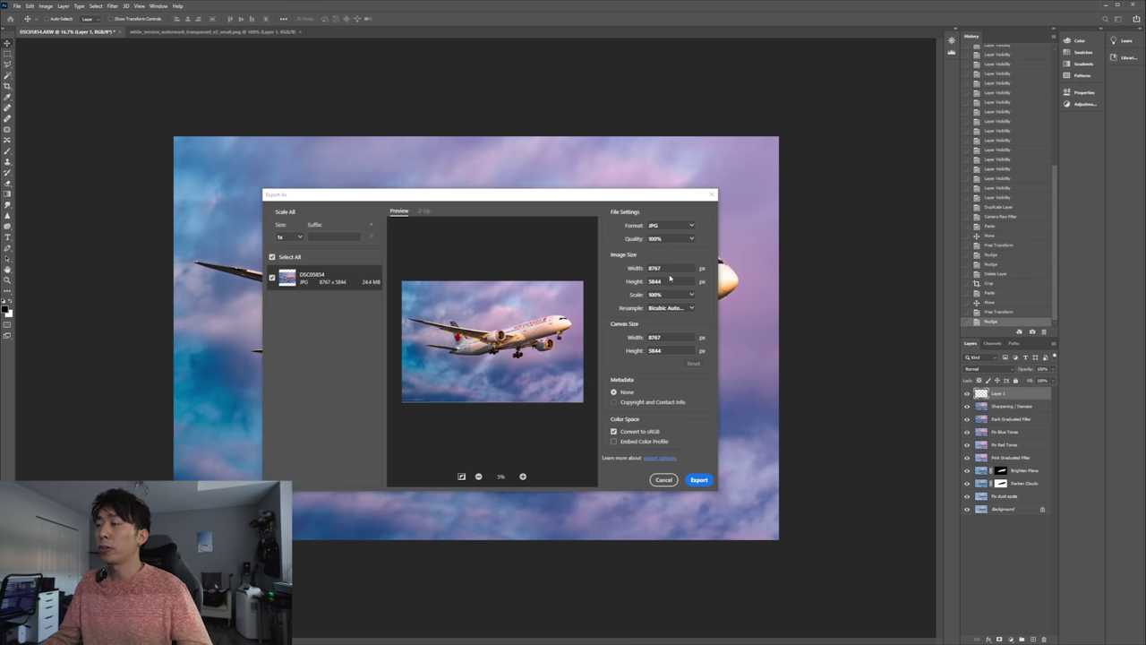
{"action": "double_click", "coordinate": [668, 268]}
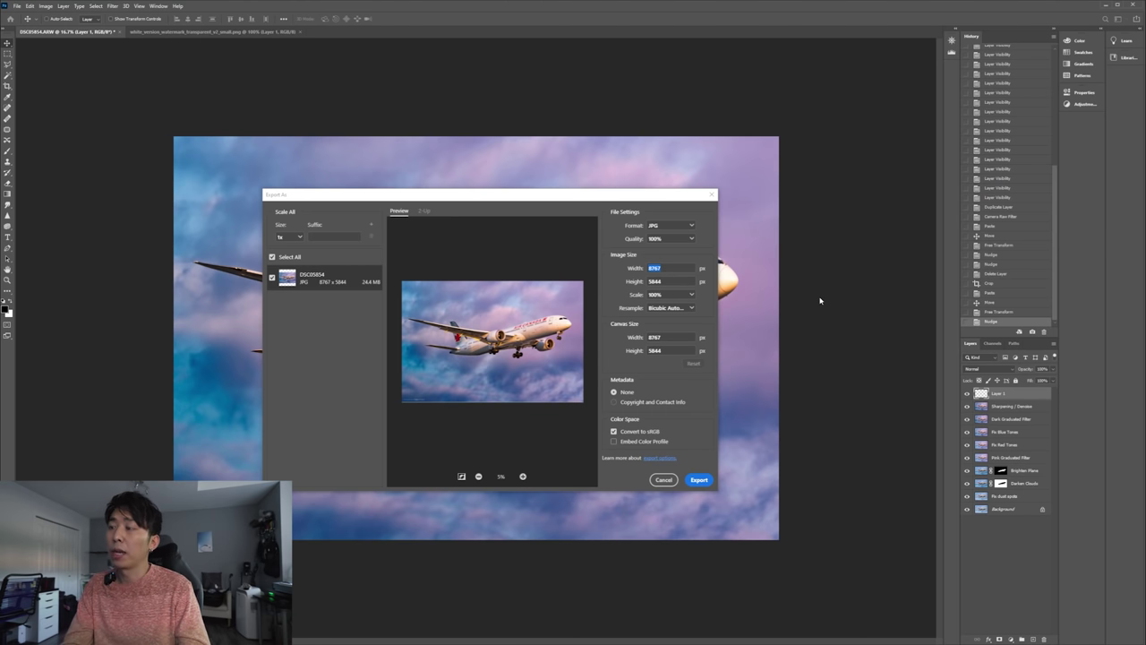
{"action": "type", "text": "3000"}
{"action": "key", "text": "Tab"}
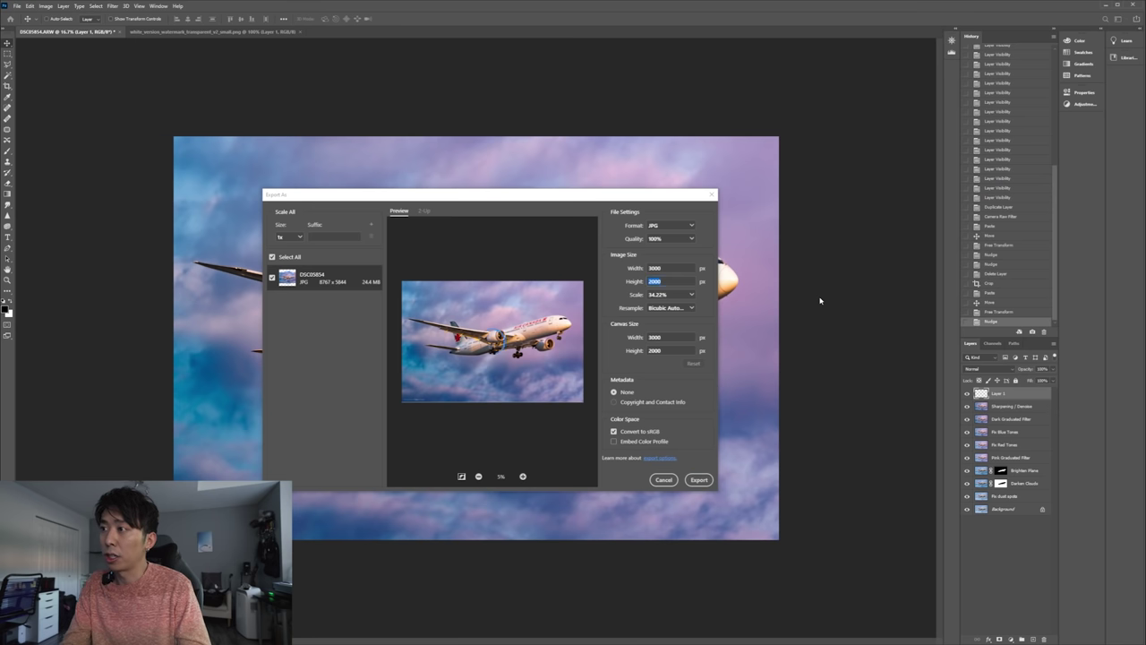